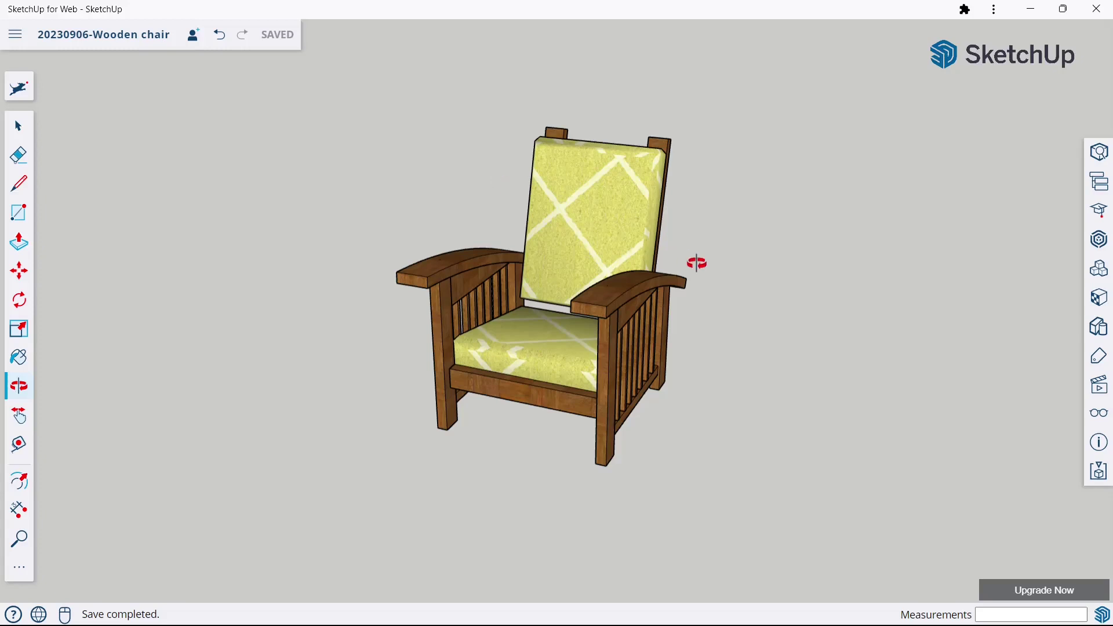
- Orbit around the finished wooden chair to view it from several angles
mouse_move(696, 263)
mouse_down()
mouse_move(589, 256)
mouse_move(633, 305)
mouse_move(611, 306)
mouse_move(733, 294)
mouse_move(626, 308)
mouse_move(522, 285)
mouse_move(626, 288)
mouse_move(498, 117)
mouse_up()
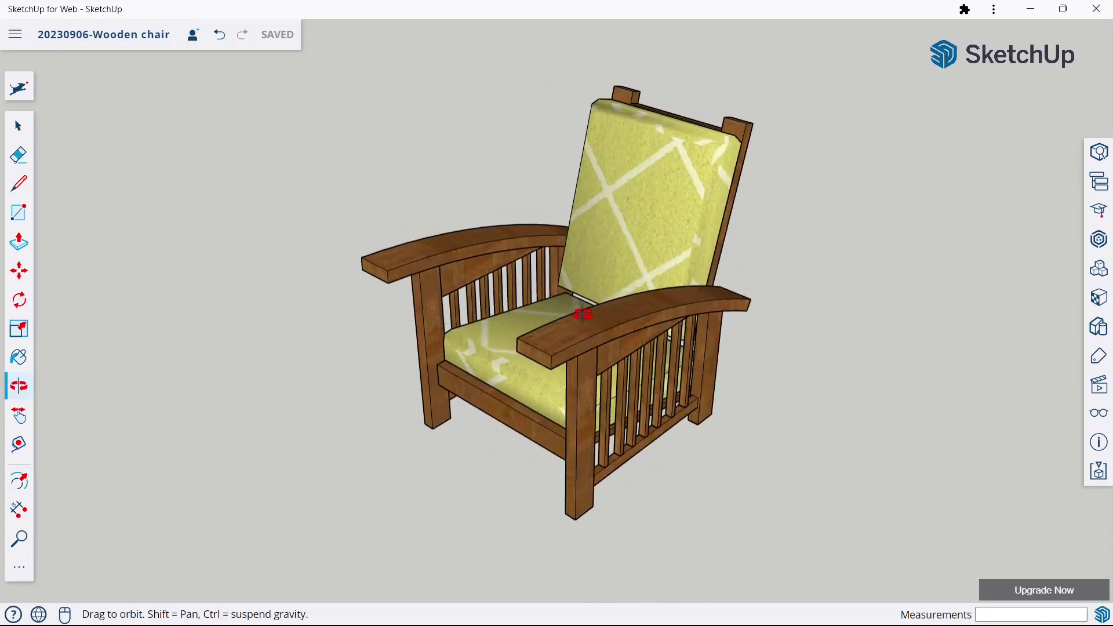
mouse_move(583, 314)
mouse_down()
mouse_move(616, 360)
mouse_move(509, 366)
mouse_move(696, 266)
mouse_move(833, 323)
mouse_move(452, 322)
mouse_move(698, 280)
mouse_move(673, 407)
mouse_move(427, 410)
mouse_move(365, 365)
mouse_move(547, 365)
mouse_up()
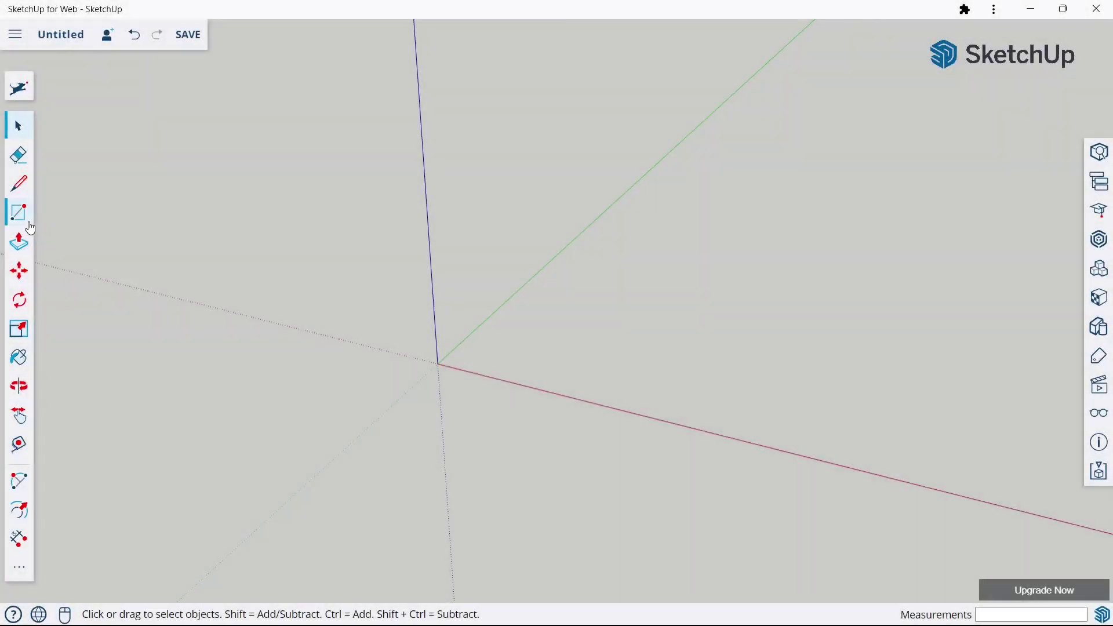
- Draw a 100 × 700 mm rectangle starting at the origin
click(22, 215)
click(438, 363)
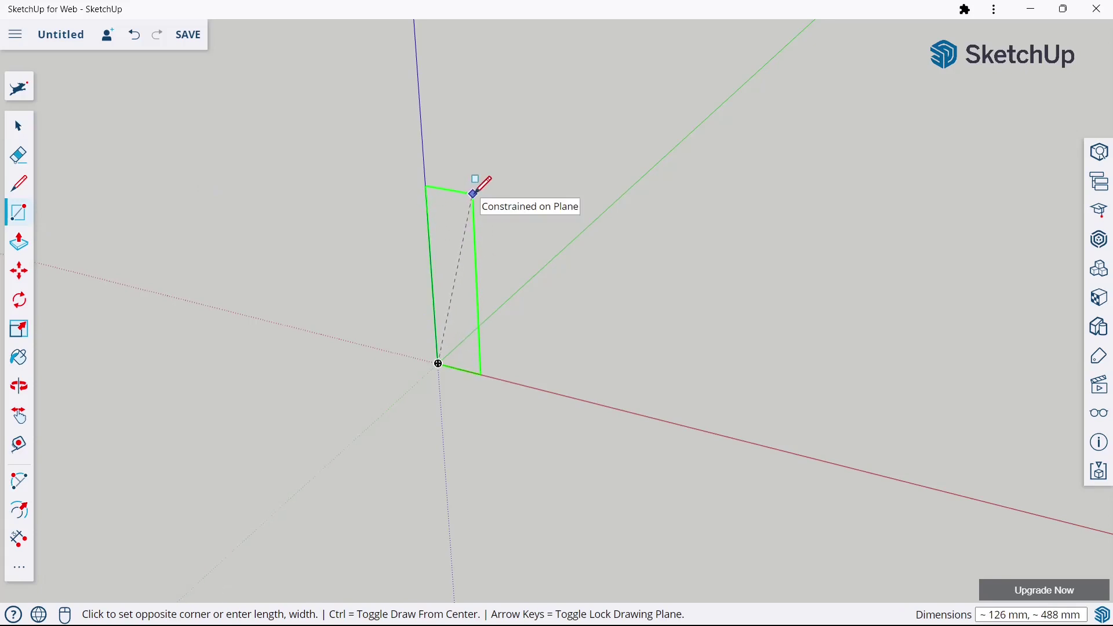
text(100,700)
key(Return)
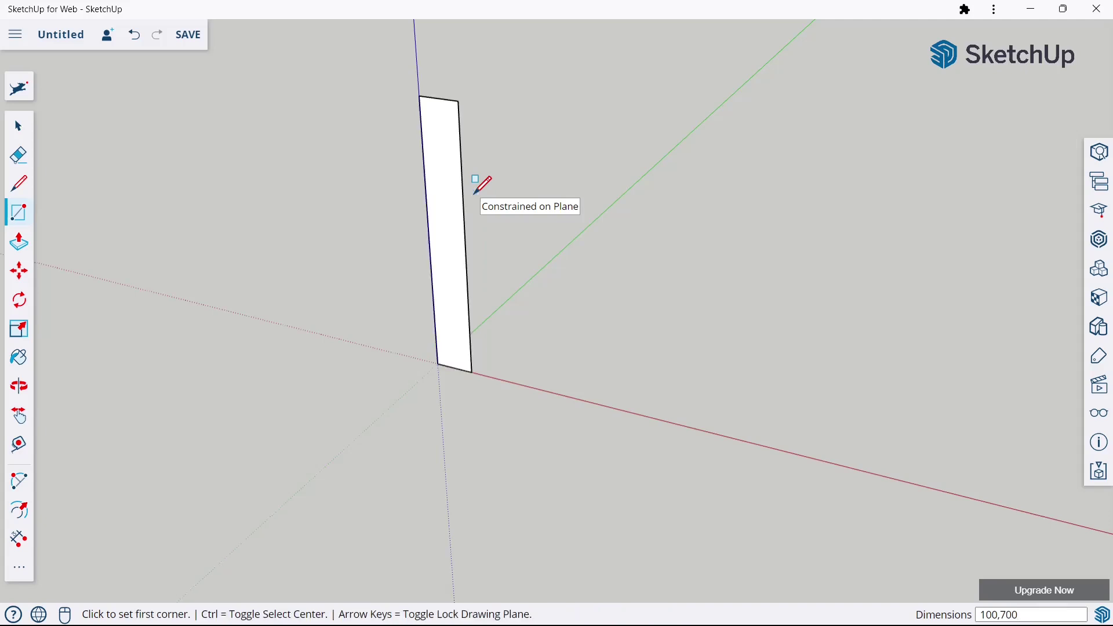
scroll(484, 256, down, 2)
scroll(487, 273, down, 1)
scroll(487, 137, up, 1)
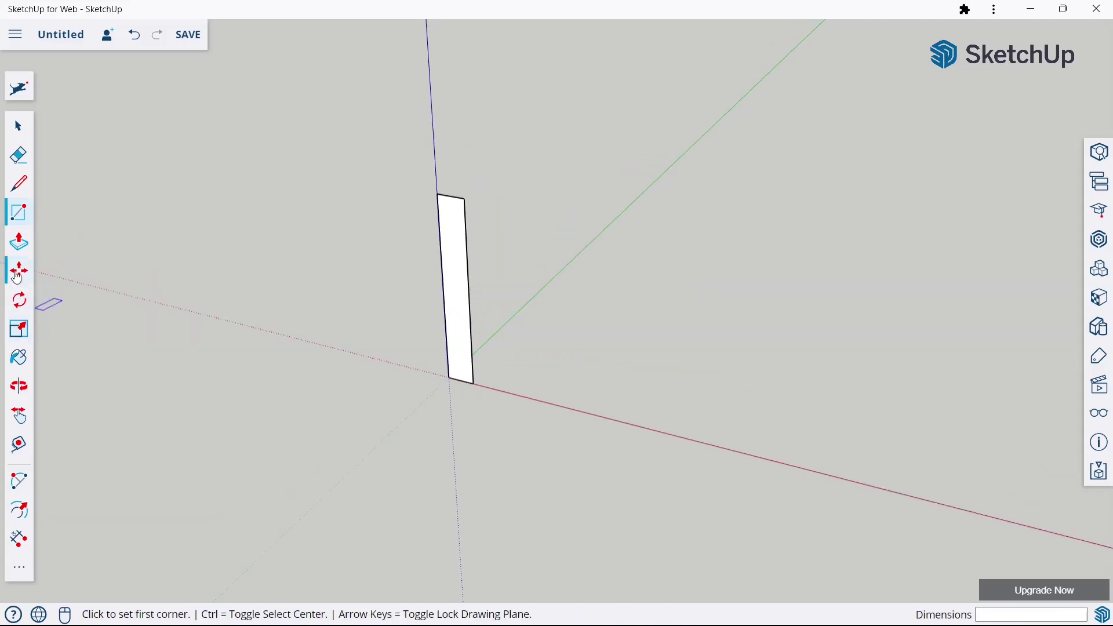
- Push/pull the rectangle 50 mm thick, then start a line from the post's bottom corner
click(17, 245)
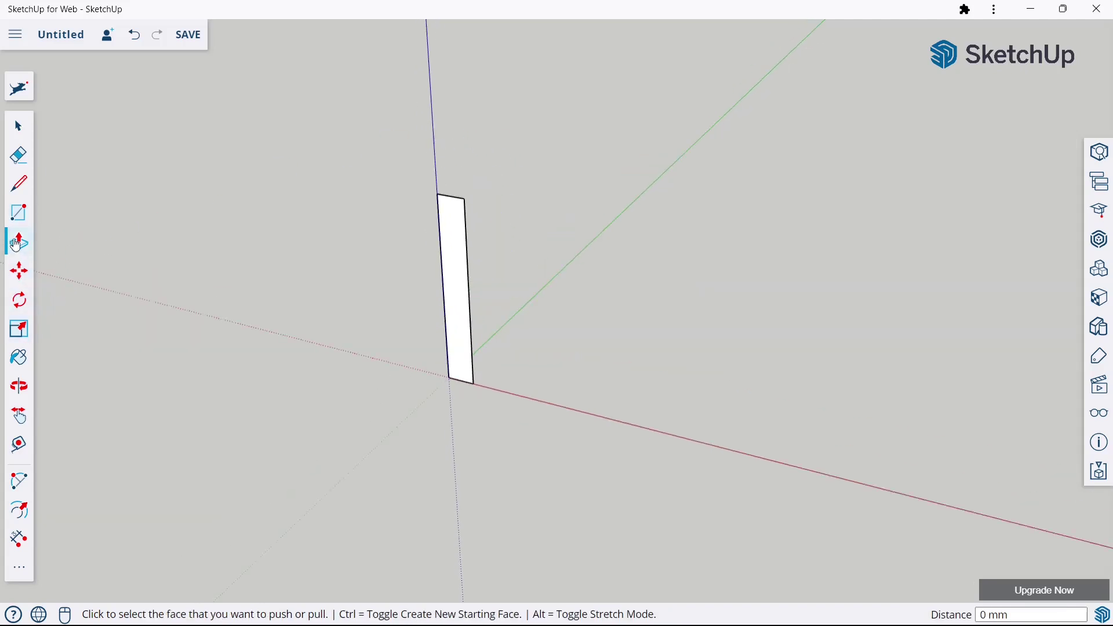
click(450, 308)
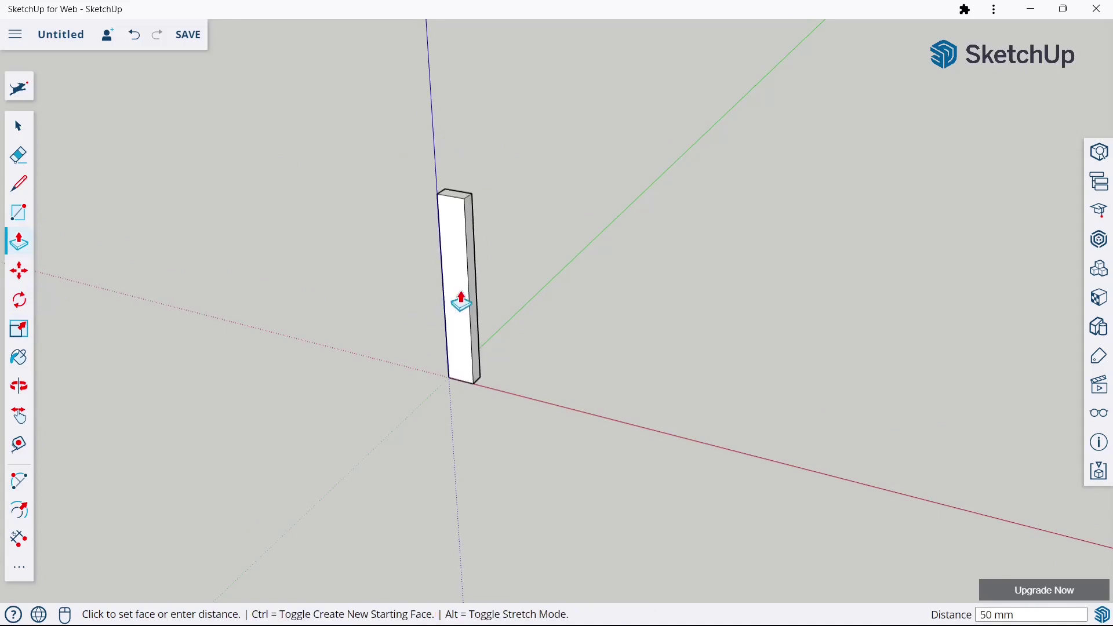
click(461, 303)
scroll(461, 302, down, 1)
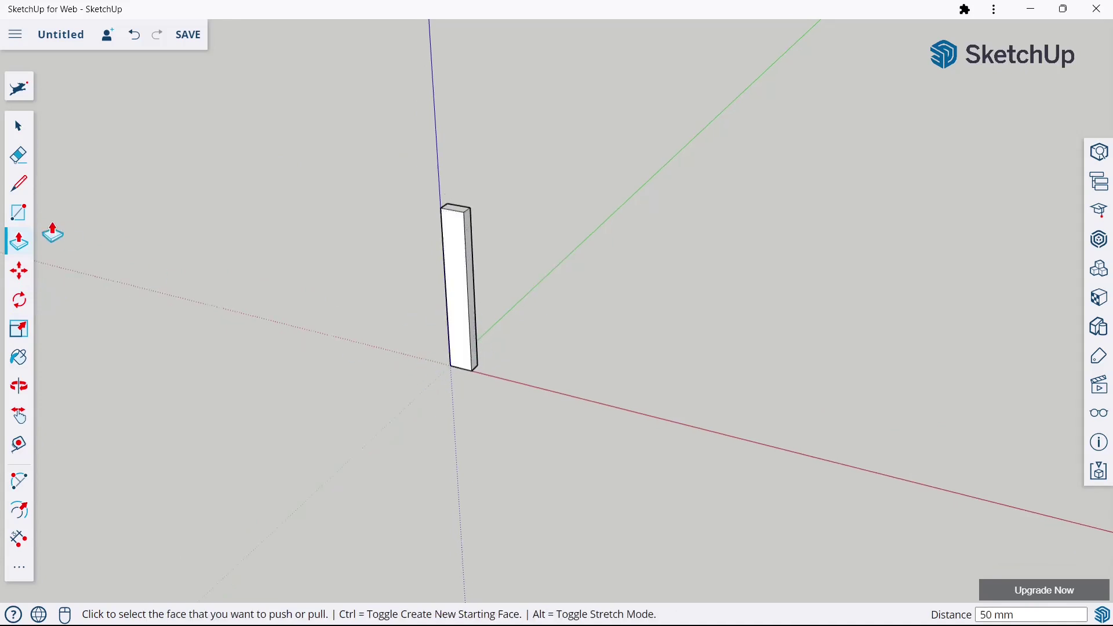
click(19, 183)
click(471, 369)
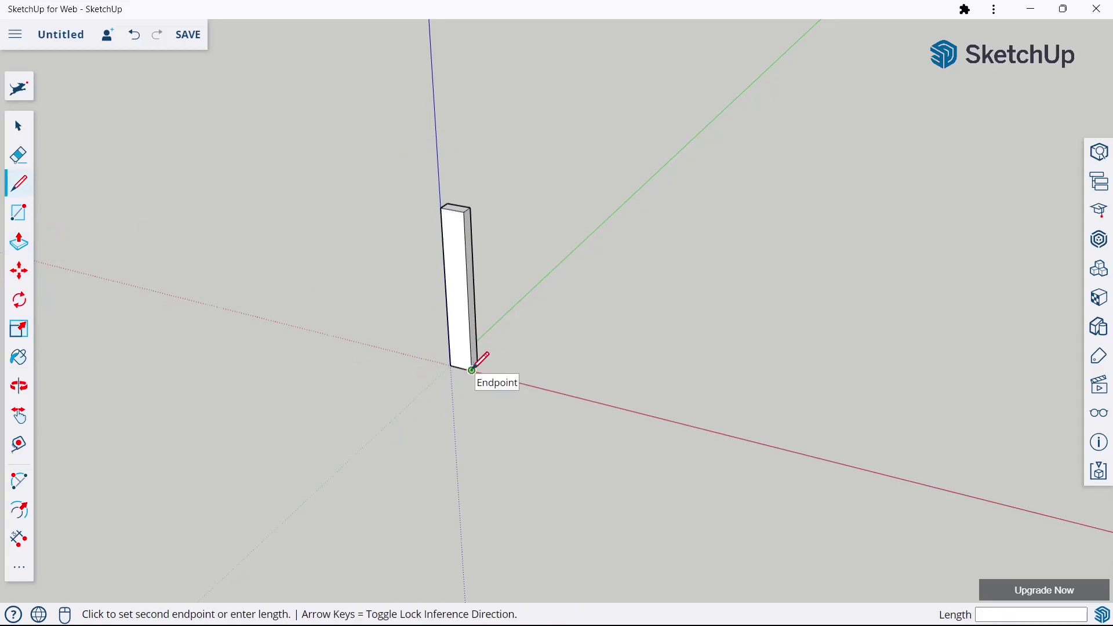
- End the line along the red axis and draw a 100 × 850 mm rectangle there
click(632, 404)
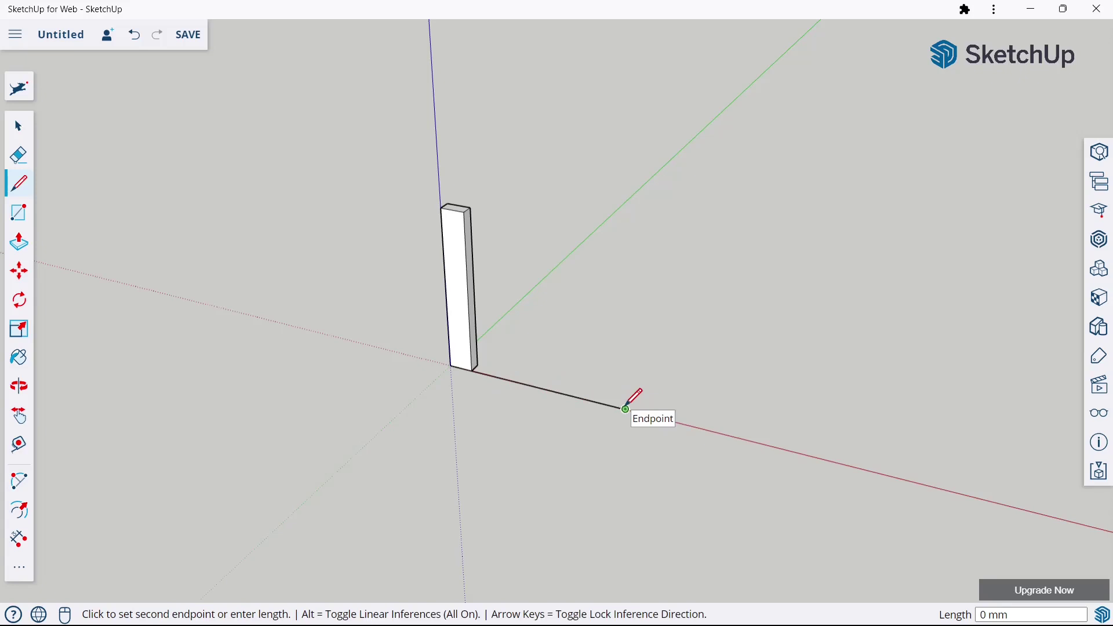
mouse_move(667, 394)
middle_down()
mouse_move(696, 386)
mouse_move(687, 382)
middle_up()
click(8, 248)
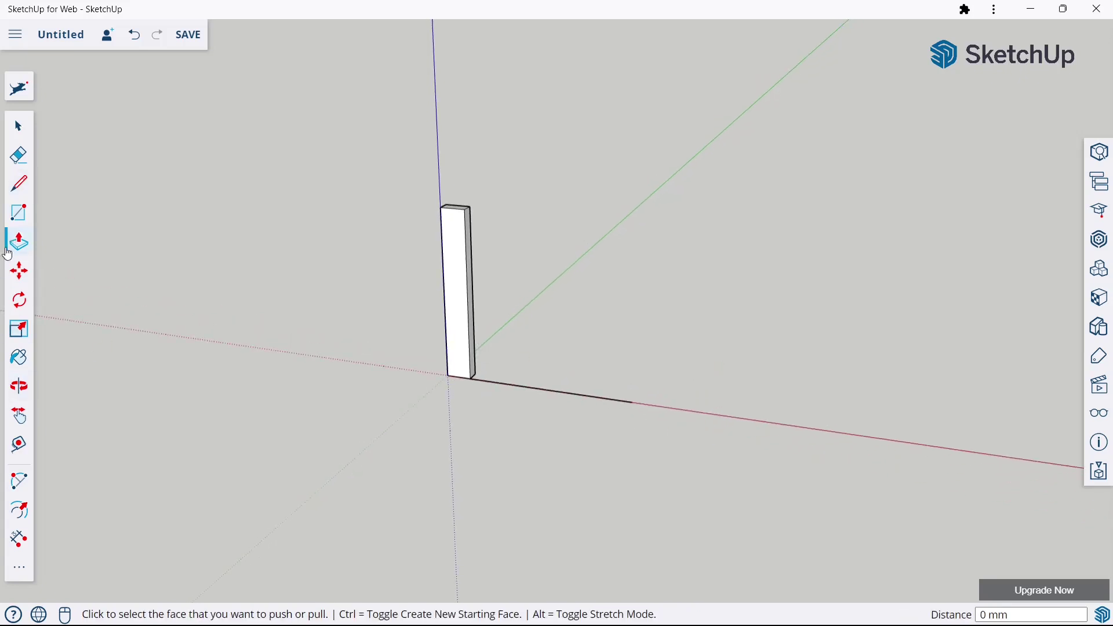
click(18, 227)
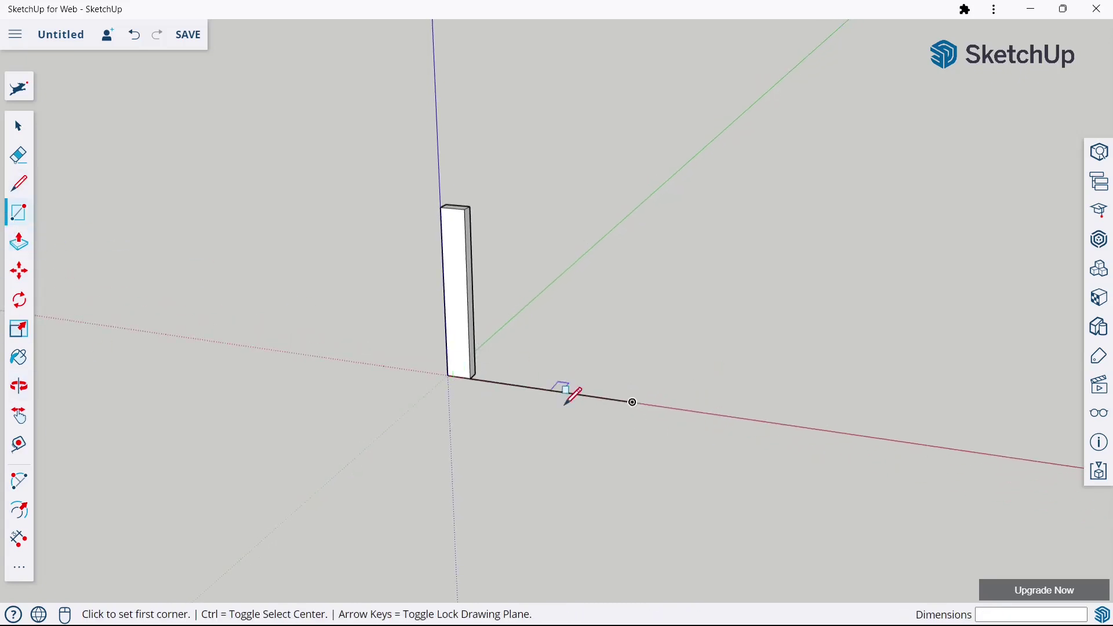
click(633, 401)
text(100,850)
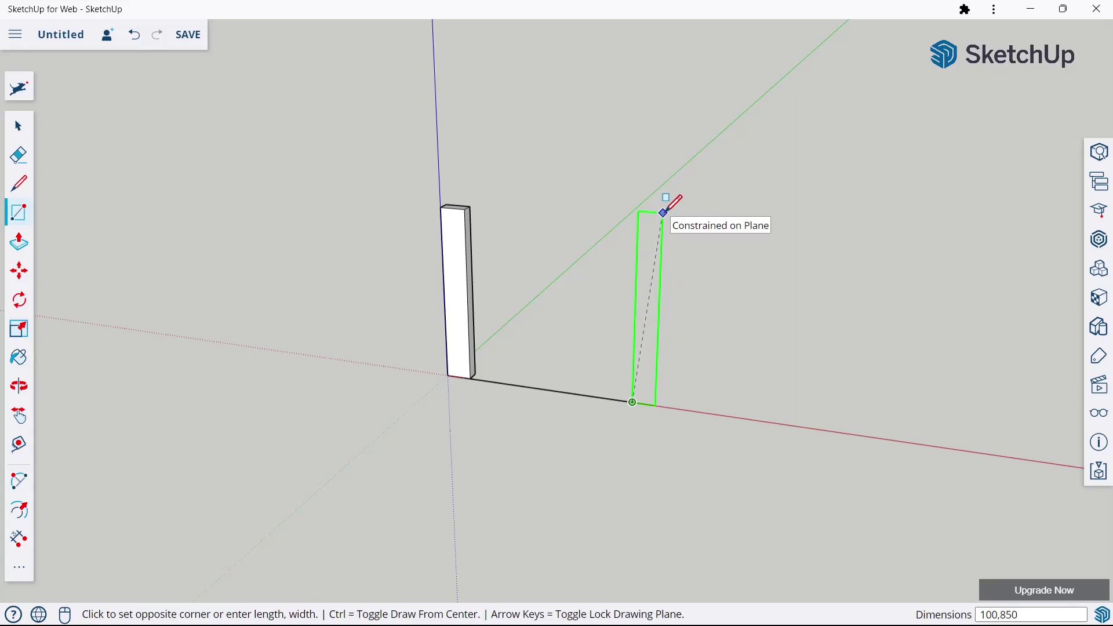
click(664, 213)
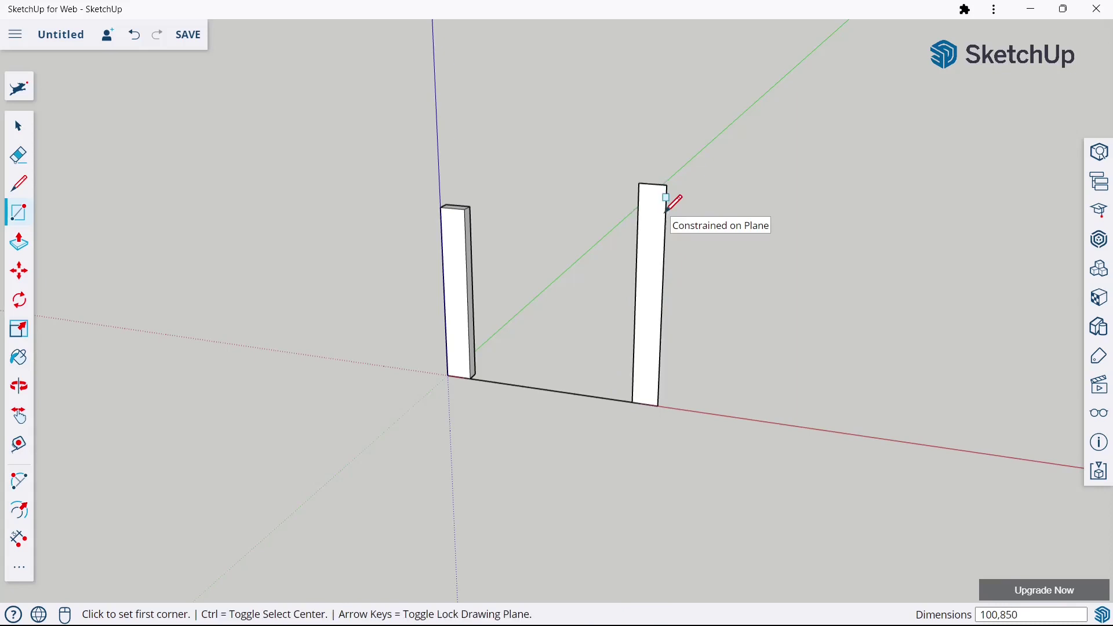
- Push/pull the new rectangle 50 mm into the second, taller post
click(7, 240)
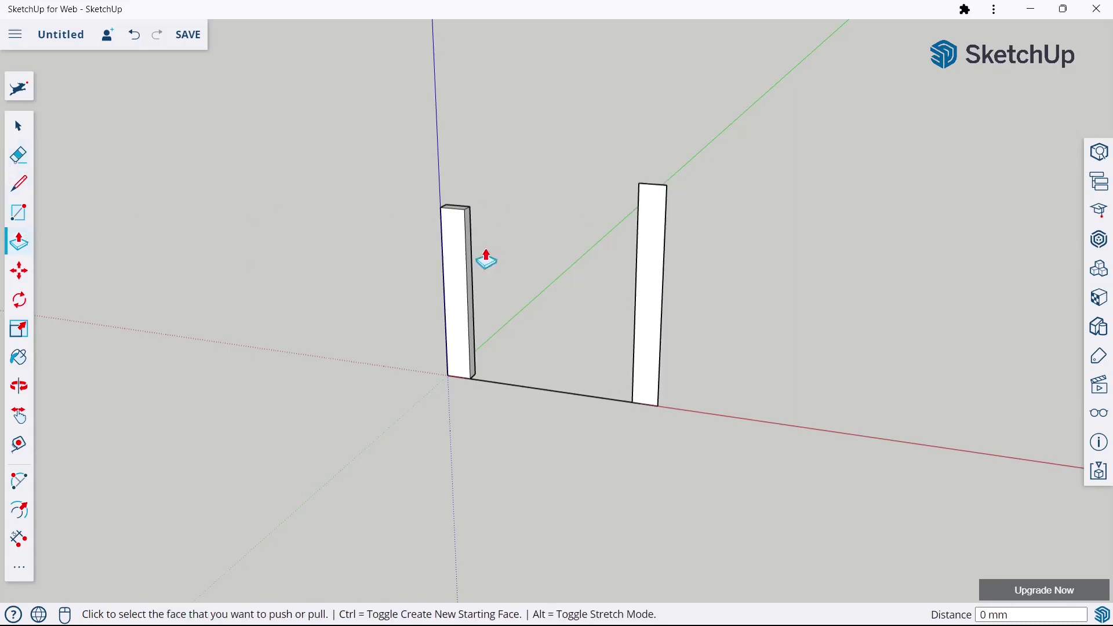
mouse_move(485, 256)
middle_down()
mouse_move(472, 356)
mouse_move(621, 335)
middle_up()
click(621, 336)
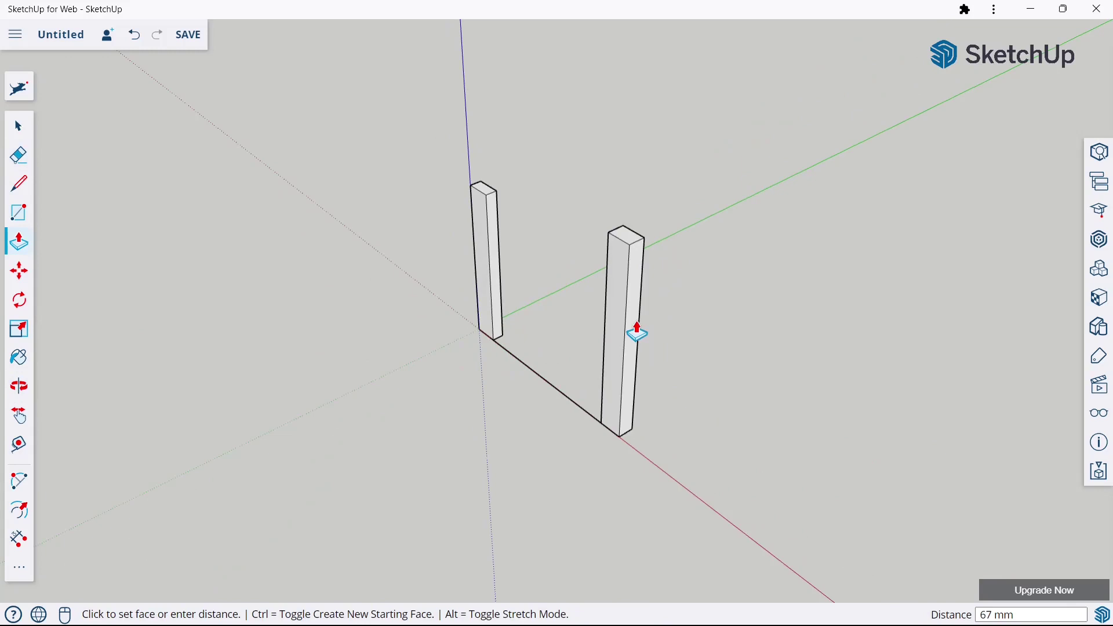
key(Return)
mouse_move(574, 393)
middle_down()
mouse_move(750, 301)
mouse_move(701, 326)
mouse_move(745, 306)
mouse_move(722, 321)
middle_up()
mouse_move(641, 280)
middle_down()
mouse_move(581, 305)
mouse_move(586, 330)
middle_up()
click(19, 127)
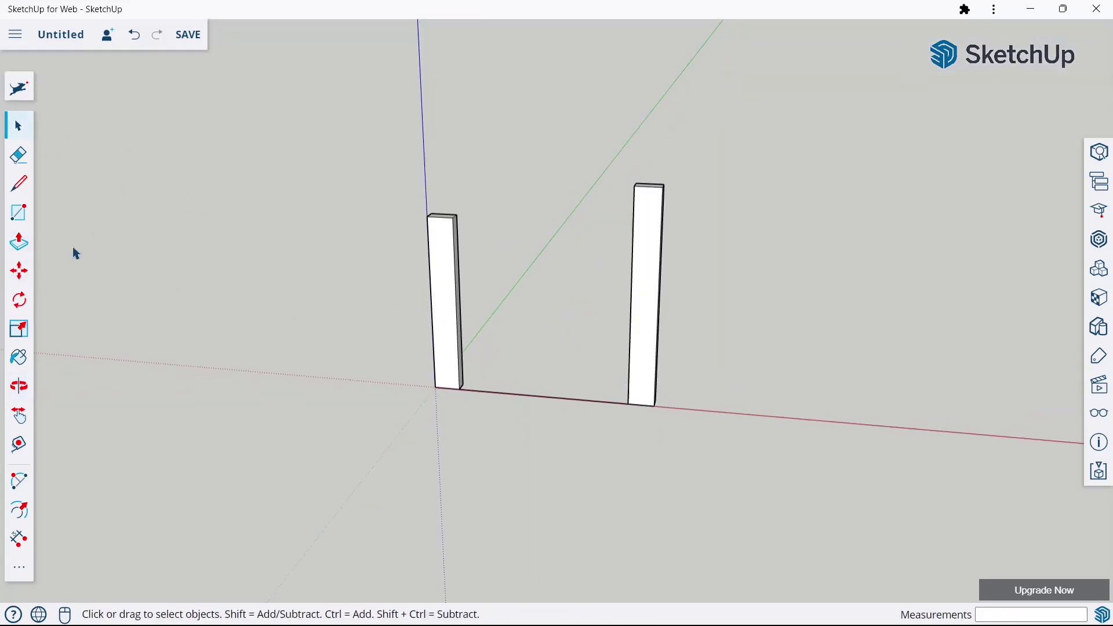
- Draw a panel spanning between the two posts and erase its lower face
click(10, 215)
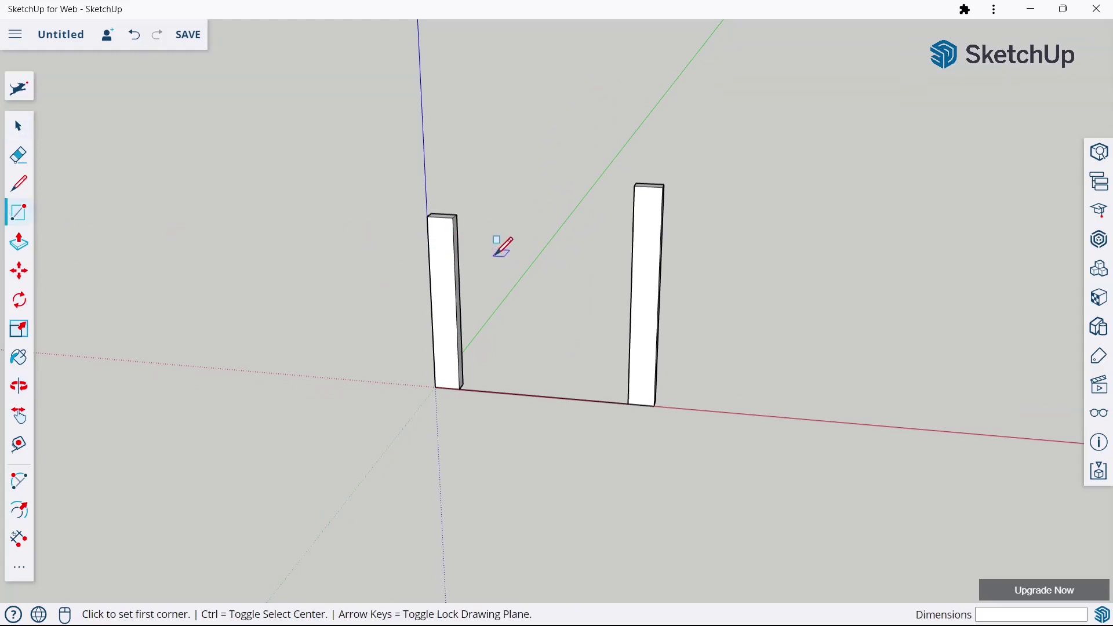
click(634, 186)
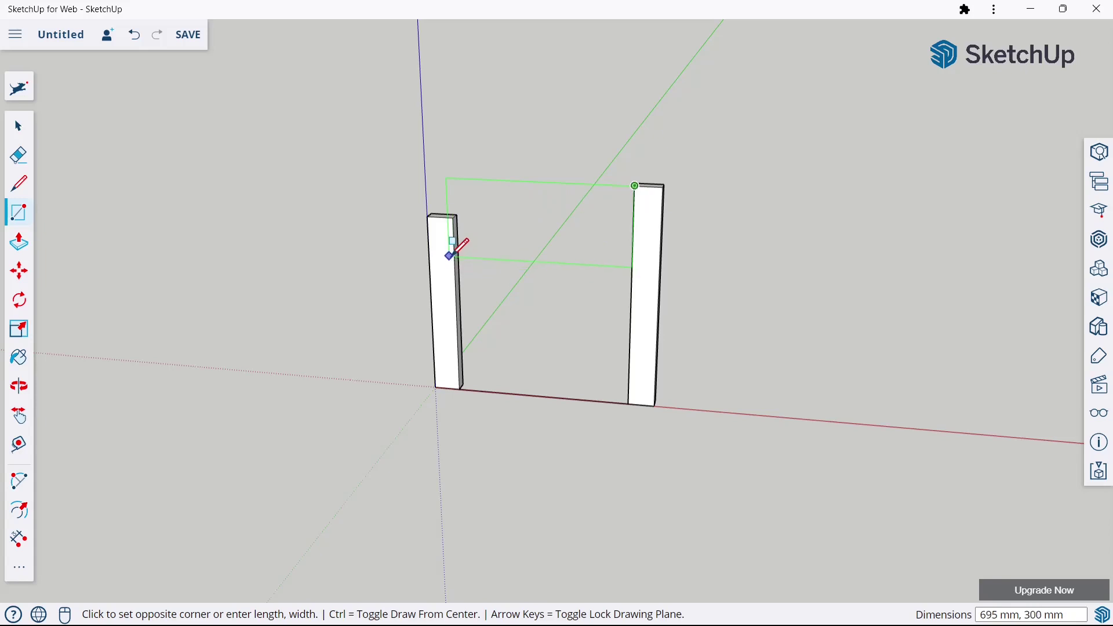
click(454, 245)
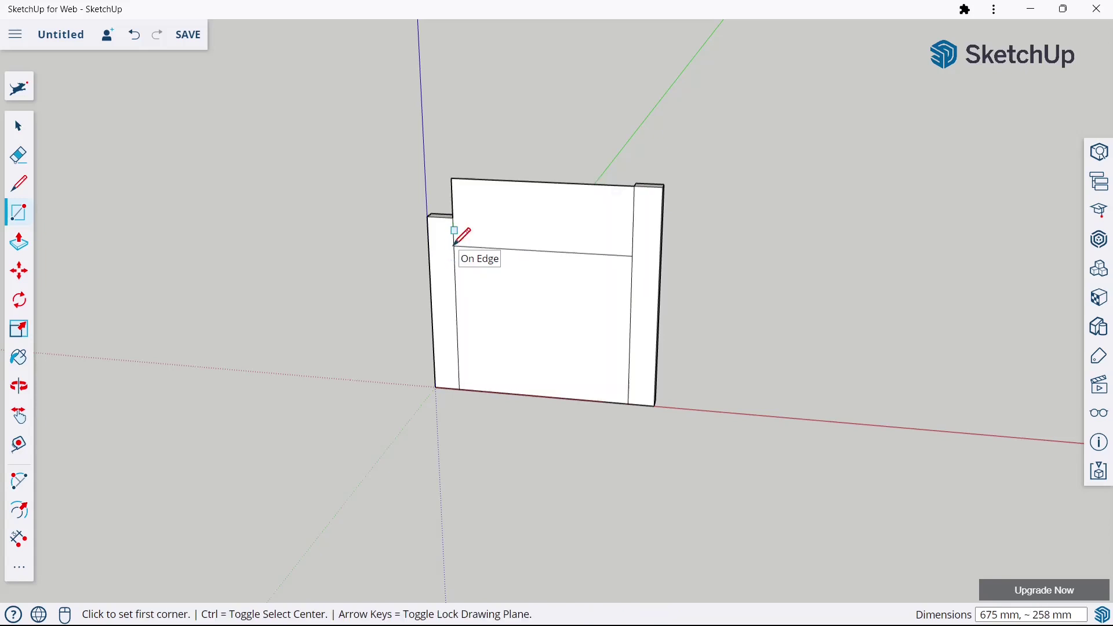
click(18, 126)
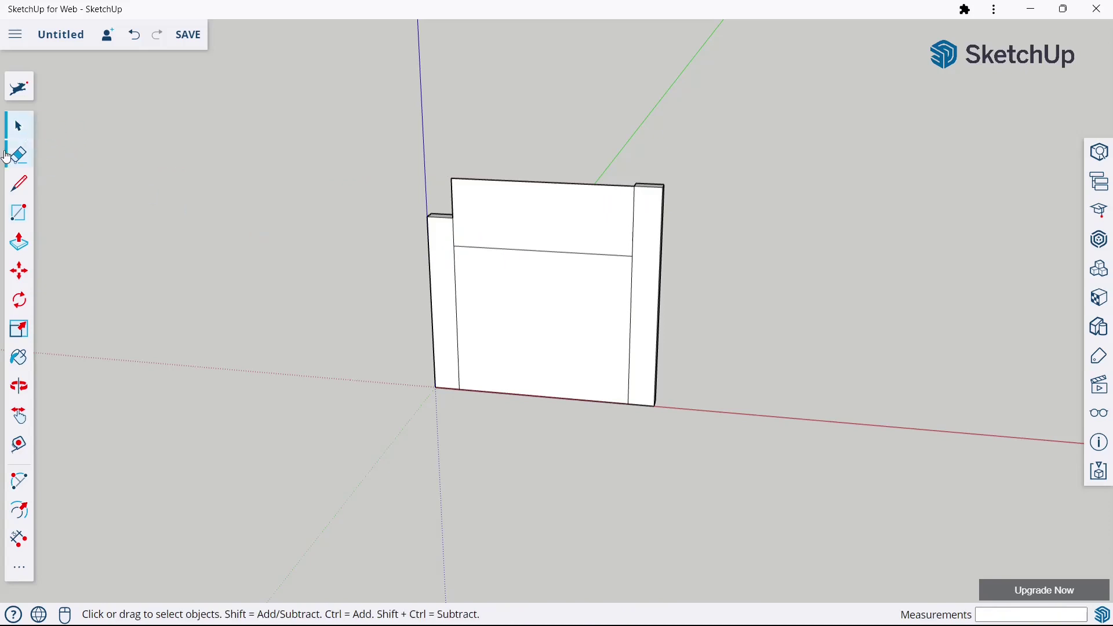
click(19, 155)
click(523, 399)
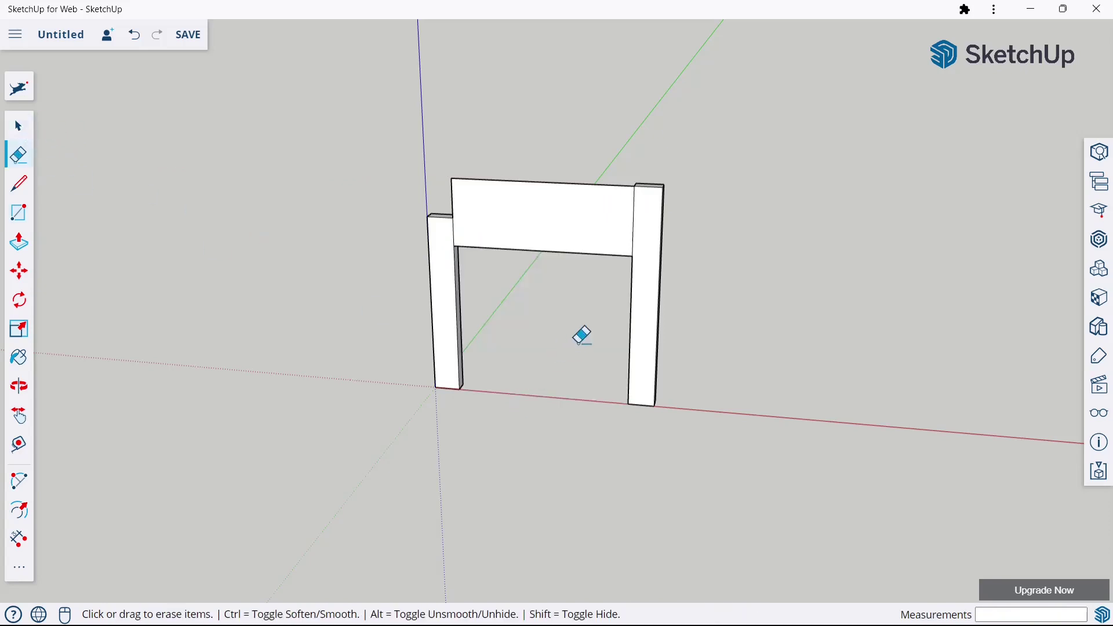
mouse_move(582, 336)
middle_down()
mouse_move(391, 415)
mouse_move(447, 385)
mouse_move(273, 355)
mouse_move(455, 349)
middle_up()
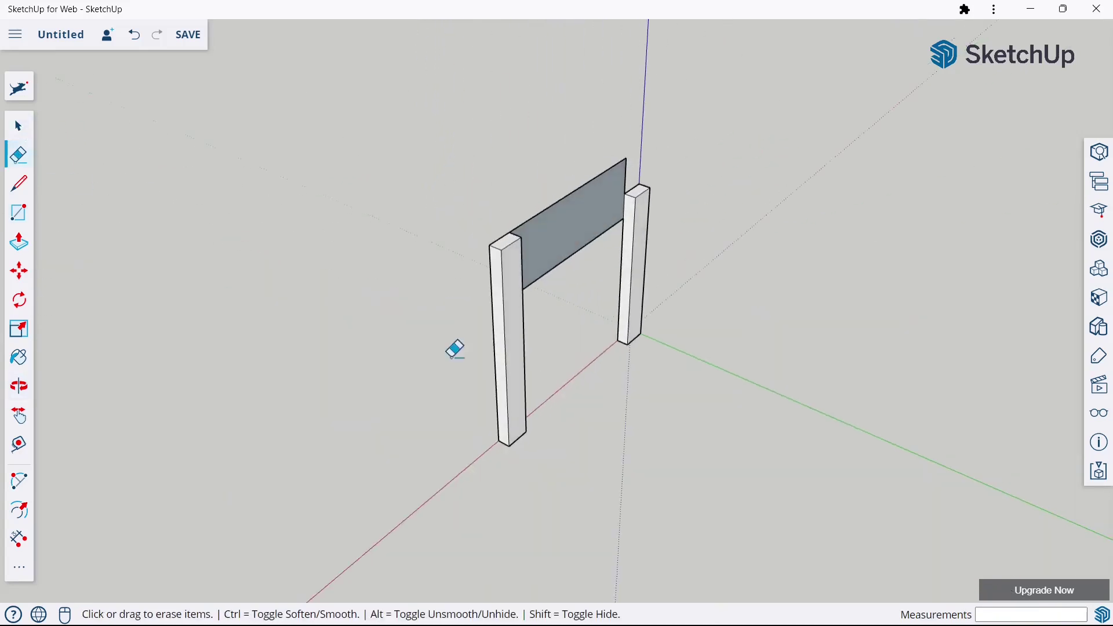
- Push/pull the top rail 50 mm thick
click(20, 243)
click(570, 244)
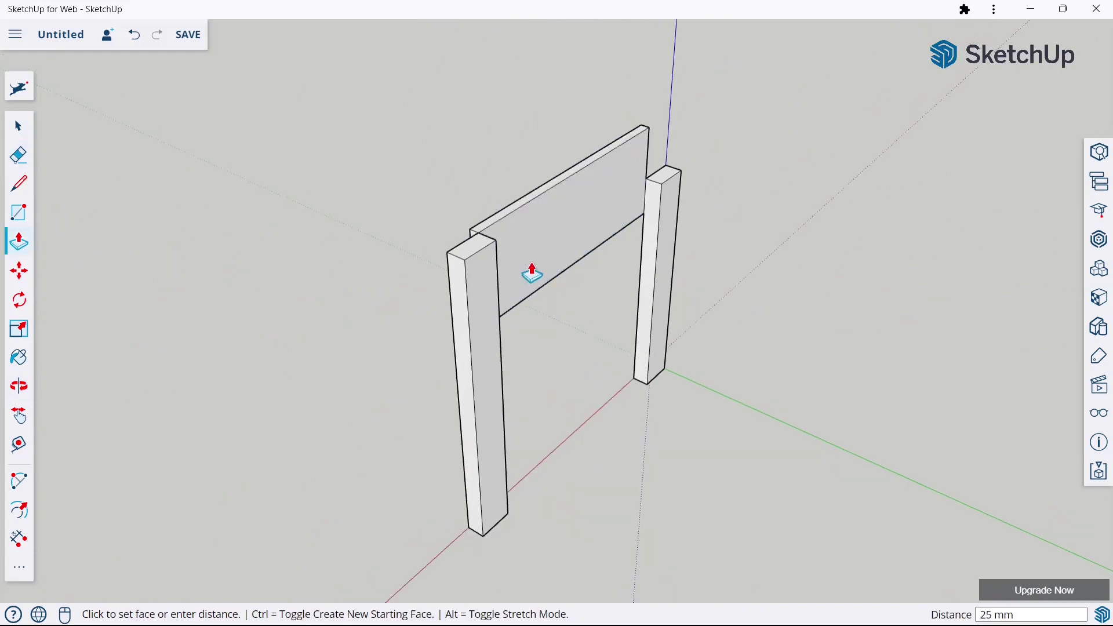
click(500, 262)
mouse_move(500, 262)
middle_down()
mouse_move(842, 288)
mouse_move(607, 308)
mouse_move(792, 271)
mouse_move(677, 278)
mouse_move(726, 248)
middle_up()
key(p)
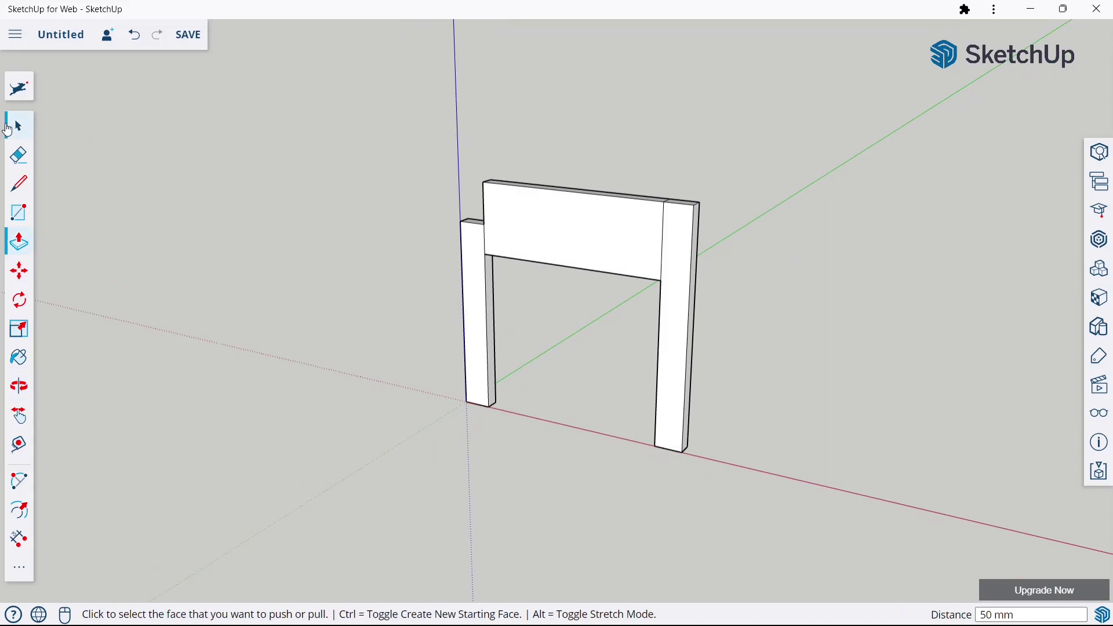
- Window-select the whole frame and make it a group
click(8, 130)
drag(331, 102, 748, 499)
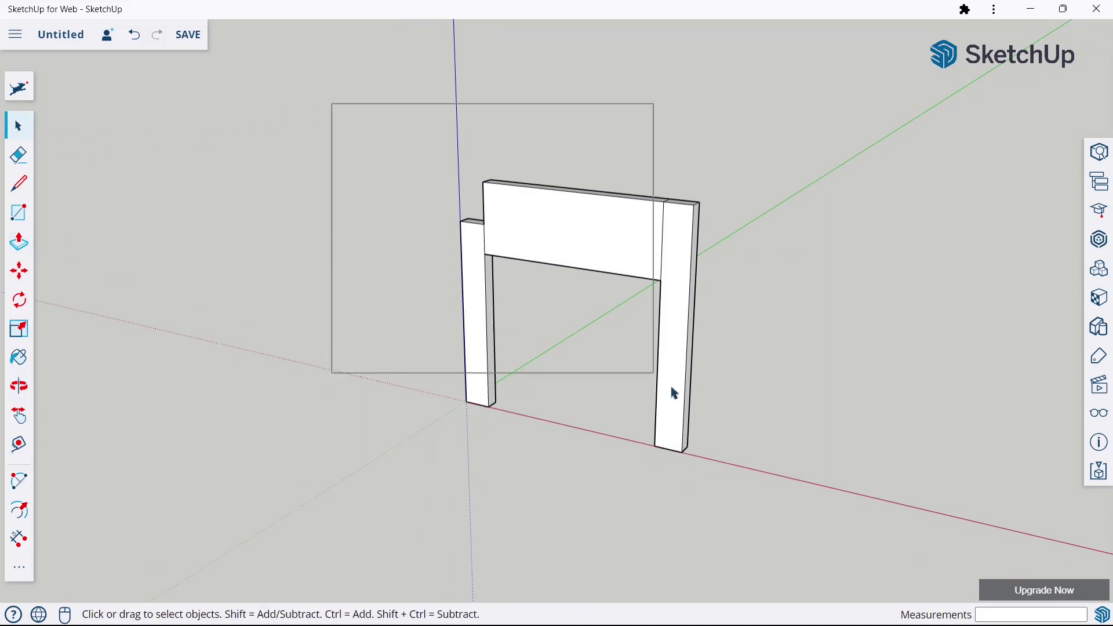
right_click(648, 271)
click(673, 459)
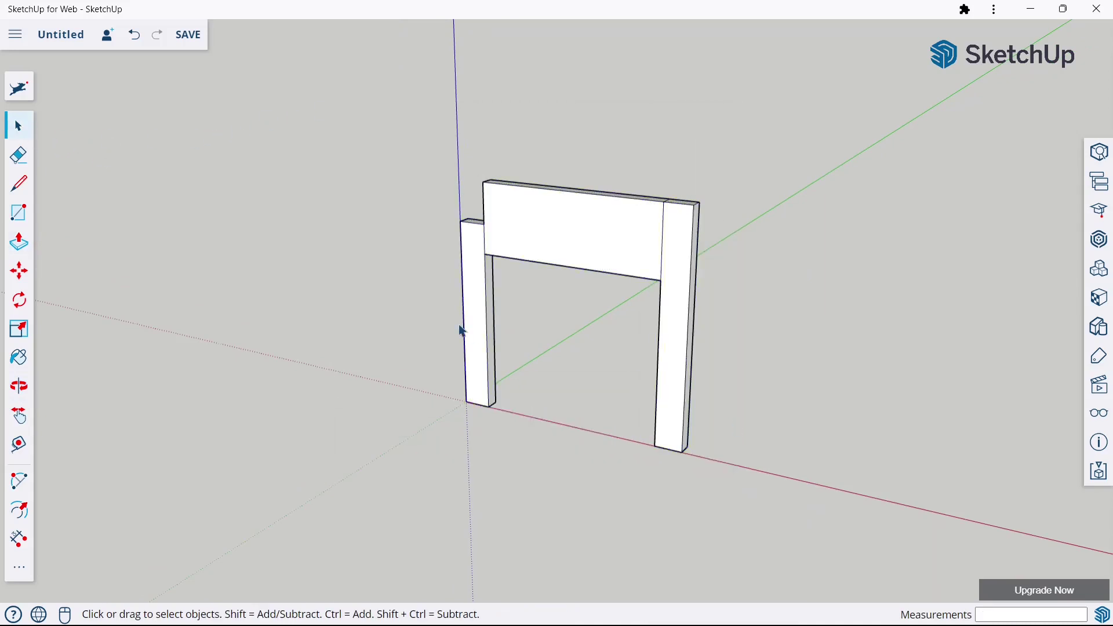
middle_drag(462, 323, 659, 223)
- Draw a 2-point arc from left of the front post up to the taller post's top corner
middle_drag(567, 273, 680, 232)
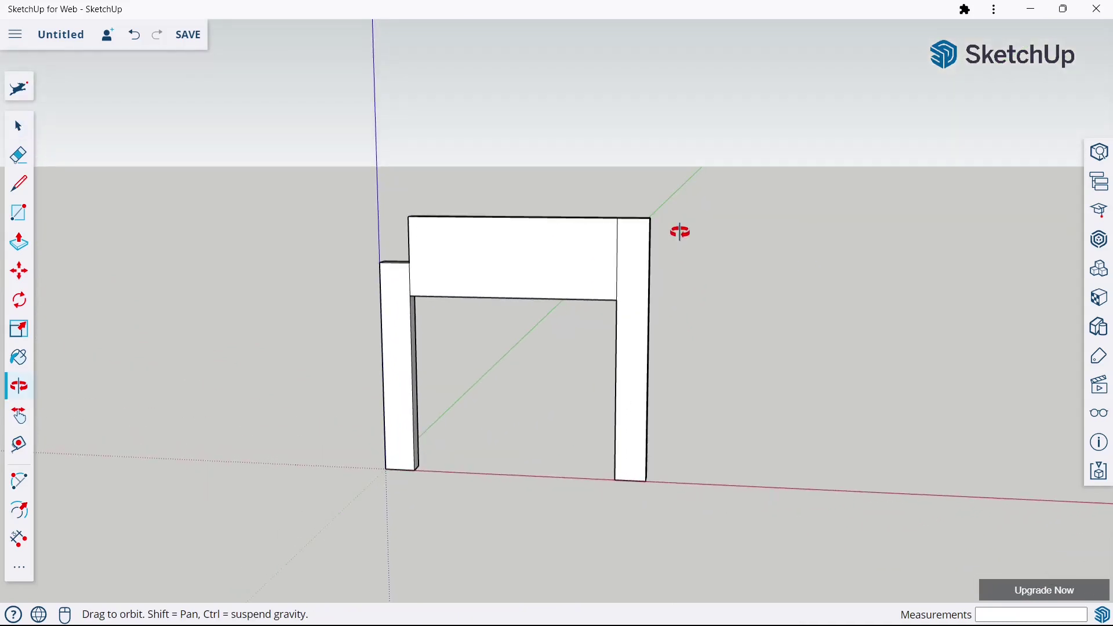
middle_drag(612, 248, 613, 250)
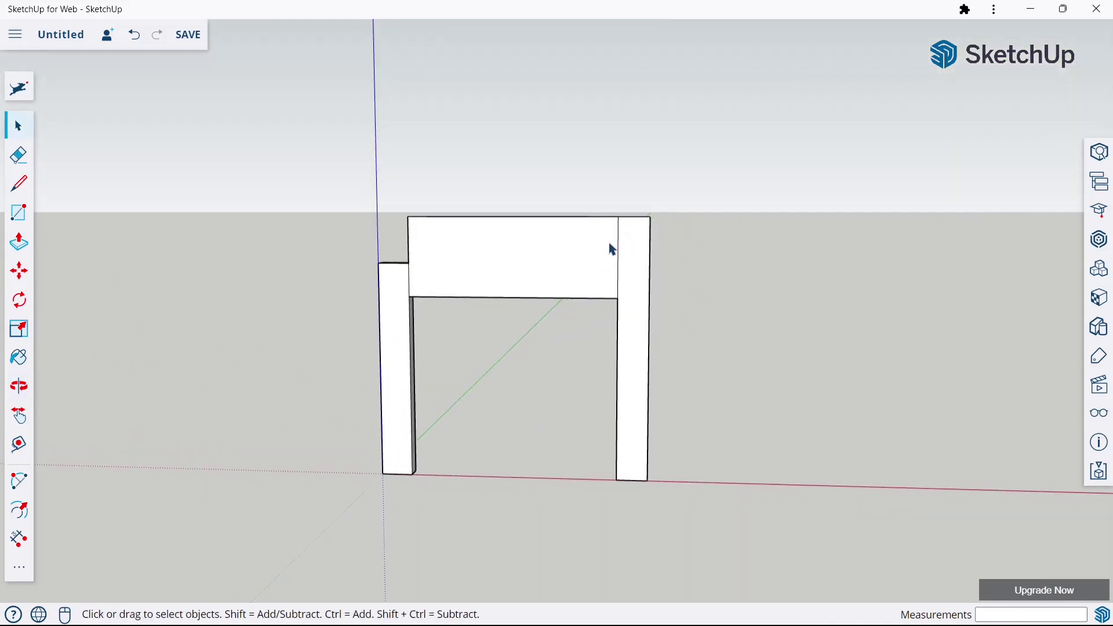
click(19, 480)
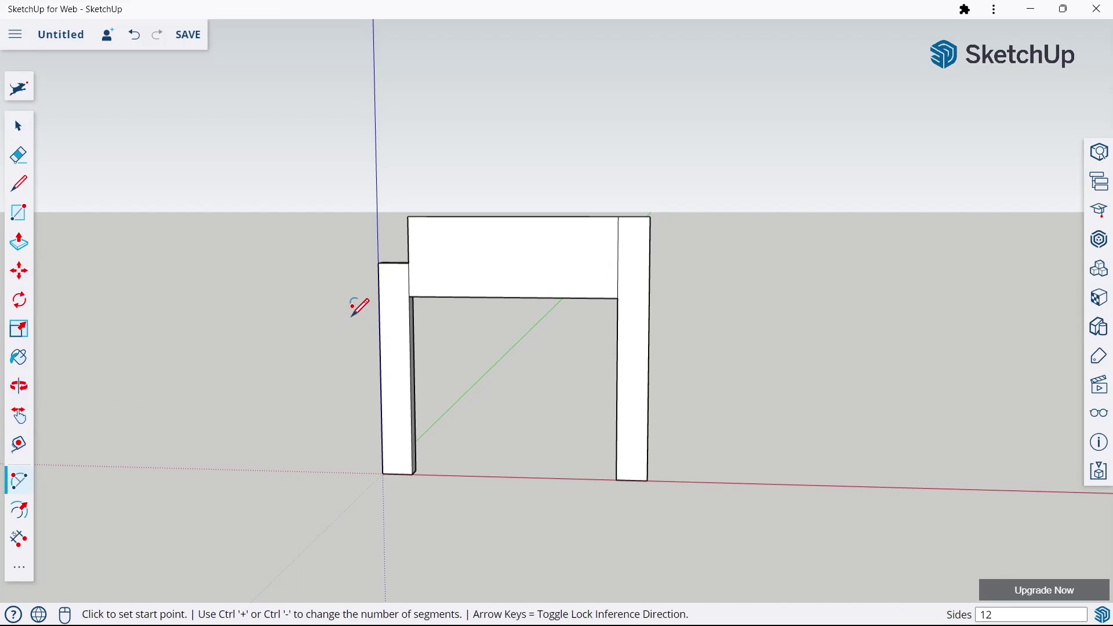
click(343, 311)
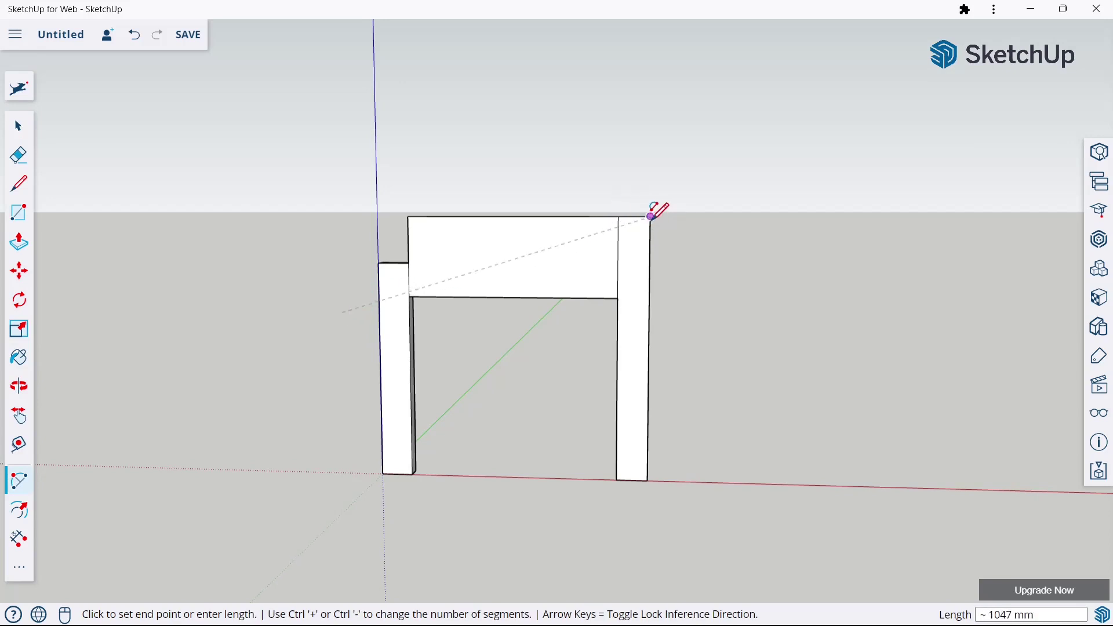
click(710, 219)
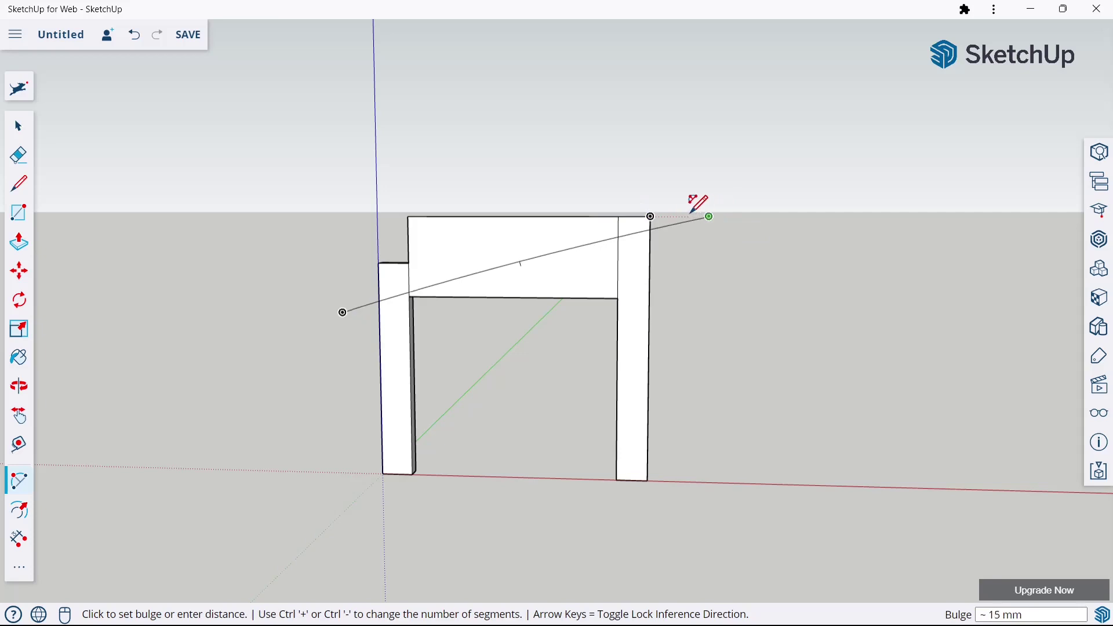
click(655, 211)
key(o)
mouse_move(751, 216)
mouse_down()
mouse_move(581, 322)
mouse_move(717, 226)
mouse_up()
key(a)
middle_drag(702, 224, 680, 253)
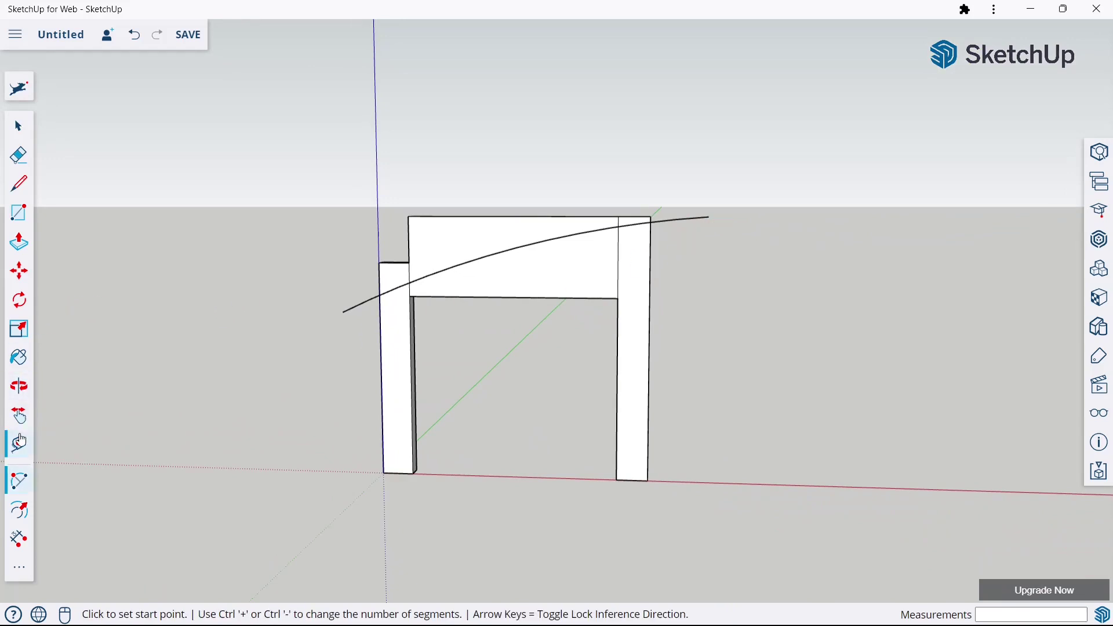
- Offset the arc 50 mm and close both ends with lines to form a curved strip
click(18, 512)
click(352, 310)
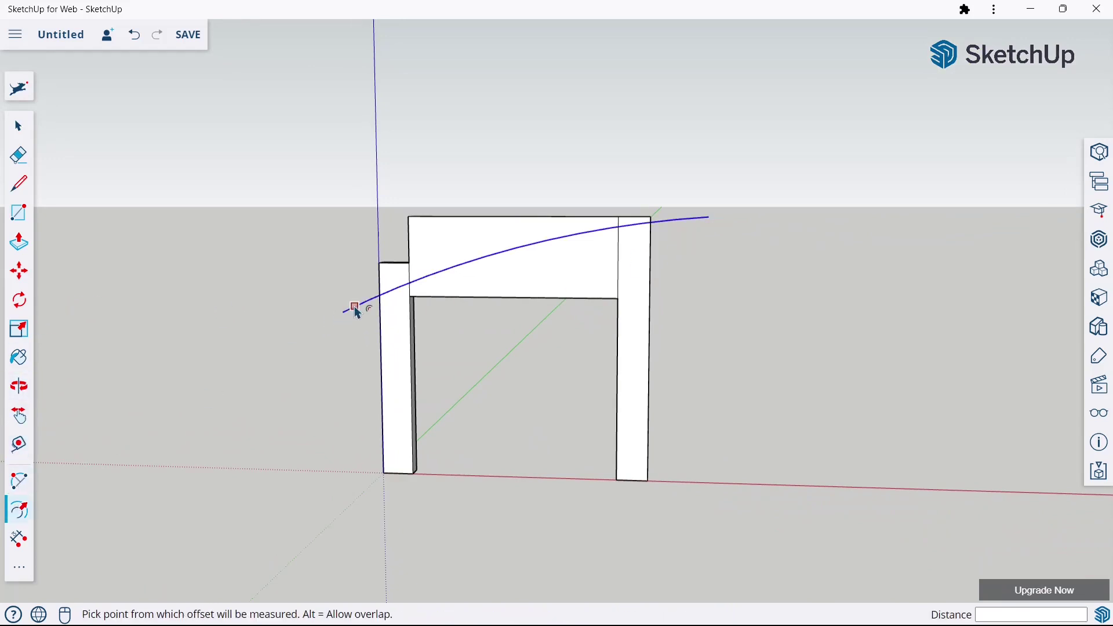
click(354, 307)
text(50)
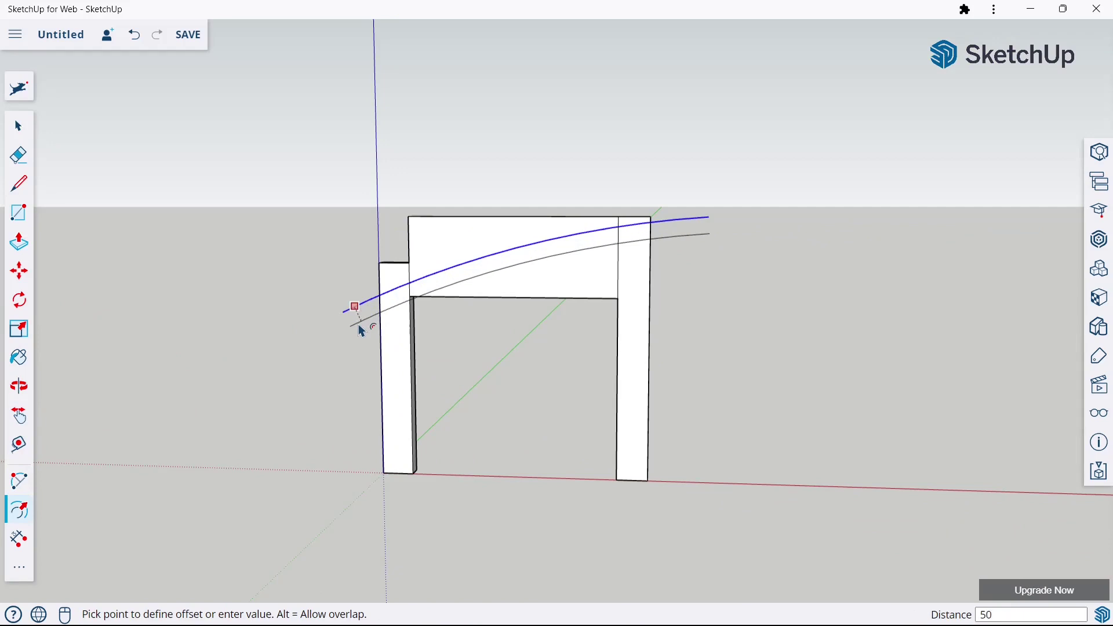
click(359, 325)
click(17, 184)
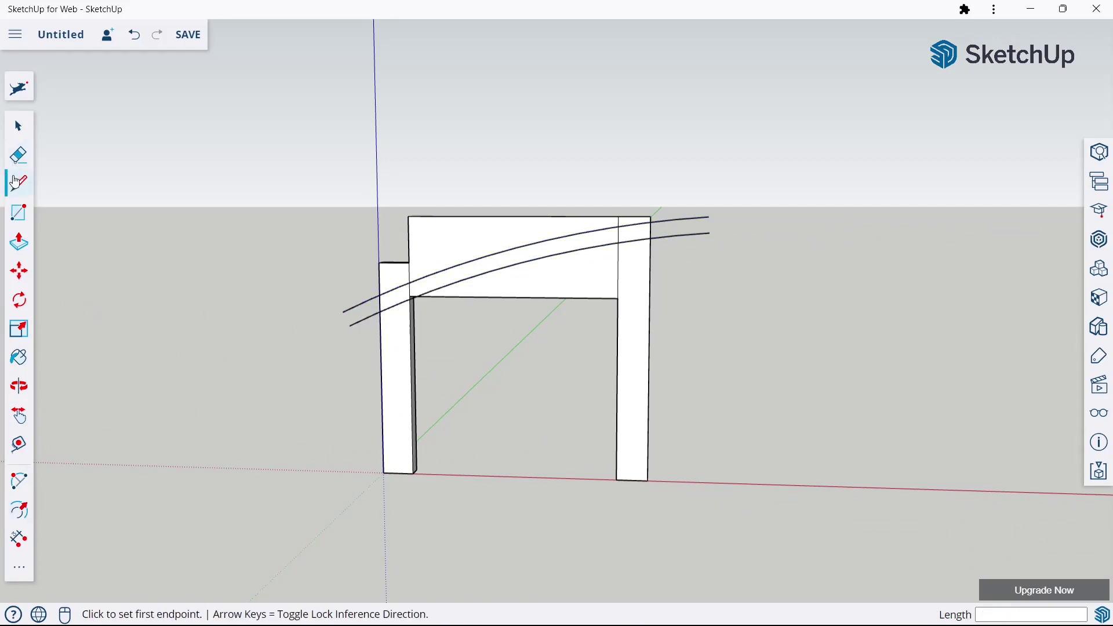
click(343, 312)
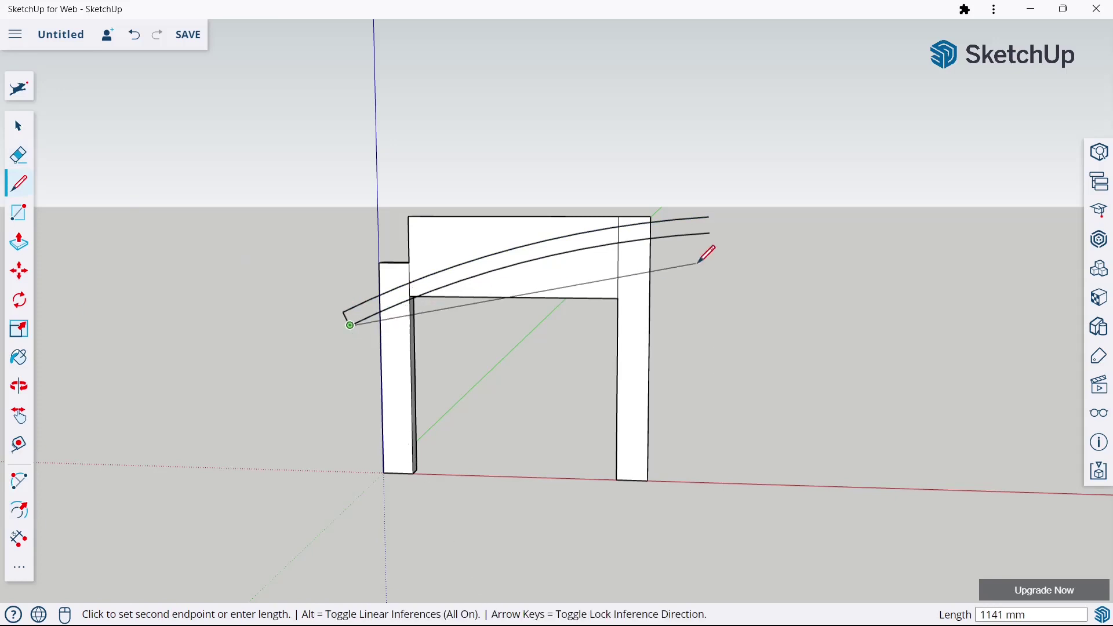
key(Escape)
click(709, 217)
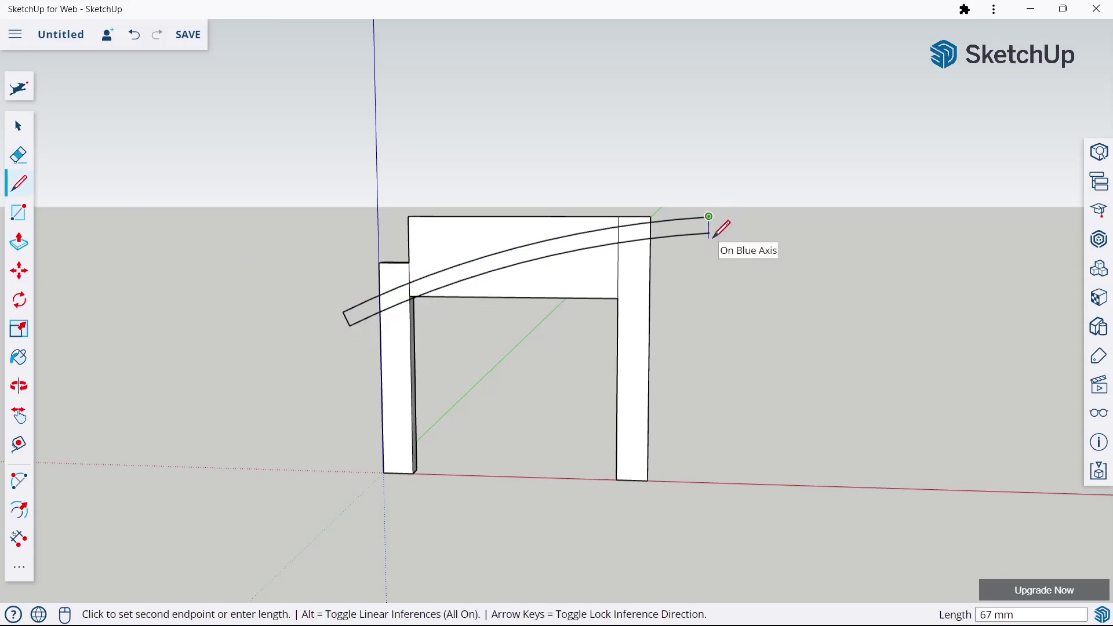
click(709, 234)
mouse_move(713, 239)
middle_down()
mouse_move(551, 311)
mouse_move(627, 313)
mouse_move(408, 310)
middle_up()
- Push/pull the curved strip into a solid beam, 100 mm then a further 50 mm
key(p)
middle_drag(696, 252, 619, 303)
click(622, 310)
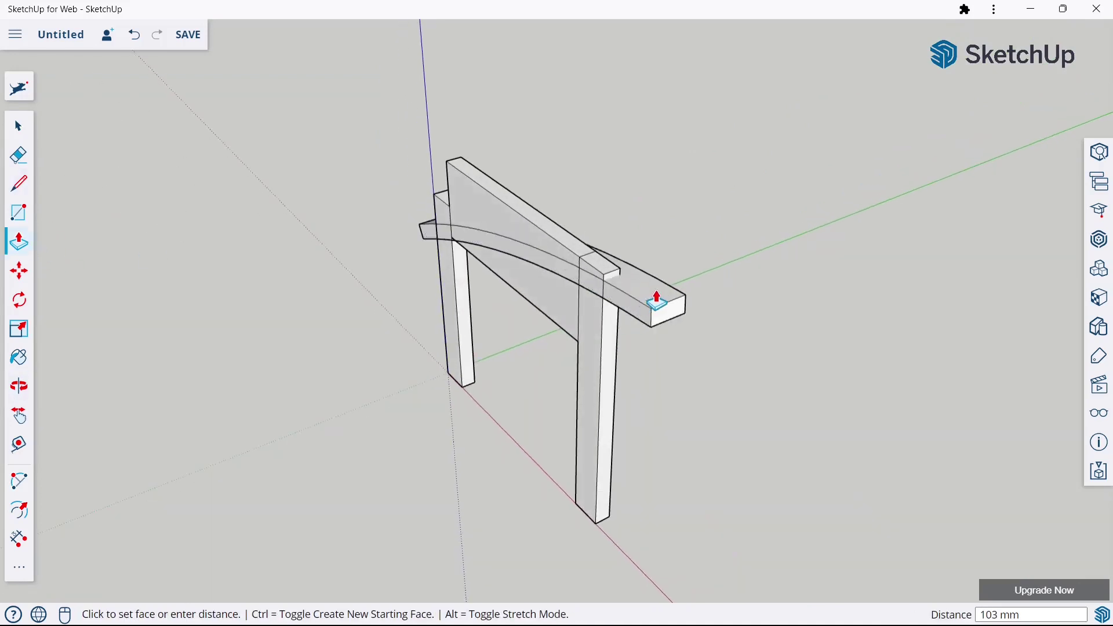
key(Return)
middle_drag(648, 295, 591, 316)
click(591, 316)
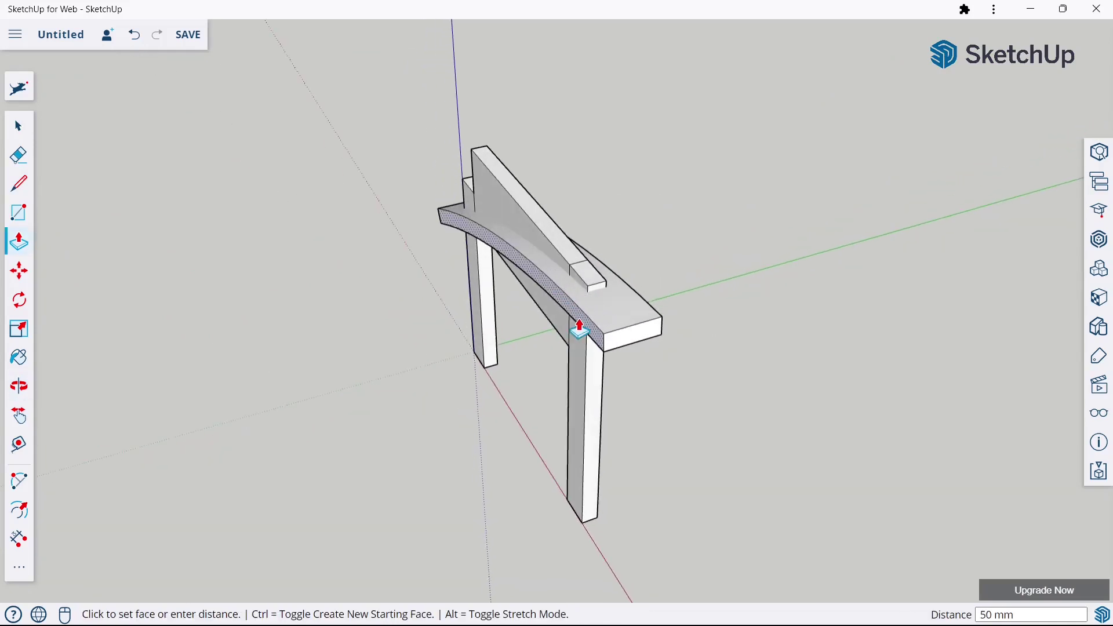
middle_drag(579, 328, 579, 318)
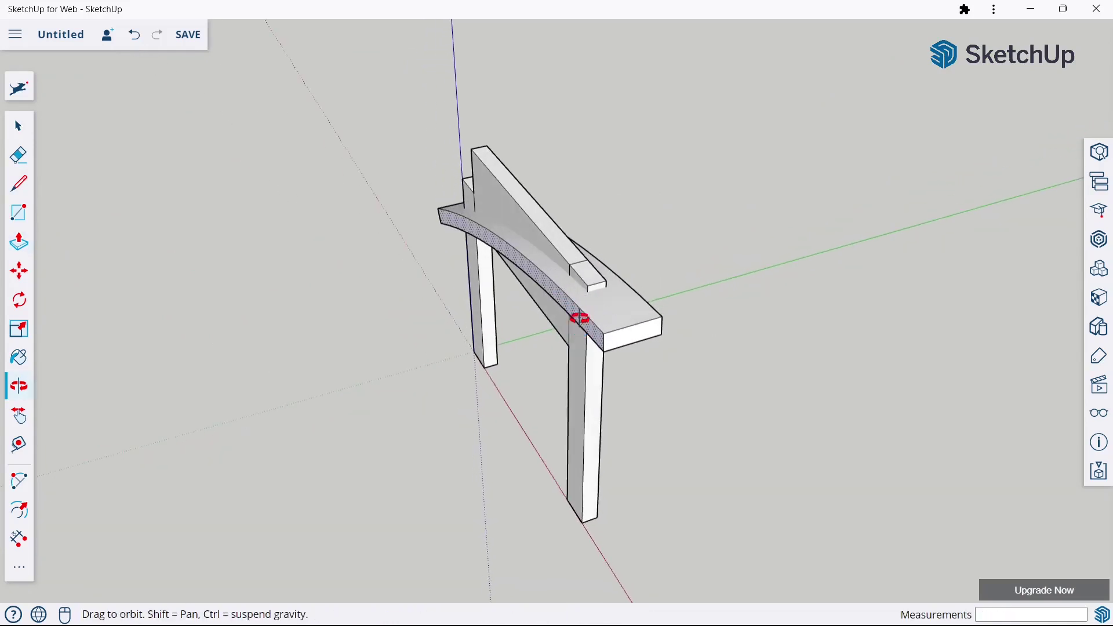
click(614, 377)
key(o)
drag(592, 363, 731, 282)
key(p)
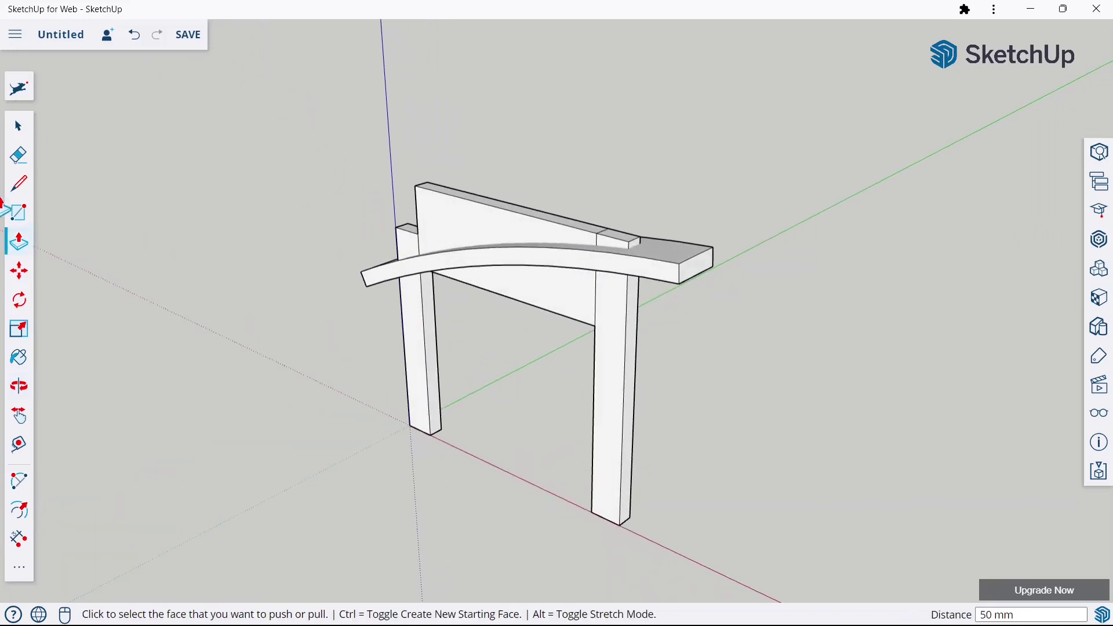
- Select the frame and armrest and intersect faces with the model
click(16, 134)
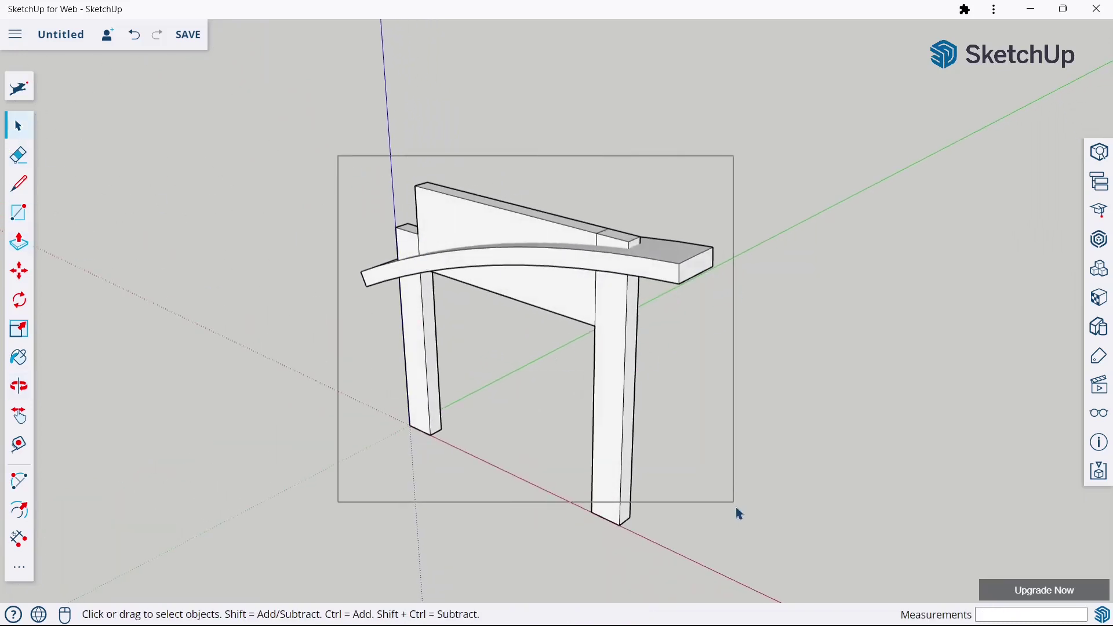
drag(368, 176, 719, 504)
right_click(618, 377)
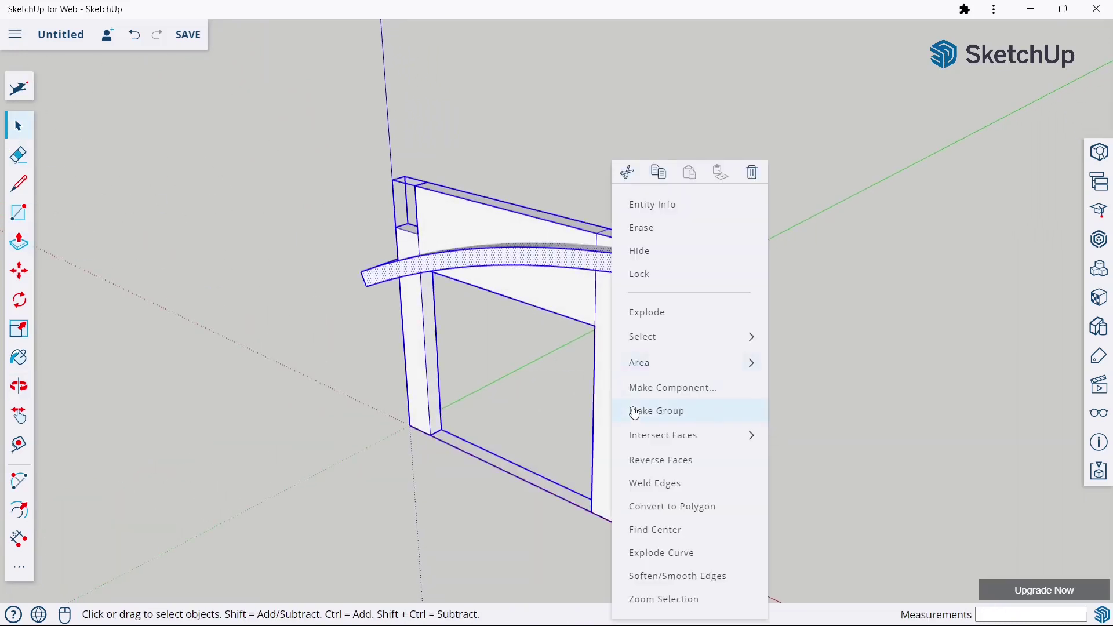
mouse_move(663, 435)
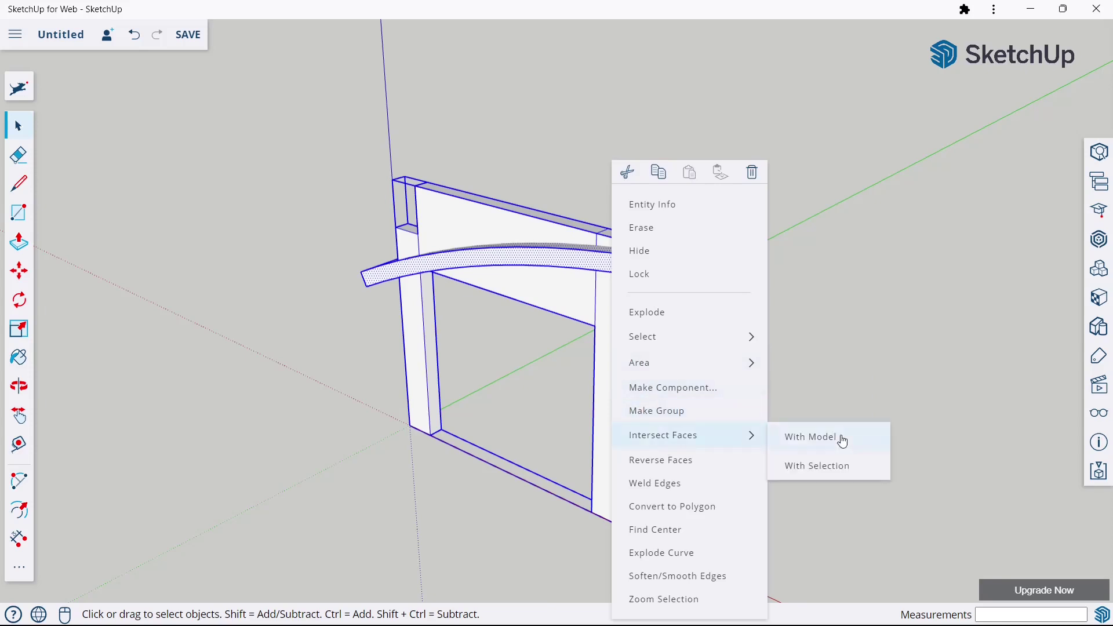
click(843, 442)
- Erase the frame group by mistake, then undo the erase
middle_drag(522, 348, 671, 348)
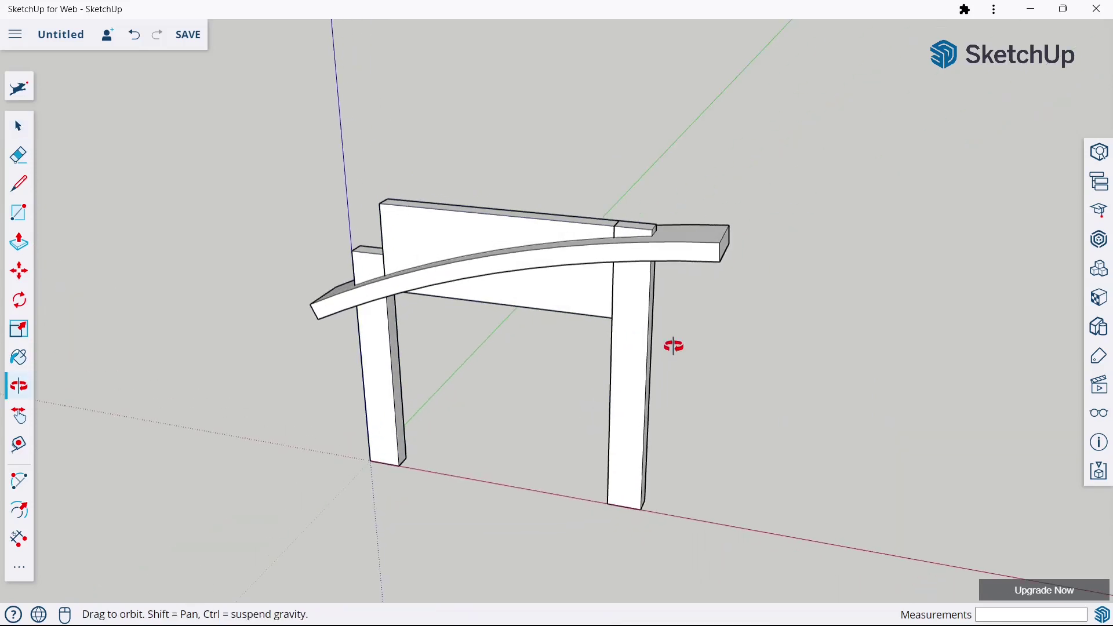
click(19, 157)
middle_drag(497, 266, 644, 174)
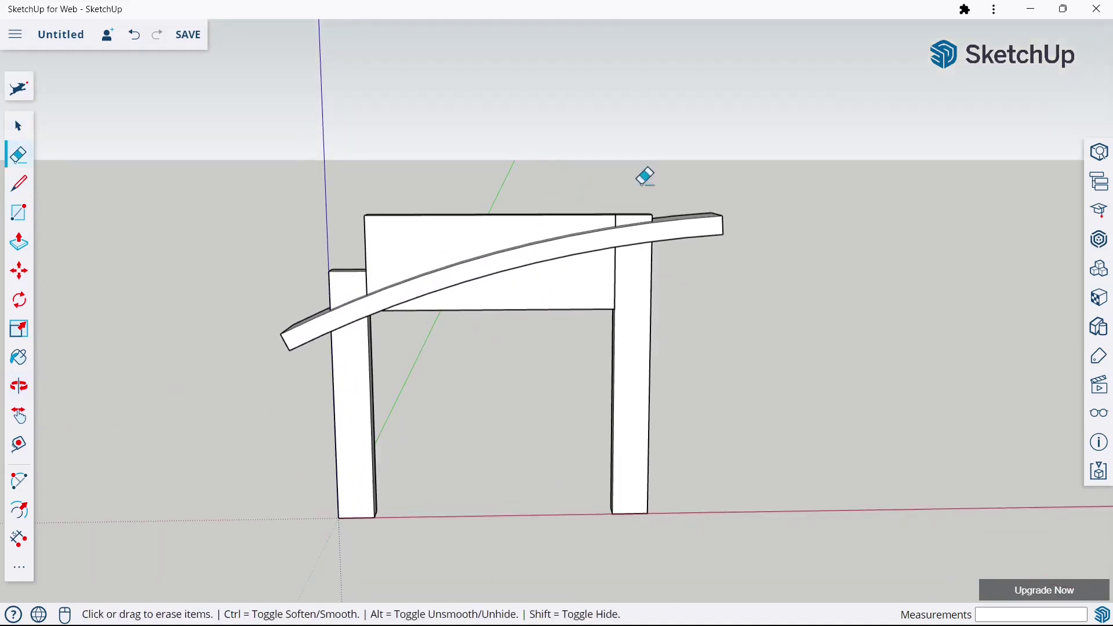
click(459, 238)
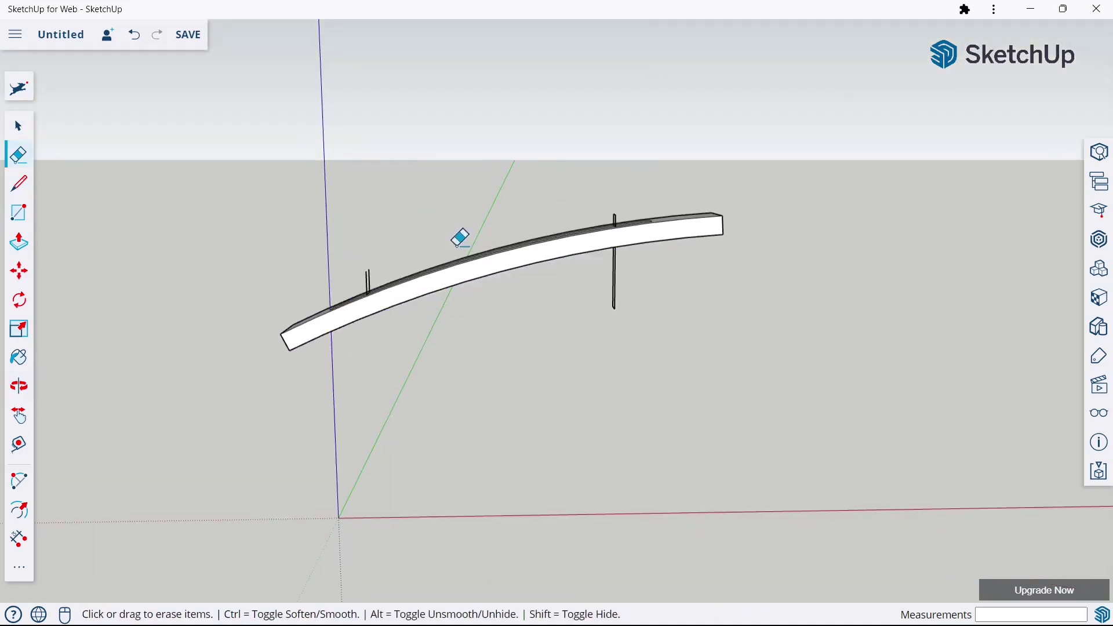
key(ctrl+z)
- Window-select the whole model and explode it into loose geometry
click(18, 126)
click(415, 280)
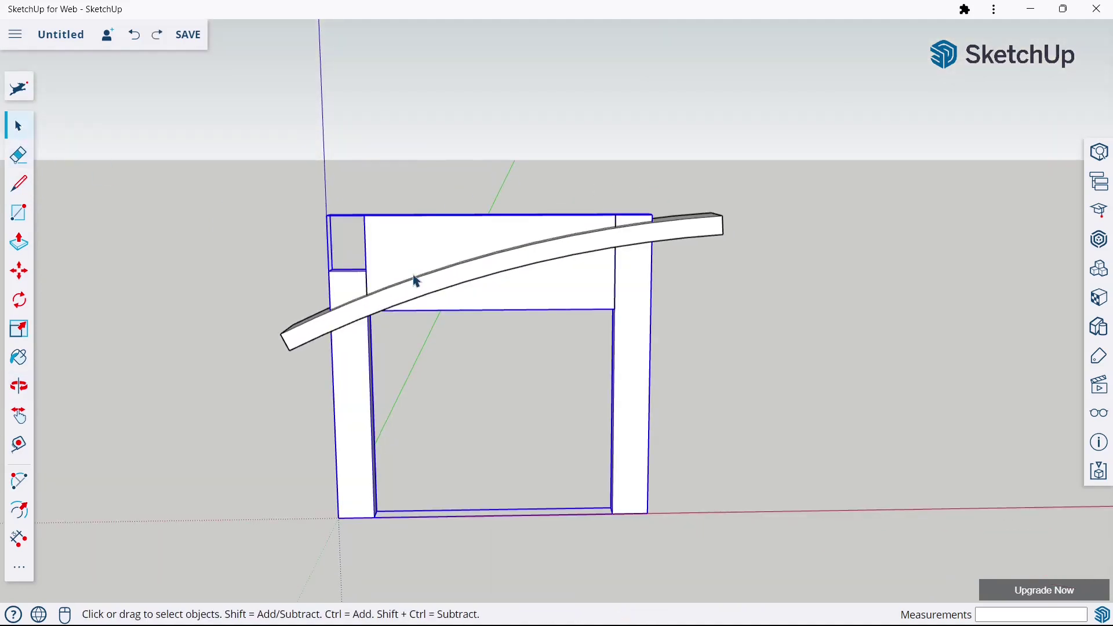
right_click(413, 281)
click(272, 283)
scroll(325, 168, down, 2)
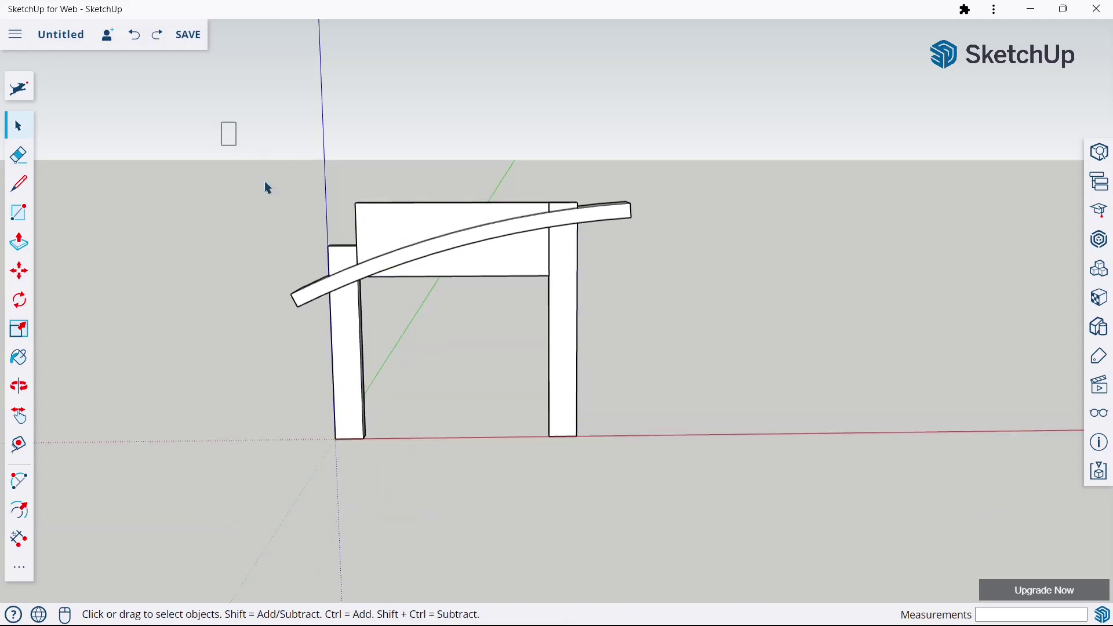
drag(221, 120, 672, 478)
right_click(431, 256)
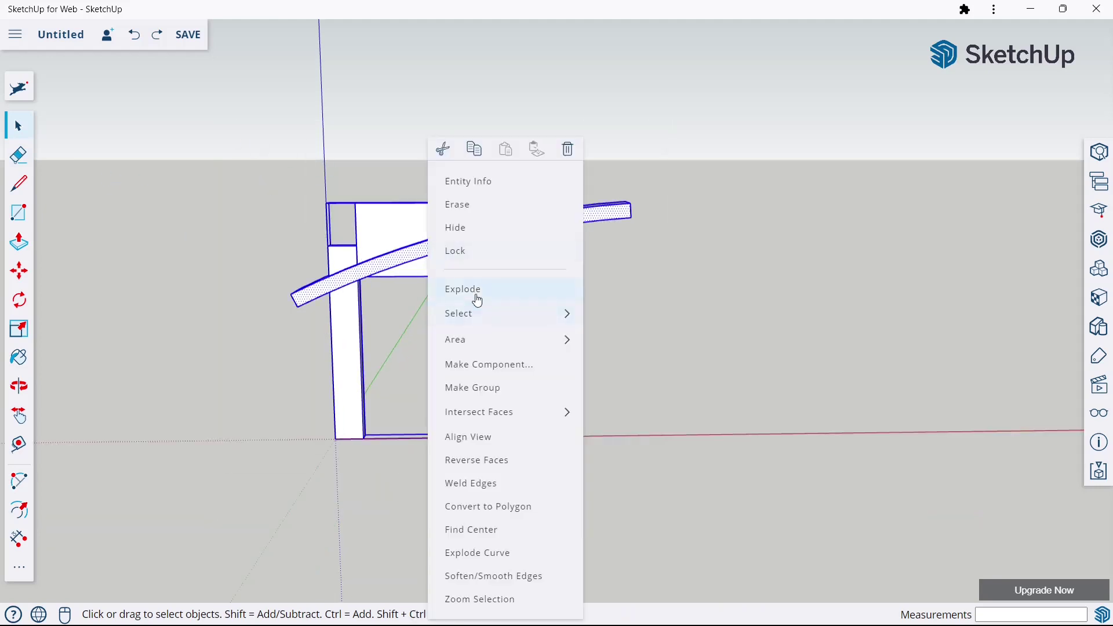
click(474, 293)
mouse_move(509, 255)
middle_down()
mouse_move(528, 236)
mouse_move(417, 248)
middle_up()
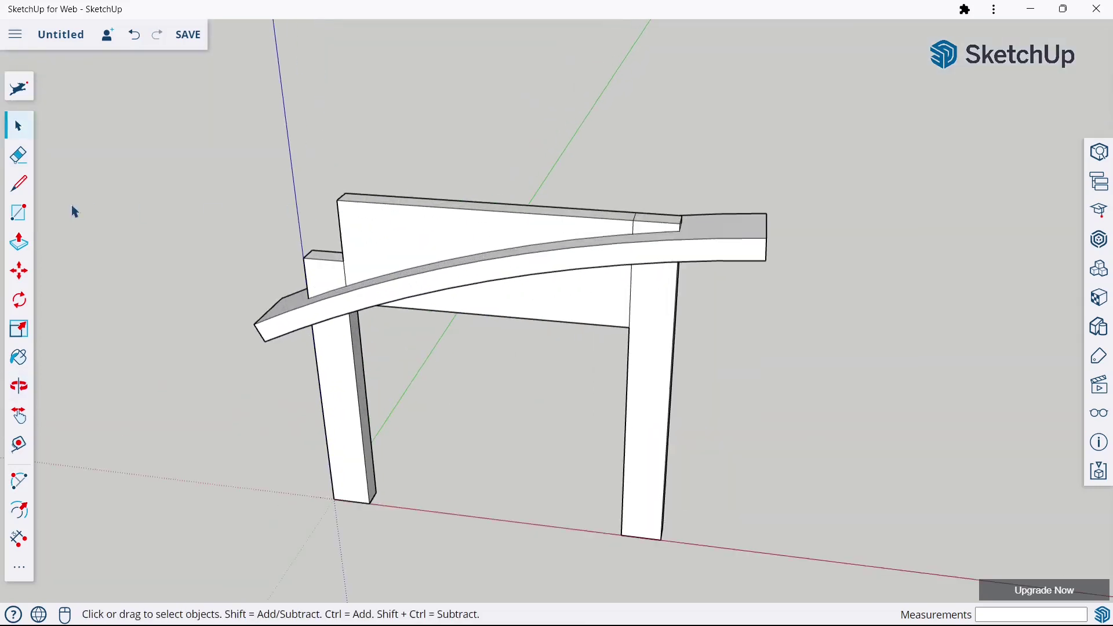
- Erase the backrest edges sticking up above the curved armrest
click(20, 161)
middle_drag(261, 197, 382, 184)
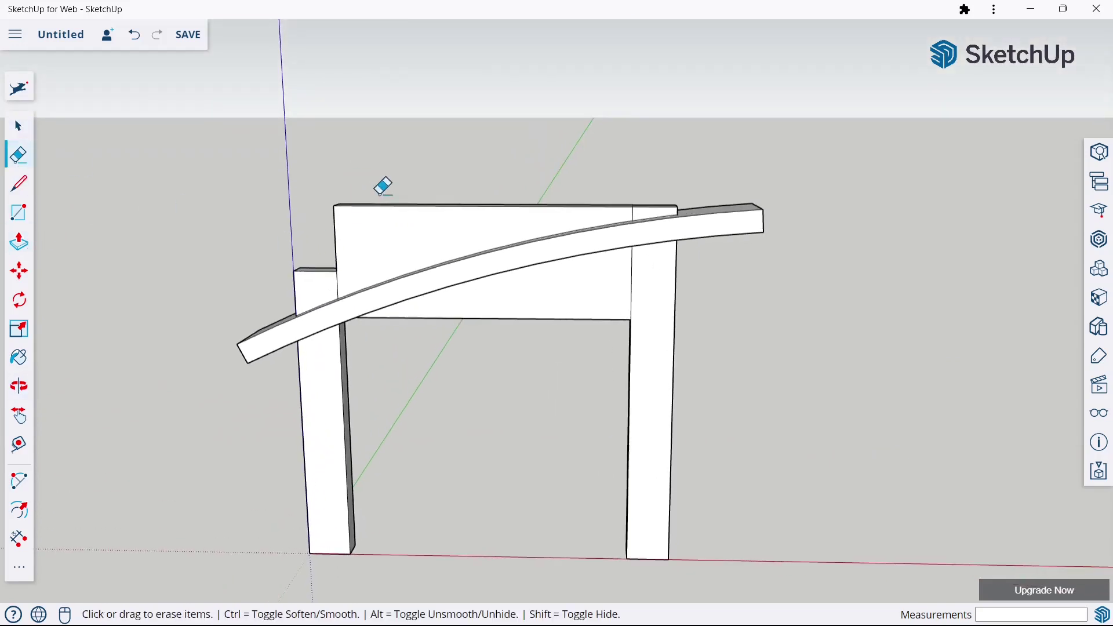
mouse_move(383, 184)
mouse_down()
mouse_move(283, 271)
mouse_move(344, 246)
mouse_move(295, 251)
mouse_up()
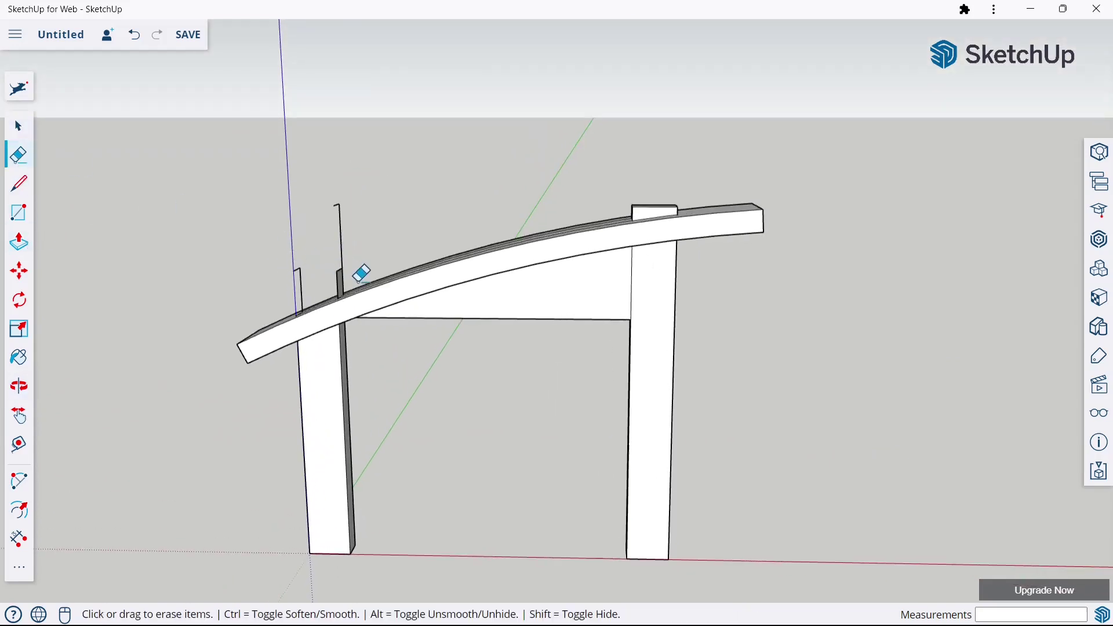
drag(358, 276, 328, 196)
drag(337, 236, 323, 251)
mouse_move(323, 251)
middle_down()
mouse_move(268, 343)
mouse_move(323, 268)
middle_up()
drag(323, 268, 293, 226)
- Erase the leftover stray lines on the armrest's top surface
mouse_move(593, 222)
middle_down()
mouse_move(577, 285)
mouse_move(910, 194)
mouse_move(924, 251)
middle_up()
scroll(899, 210, up, 3)
mouse_move(800, 255)
mouse_down()
mouse_move(696, 241)
mouse_move(792, 206)
mouse_up()
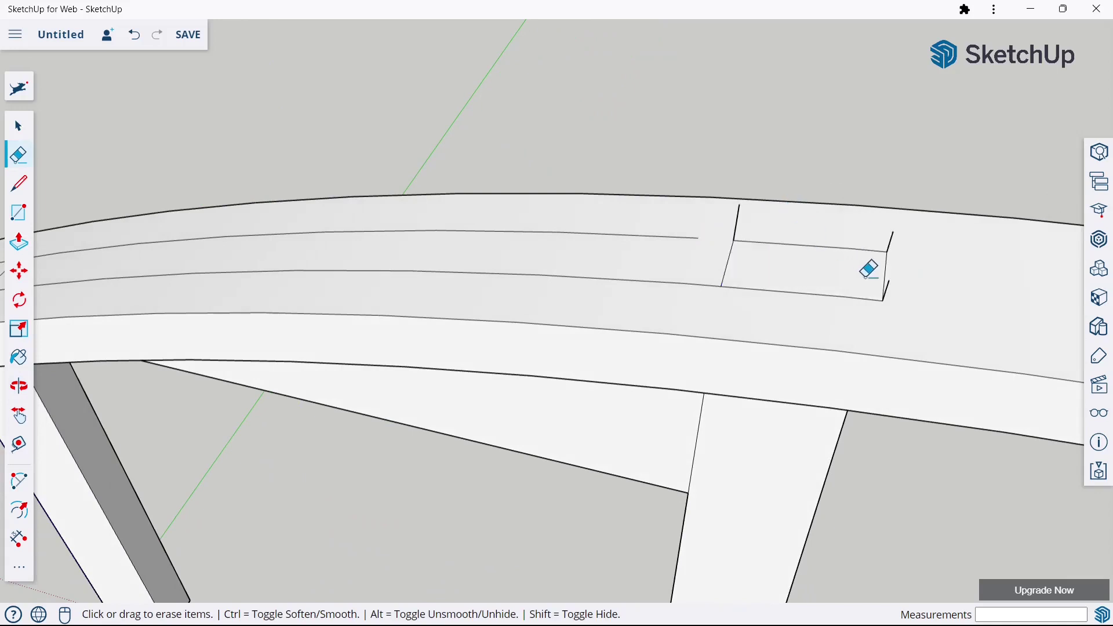
mouse_move(863, 276)
mouse_down()
mouse_move(906, 244)
mouse_move(789, 246)
mouse_up()
mouse_move(724, 266)
mouse_down()
mouse_move(872, 269)
mouse_move(871, 310)
mouse_move(889, 246)
mouse_move(434, 265)
mouse_move(407, 237)
mouse_move(331, 264)
mouse_up()
scroll(737, 270, down, 2)
scroll(336, 190, down, 3)
scroll(336, 190, up, 3)
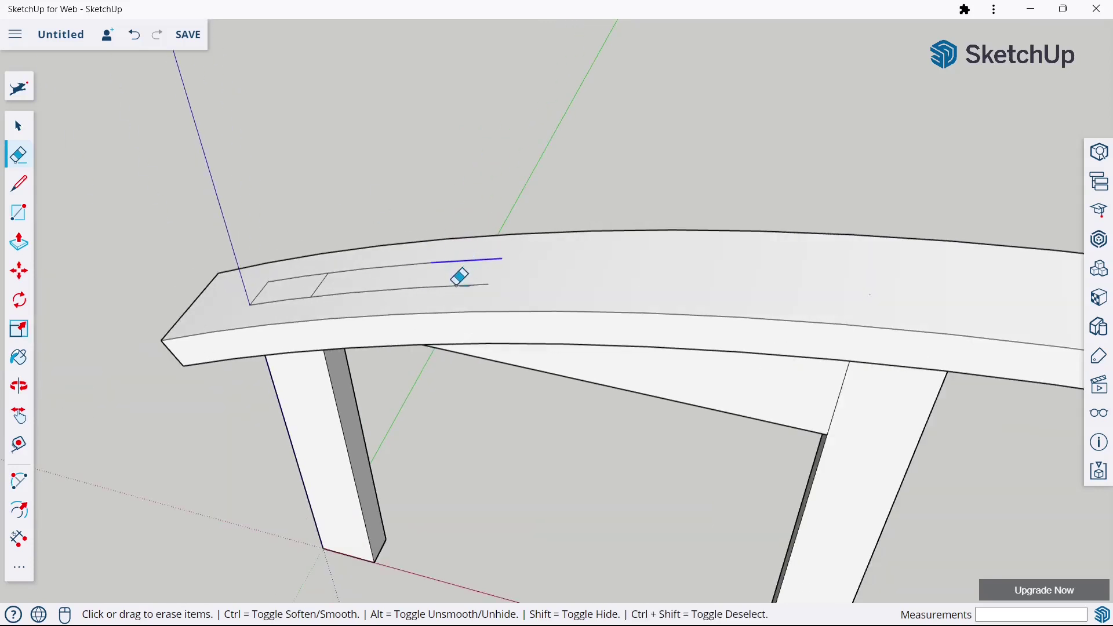
mouse_move(412, 256)
mouse_down()
mouse_move(392, 283)
mouse_move(278, 293)
mouse_up()
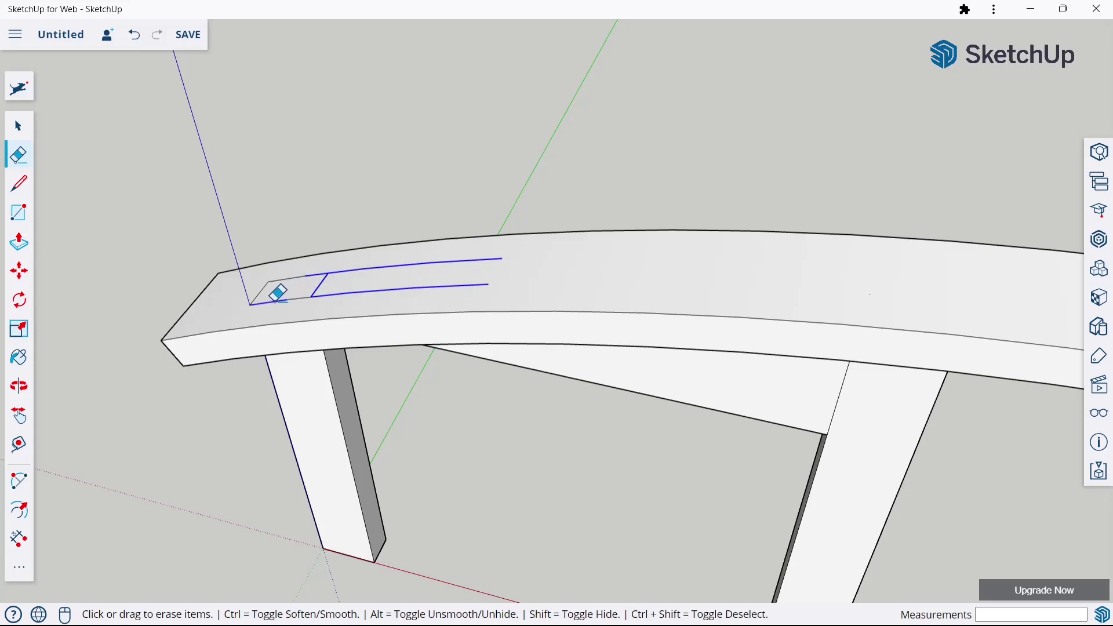
drag(283, 281, 306, 298)
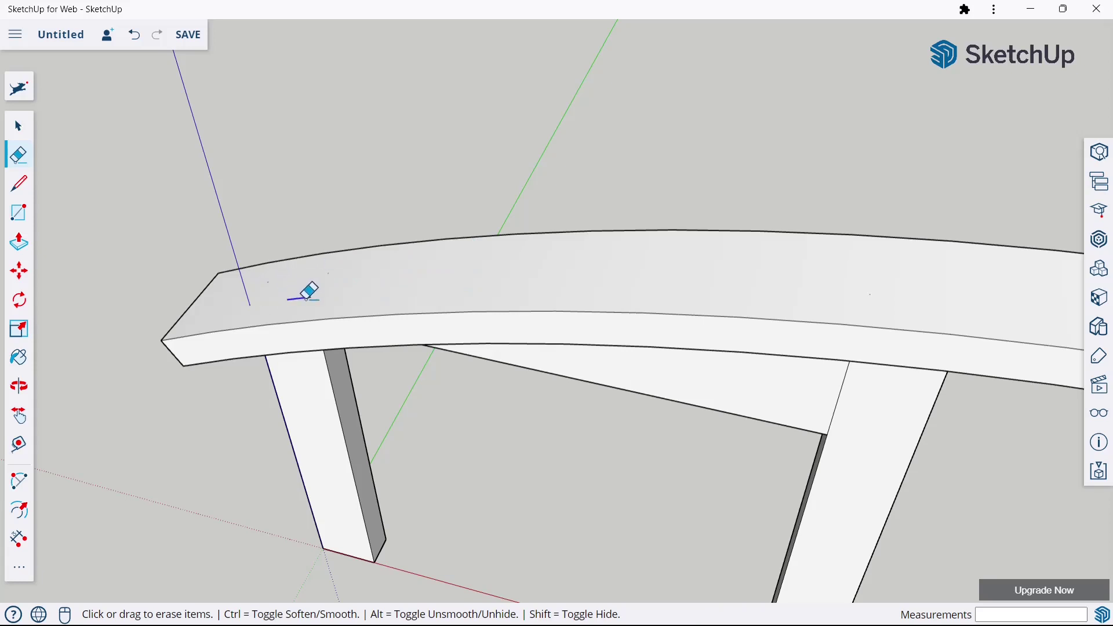
scroll(307, 280, down, 3)
mouse_move(345, 255)
middle_down()
mouse_move(573, 244)
mouse_move(588, 224)
middle_up()
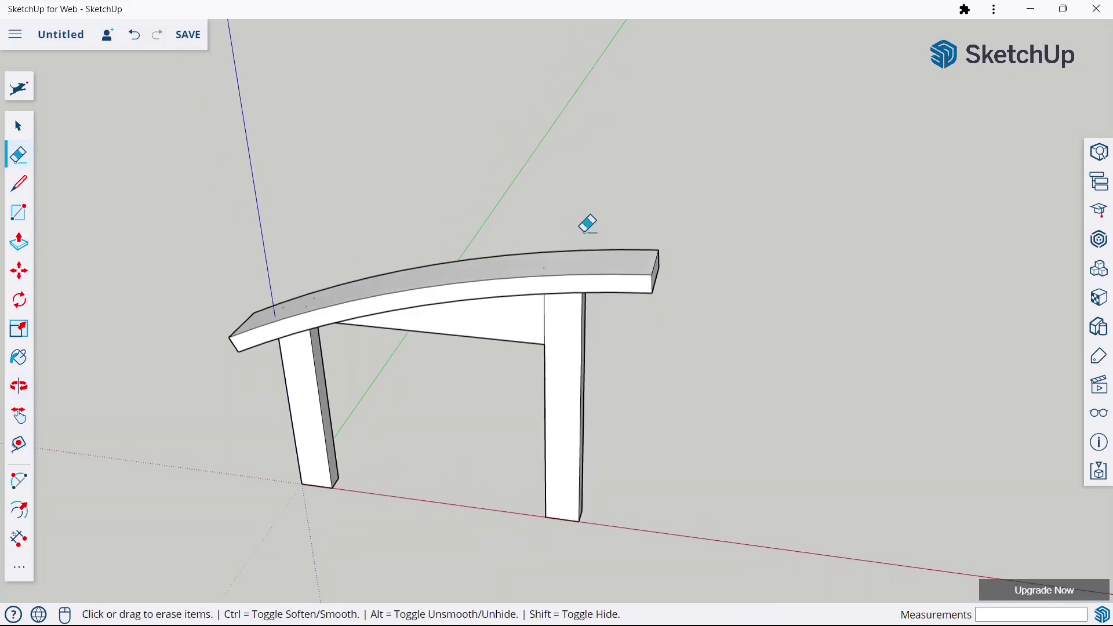
scroll(648, 197, down, 2)
mouse_move(531, 315)
middle_down()
mouse_move(532, 296)
mouse_move(508, 317)
middle_up()
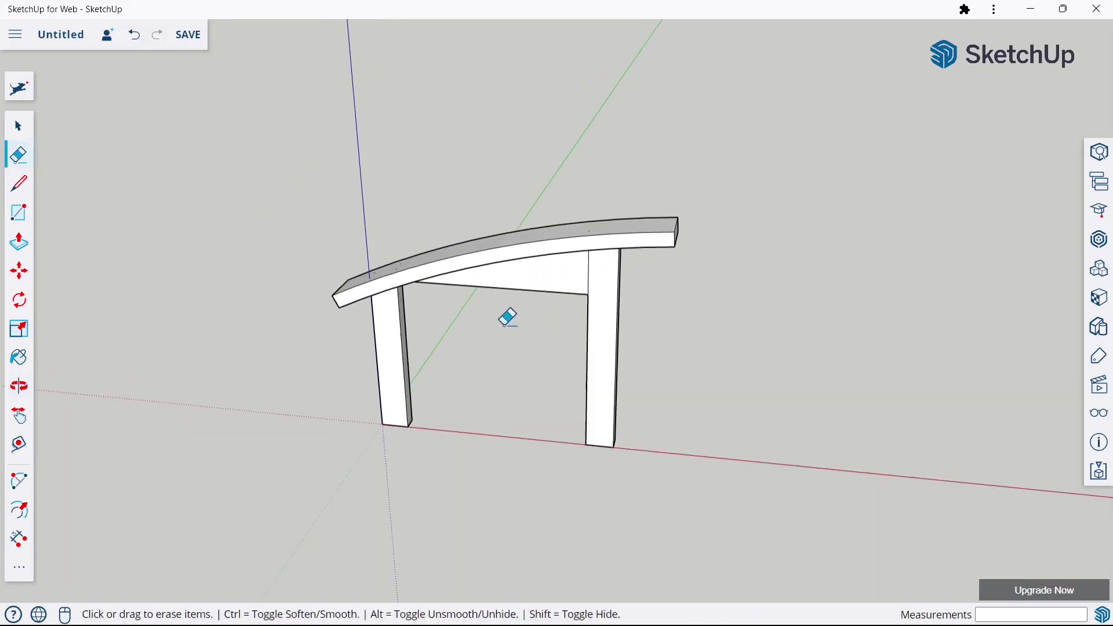
- Push/pull the triangular face under the armrest by 10 mm
key(space)
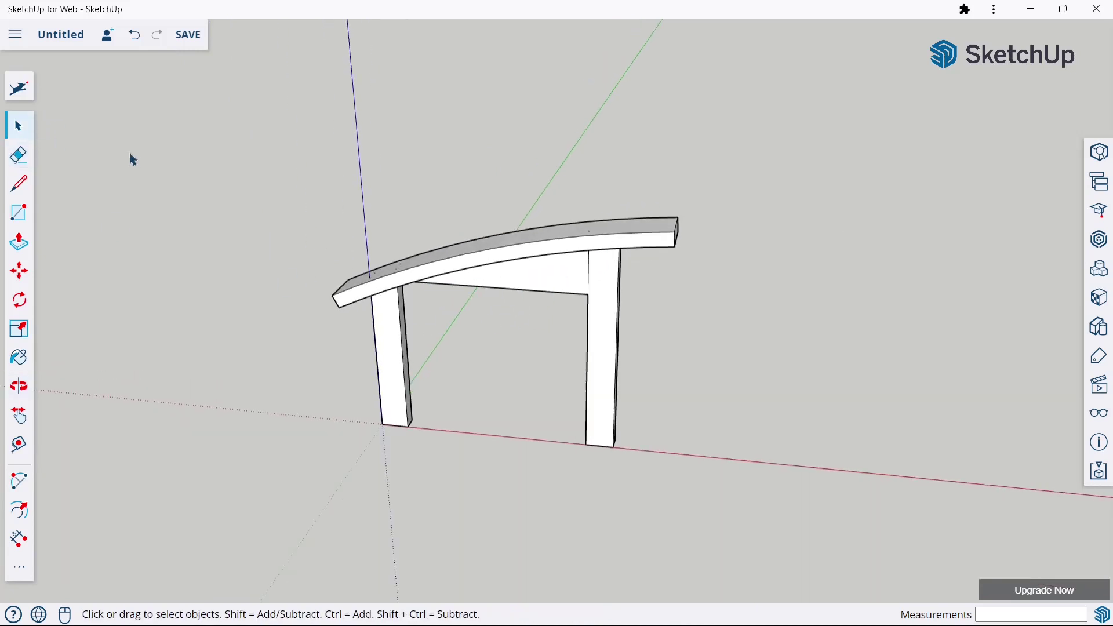
click(19, 241)
scroll(602, 268, up, 3)
mouse_move(597, 311)
middle_down()
mouse_move(983, 209)
mouse_move(645, 219)
mouse_move(509, 313)
middle_up()
click(504, 318)
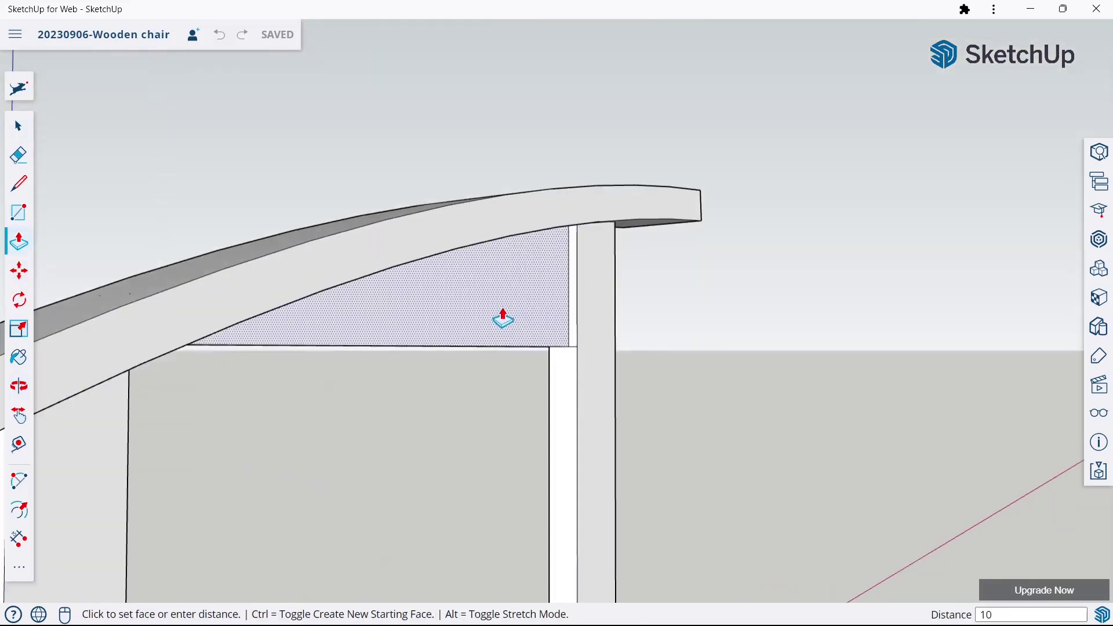
click(503, 319)
mouse_move(510, 318)
middle_down()
mouse_move(683, 303)
mouse_move(631, 288)
mouse_move(472, 293)
middle_up()
scroll(472, 293, up, 3)
click(471, 296)
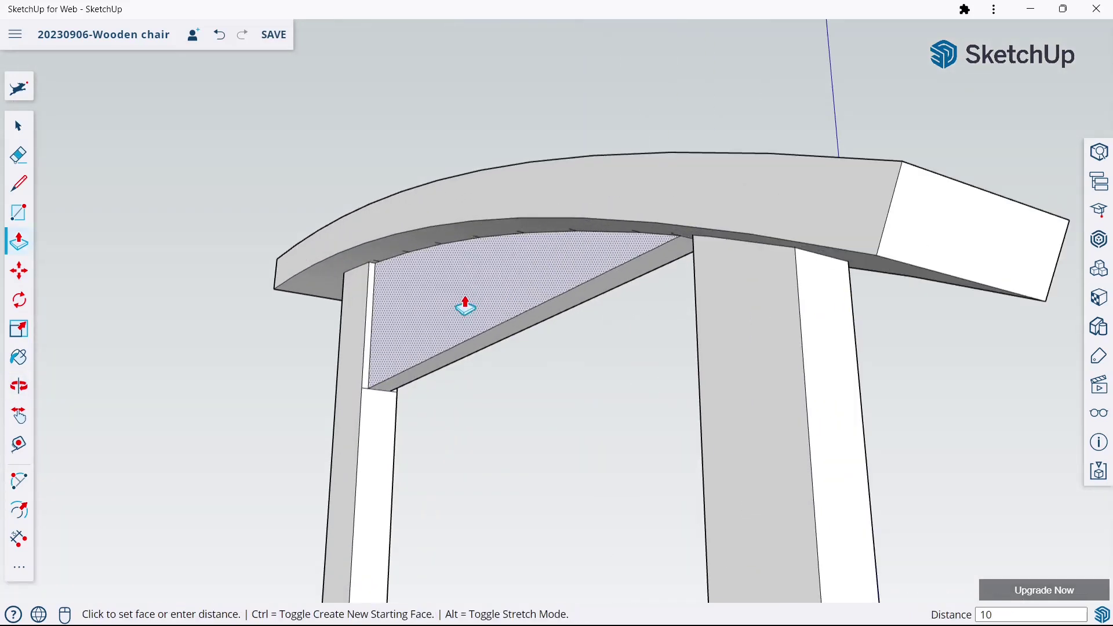
key(Return)
- Inspect the armrest and rail joints with the Eraser, then view the whole side frame
click(11, 159)
scroll(414, 372, up, 3)
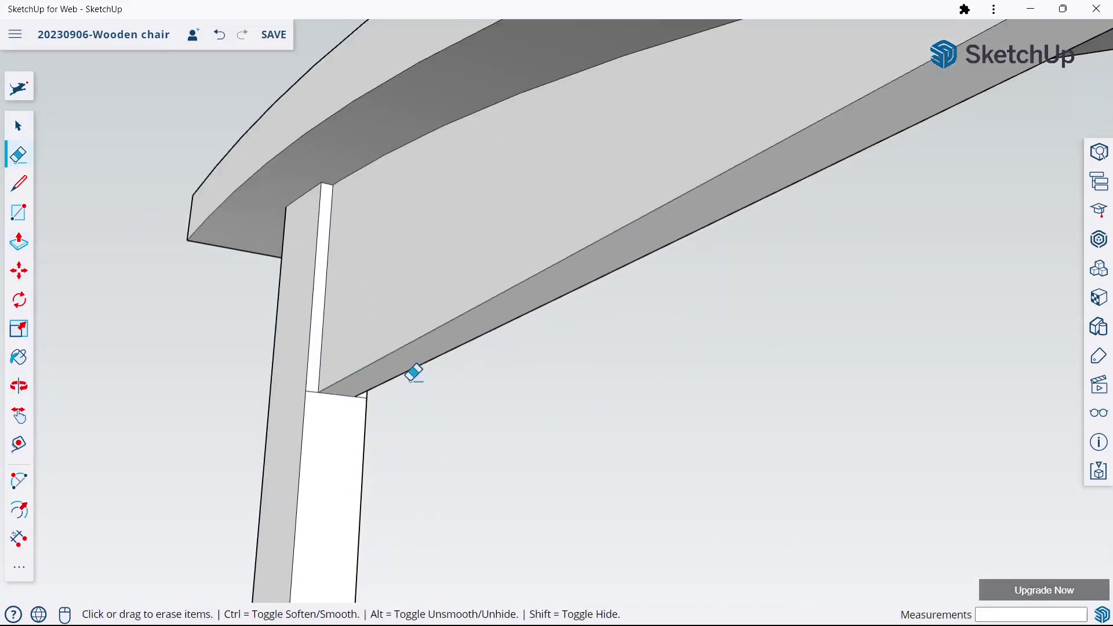
scroll(348, 386, up, 3)
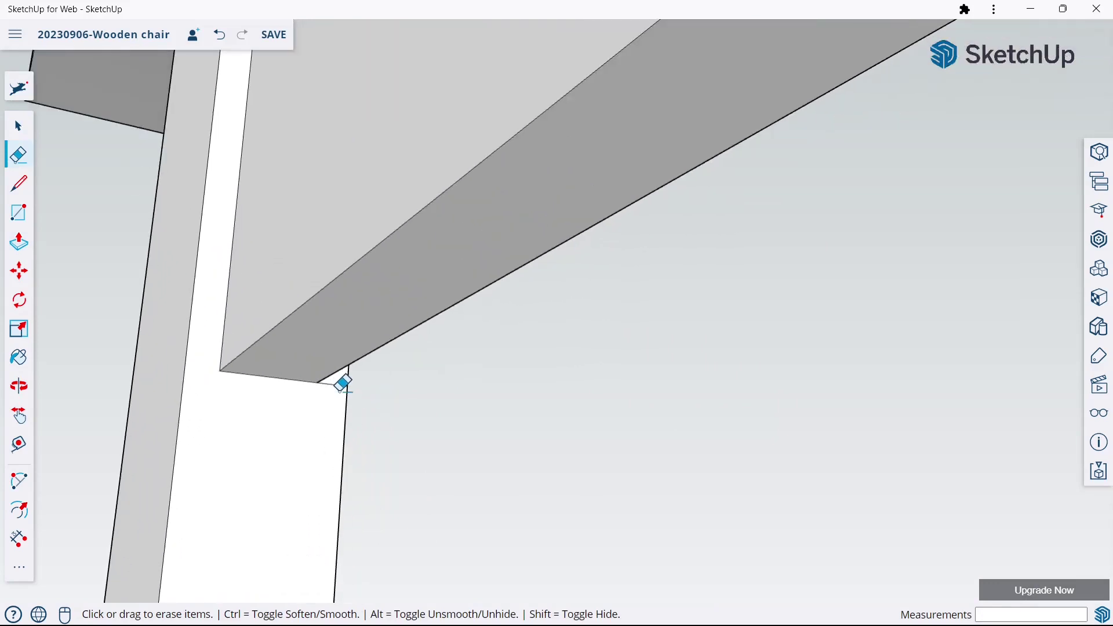
scroll(344, 375, down, 5)
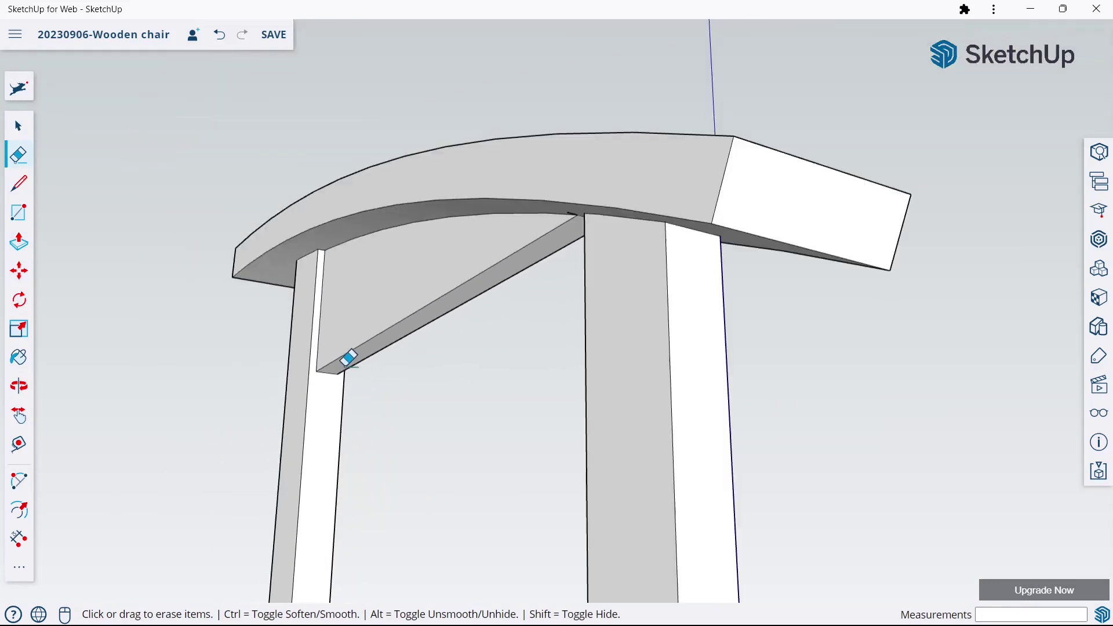
mouse_move(348, 359)
middle_down()
mouse_move(547, 366)
mouse_move(294, 306)
mouse_move(189, 305)
middle_up()
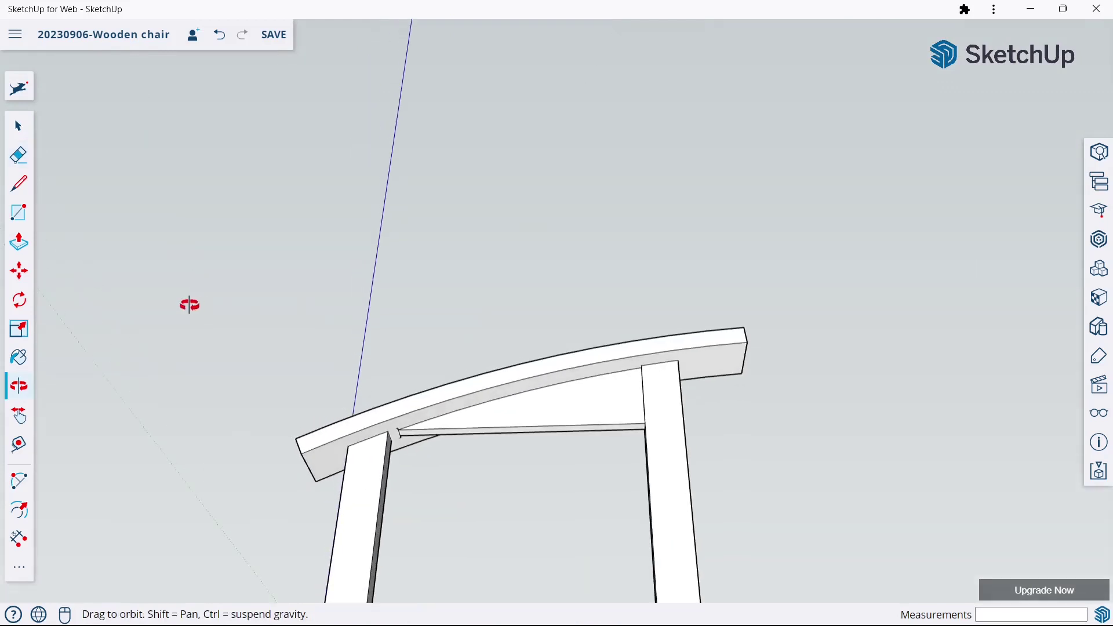
scroll(397, 405, up, 5)
scroll(395, 432, up, 3)
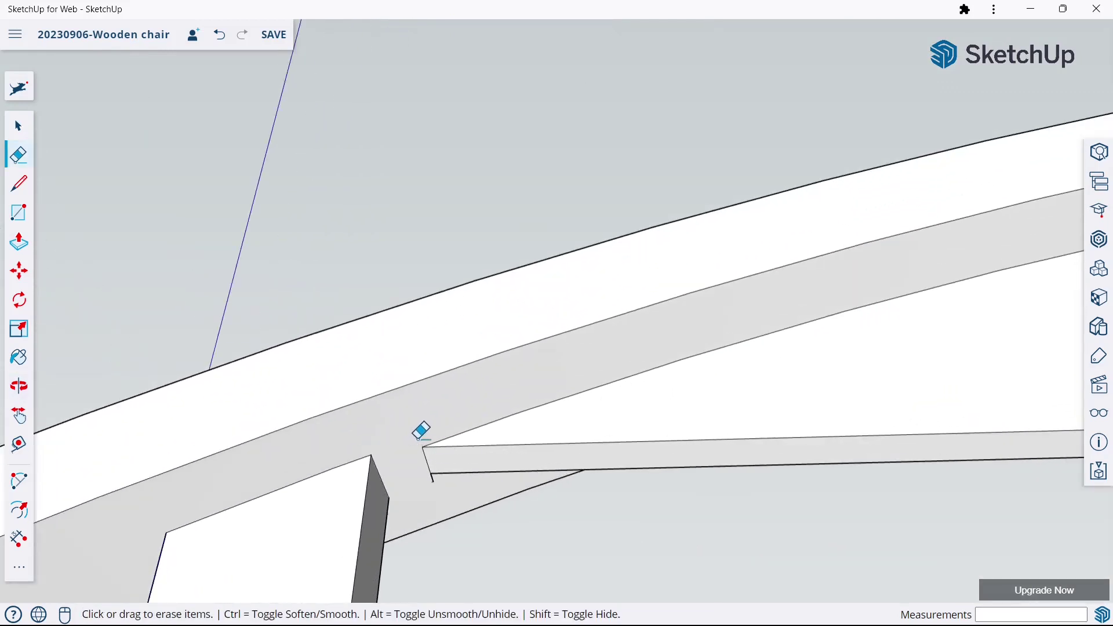
scroll(460, 523, up, 2)
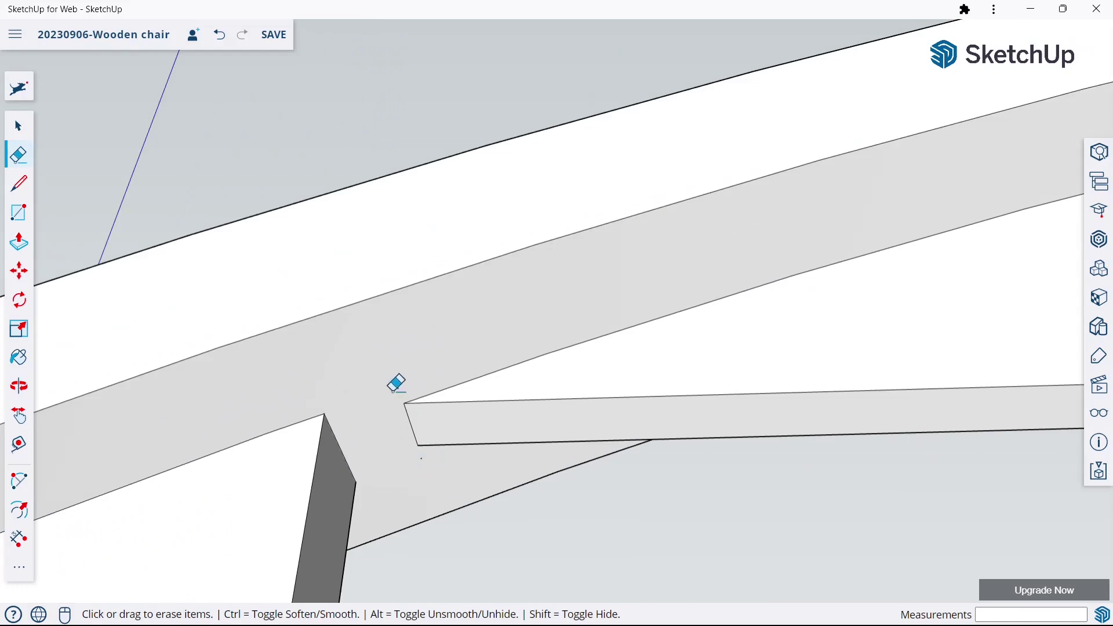
scroll(418, 364, down, 3)
scroll(412, 365, down, 3)
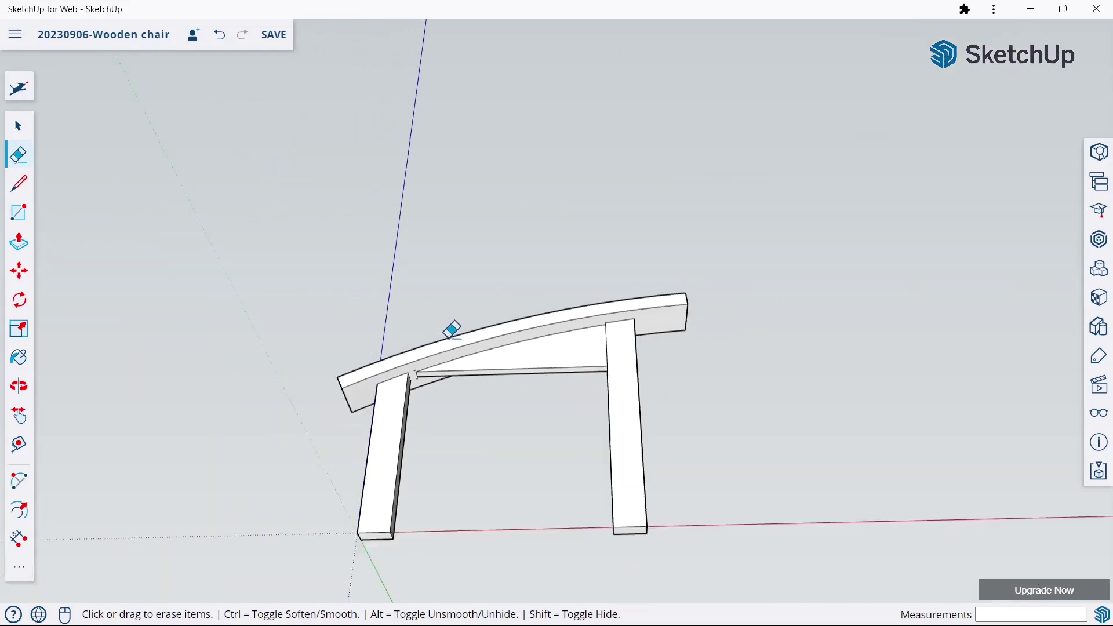
scroll(452, 327, down, 2)
mouse_move(452, 327)
middle_down()
mouse_move(516, 393)
mouse_move(398, 439)
middle_up()
scroll(446, 379, down, 1)
scroll(475, 435, up, 3)
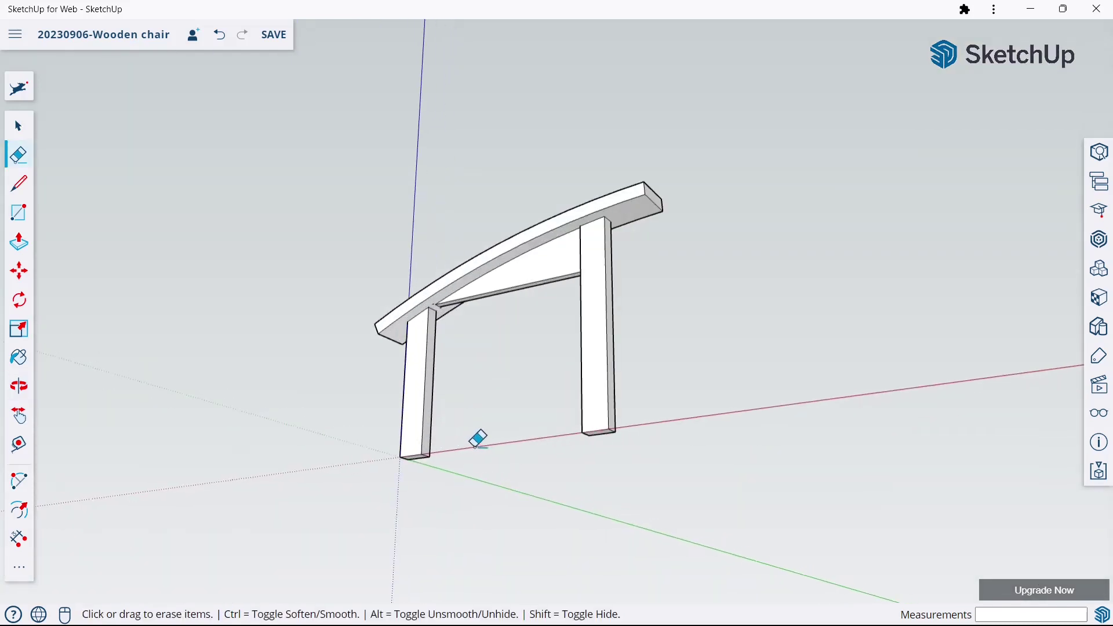
mouse_move(479, 440)
middle_down()
mouse_move(487, 450)
mouse_move(410, 448)
middle_up()
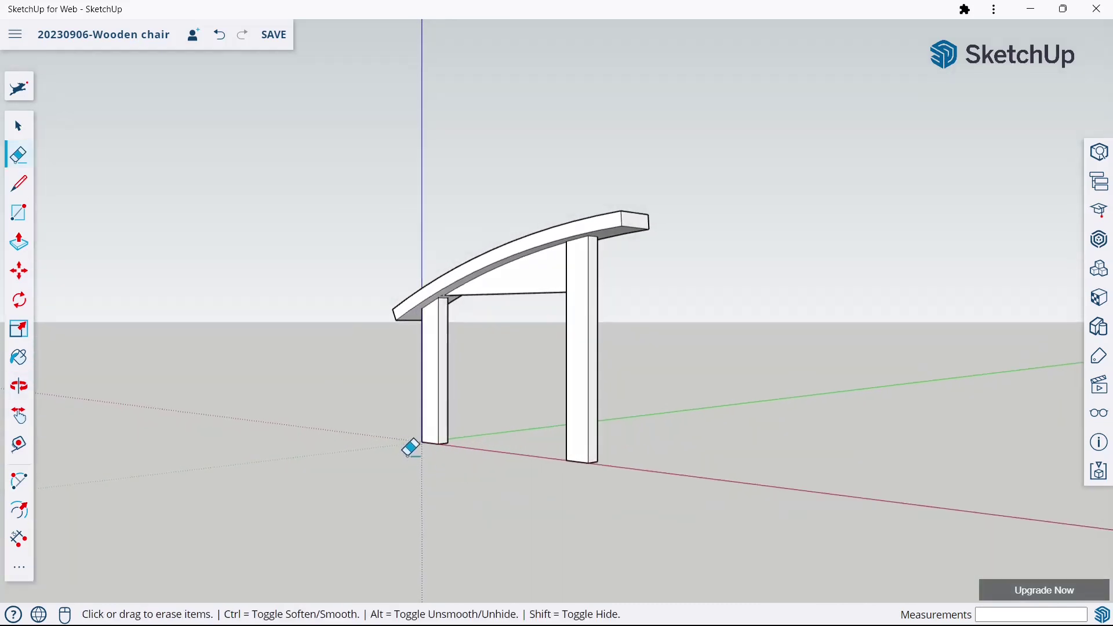
- Draw a 50 by 30 rectangle on the lower inner face of the leg
click(23, 221)
scroll(434, 422, up, 3)
scroll(446, 406, up, 3)
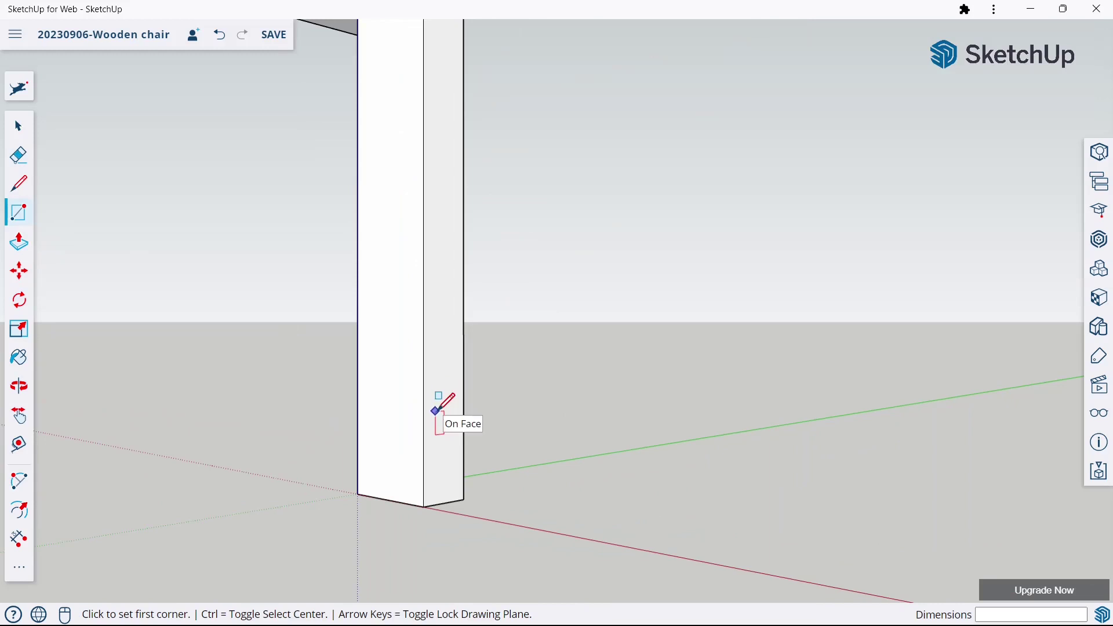
click(435, 411)
text(50,3)
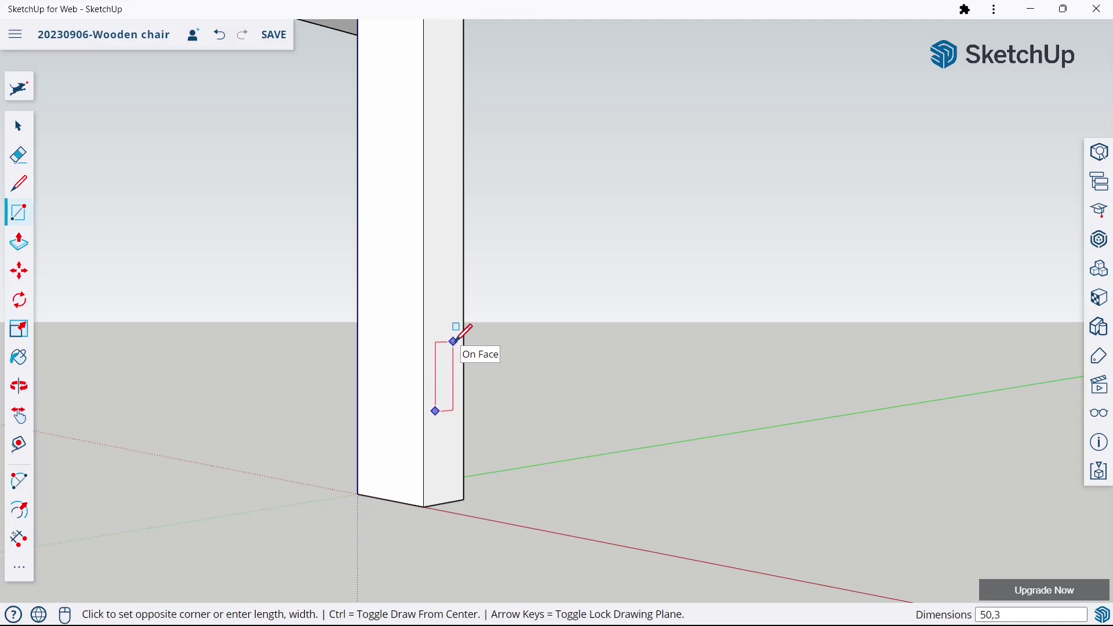
text(0)
key(Return)
scroll(455, 342, down, 3)
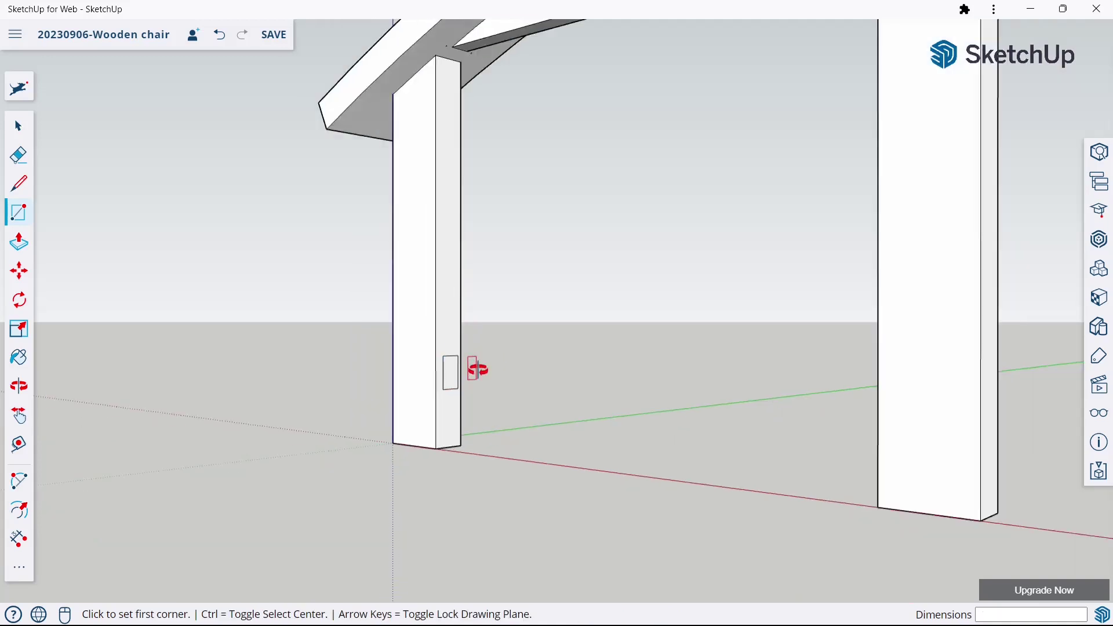
middle_drag(472, 368, 405, 405)
scroll(422, 390, up, 3)
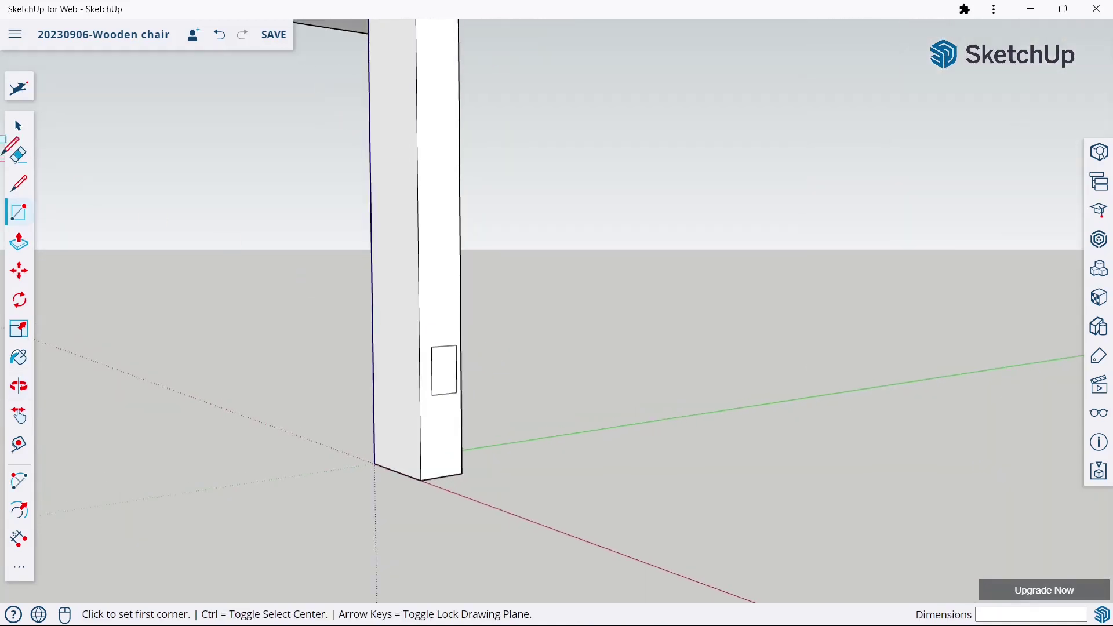
- Shift the small rectangle 7 mm sideways along the green axis
click(19, 128)
scroll(435, 348, up, 2)
drag(385, 290, 499, 464)
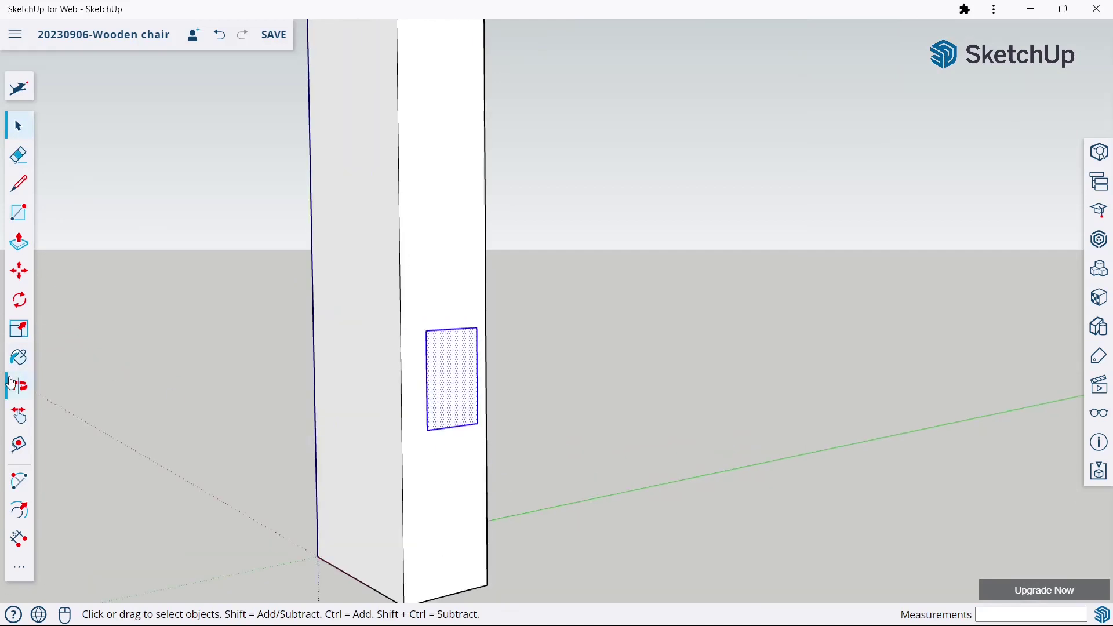
click(28, 282)
click(435, 428)
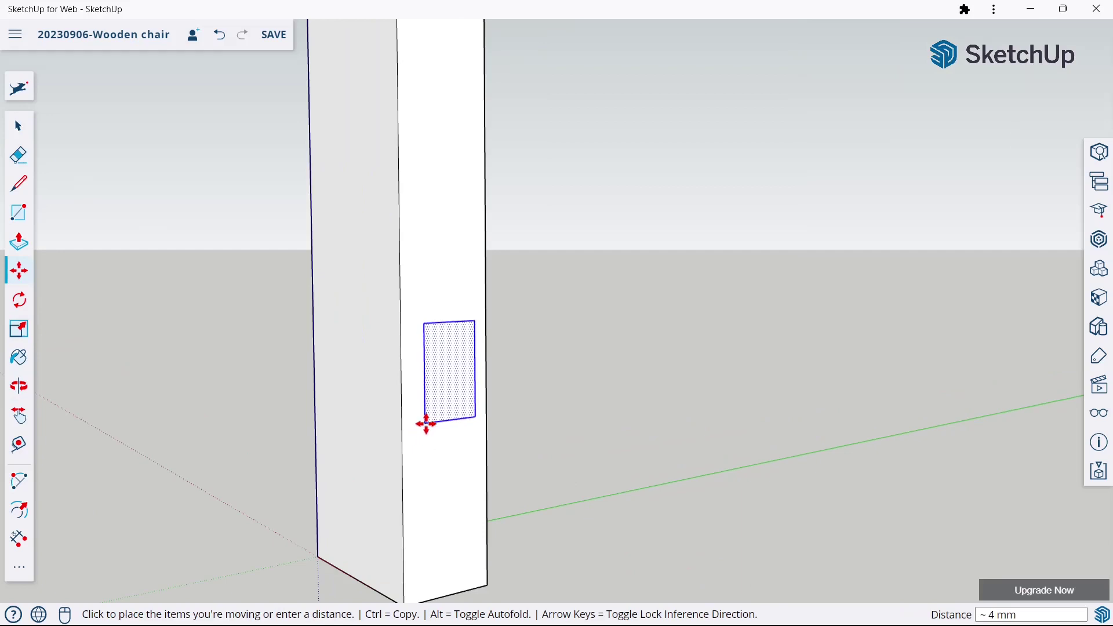
scroll(426, 432, up, 3)
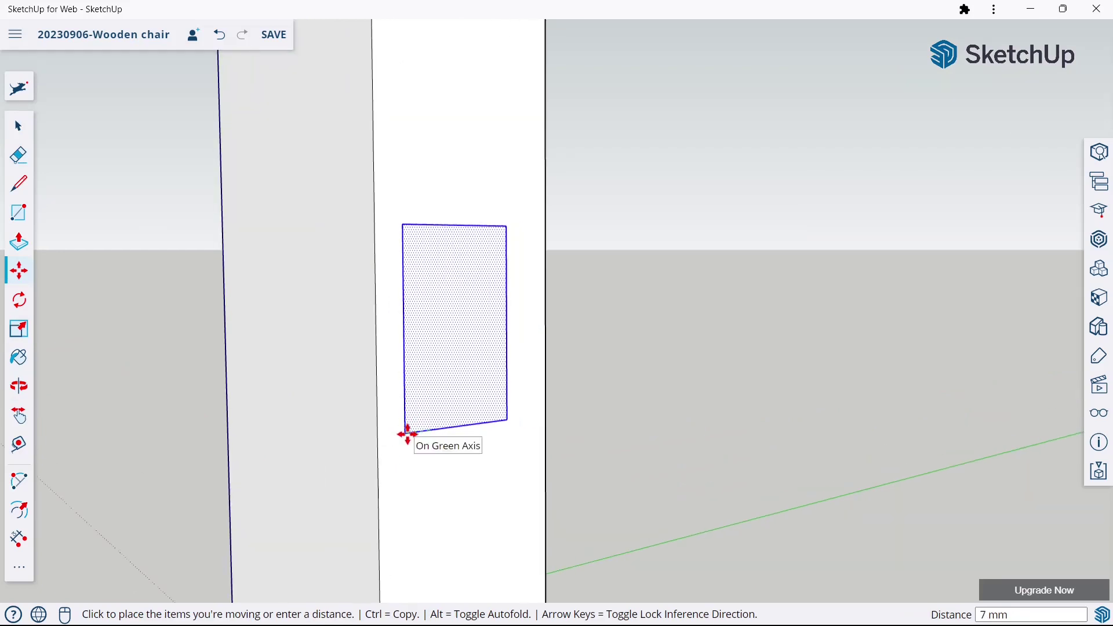
click(415, 435)
scroll(415, 435, down, 3)
middle_drag(484, 391, 353, 443)
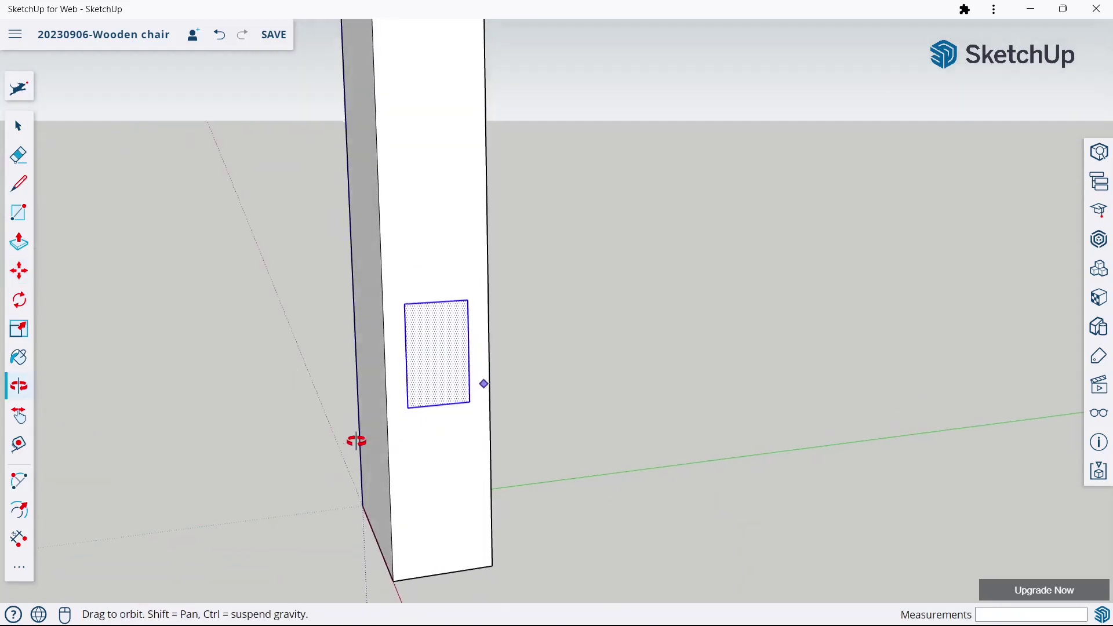
click(18, 126)
click(260, 255)
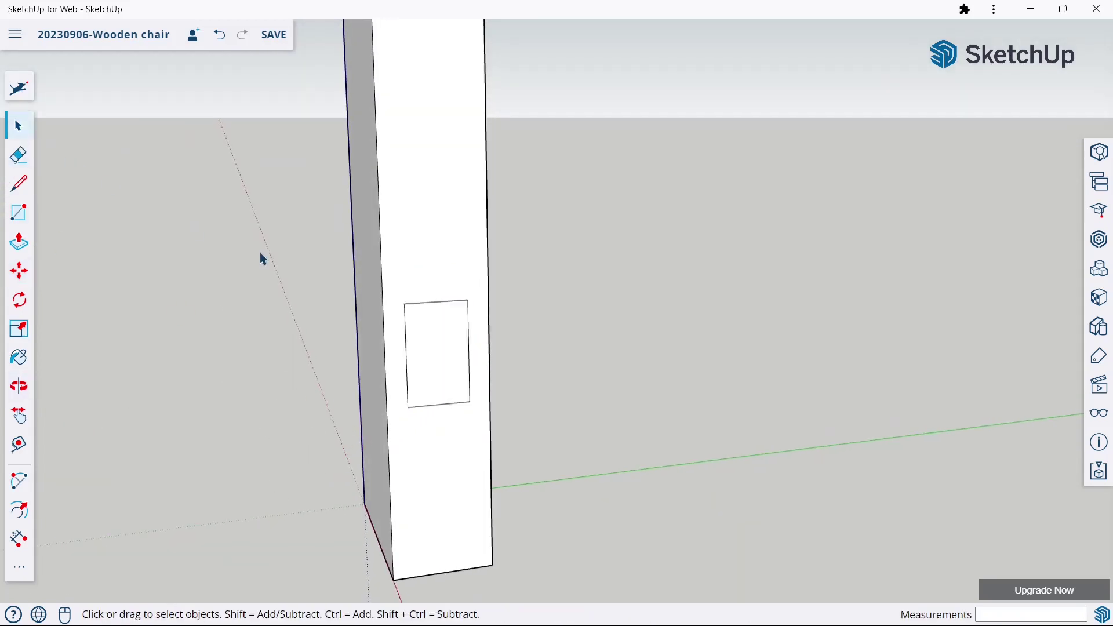
mouse_move(260, 255)
middle_down()
mouse_move(276, 281)
mouse_move(517, 290)
mouse_move(88, 290)
middle_up()
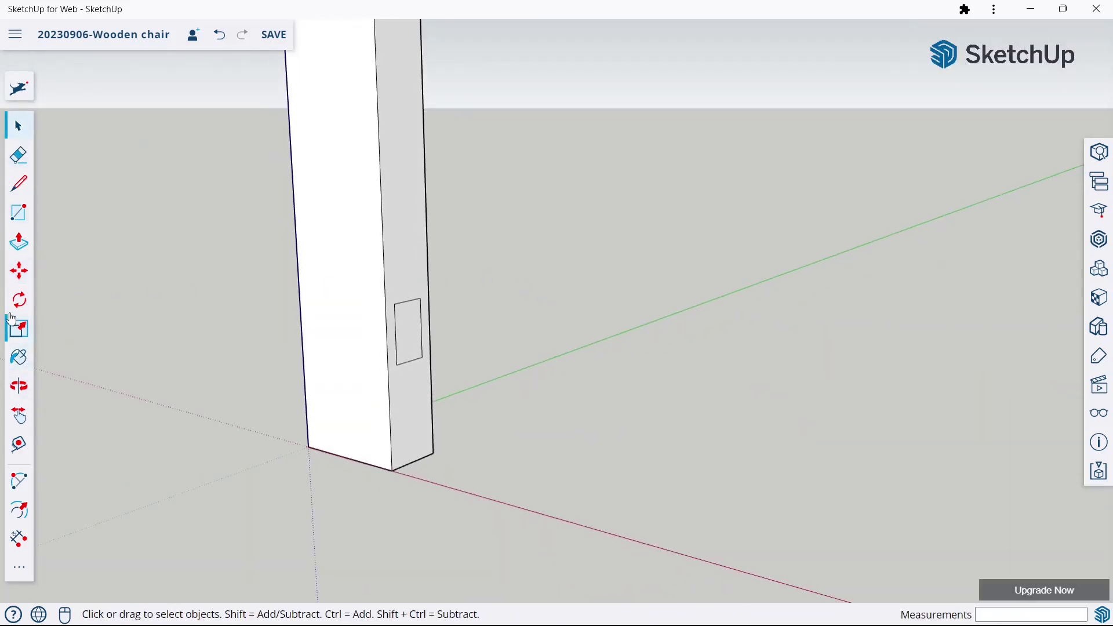
- Push/Pull the small rectangle 675 mm across to the other leg as a low rail
click(19, 242)
scroll(331, 323, down, 2)
scroll(348, 323, down, 2)
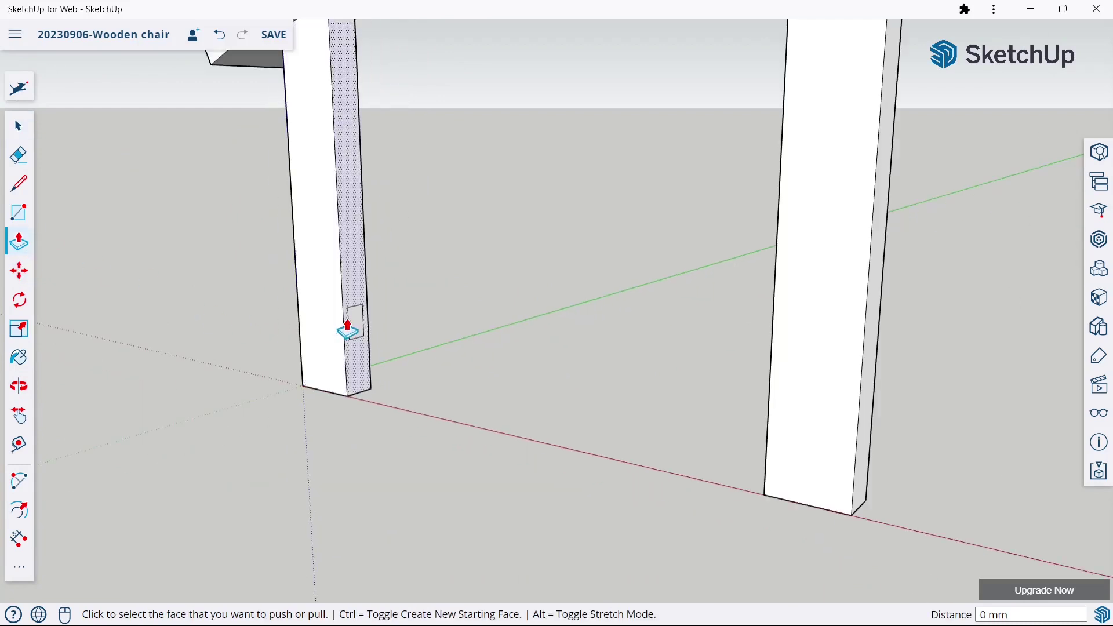
click(347, 326)
click(349, 322)
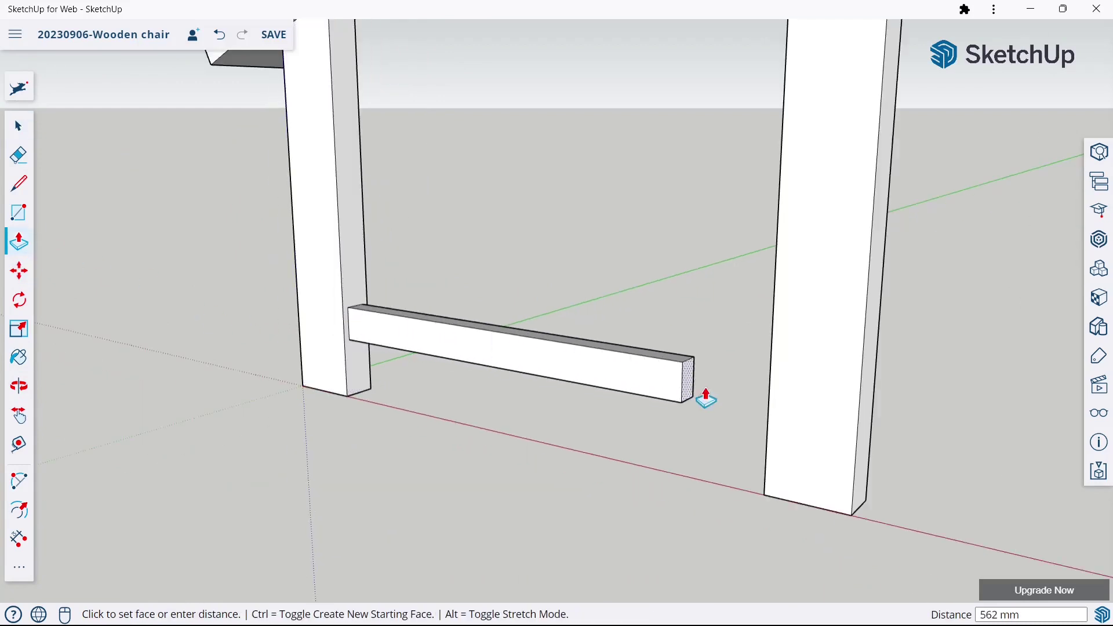
click(770, 402)
mouse_move(588, 385)
middle_down()
mouse_move(931, 400)
mouse_move(536, 400)
mouse_move(474, 441)
middle_up()
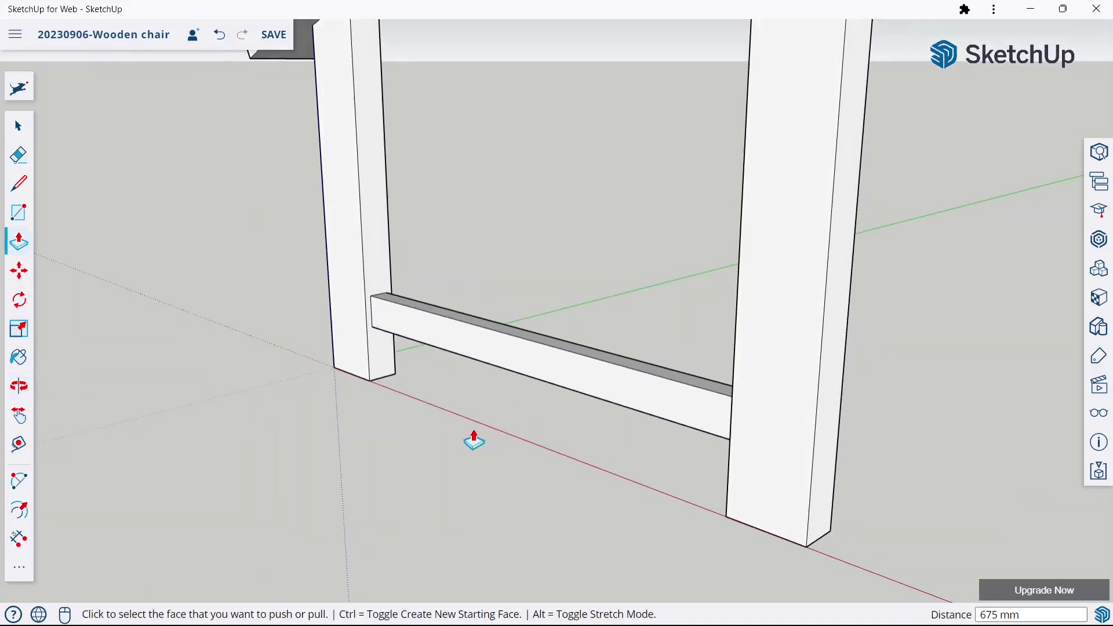
- Window-select the entire side frame
click(26, 129)
scroll(526, 447, down, 3)
scroll(526, 447, down, 2)
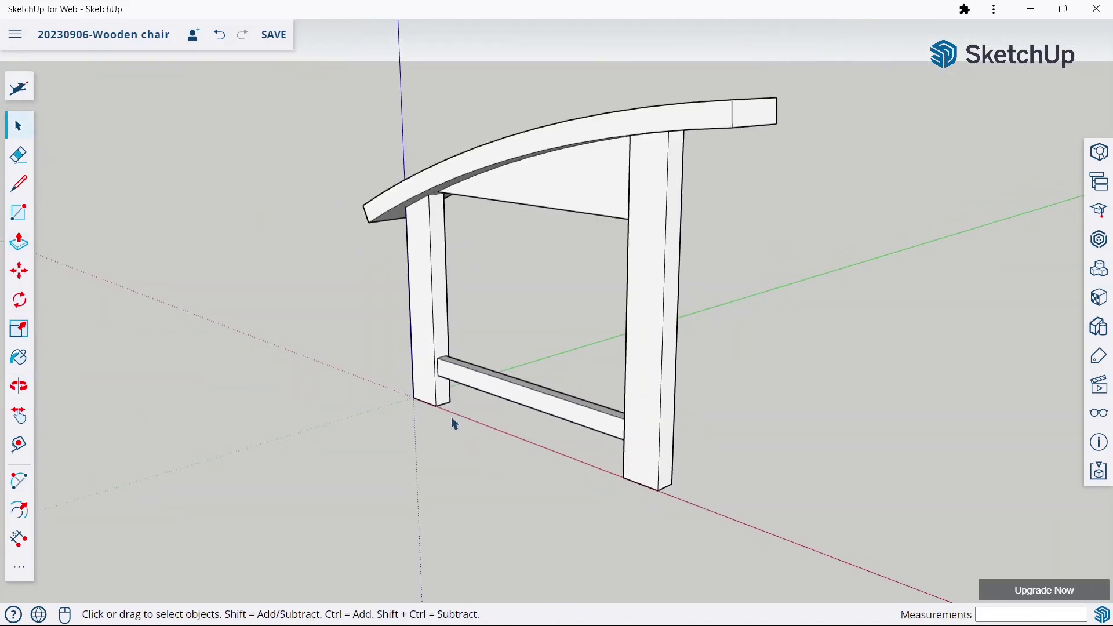
middle_drag(452, 422, 480, 412)
scroll(479, 412, down, 2)
drag(334, 153, 743, 484)
- Make the legs, low rail and curved armrest of the side frame one group
right_click(628, 358)
click(427, 205)
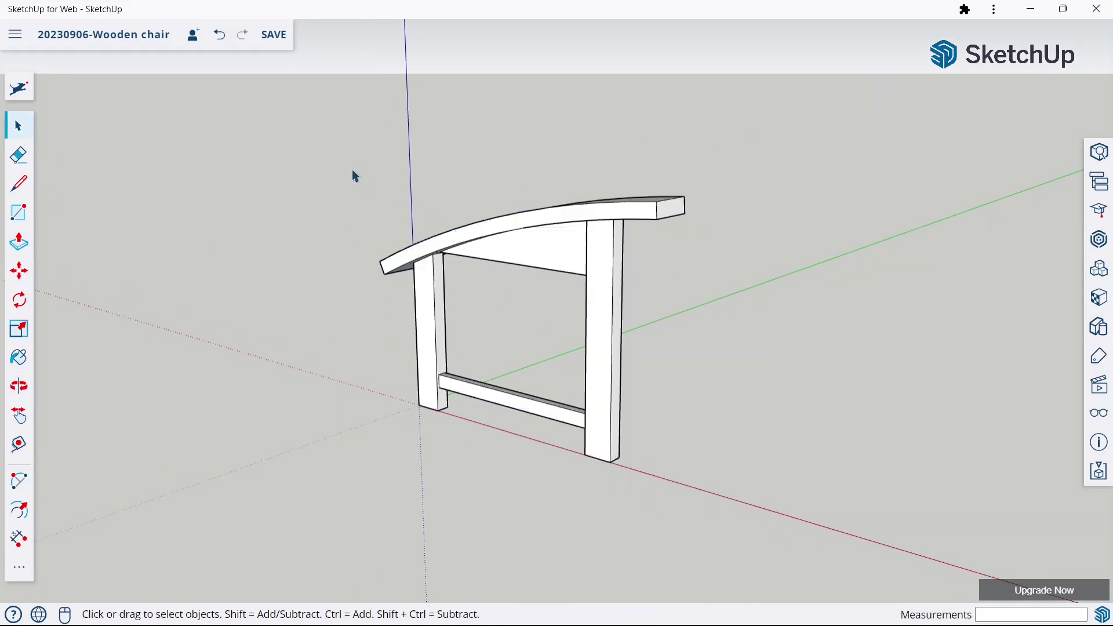
drag(335, 164, 828, 527)
right_click(565, 253)
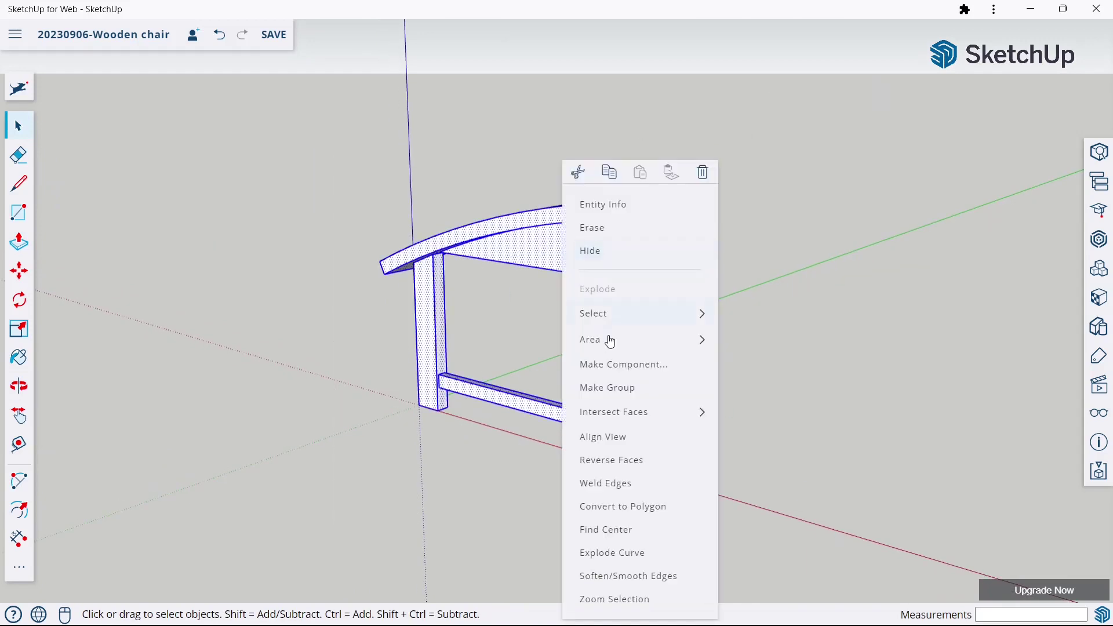
click(621, 386)
click(740, 383)
scroll(569, 422, up, 1)
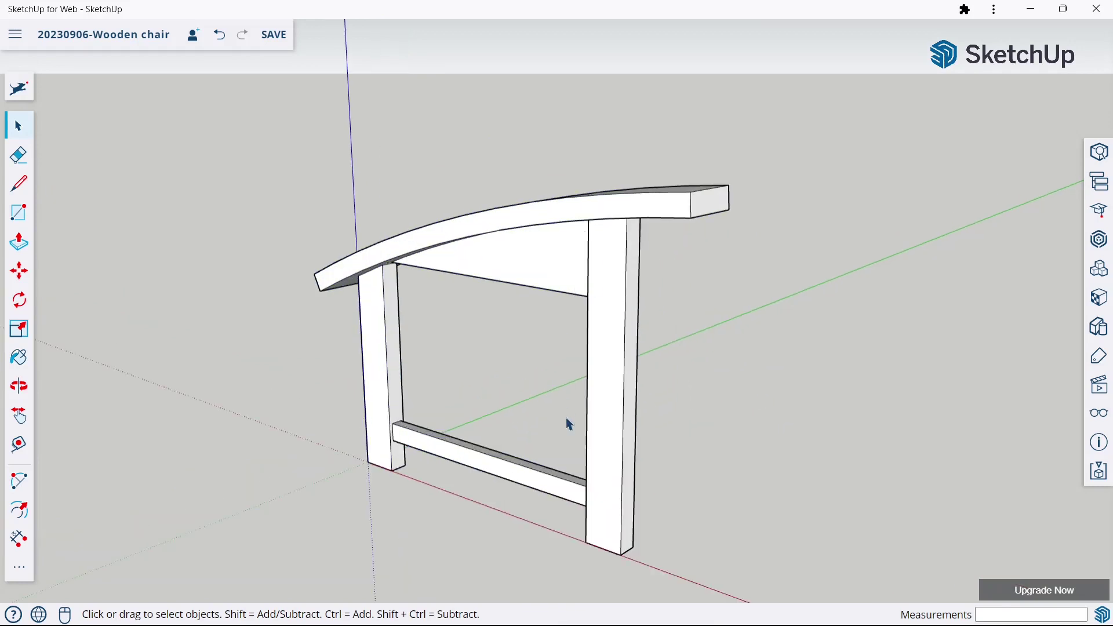
scroll(520, 288, down, 1)
scroll(574, 417, up, 1)
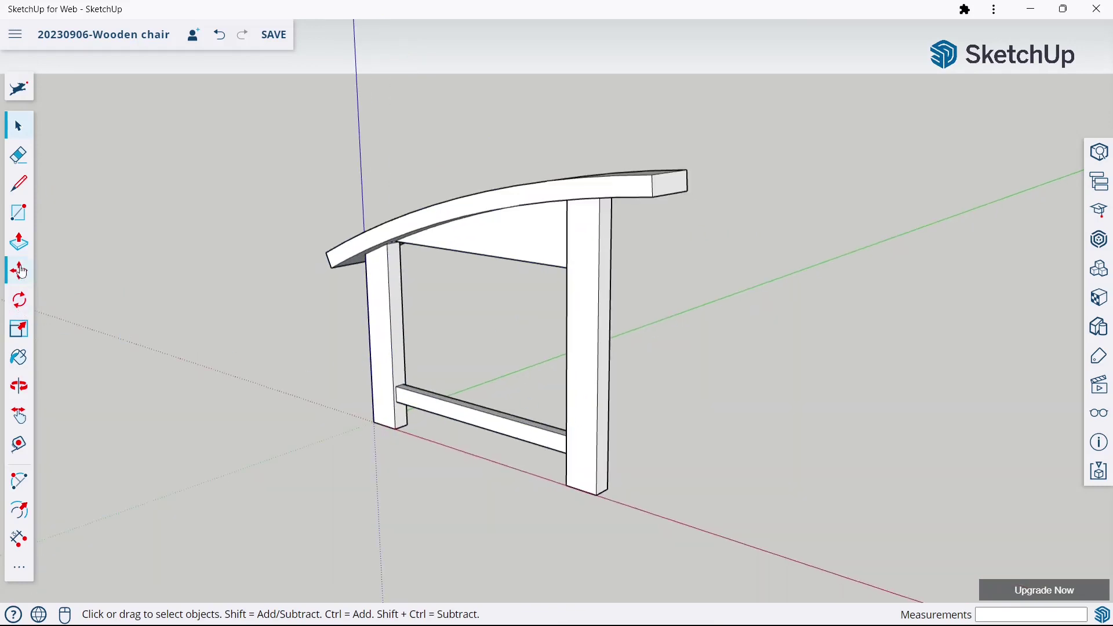
- Draw a small rectangle across the top face of the lower rail
click(26, 220)
scroll(423, 352, up, 2)
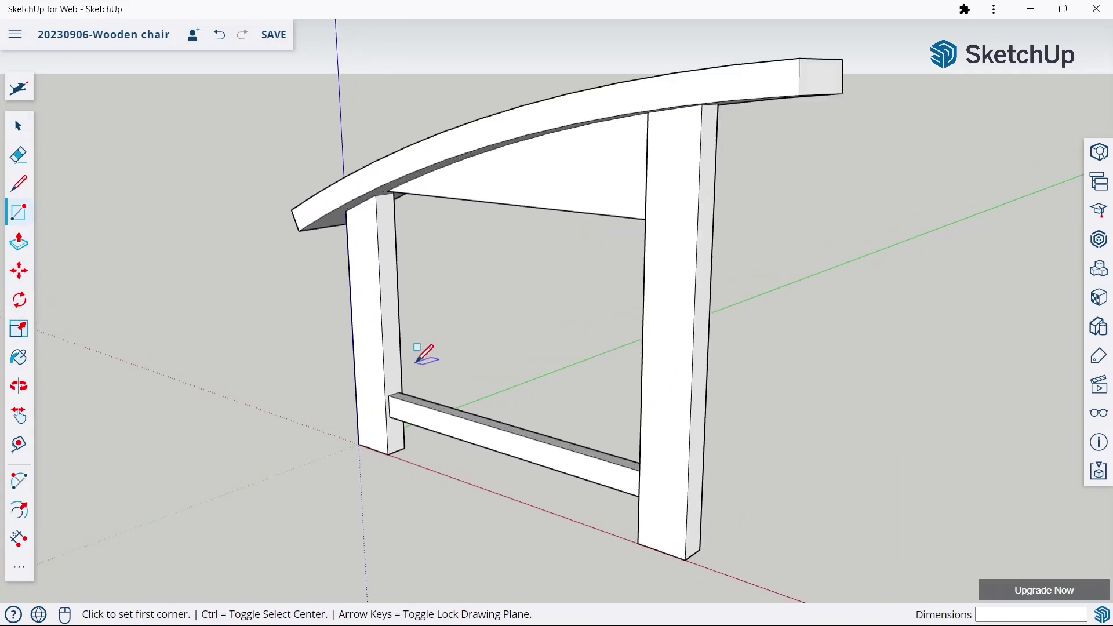
scroll(423, 352, up, 1)
scroll(431, 377, up, 3)
scroll(436, 418, up, 2)
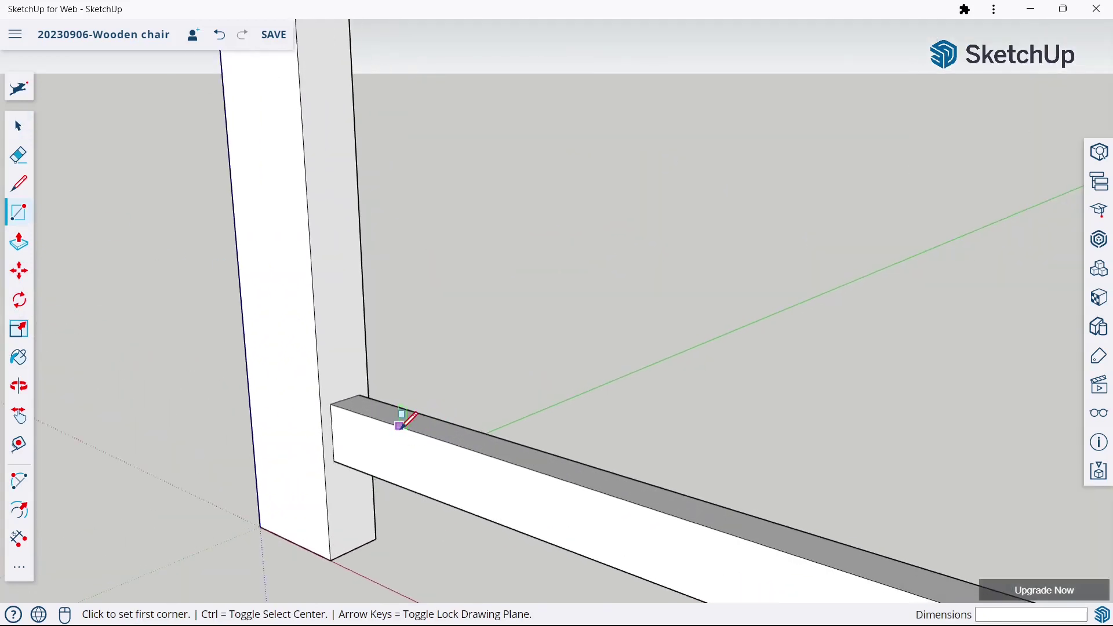
mouse_move(409, 413)
middle_down()
mouse_move(389, 496)
mouse_move(385, 462)
middle_up()
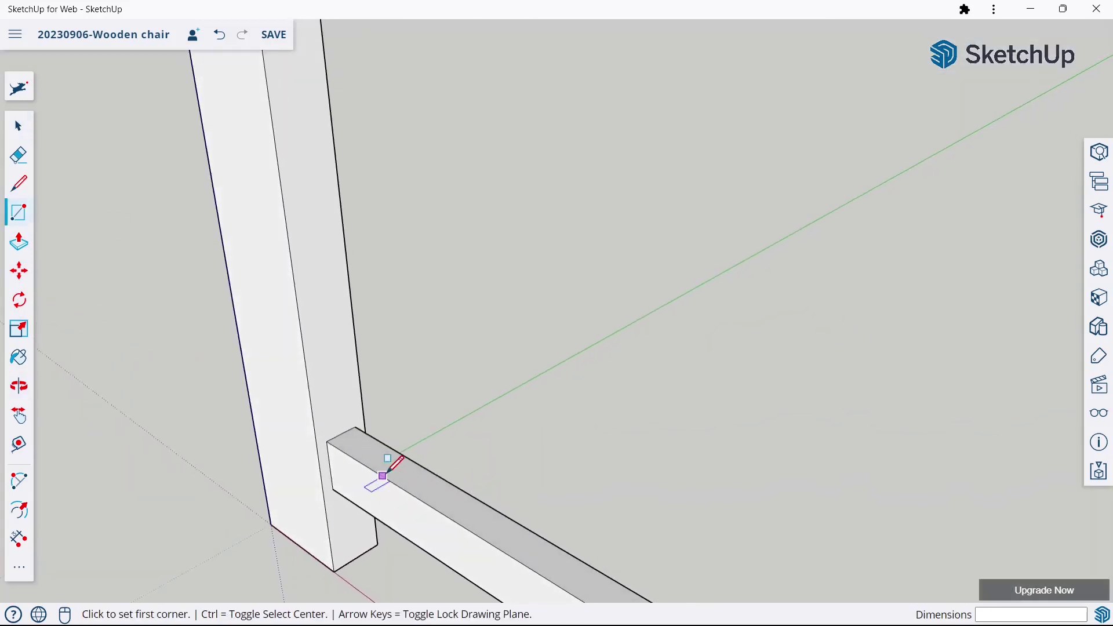
click(382, 476)
text(20,3)
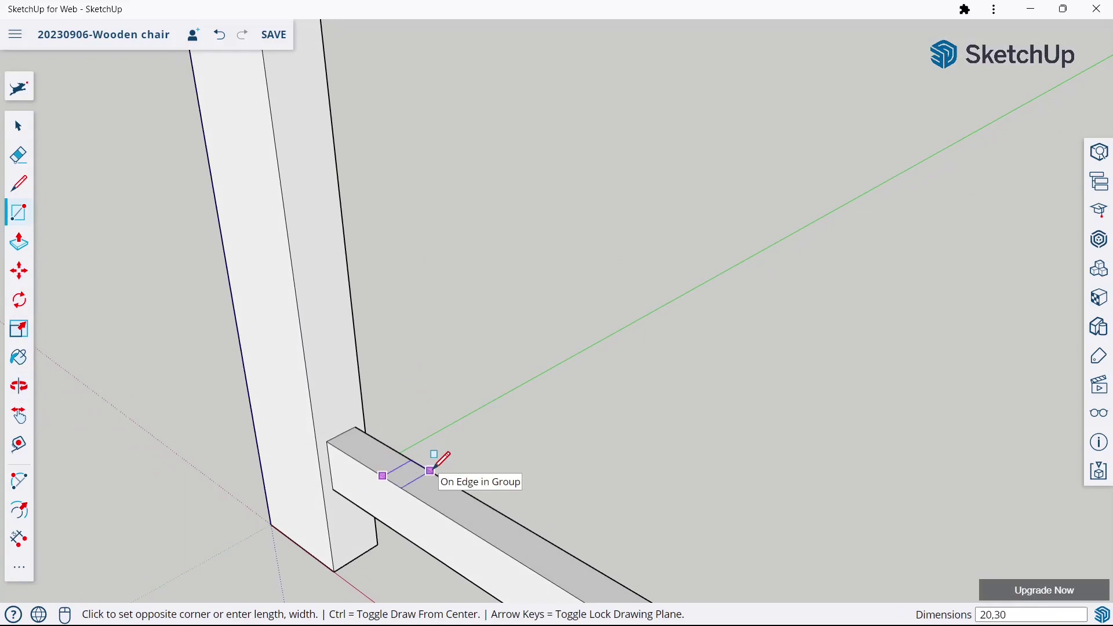
click(429, 470)
scroll(432, 458, down, 3)
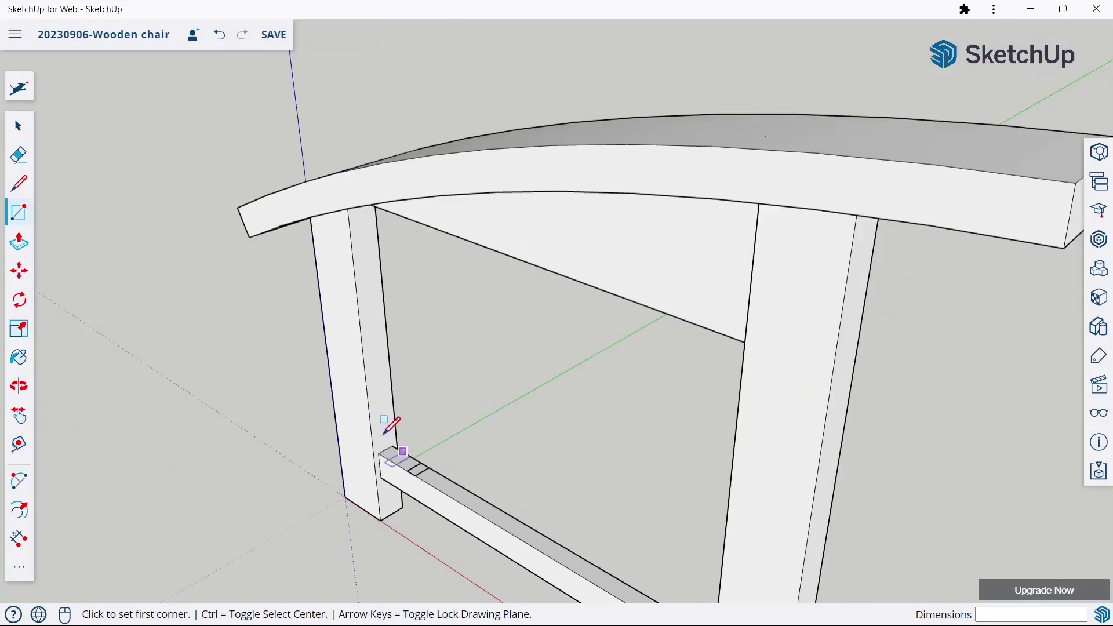
- Push/Pull the rectangle up 455 mm into a slat reaching the armrest
click(12, 268)
key(p)
scroll(420, 436, up, 3)
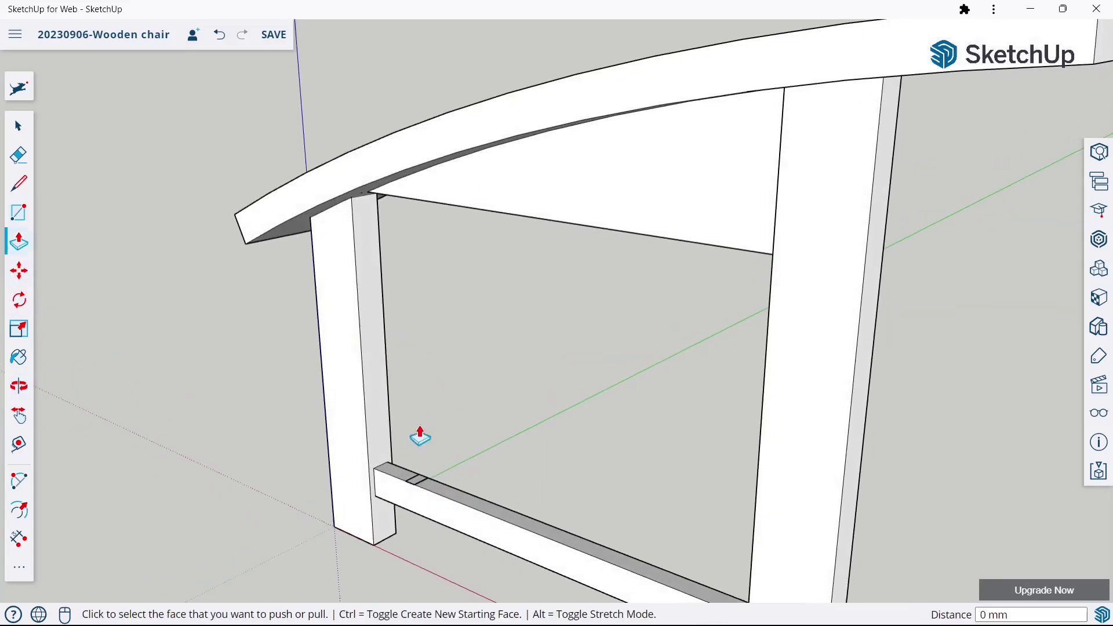
click(420, 487)
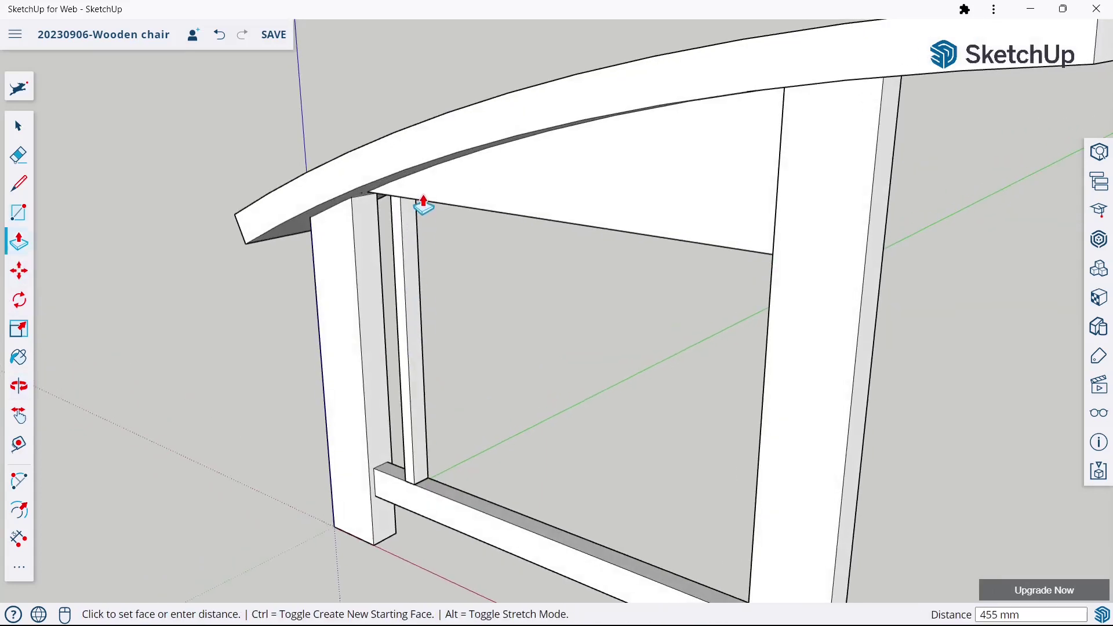
click(426, 208)
scroll(446, 272, down, 2)
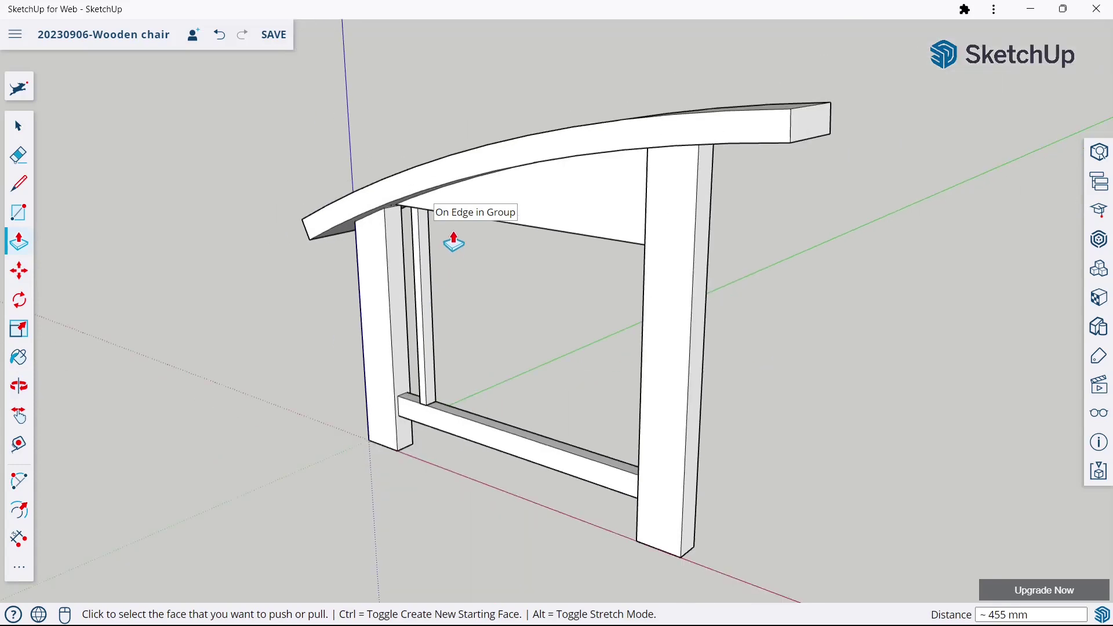
click(17, 125)
scroll(353, 232, down, 2)
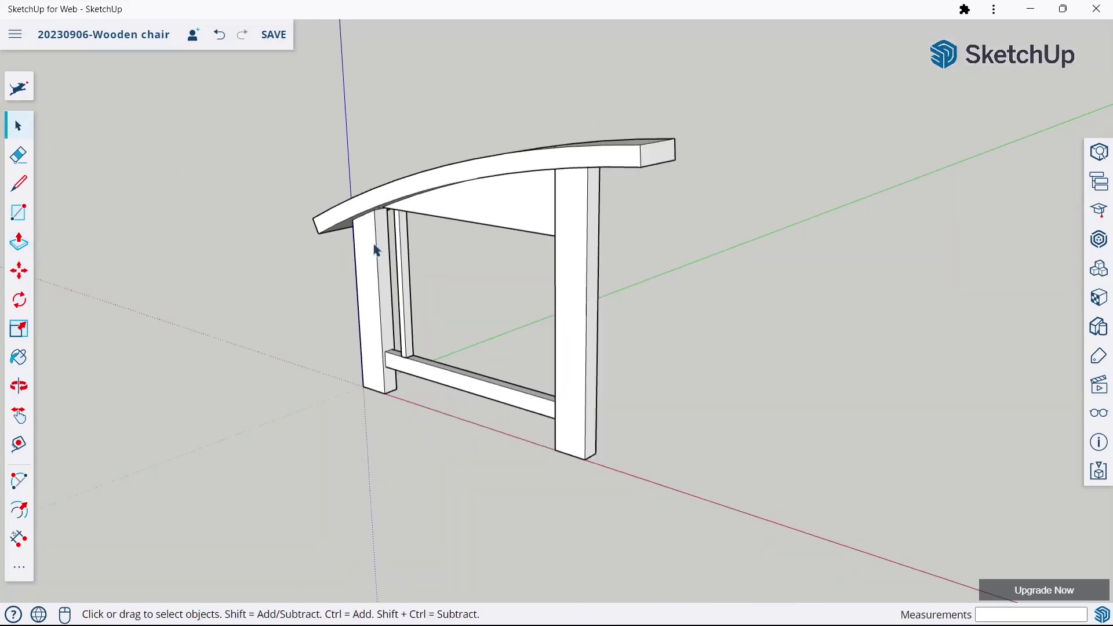
mouse_move(352, 232)
middle_down()
mouse_move(466, 252)
mouse_move(479, 240)
mouse_move(489, 272)
middle_up()
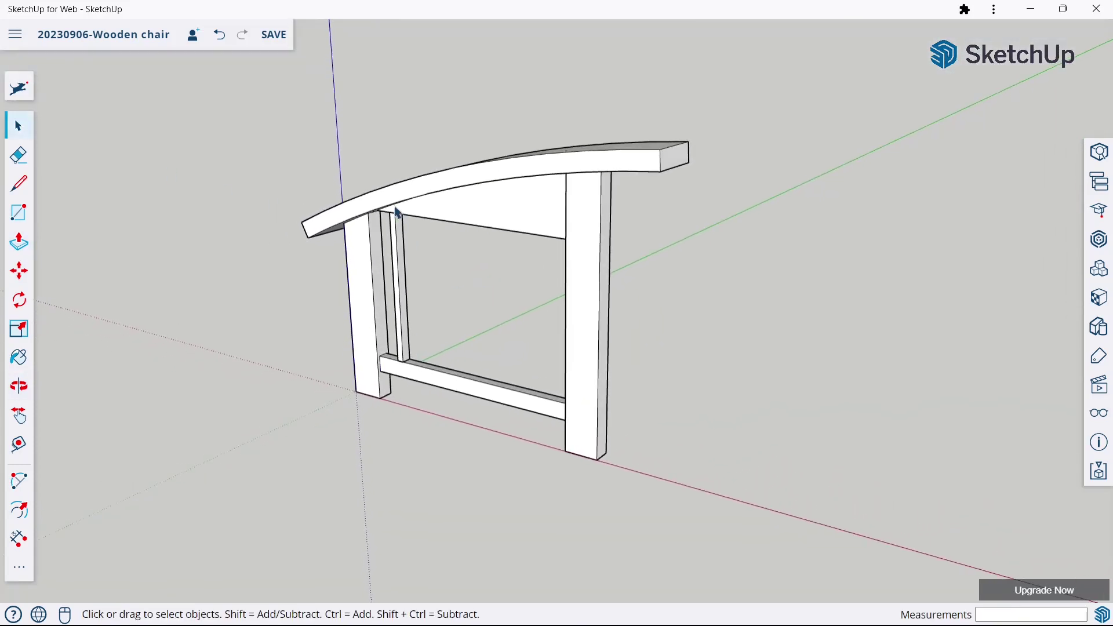
- Save the model and make the new slat its own group
scroll(396, 210, up, 2)
key(ctrl+s)
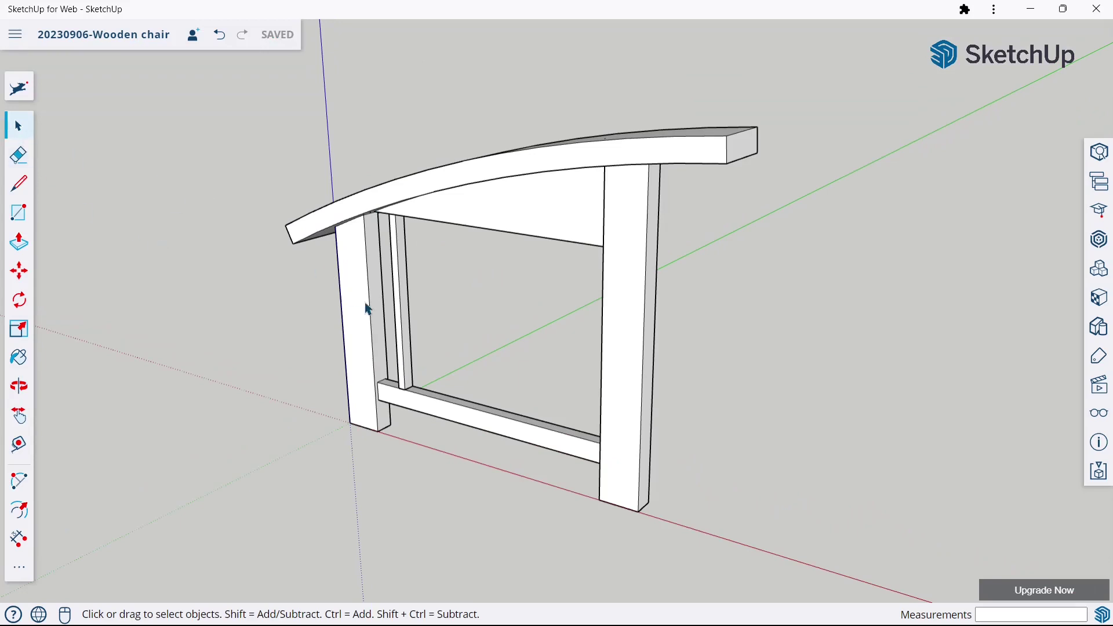
right_click(404, 320)
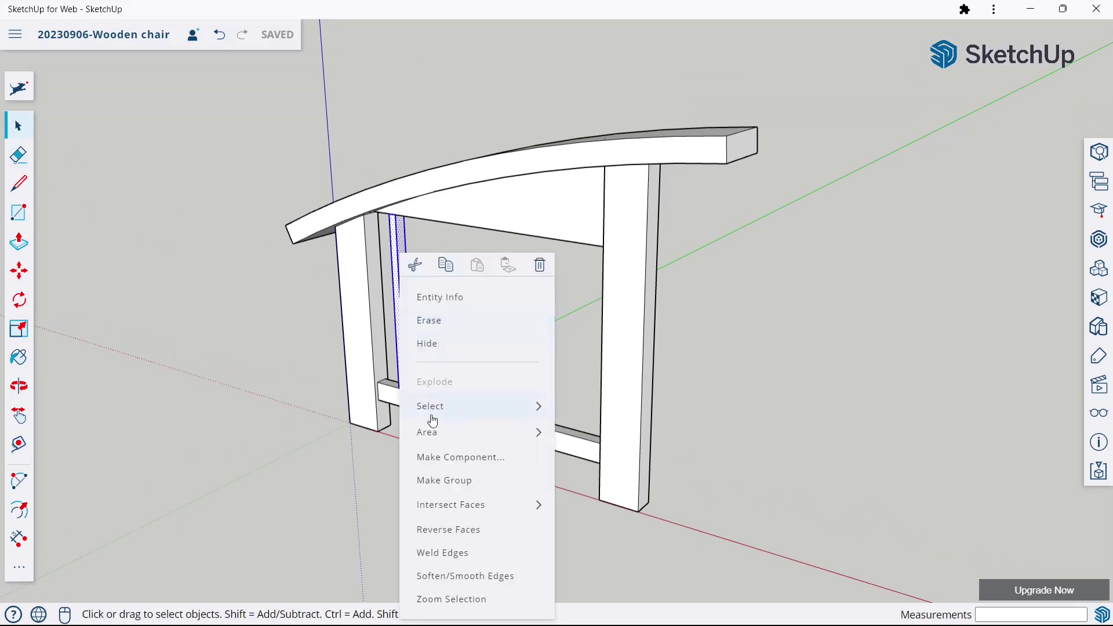
click(433, 480)
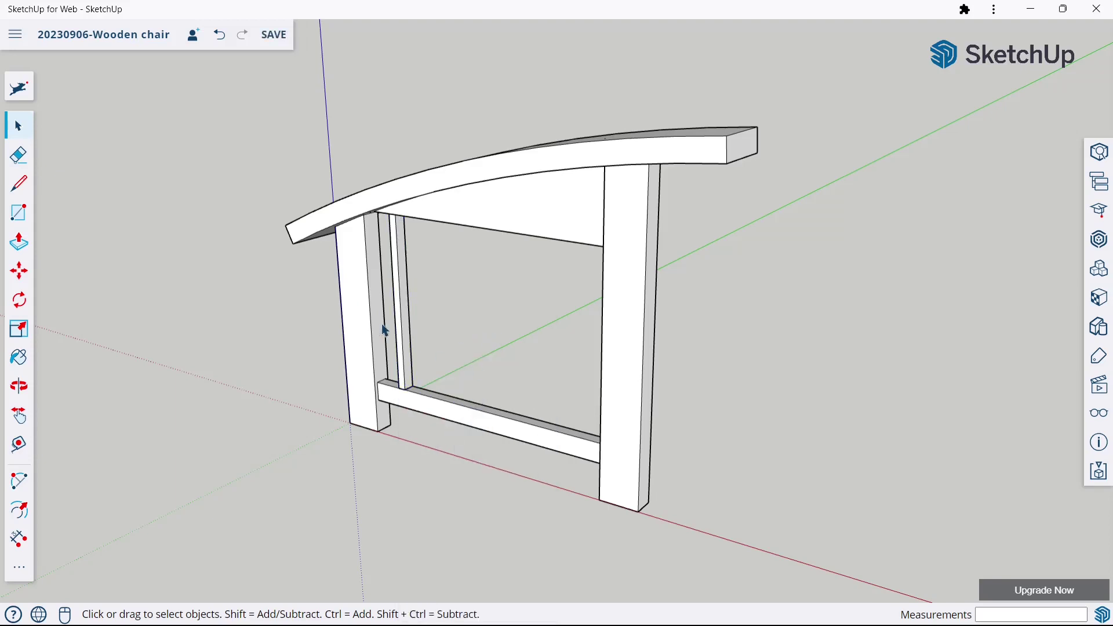
scroll(384, 330, up, 3)
- Ctrl-copy the slat along the lower rail, placing the first three copies
middle_drag(513, 385, 656, 354)
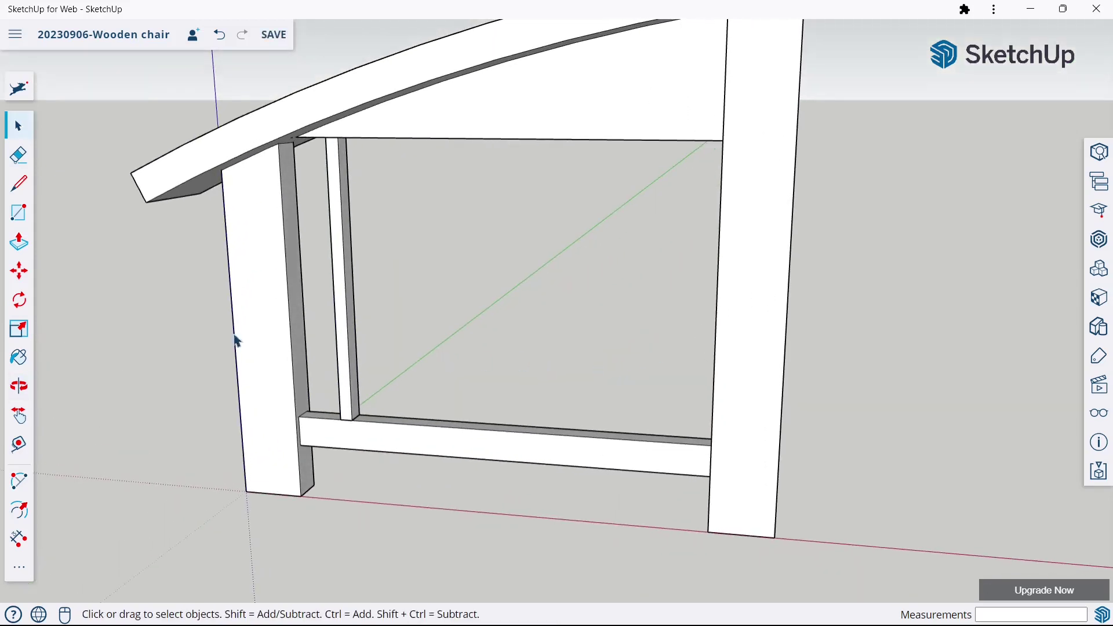
click(17, 284)
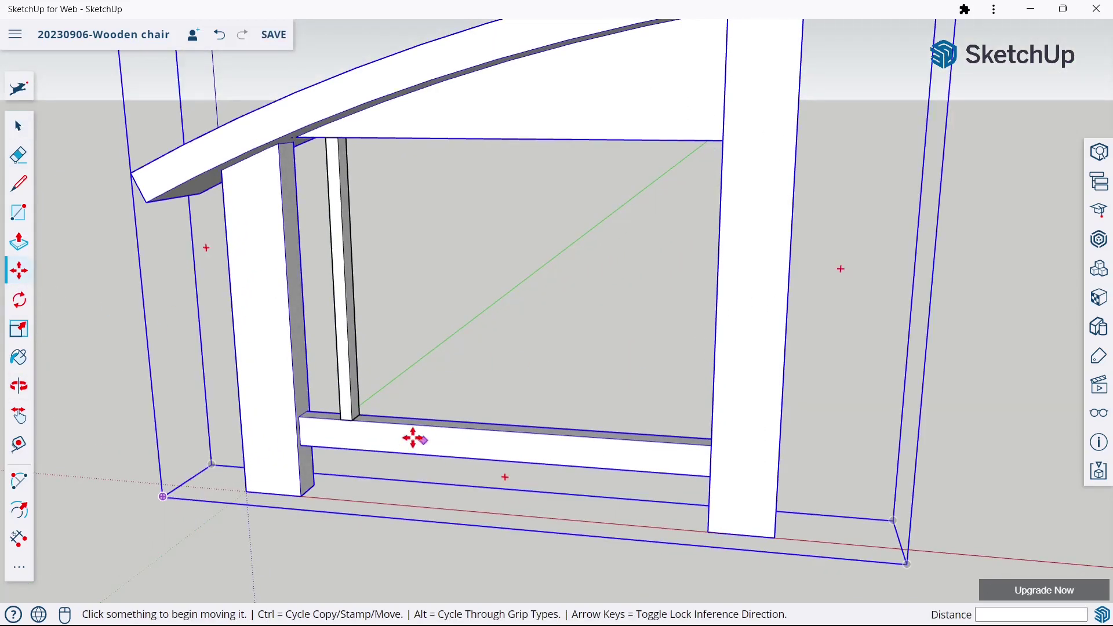
click(343, 419)
key(ctrl)
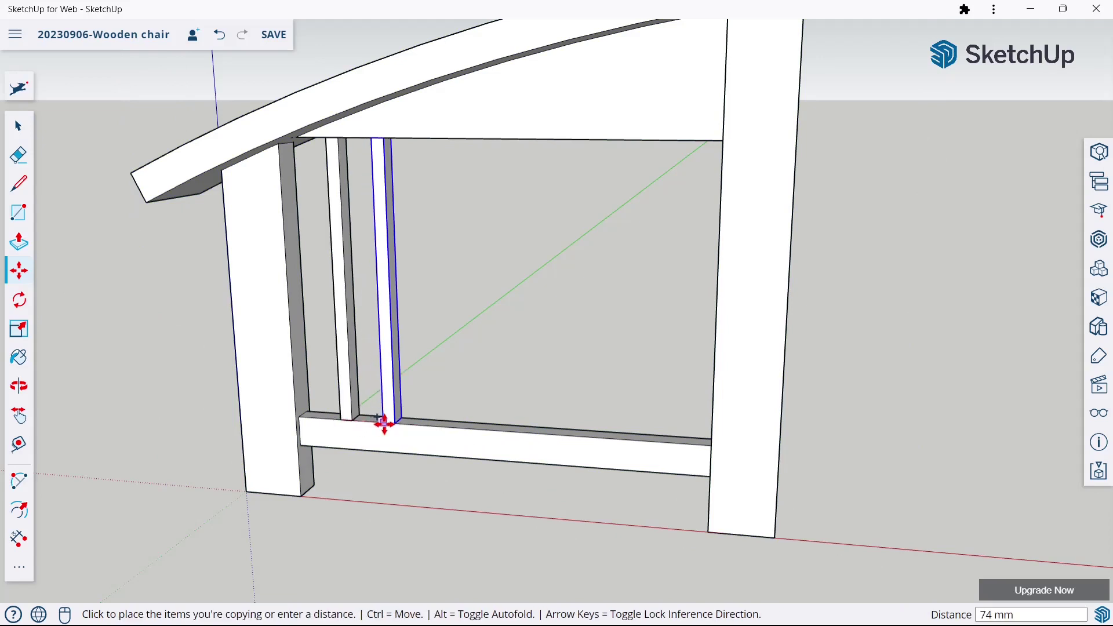
middle_drag(383, 424, 437, 402)
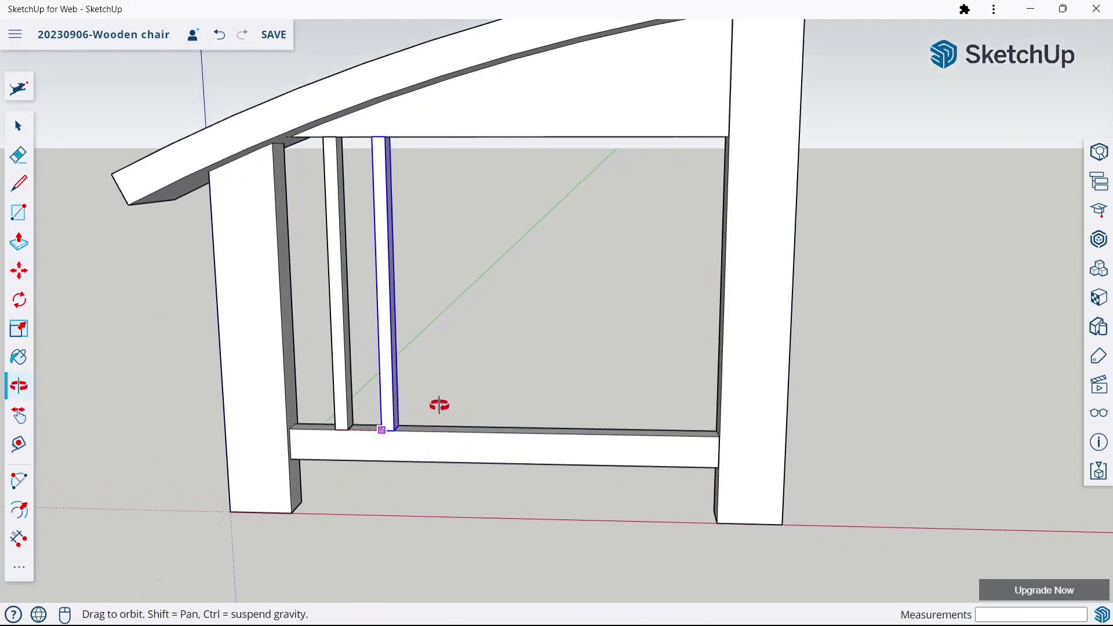
click(393, 430)
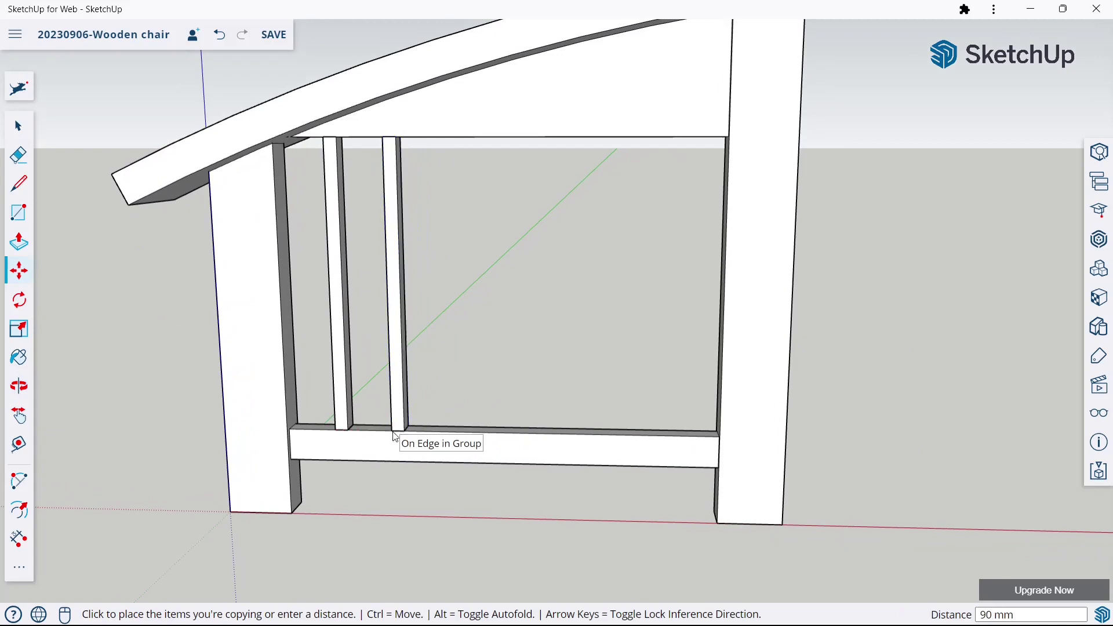
click(393, 430)
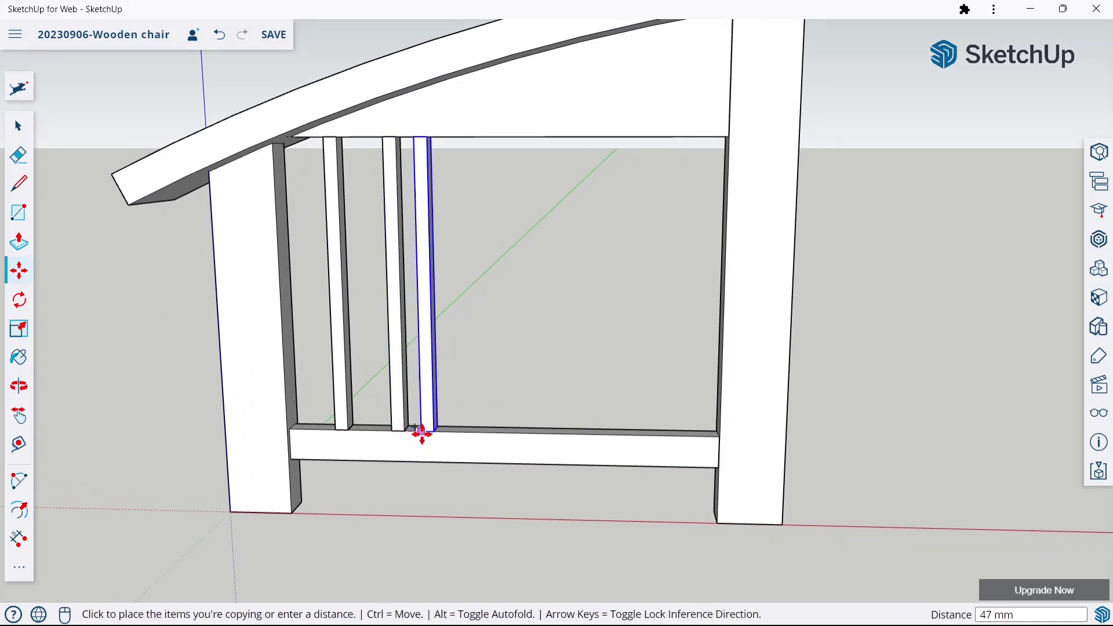
click(450, 435)
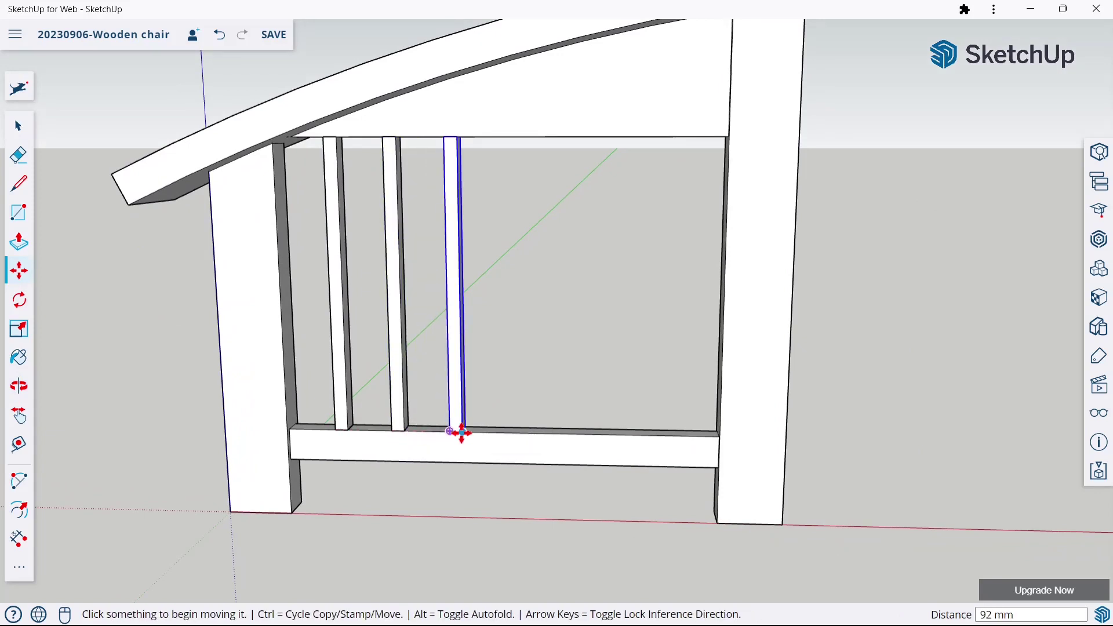
click(451, 430)
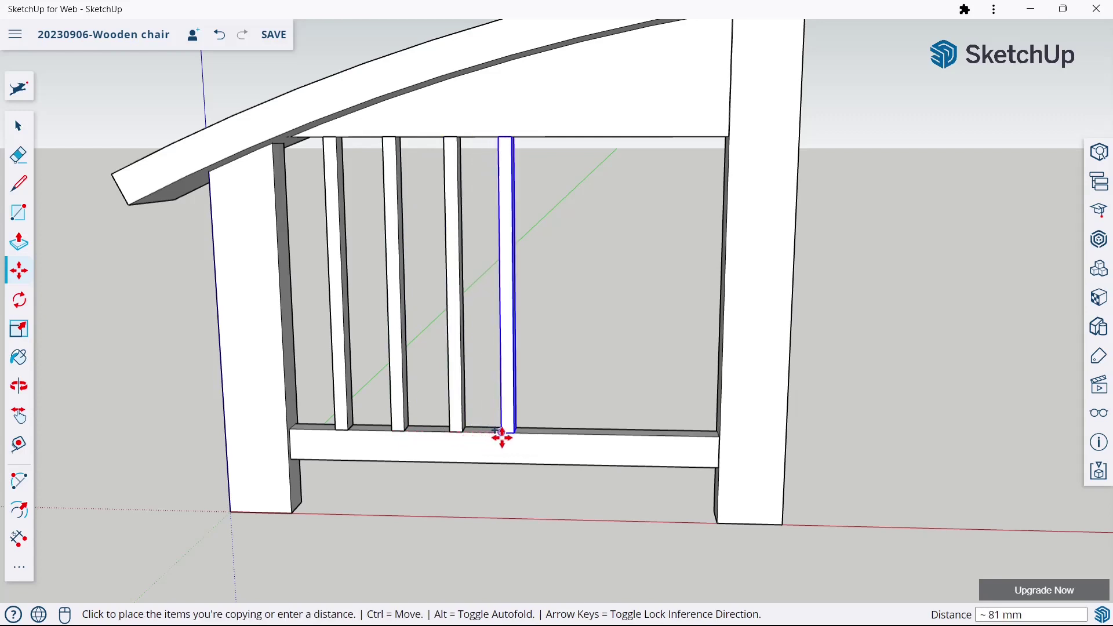
click(499, 436)
- Place the remaining slat copies, undoing a misplaced one, to complete seven slats
click(501, 433)
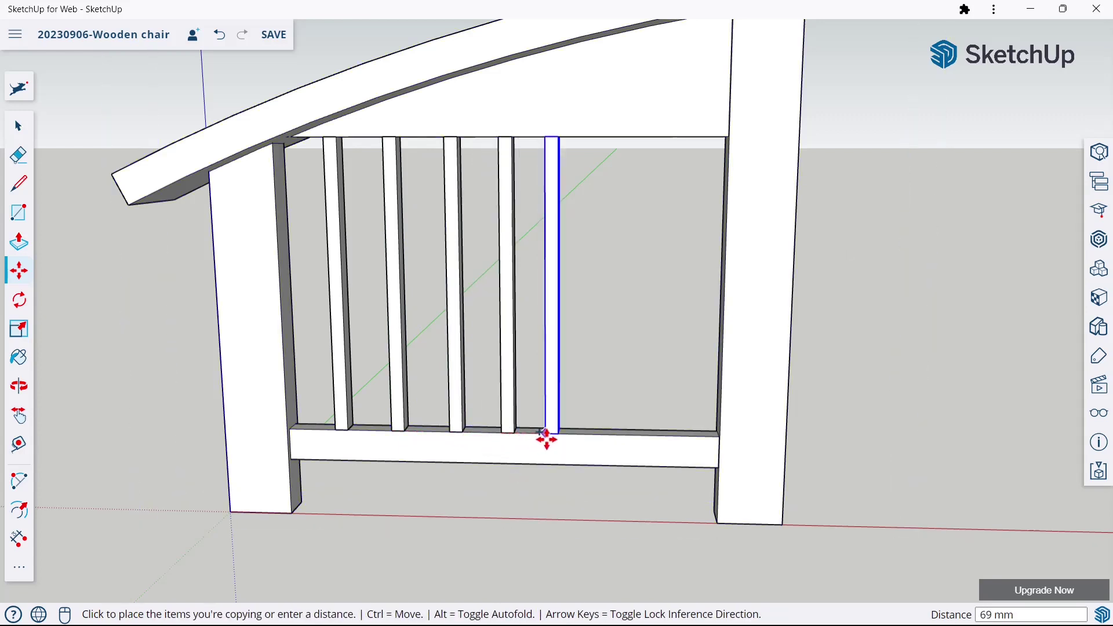
click(552, 435)
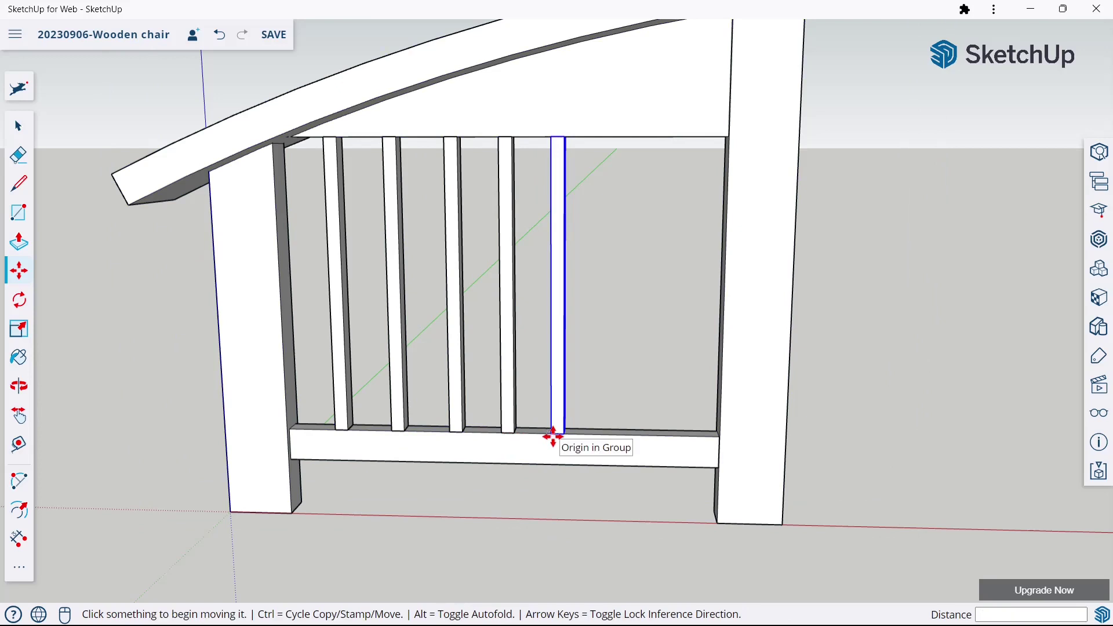
click(553, 436)
click(600, 440)
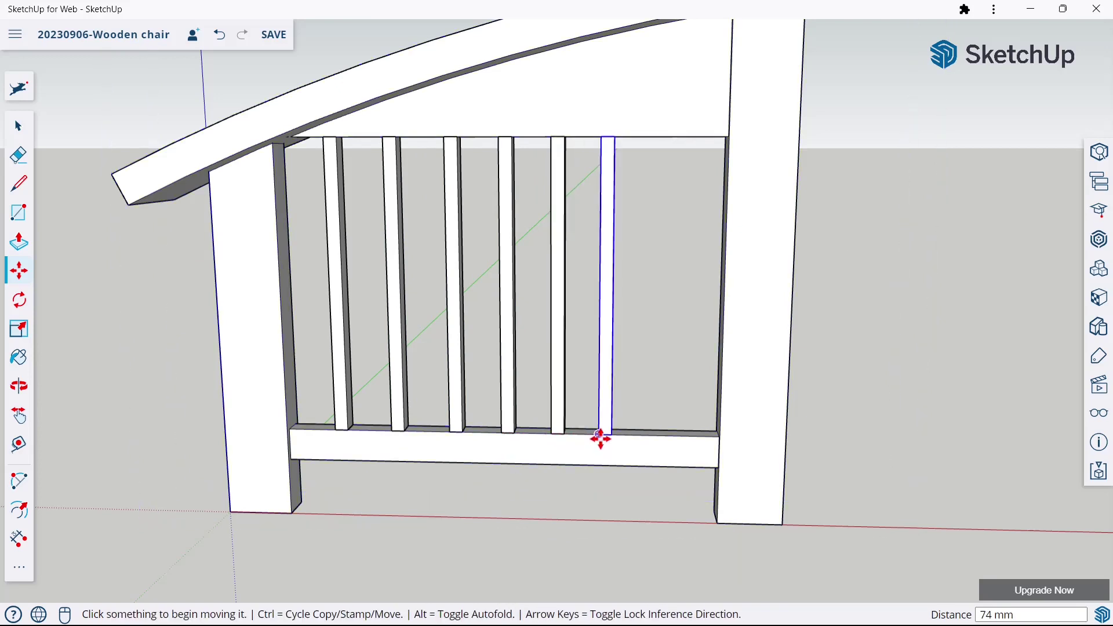
click(600, 439)
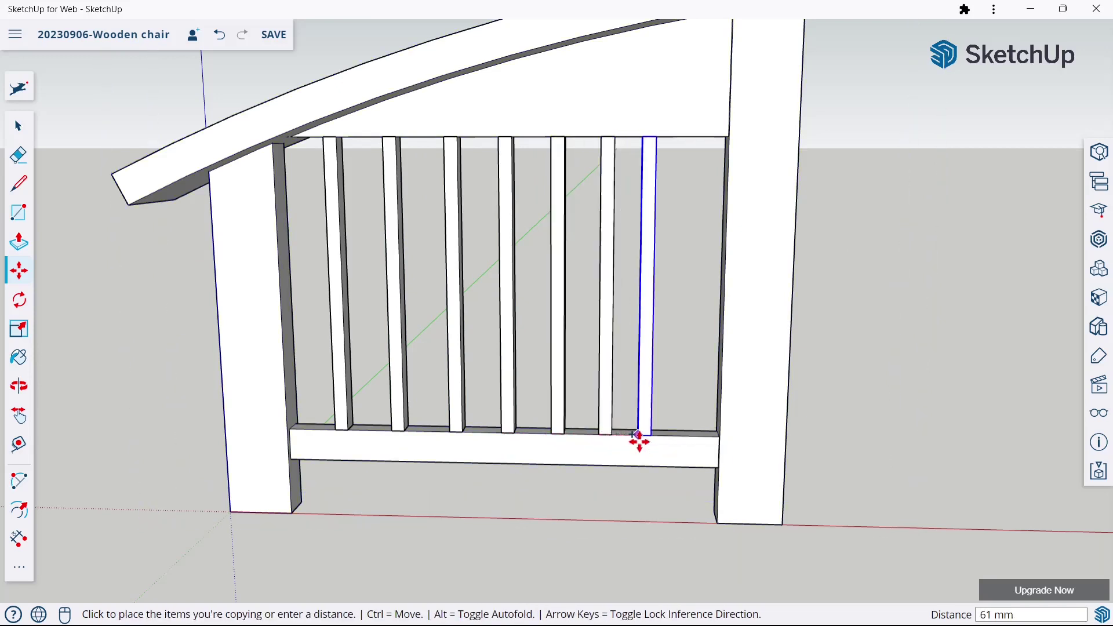
click(638, 439)
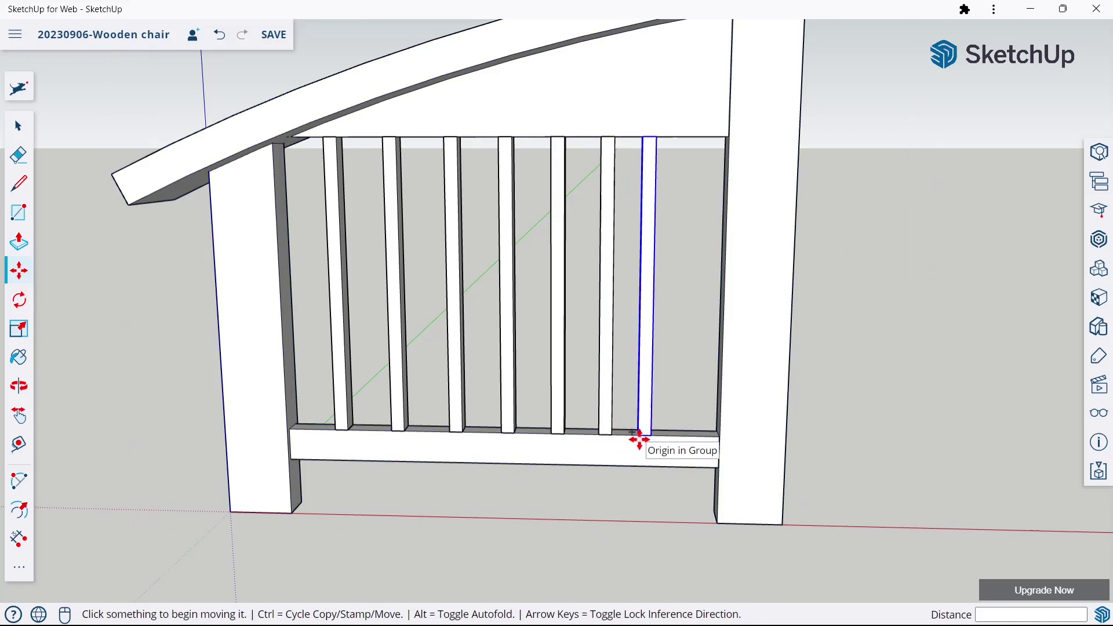
key(ctrl)
click(638, 439)
key(ctrl+z)
click(607, 436)
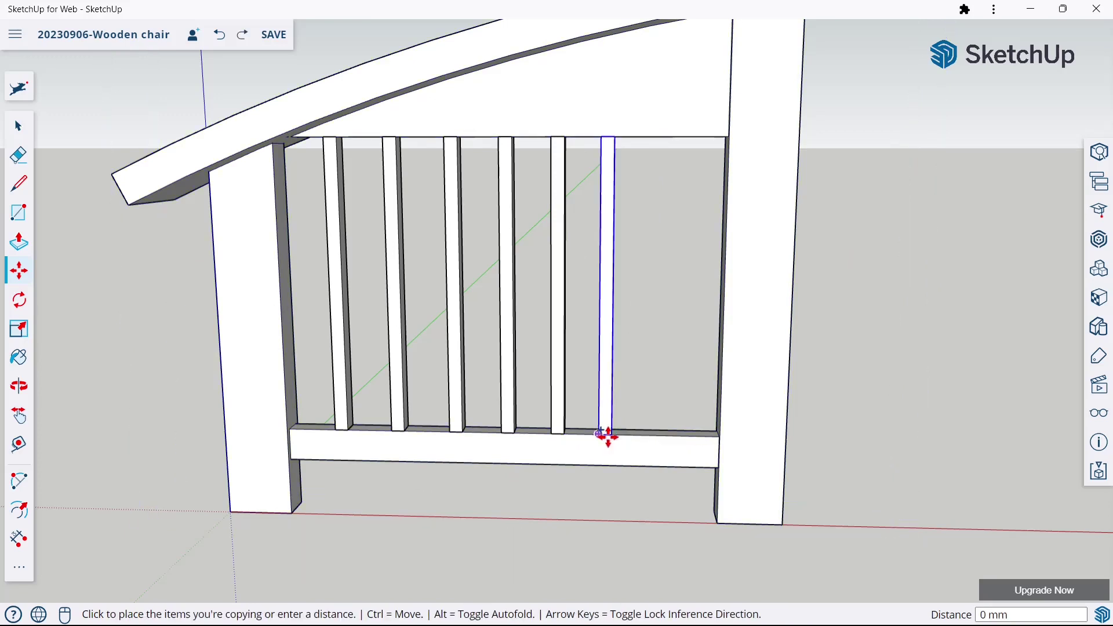
key(ctrl)
key(ctrl)
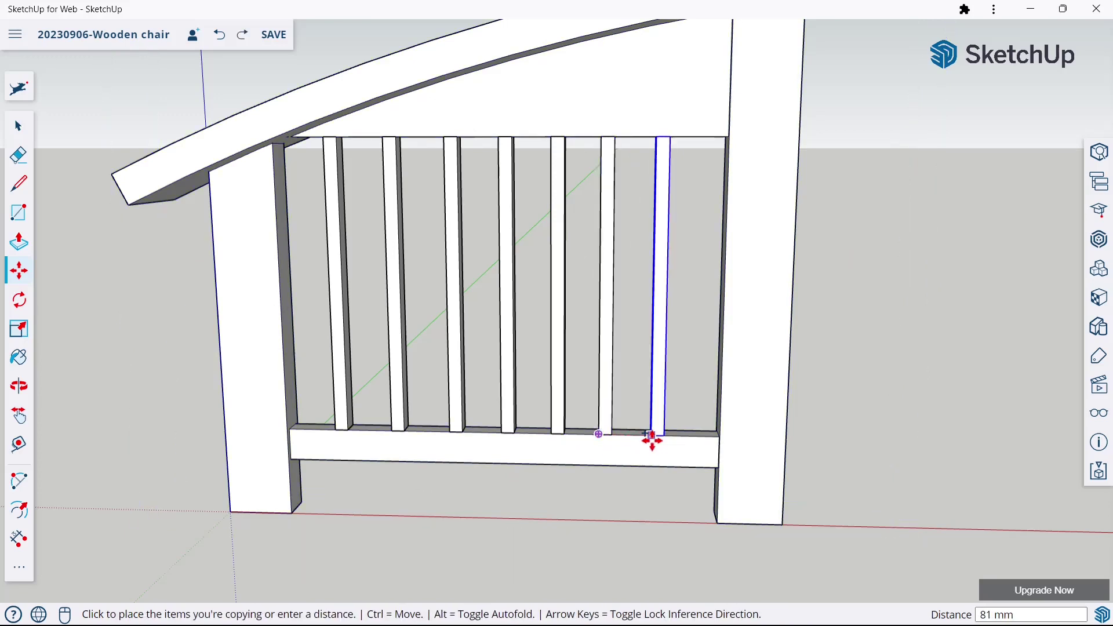
click(651, 440)
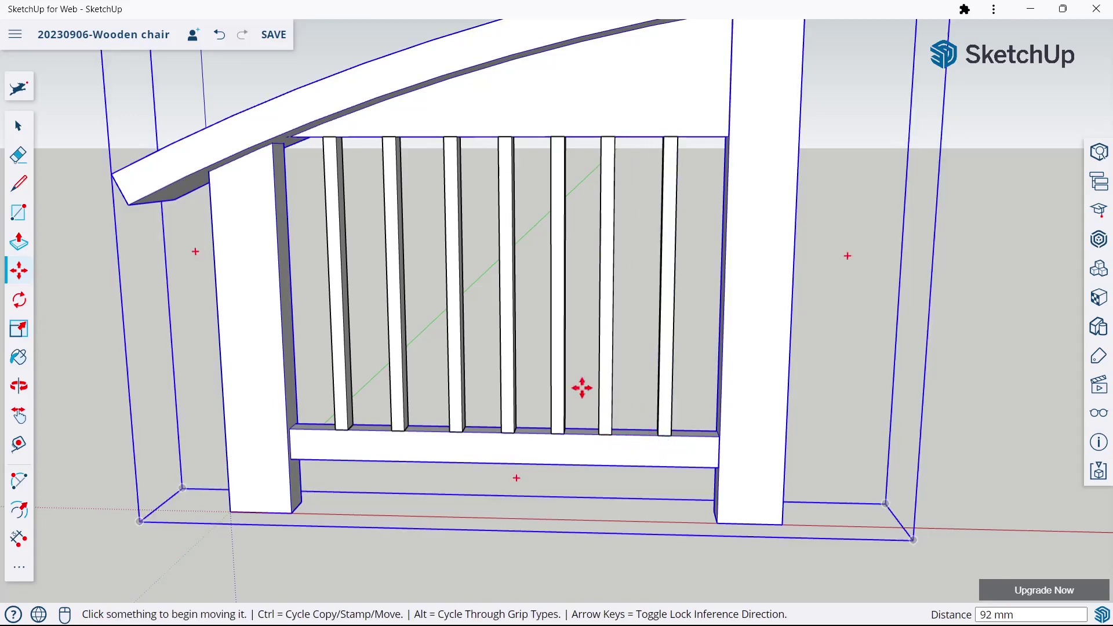
key(space)
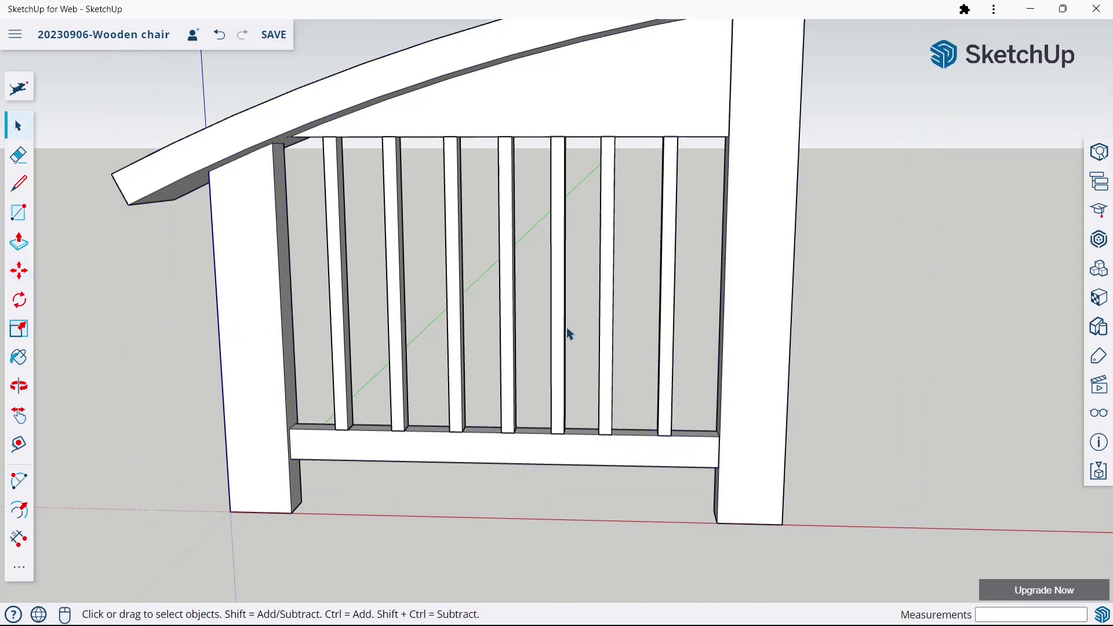
- Group the whole slatted side frame and save the model
scroll(658, 305, down, 5)
middle_drag(659, 305, 452, 373)
scroll(725, 310, down, 1)
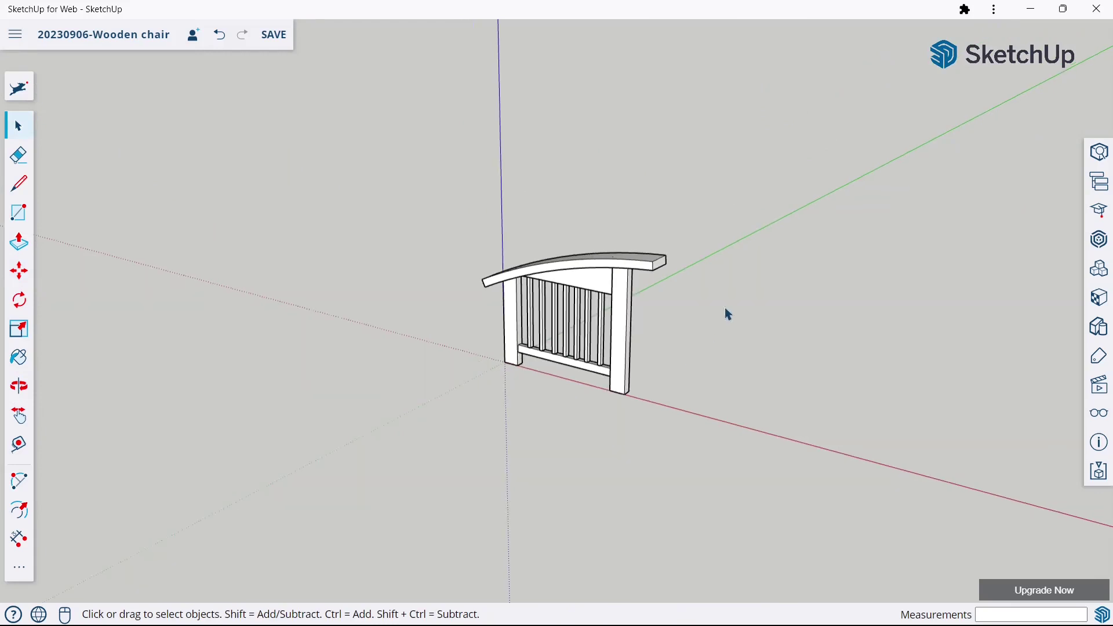
scroll(749, 284, up, 1)
scroll(687, 316, up, 1)
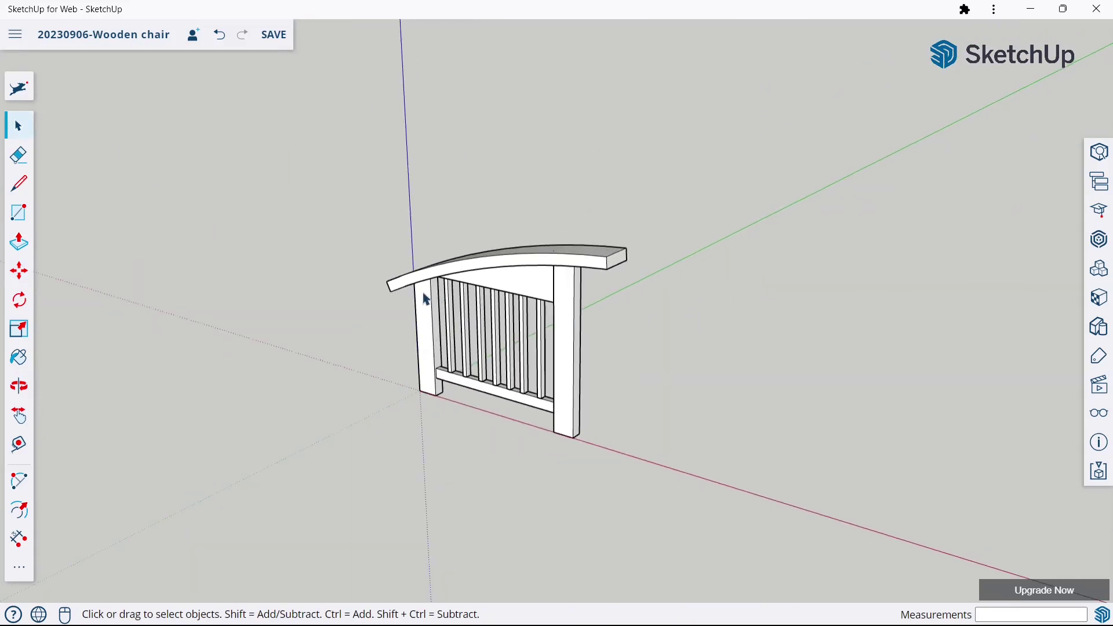
drag(347, 168, 708, 485)
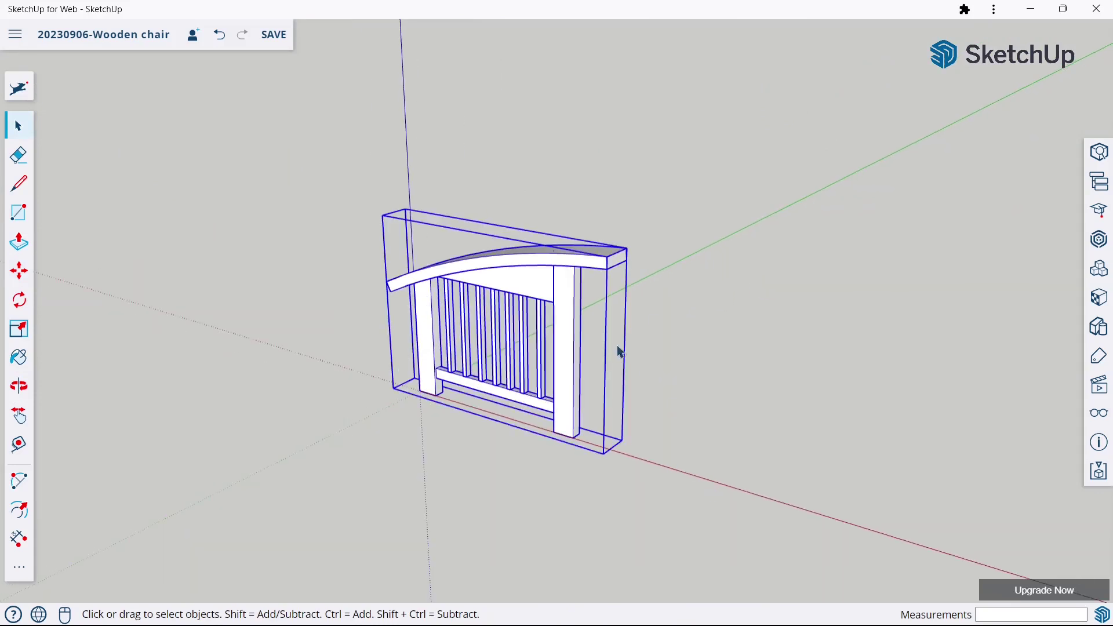
right_click(567, 316)
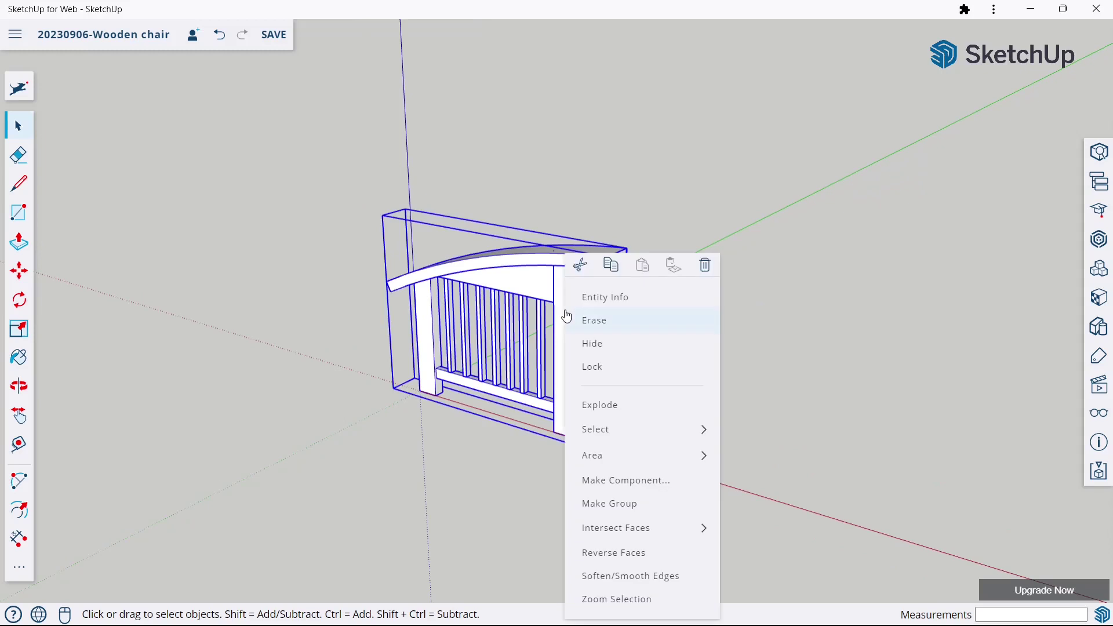
click(607, 504)
click(702, 433)
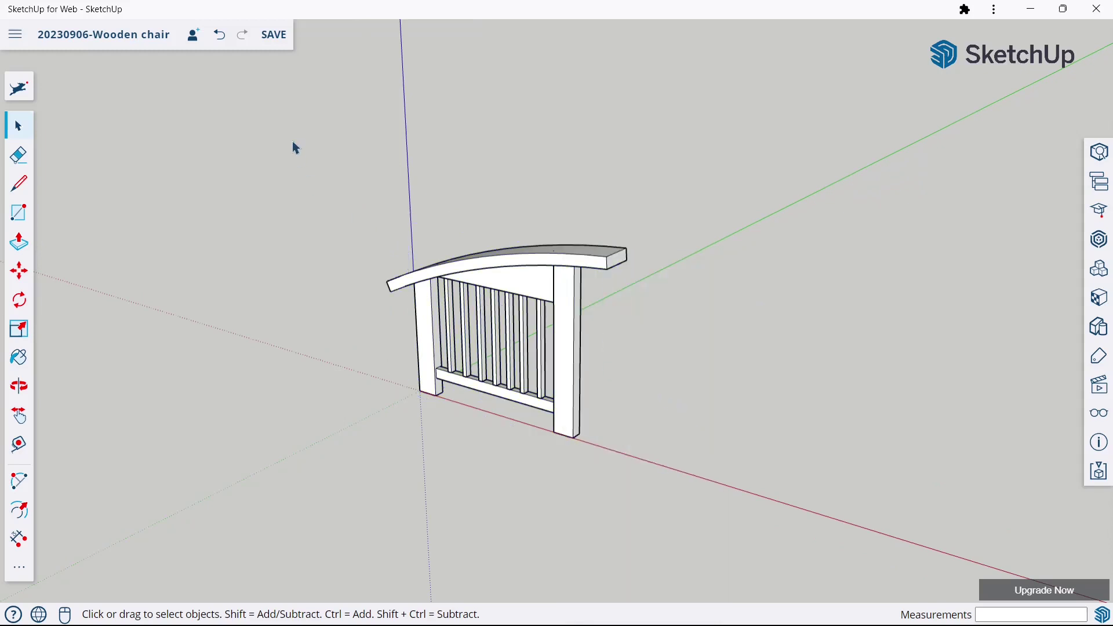
key(ctrl+s)
- Copy the grouped side frame 800 mm along the green axis
click(502, 308)
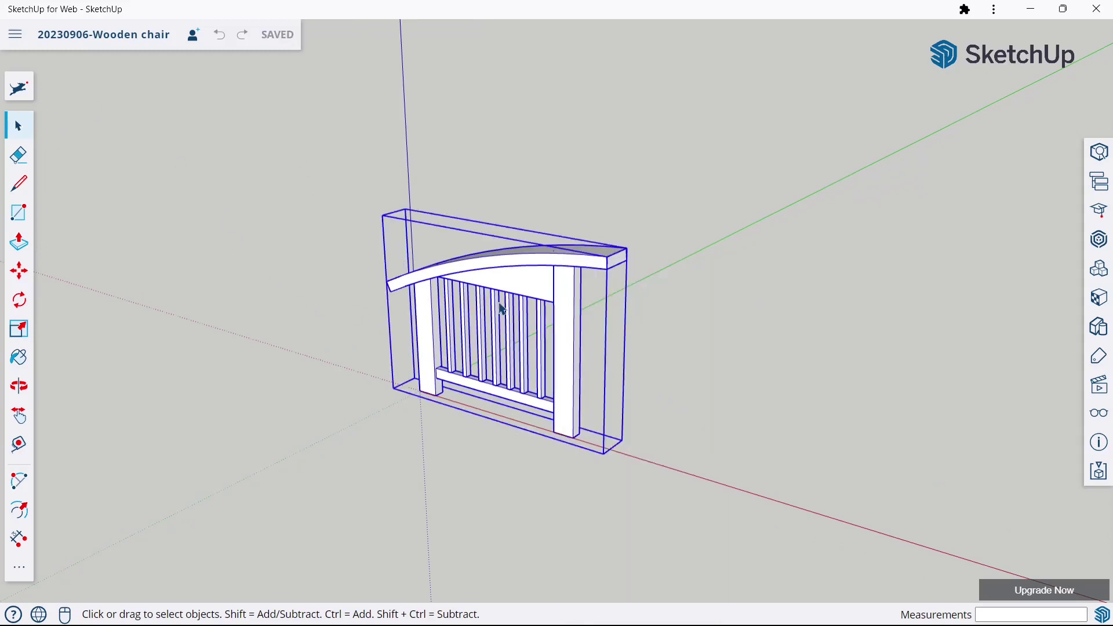
middle_drag(741, 274, 577, 307)
click(218, 395)
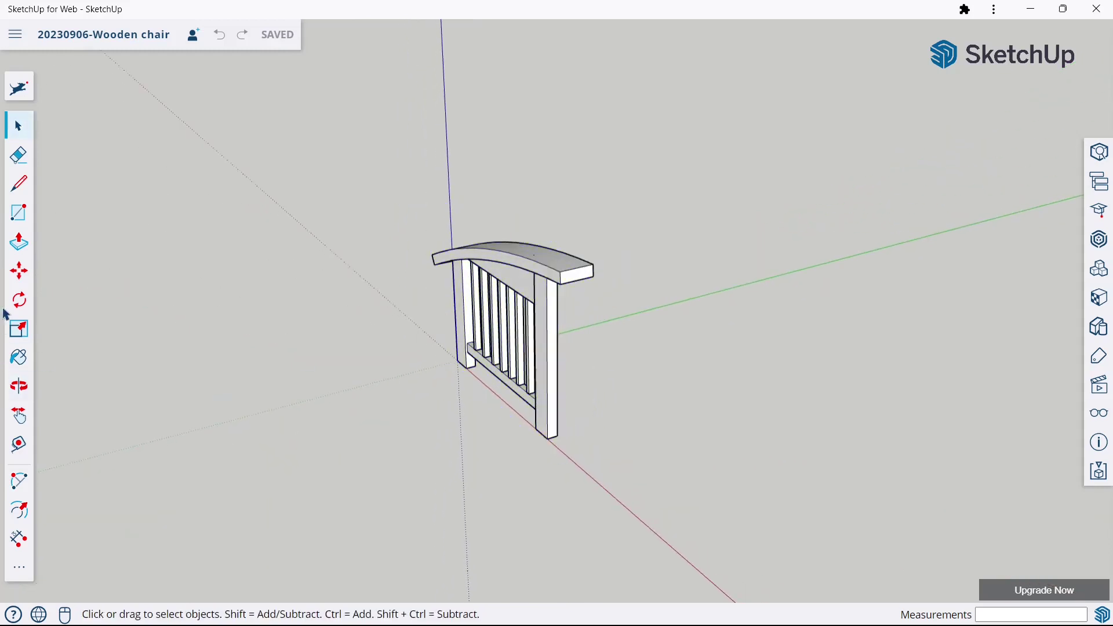
click(23, 283)
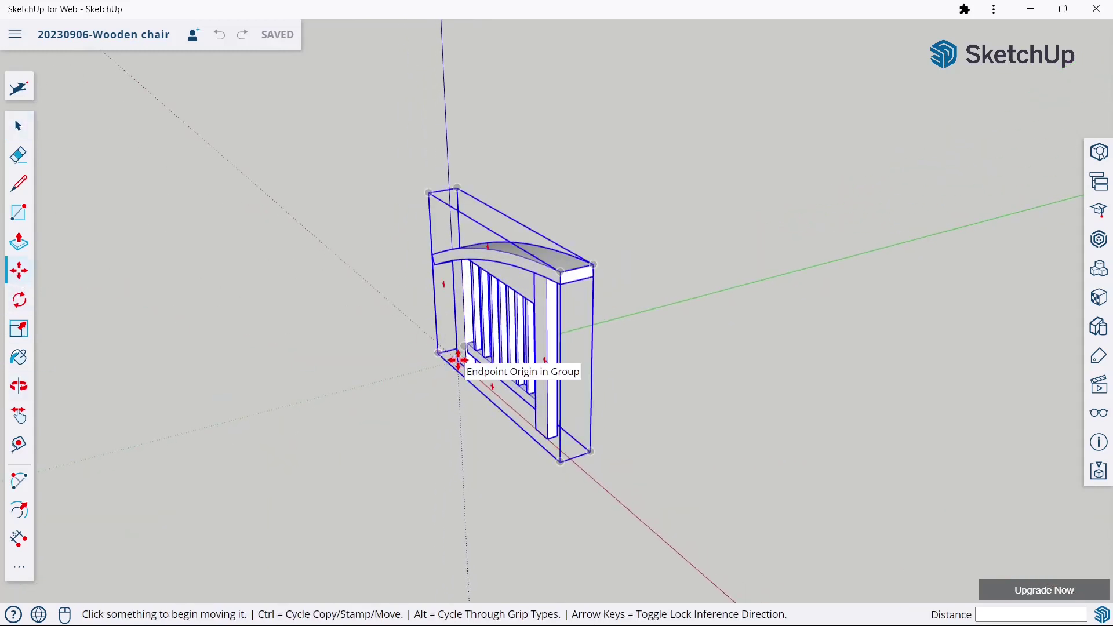
click(459, 361)
key(ctrl)
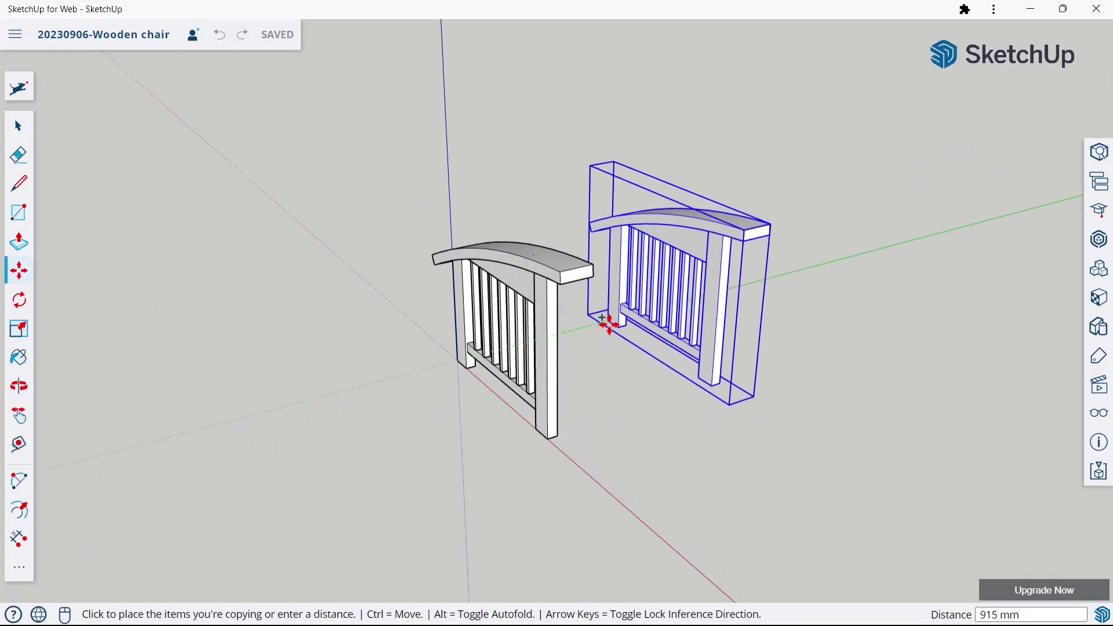
text(0)
key(Return)
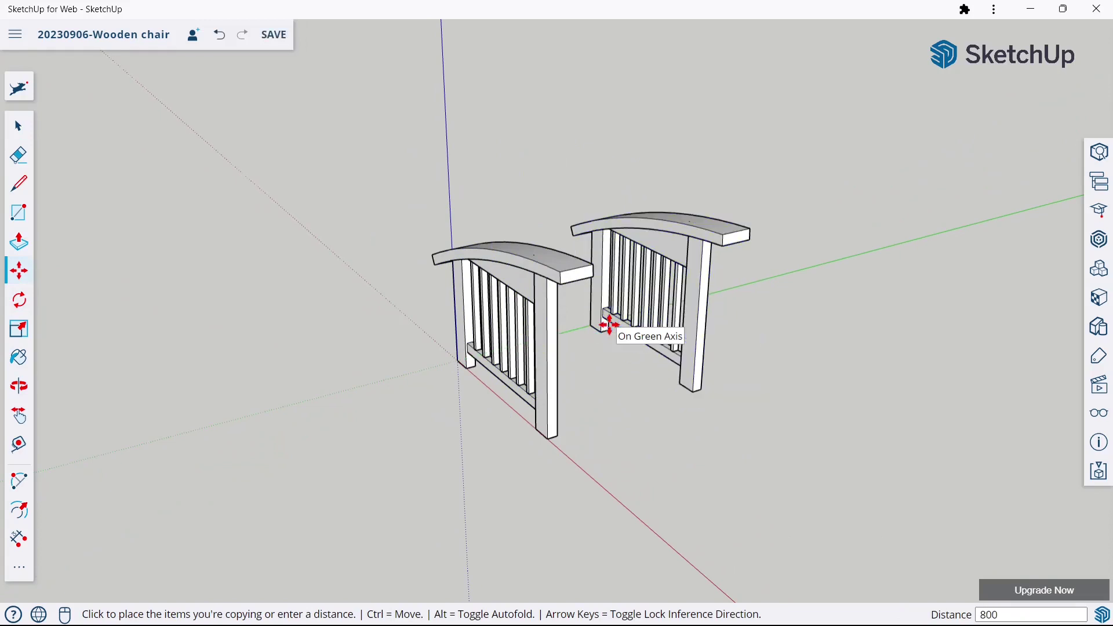
mouse_move(609, 325)
middle_down()
mouse_move(521, 303)
mouse_move(651, 301)
mouse_move(457, 303)
mouse_move(458, 319)
middle_up()
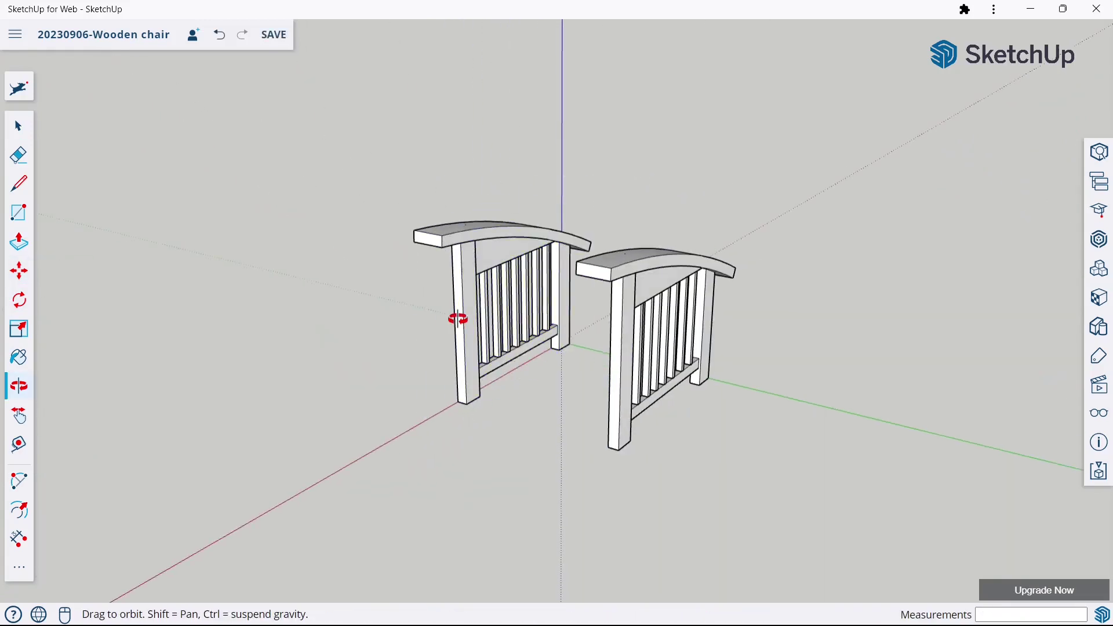
- Draw a small rectangle on a leg and Push/Pull it 750 mm into a cross rail
click(27, 140)
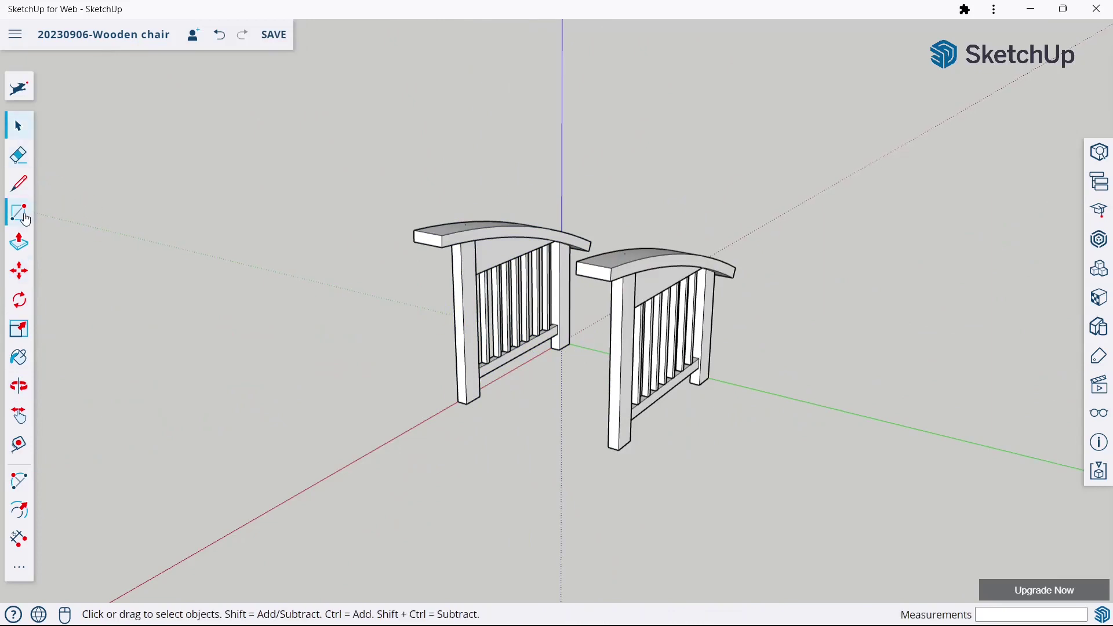
key(r)
scroll(499, 336, up, 3)
middle_drag(504, 360, 467, 354)
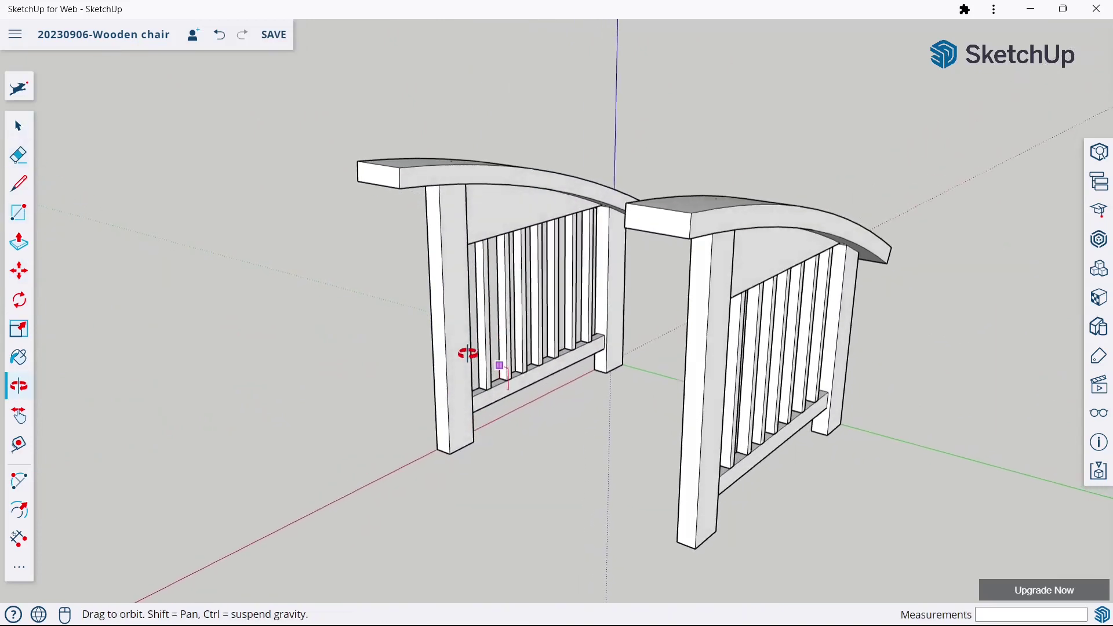
scroll(471, 342, up, 2)
scroll(472, 337, up, 2)
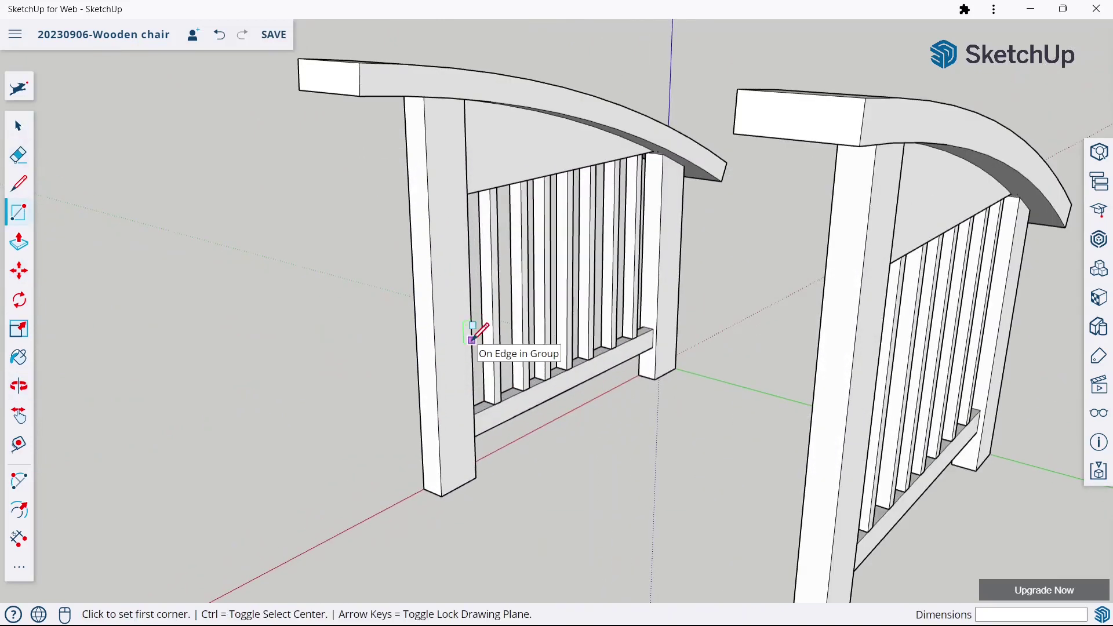
click(472, 340)
text(50,100)
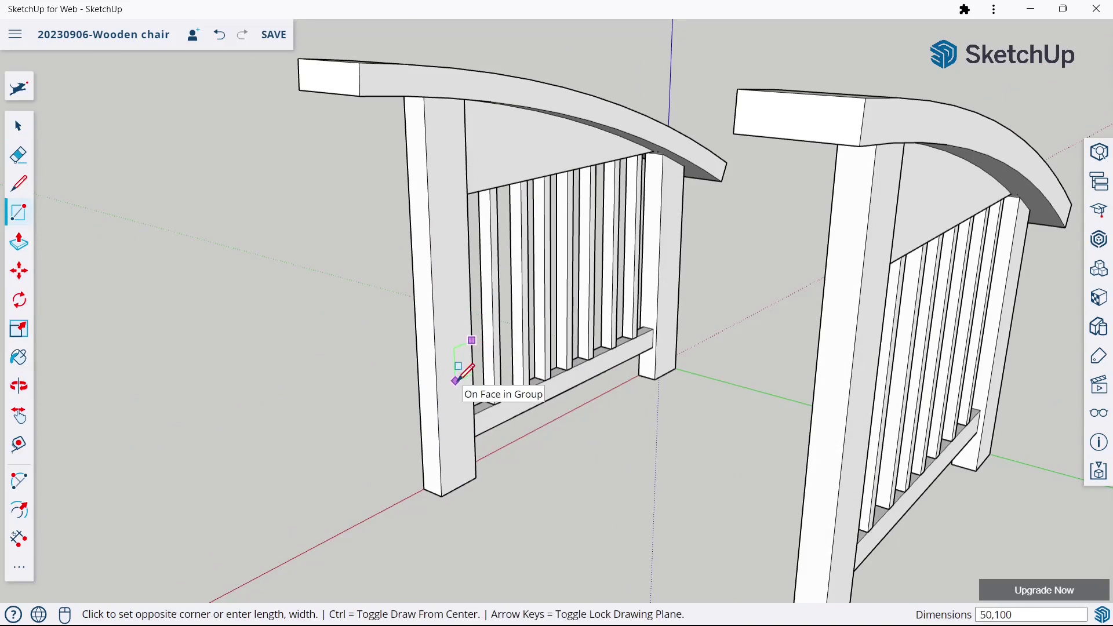
click(455, 380)
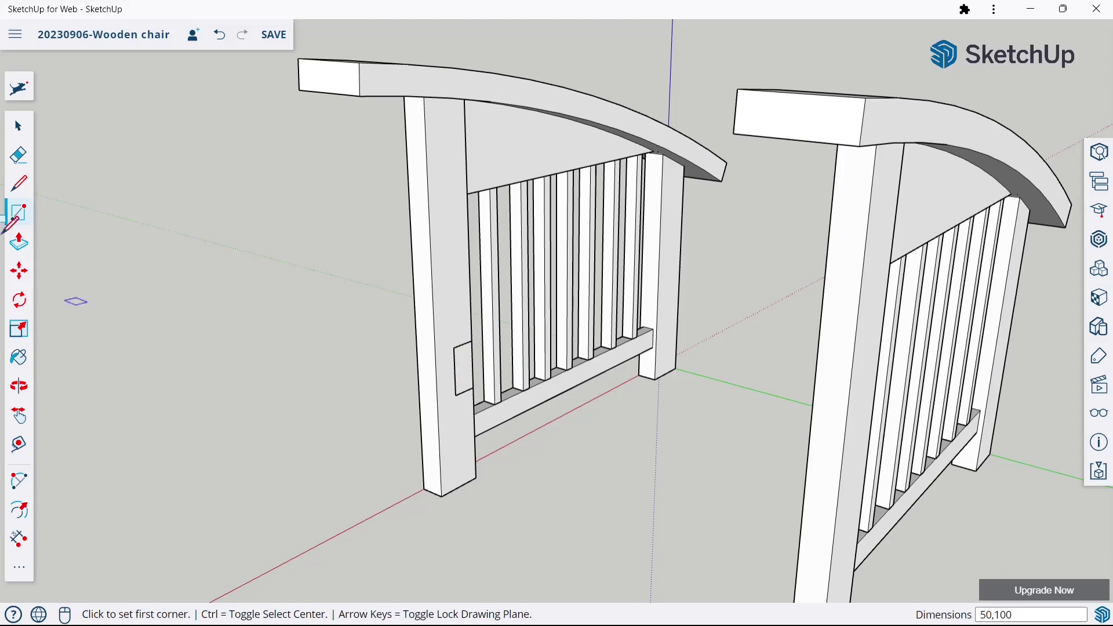
click(19, 242)
scroll(221, 302, down, 2)
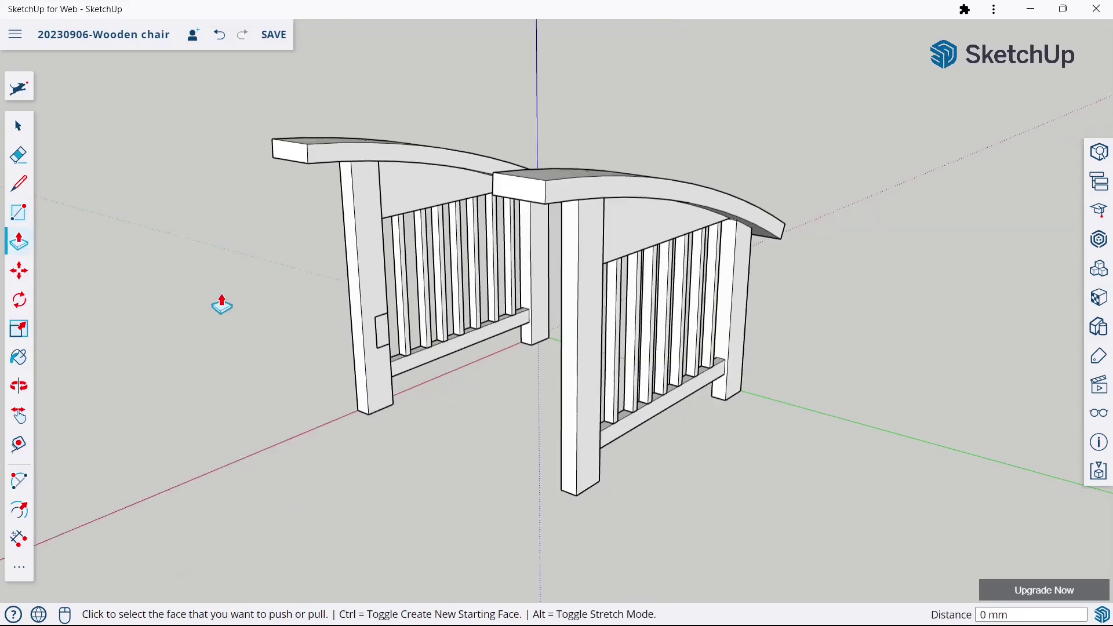
click(378, 331)
click(560, 435)
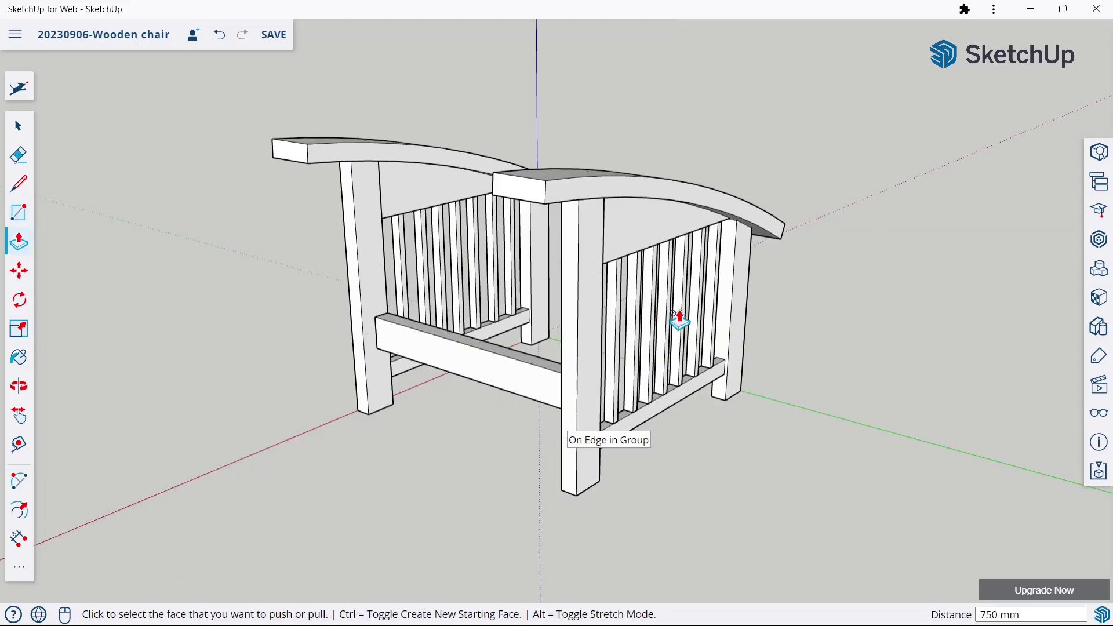
- Add a second 750 mm cross rail from a rectangle on the opposite frame's leg
key(o)
drag(746, 315, 462, 308)
drag(758, 368, 545, 335)
mouse_move(545, 335)
middle_down()
mouse_move(741, 368)
mouse_move(626, 368)
middle_up()
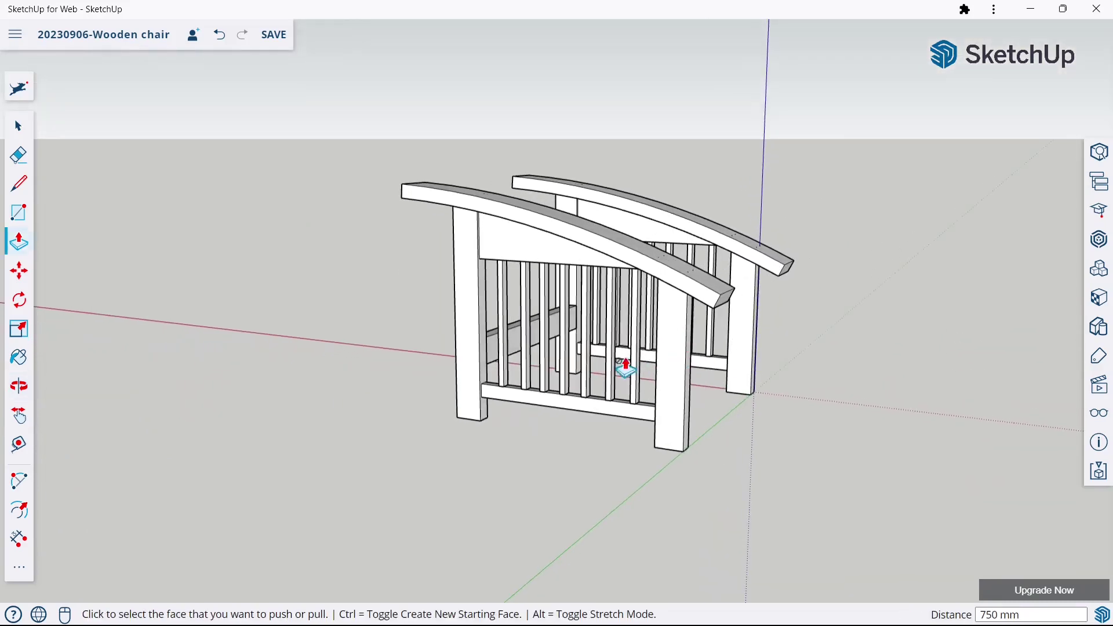
click(19, 221)
scroll(721, 422, up, 3)
scroll(800, 291, up, 3)
scroll(733, 374, up, 3)
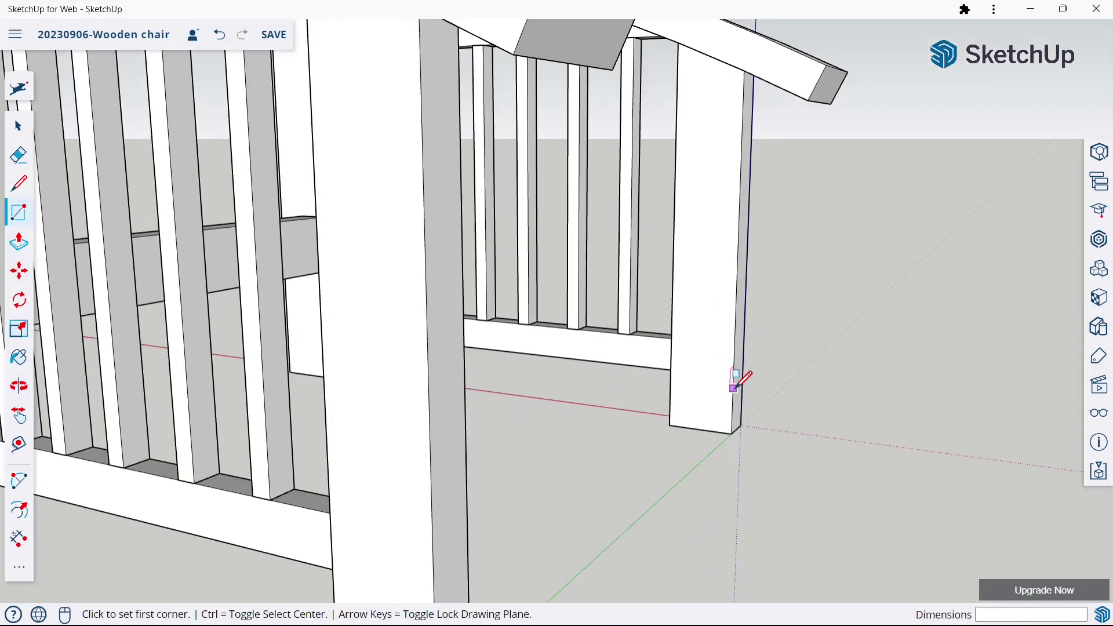
click(733, 388)
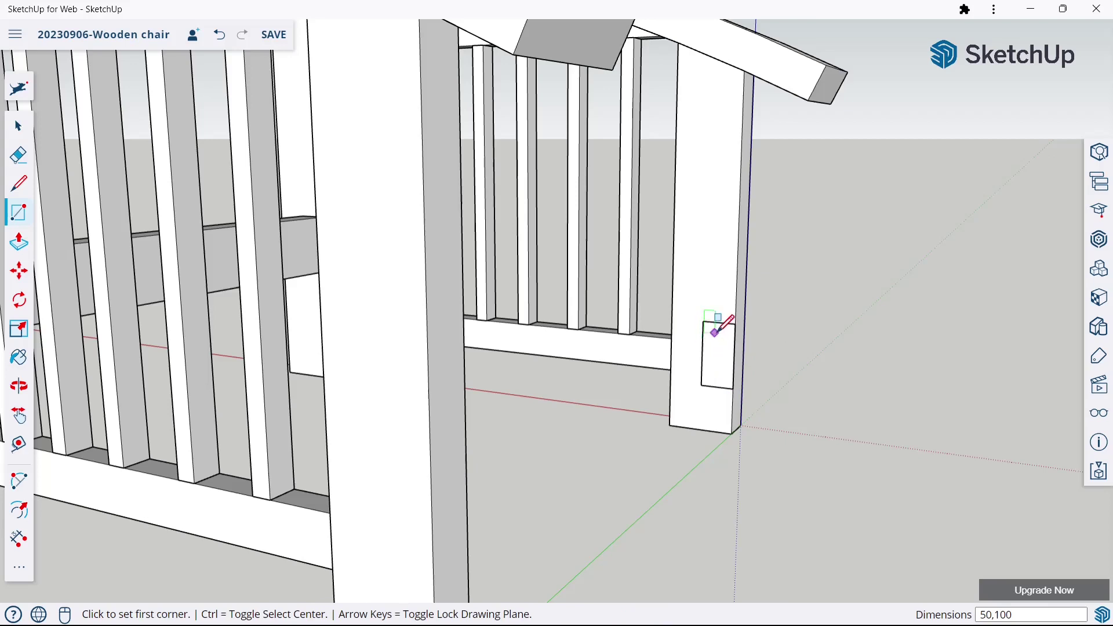
key(shift+z)
click(19, 241)
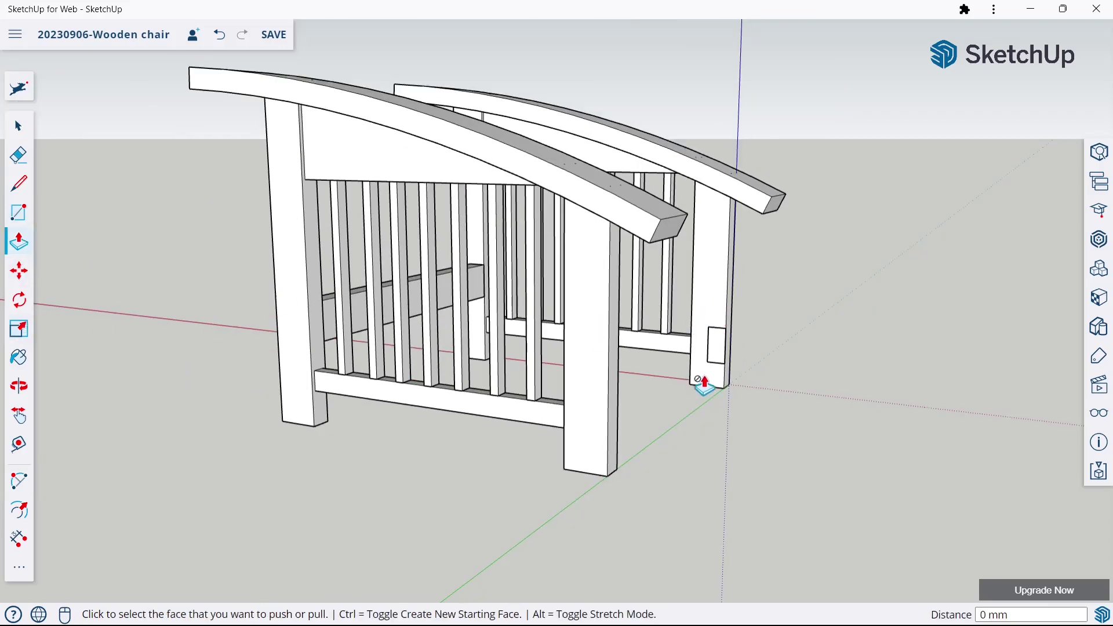
click(717, 354)
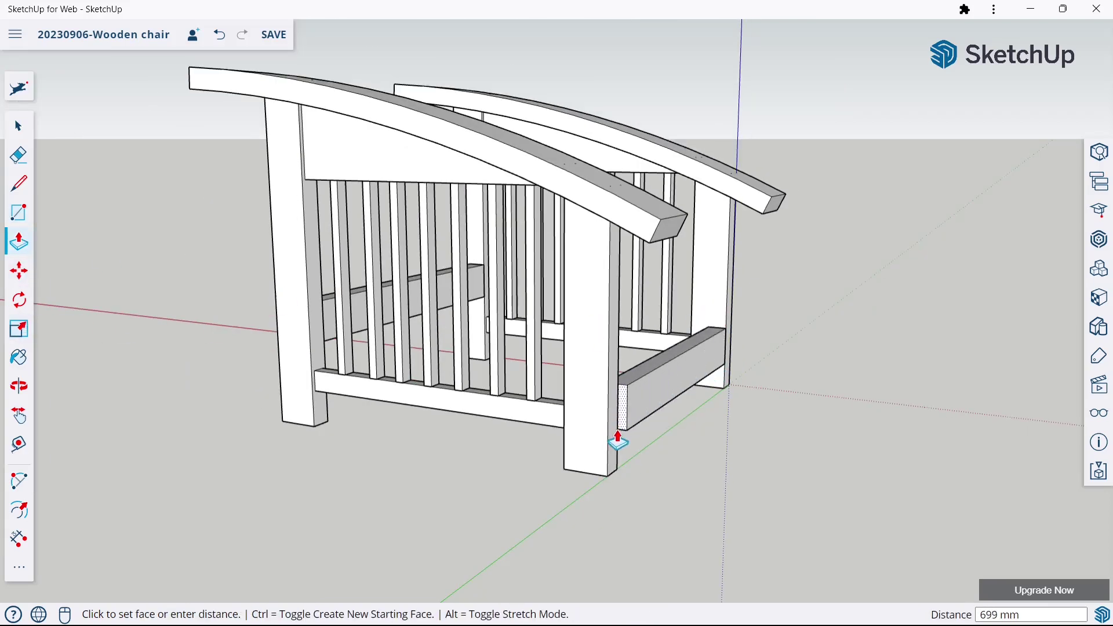
click(615, 463)
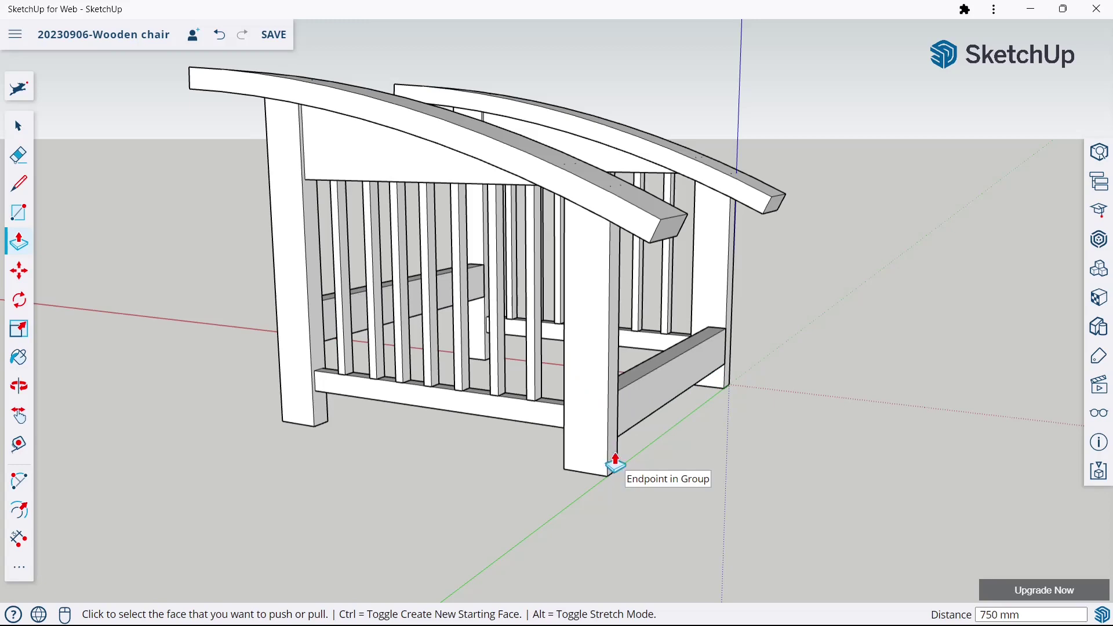
- Select the cross rails from a front view of the chair
click(30, 132)
mouse_move(852, 377)
middle_down()
mouse_move(557, 402)
mouse_move(598, 454)
mouse_move(596, 499)
middle_up()
drag(554, 273, 553, 272)
click(551, 388)
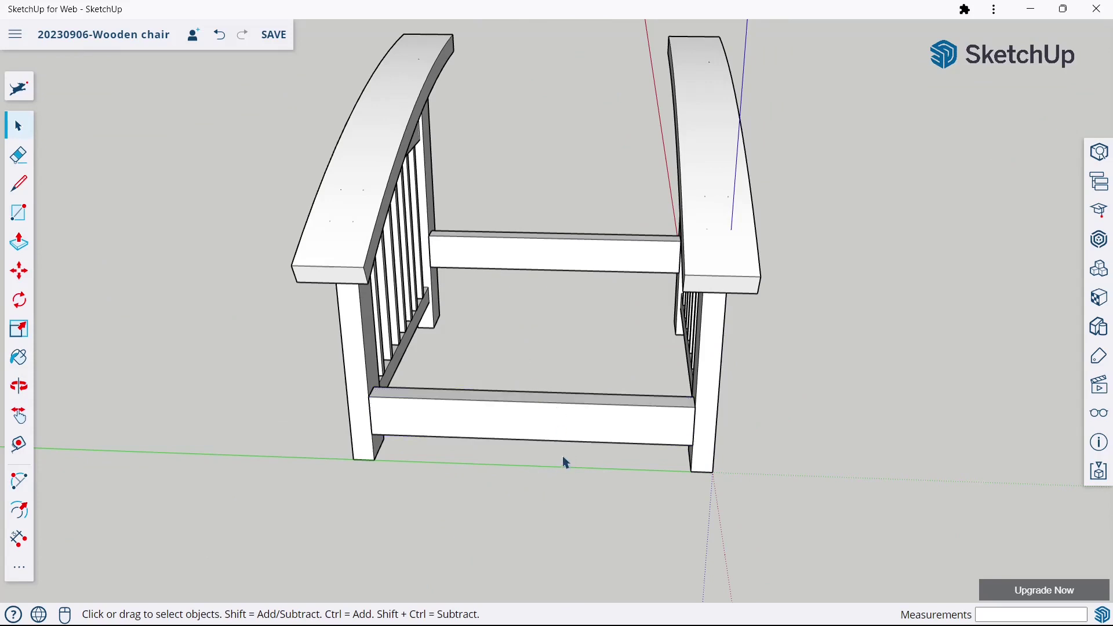
drag(563, 440, 505, 213)
right_click(513, 238)
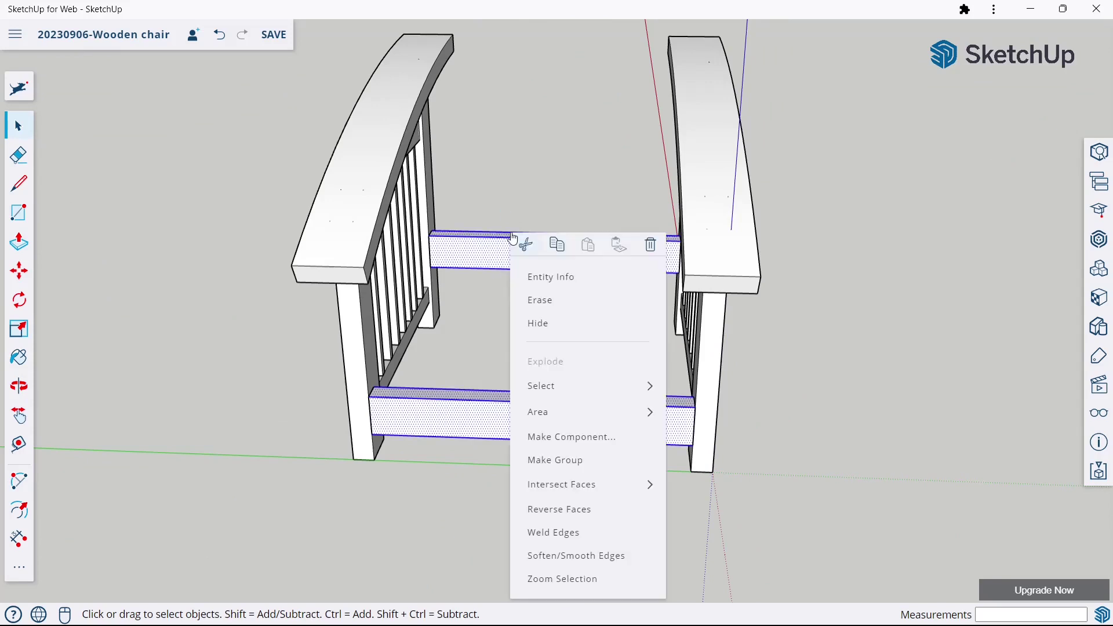
key(Escape)
click(512, 345)
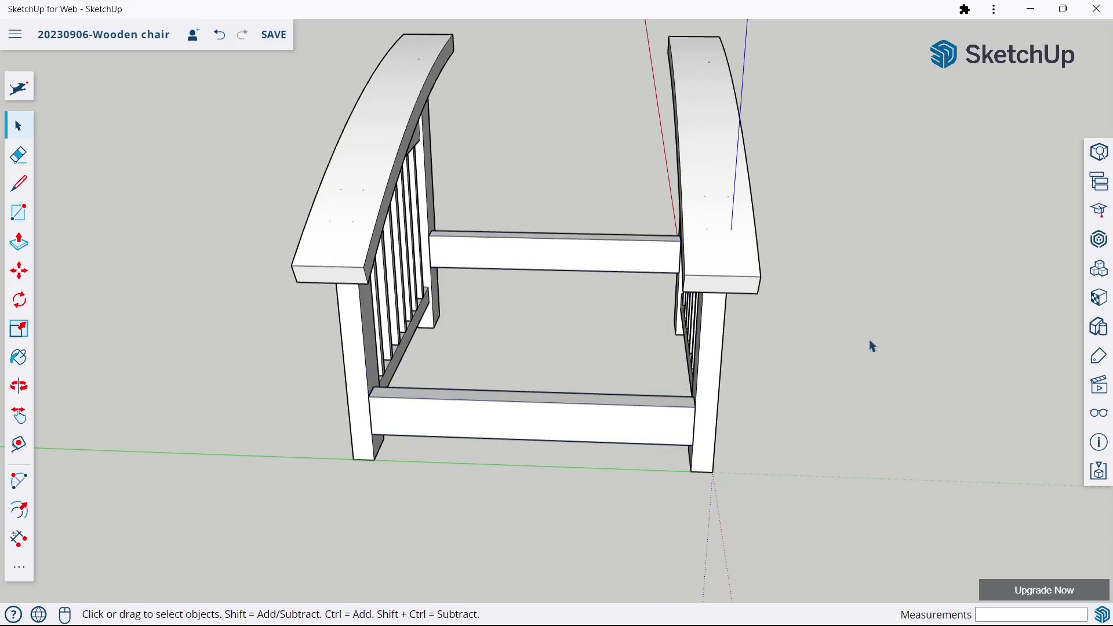
middle_drag(870, 345, 807, 325)
mouse_move(806, 325)
mouse_down()
mouse_move(526, 454)
mouse_move(371, 375)
mouse_up()
key(space)
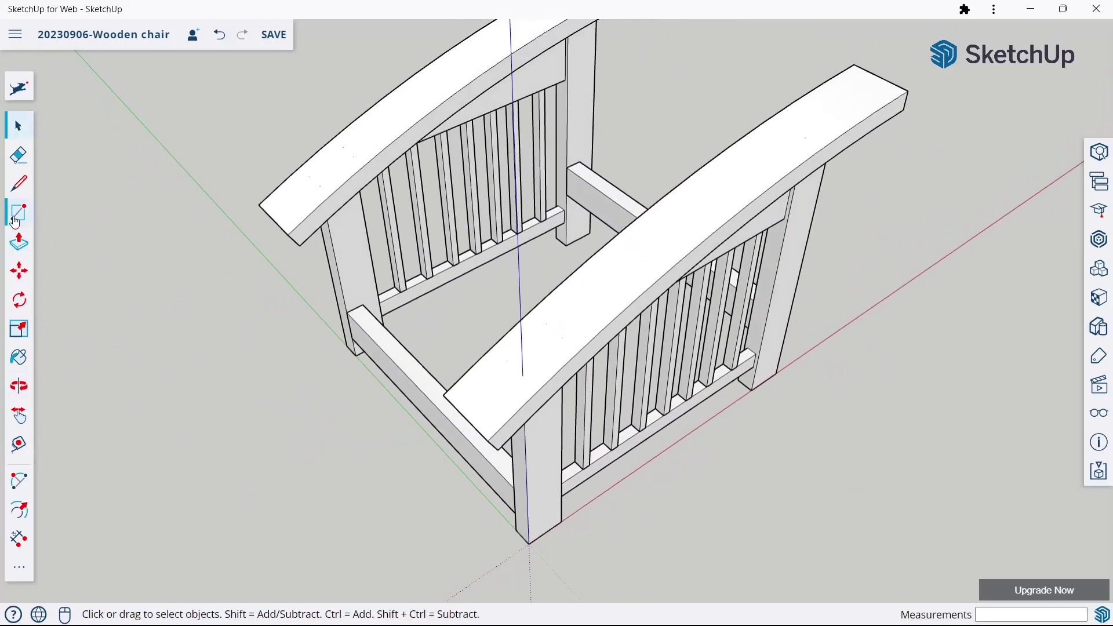
- Draw the sloping rail outline along the inside of the side frame
click(20, 184)
scroll(455, 203, up, 3)
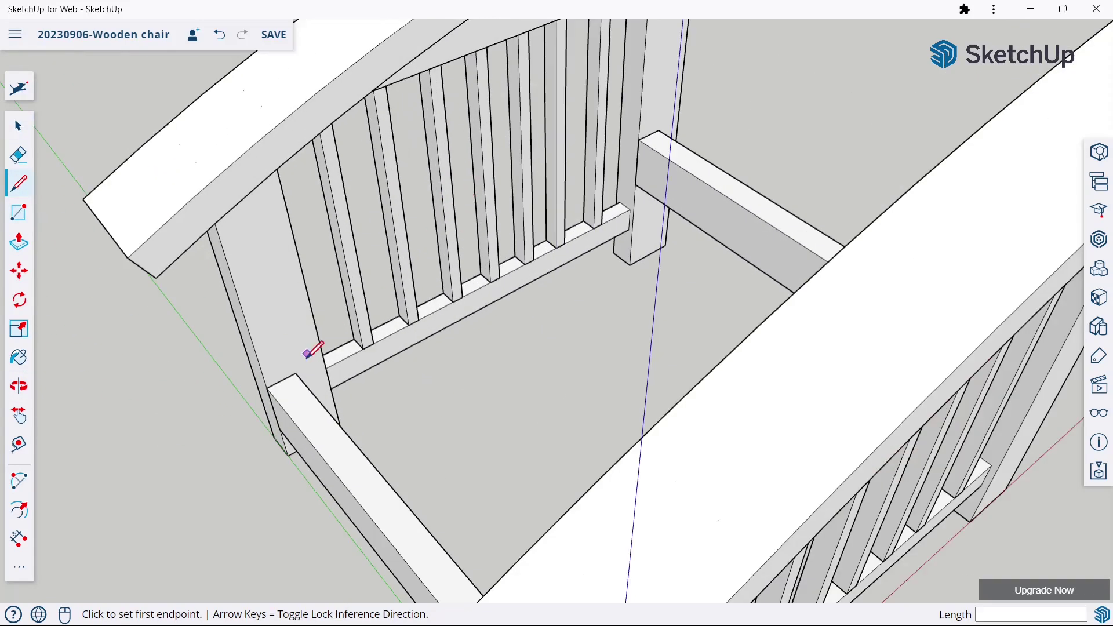
click(295, 372)
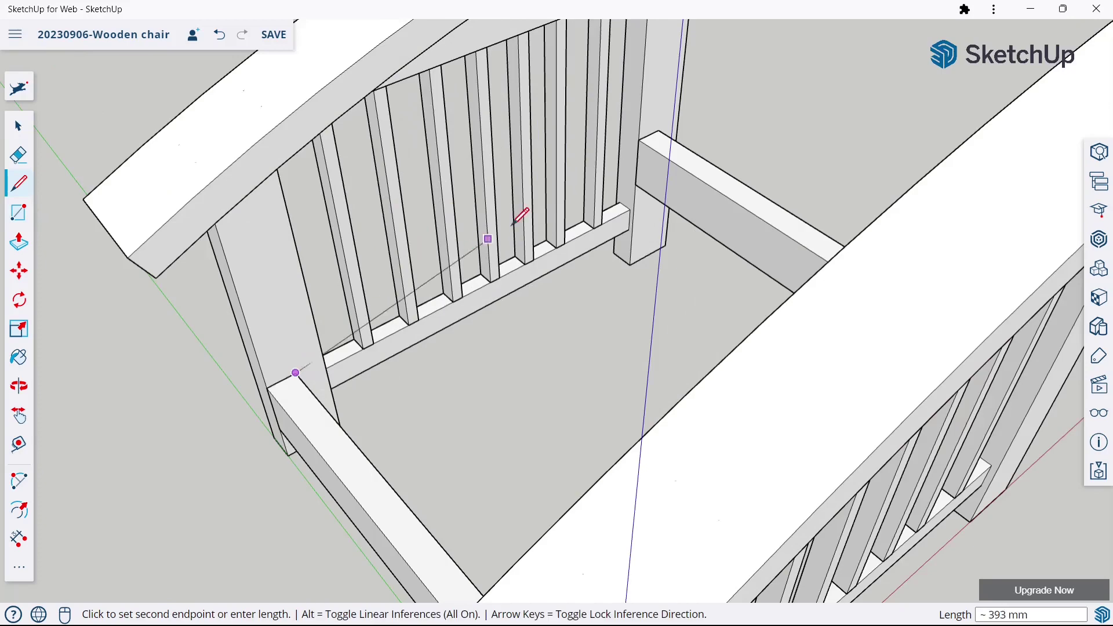
click(639, 140)
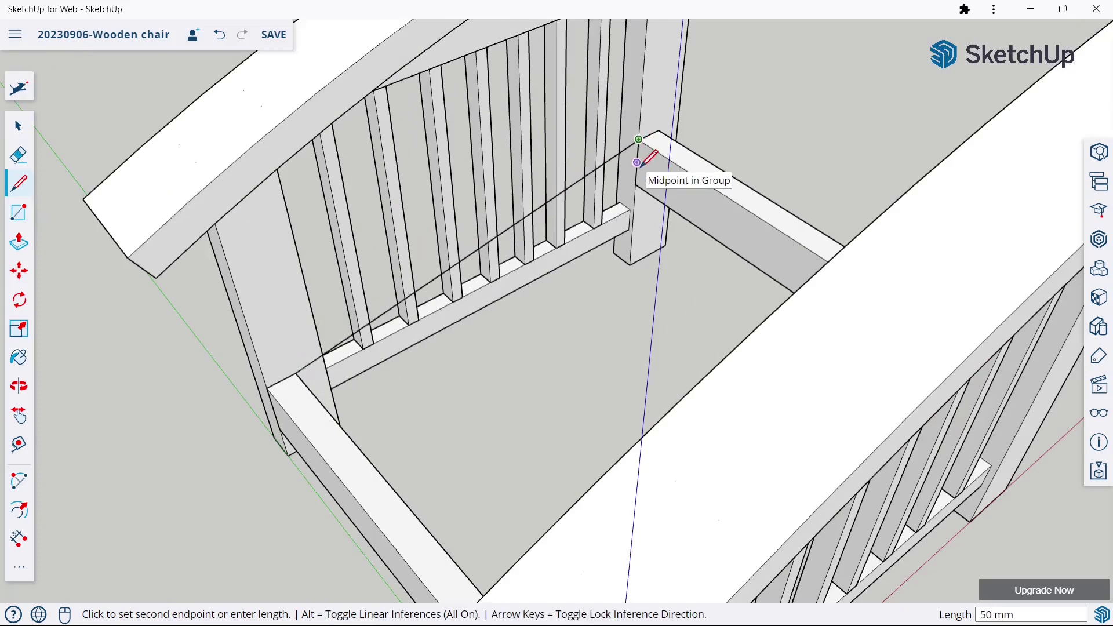
mouse_move(641, 165)
middle_down()
mouse_move(557, 316)
mouse_move(280, 326)
middle_up()
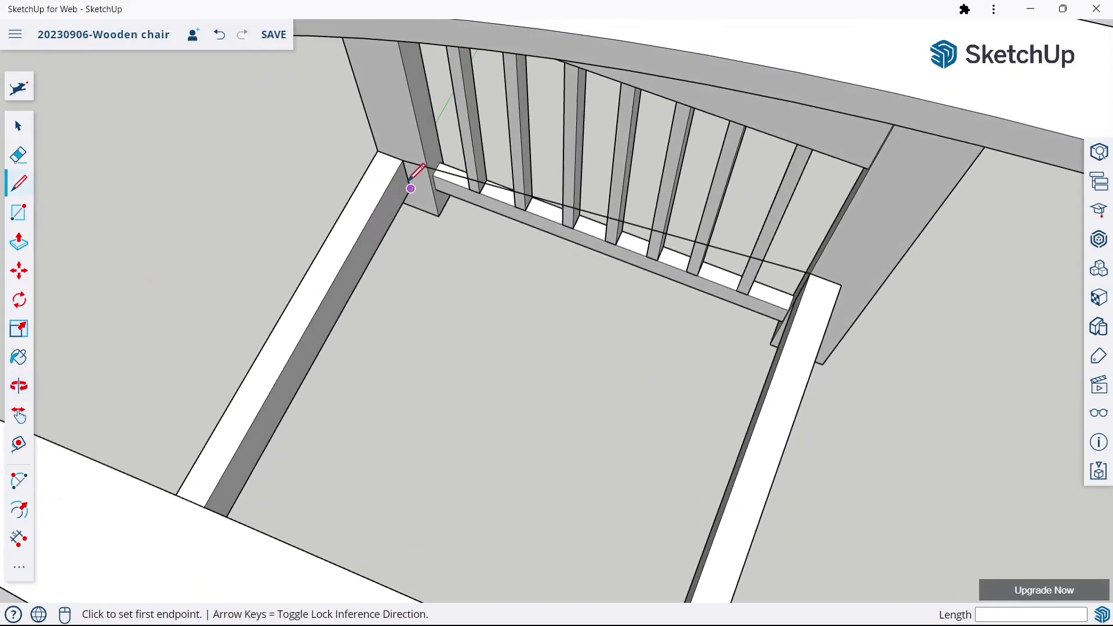
mouse_move(442, 243)
middle_down()
mouse_move(443, 155)
mouse_move(422, 205)
mouse_move(700, 279)
mouse_move(855, 236)
mouse_move(703, 200)
middle_up()
click(399, 207)
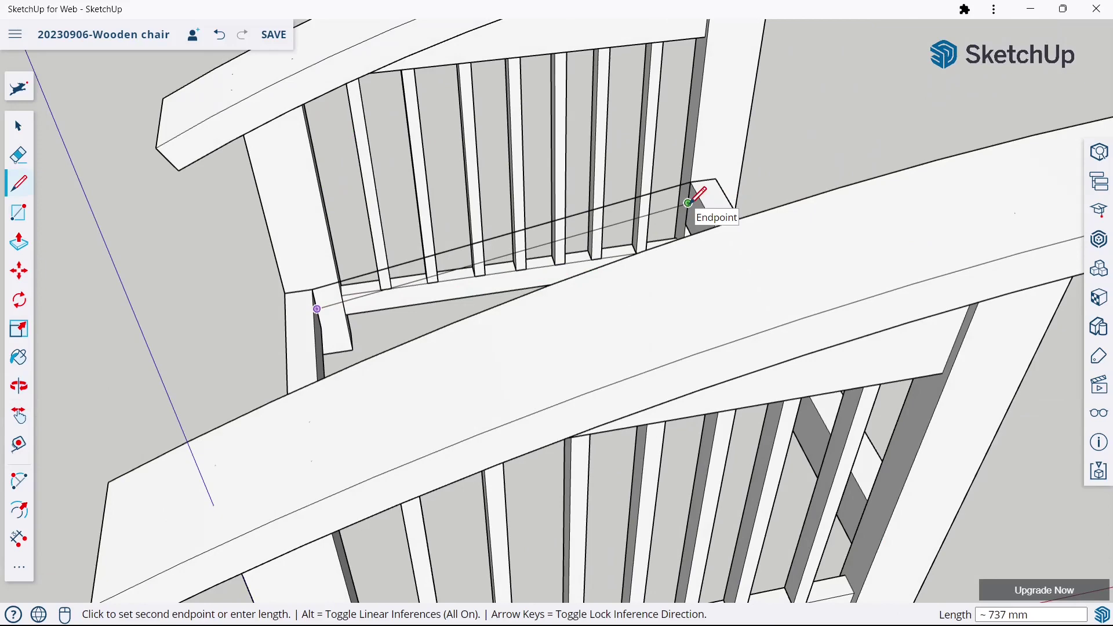
click(688, 202)
mouse_move(586, 211)
middle_down()
mouse_move(785, 231)
mouse_move(191, 228)
middle_up()
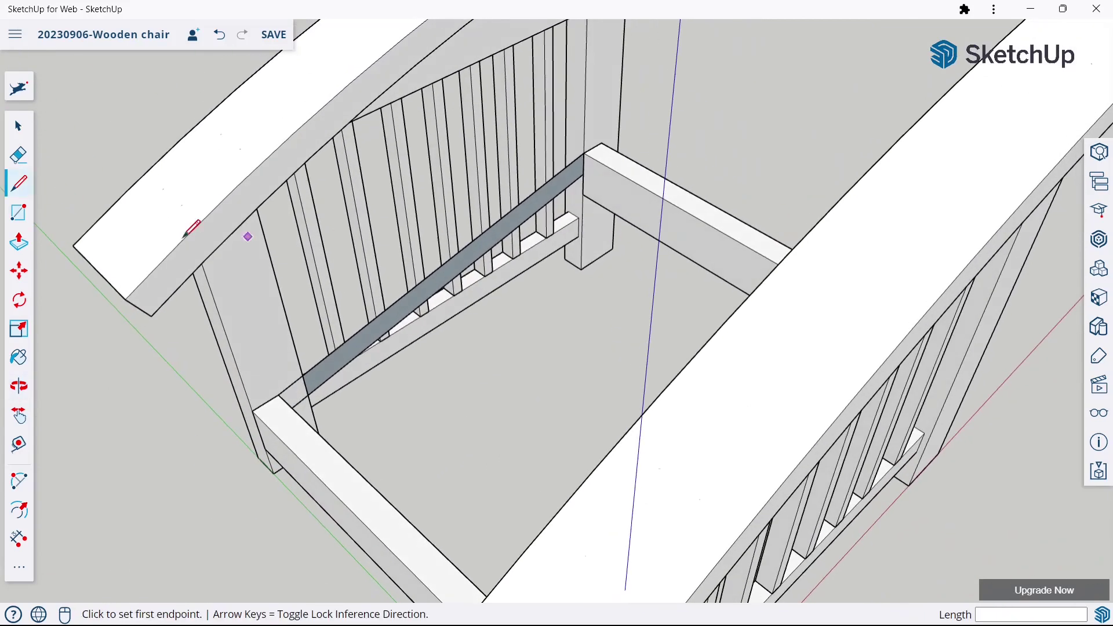
- Push/Pull the sloping rail face 50 mm, then thicken it by 30 mm
click(19, 242)
click(374, 329)
text(50)
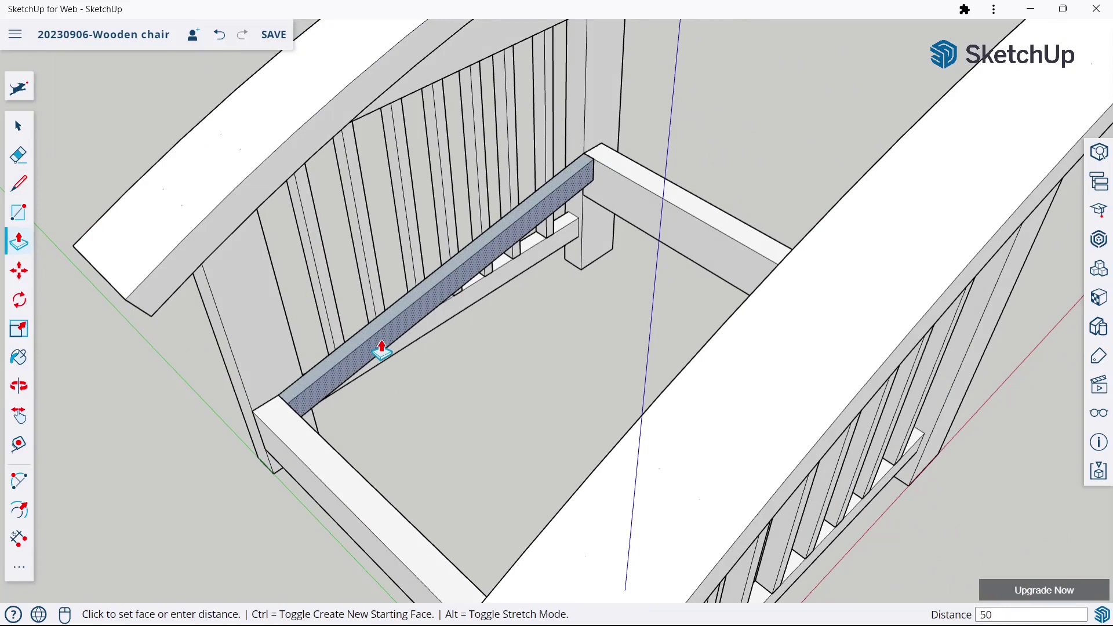
key(Return)
scroll(487, 288, down, 3)
mouse_move(486, 288)
middle_down()
mouse_move(663, 254)
mouse_move(638, 319)
middle_up()
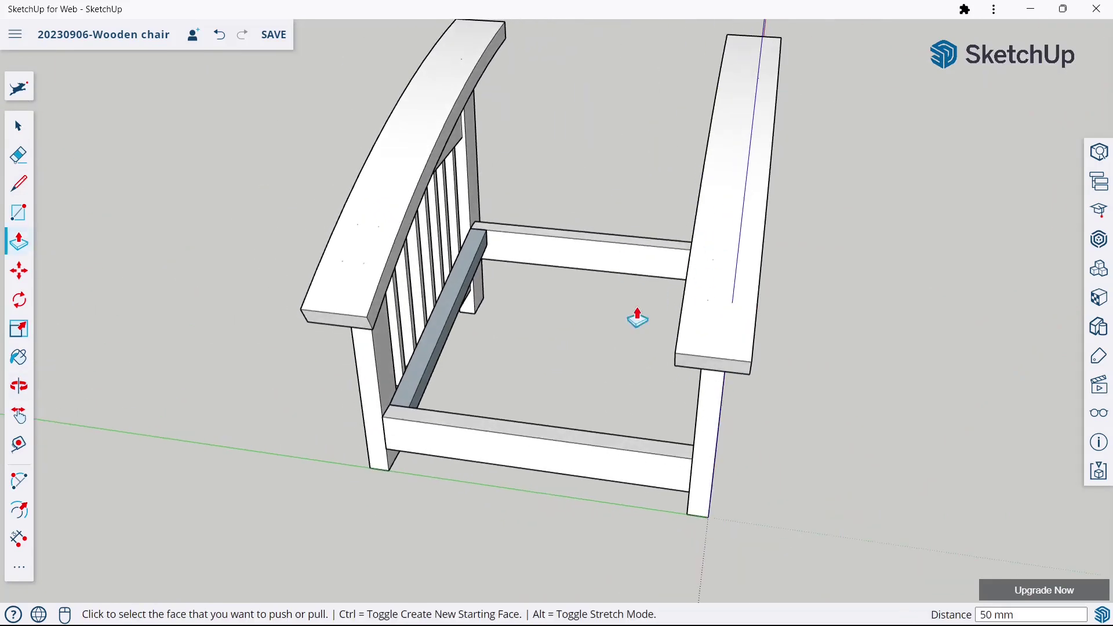
mouse_move(583, 343)
middle_down()
mouse_move(499, 284)
mouse_move(450, 288)
mouse_move(429, 368)
middle_up()
scroll(429, 368, up, 3)
click(425, 336)
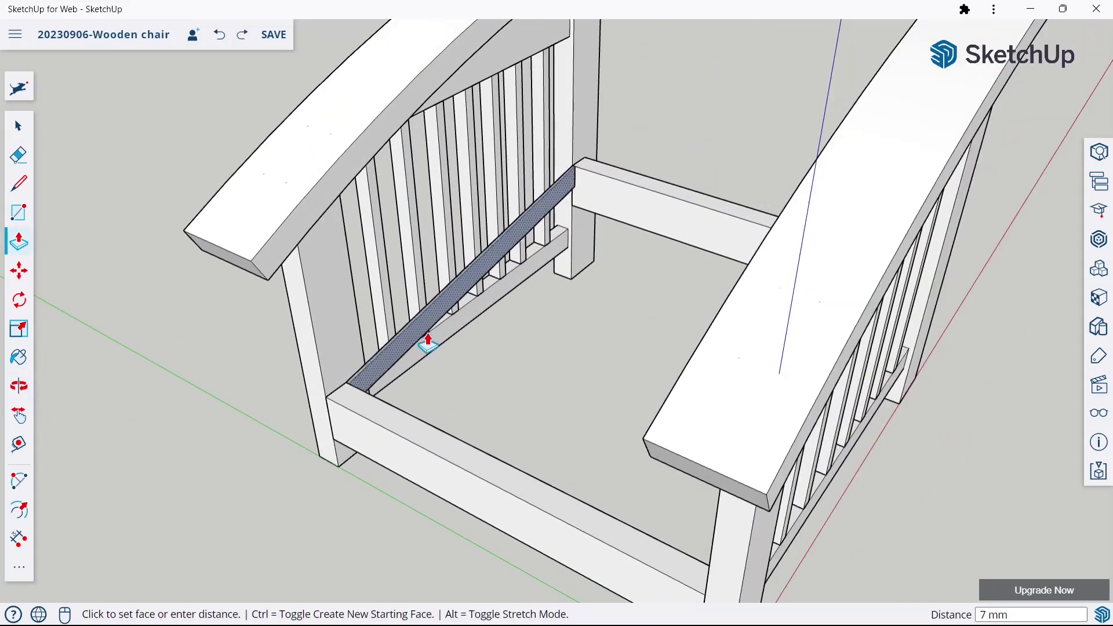
text(30)
key(Return)
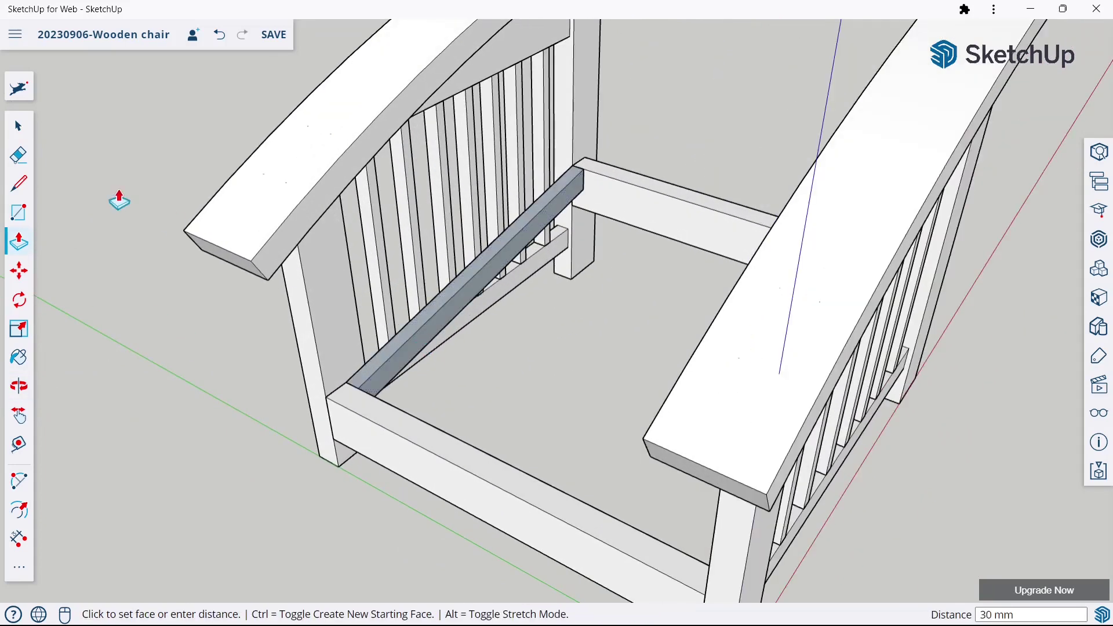
- Select the whole sloping rail and make it its own group
click(35, 129)
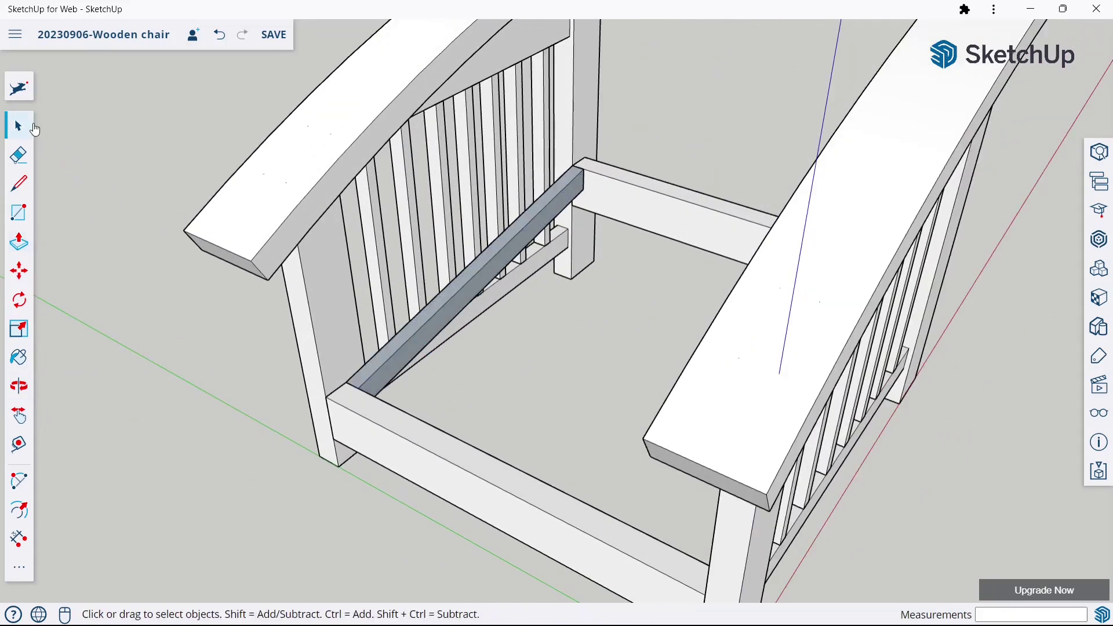
triple_click(438, 304)
right_click(439, 308)
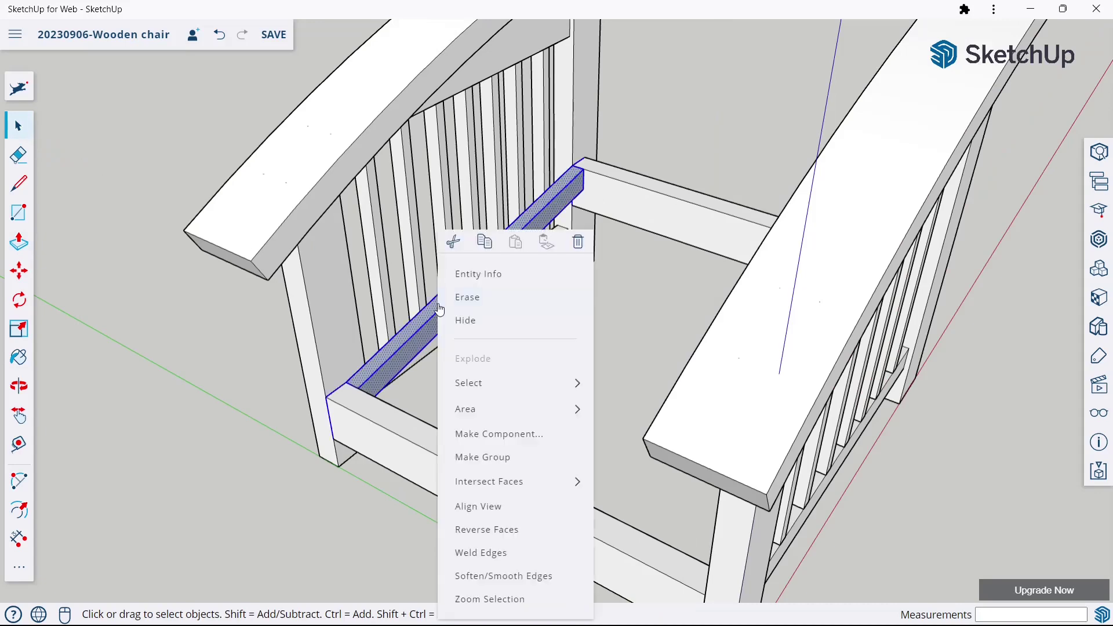
click(482, 456)
click(521, 391)
mouse_move(522, 392)
middle_down()
mouse_move(684, 355)
mouse_move(616, 350)
middle_up()
- Copy the seat slat twice along the back rail with Move and Ctrl
click(19, 272)
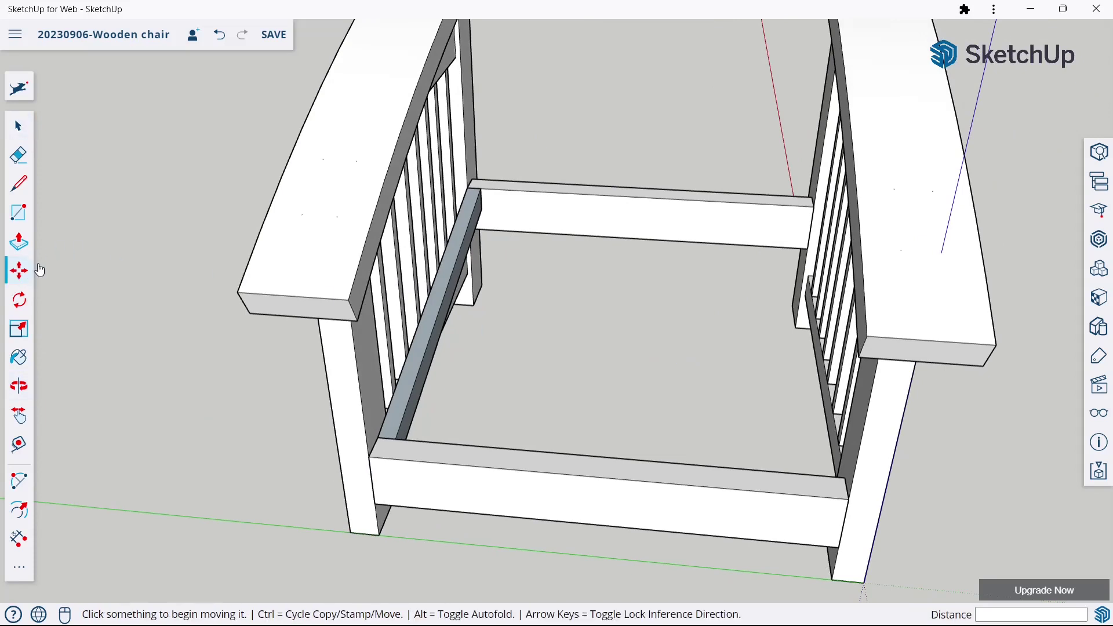
scroll(476, 183, up, 5)
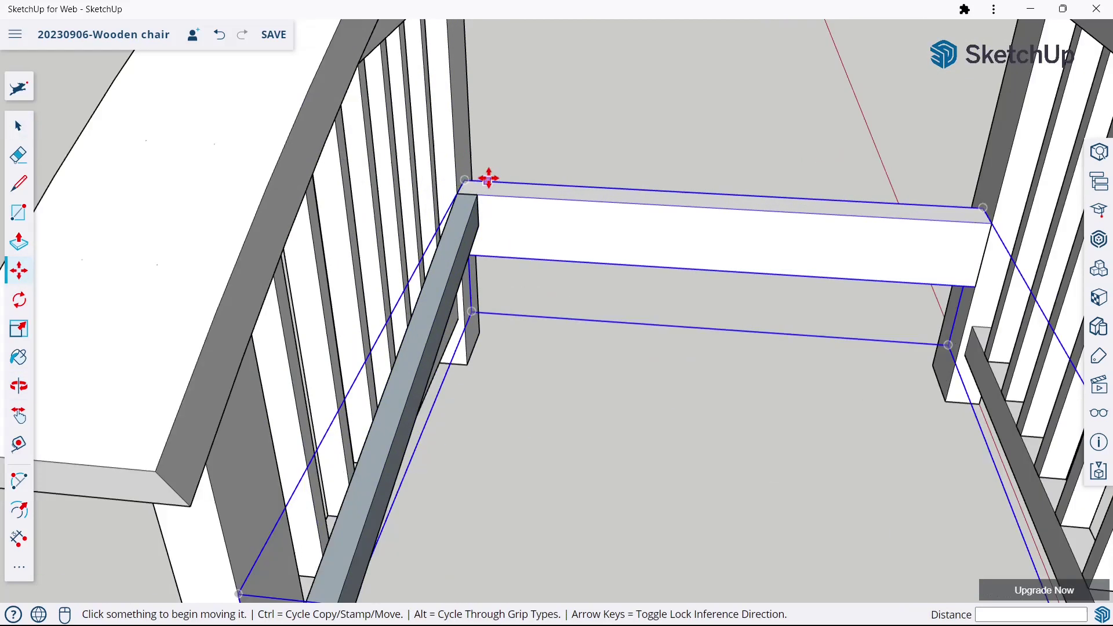
key(ctrl)
click(457, 193)
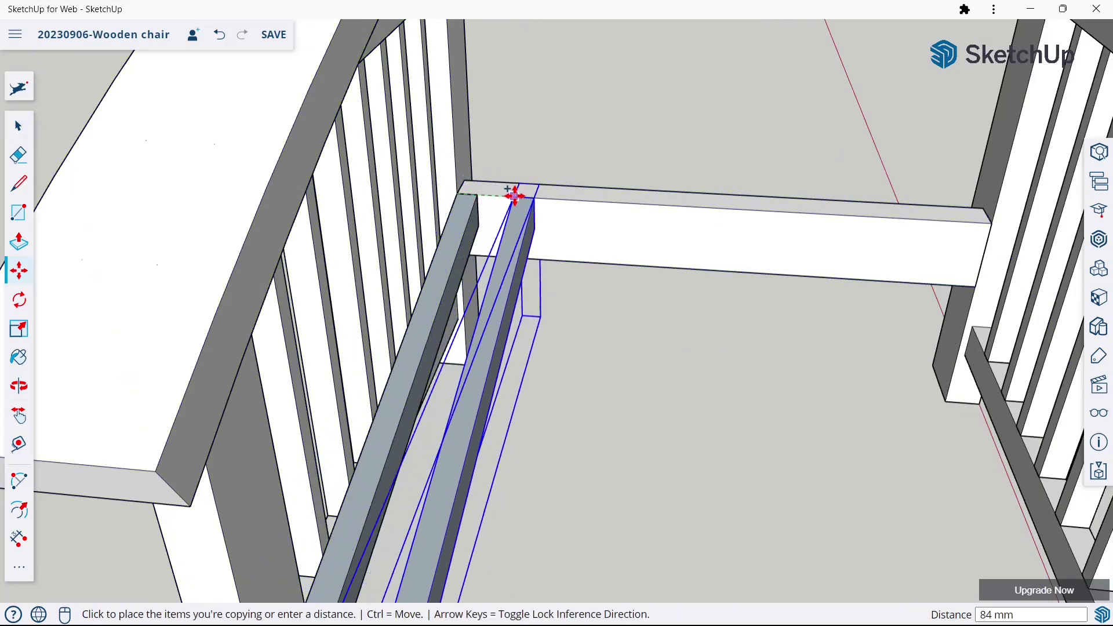
click(514, 196)
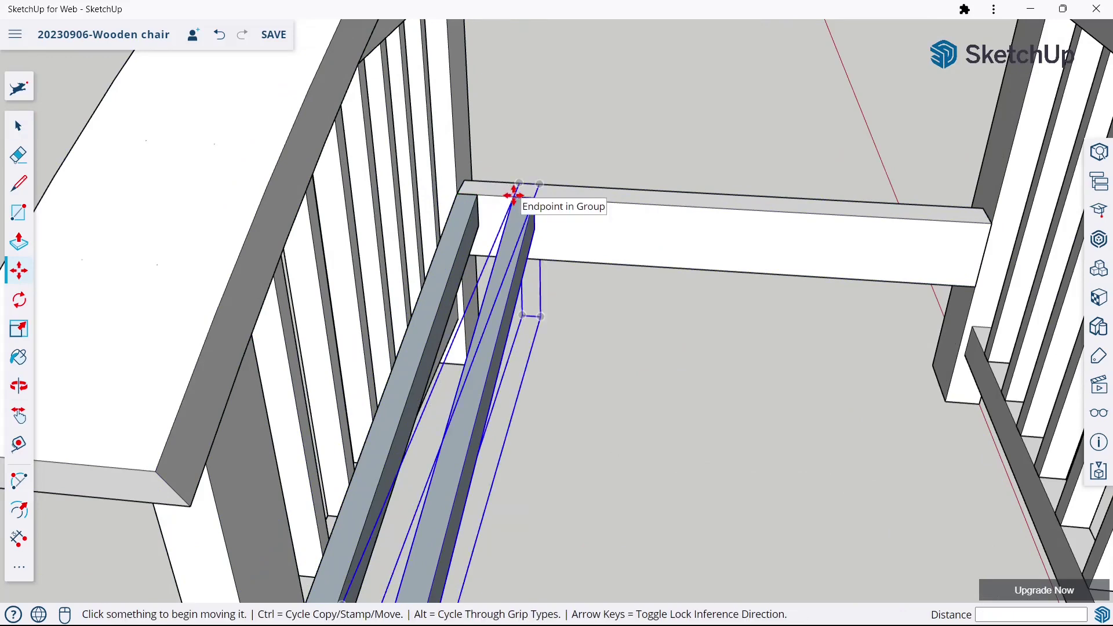
key(ctrl)
click(515, 195)
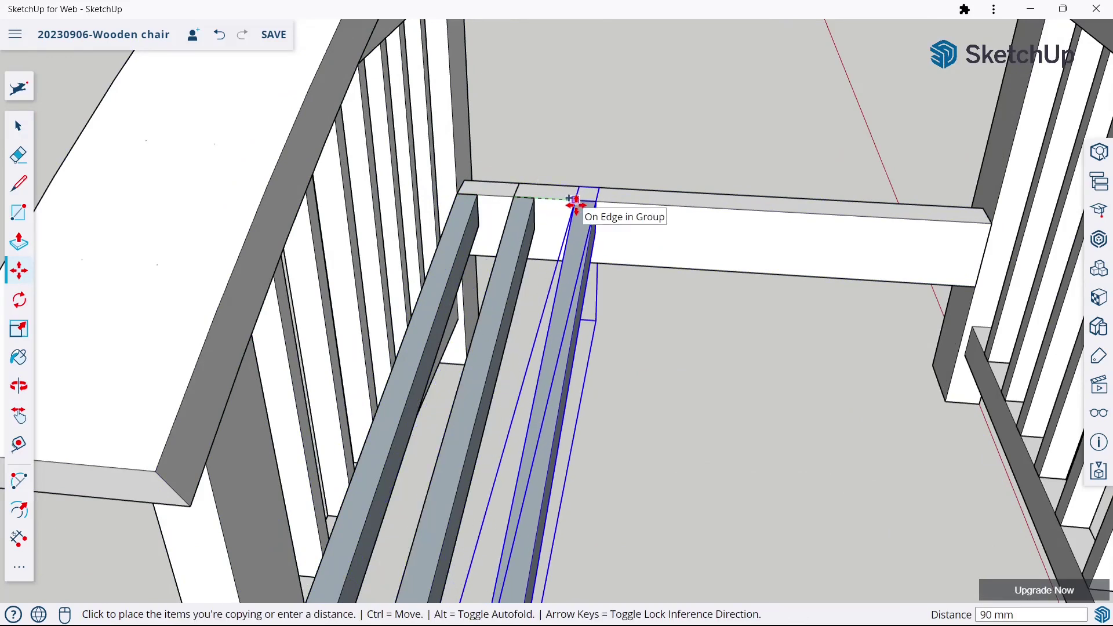
mouse_move(575, 204)
middle_down()
mouse_move(599, 251)
mouse_move(579, 231)
middle_up()
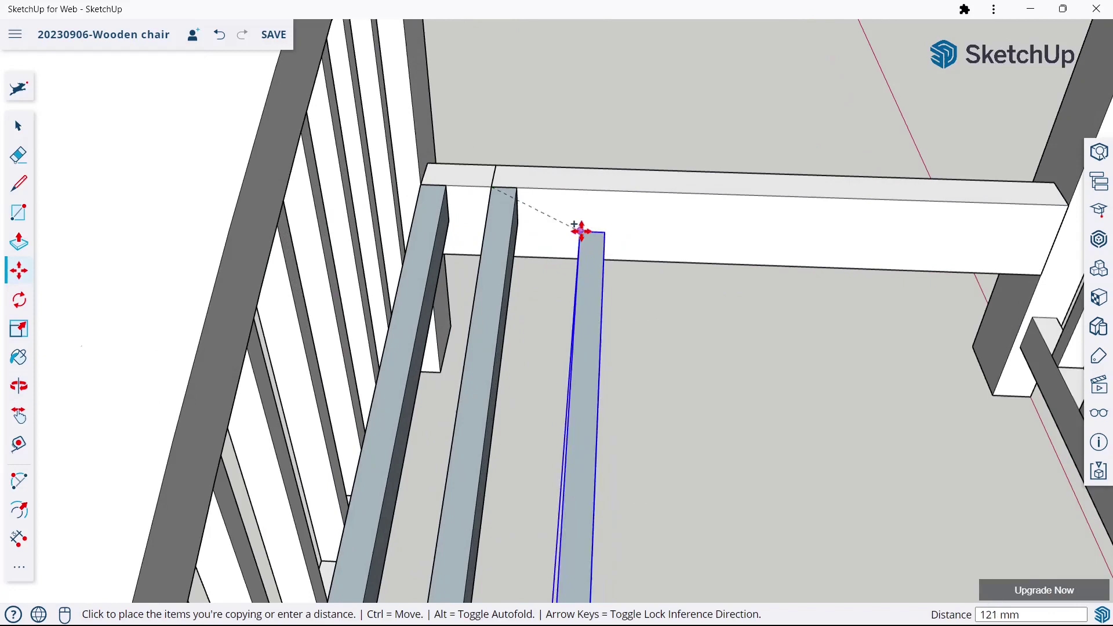
click(559, 191)
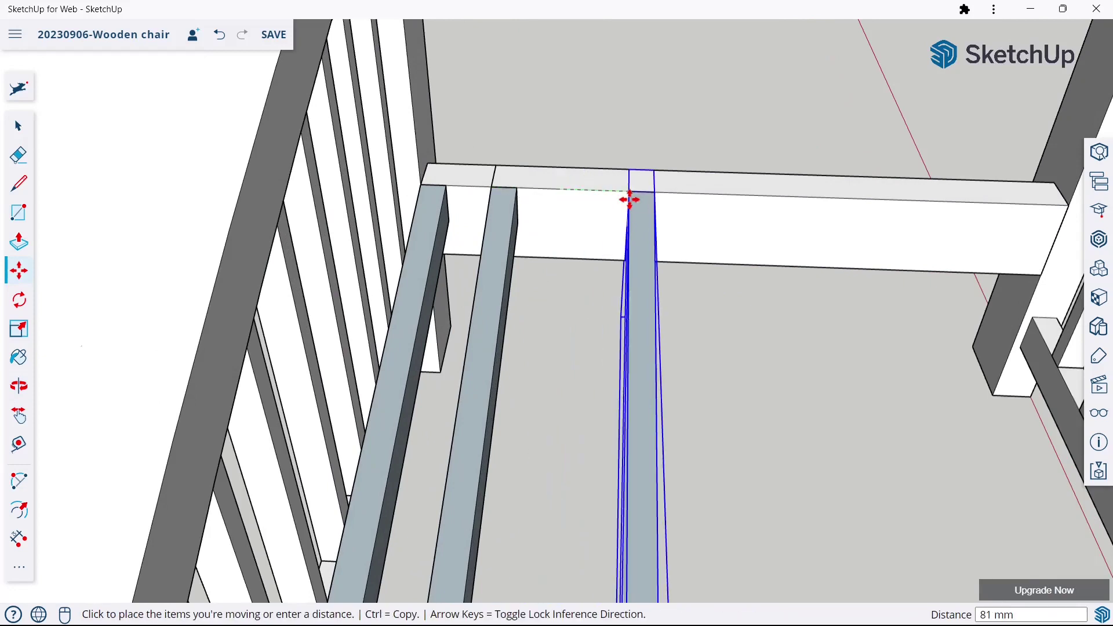
- Copy more slats across the seat until eight slats reach the right side
key(ctrl)
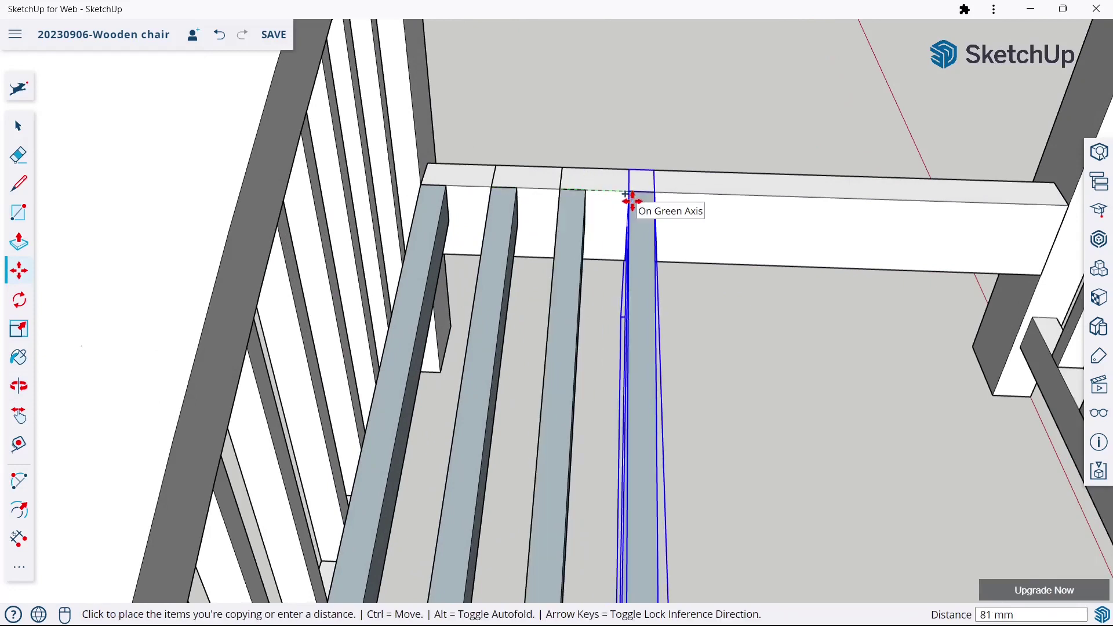
click(634, 191)
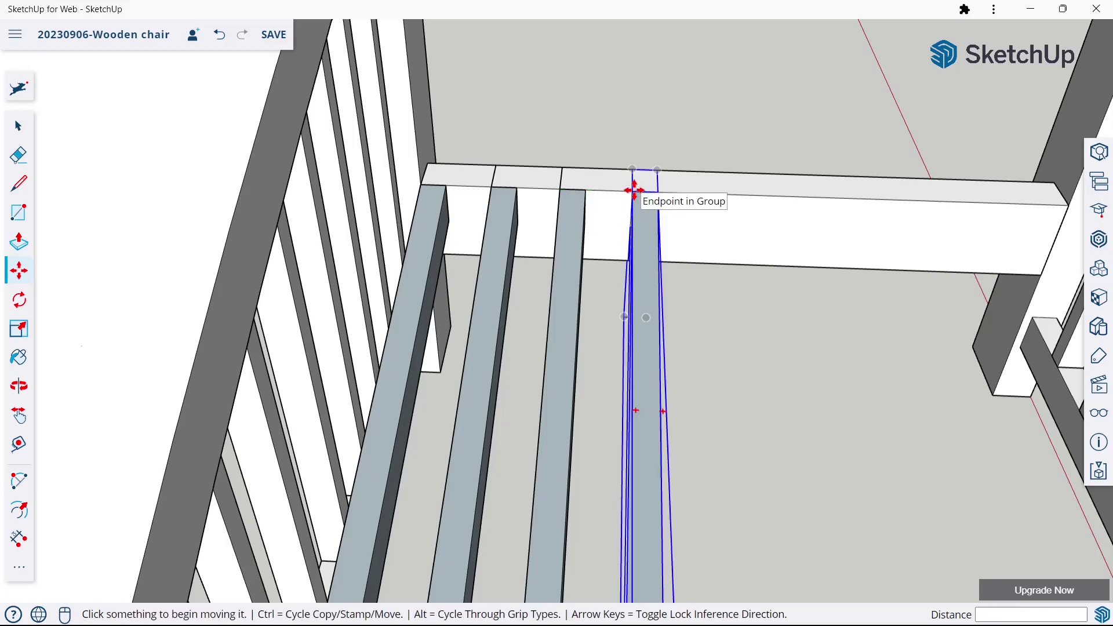
click(633, 190)
click(708, 193)
scroll(531, 186, down, 5)
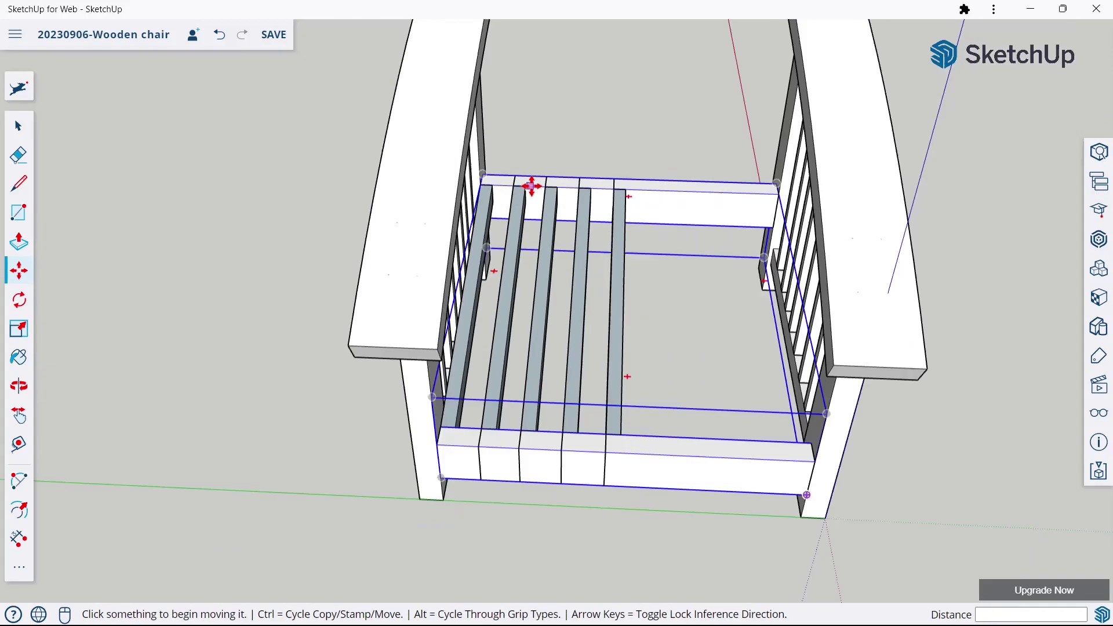
scroll(531, 185, up, 5)
scroll(738, 211, down, 3)
click(504, 167)
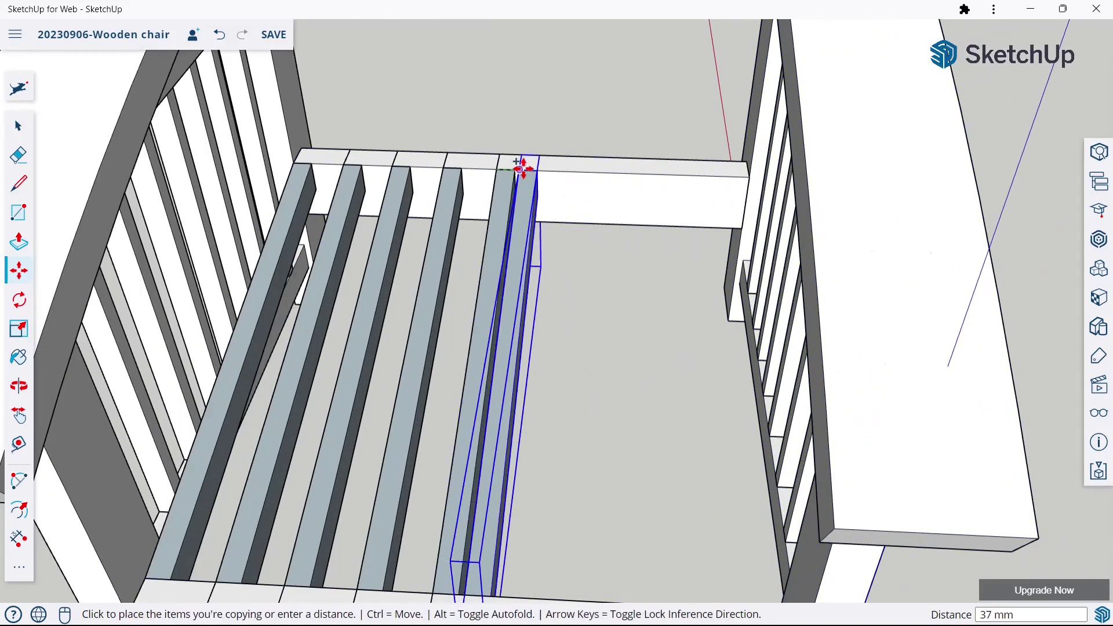
click(554, 172)
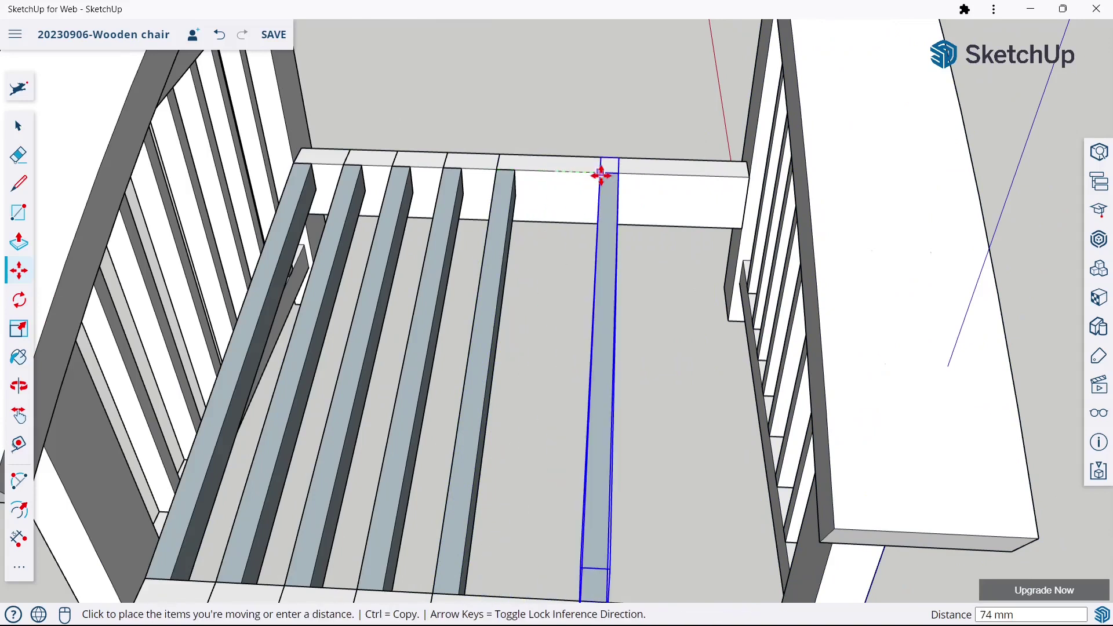
click(620, 174)
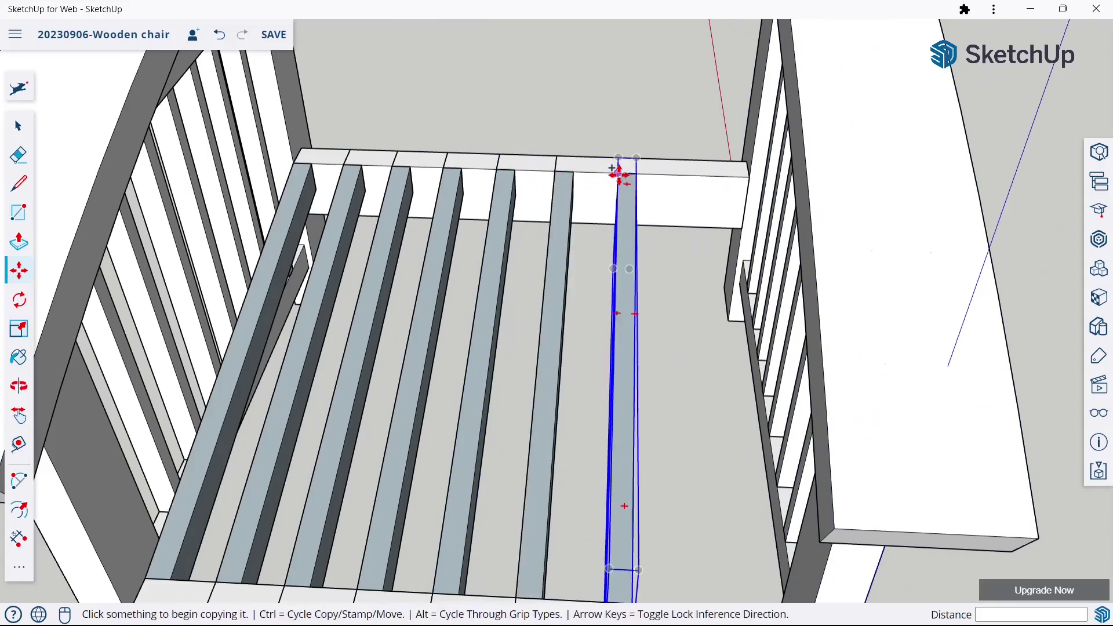
key(ctrl)
key(ctrl)
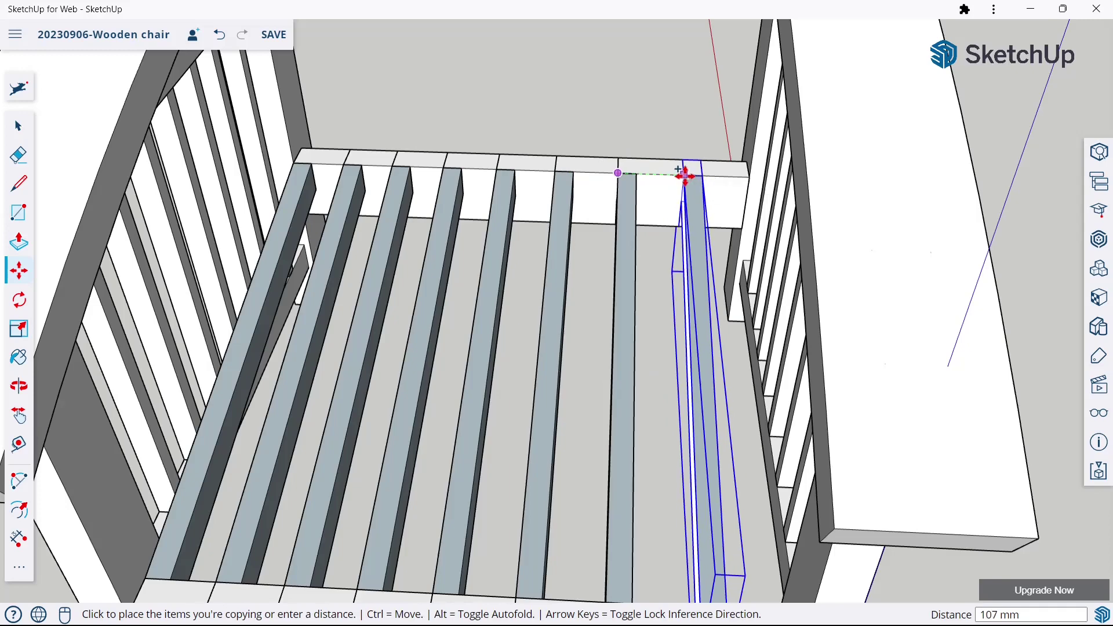
click(675, 174)
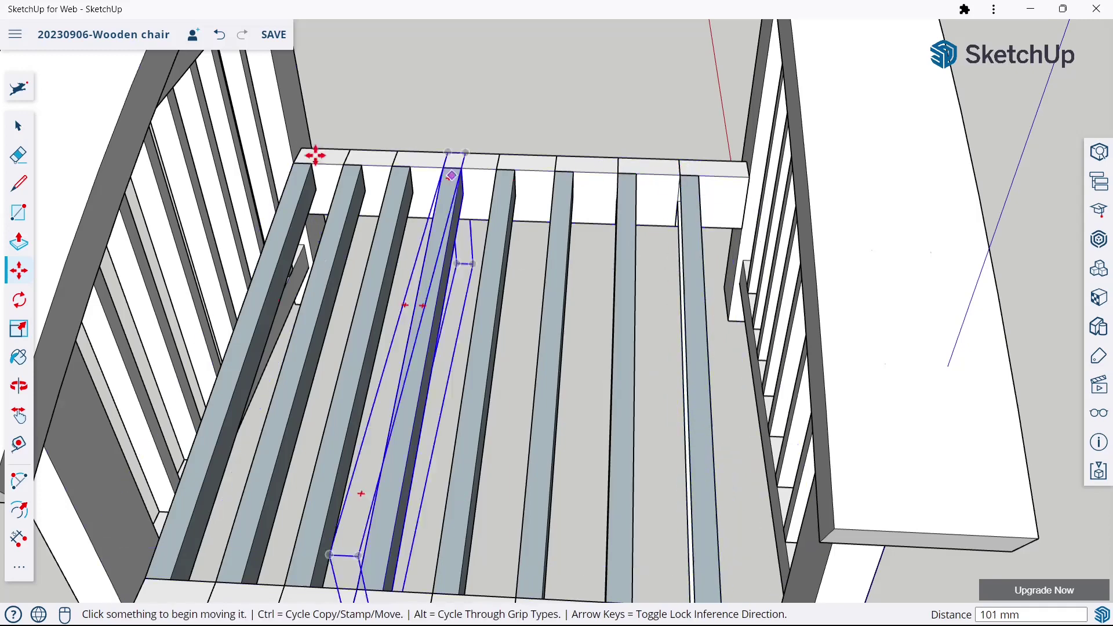
key(shift+z)
- Explode the seat and front rail group into separate parts
click(18, 125)
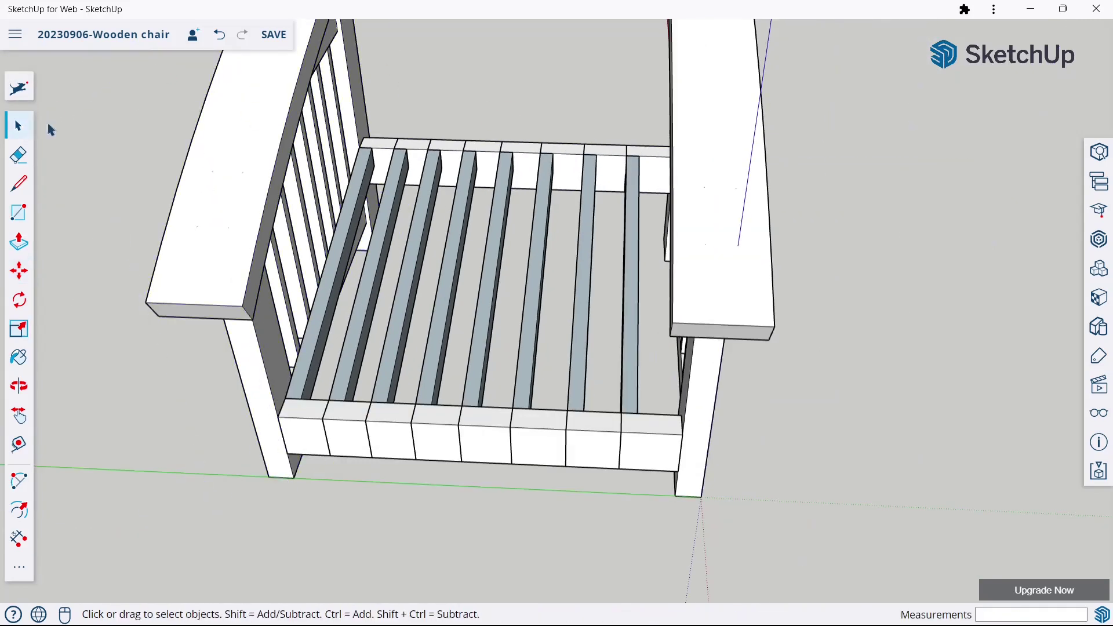
scroll(342, 170, down, 2)
scroll(342, 170, down, 3)
mouse_move(576, 236)
middle_down()
mouse_move(465, 100)
mouse_move(454, 149)
mouse_move(404, 143)
mouse_move(437, 241)
middle_up()
scroll(437, 242, up, 2)
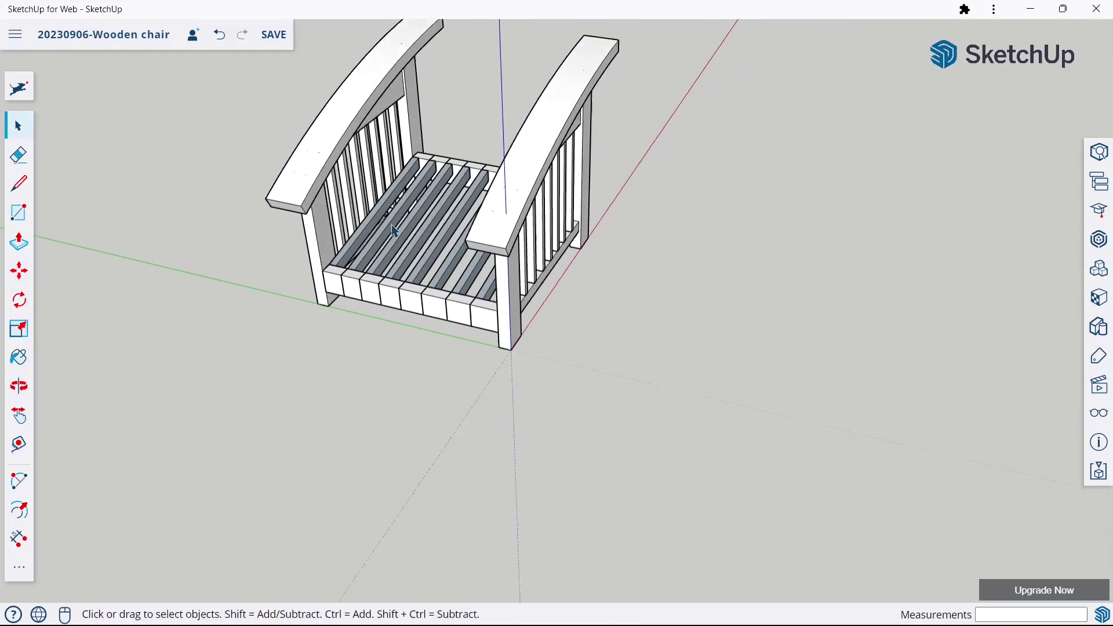
scroll(393, 199, up, 3)
click(457, 409)
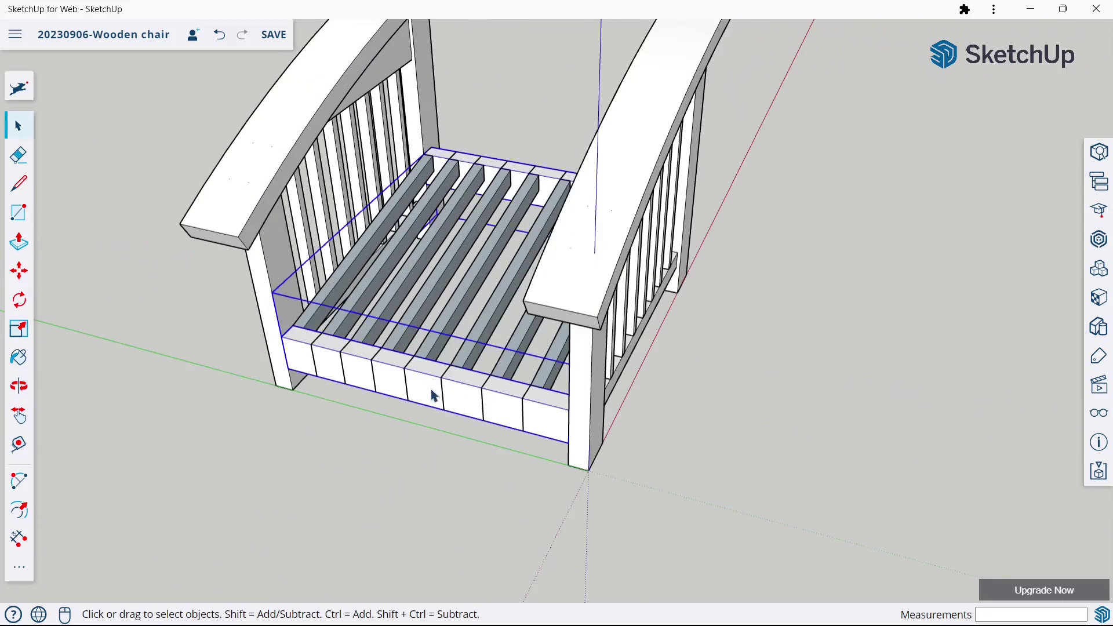
right_click(433, 393)
click(469, 388)
click(404, 451)
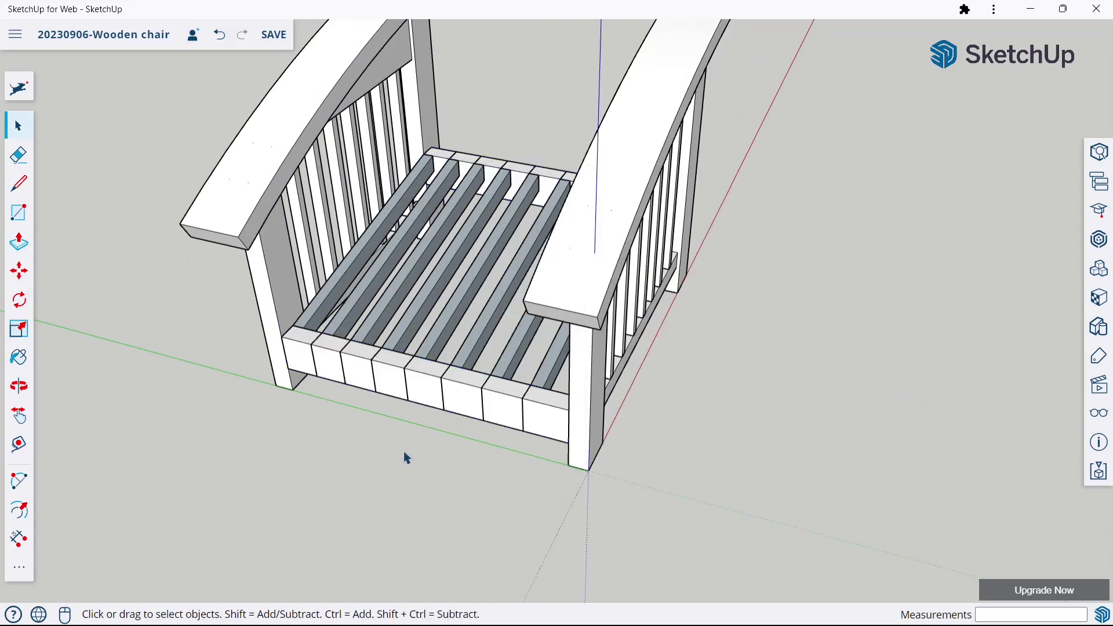
- Erase the leftmost seat slats, then undo the erasure
click(19, 155)
scroll(345, 337, up, 5)
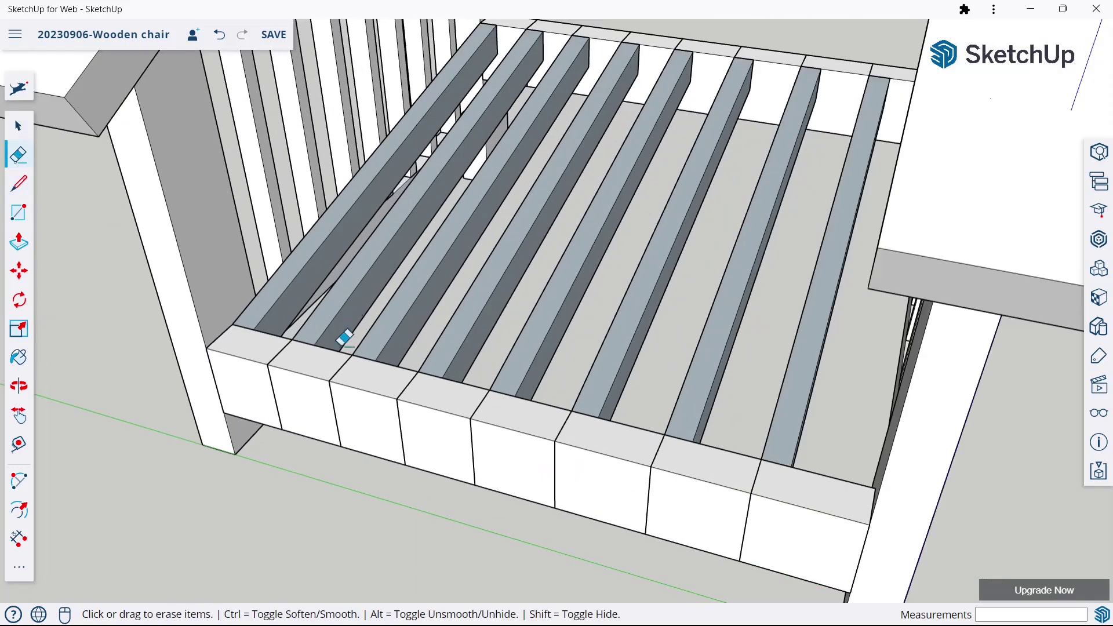
drag(336, 359, 366, 363)
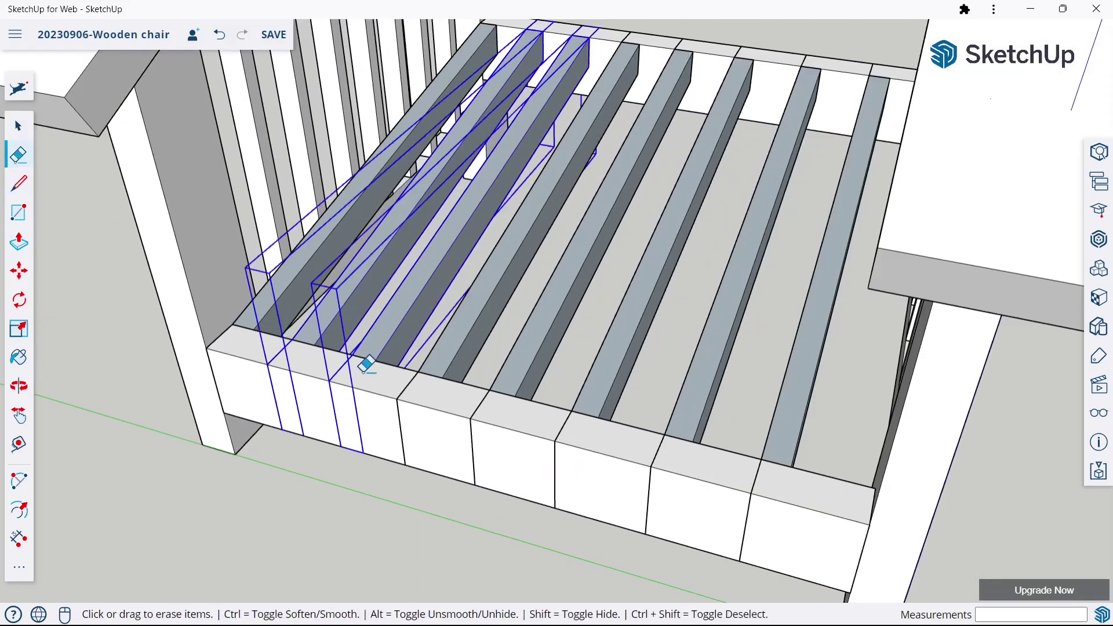
key(ctrl+z)
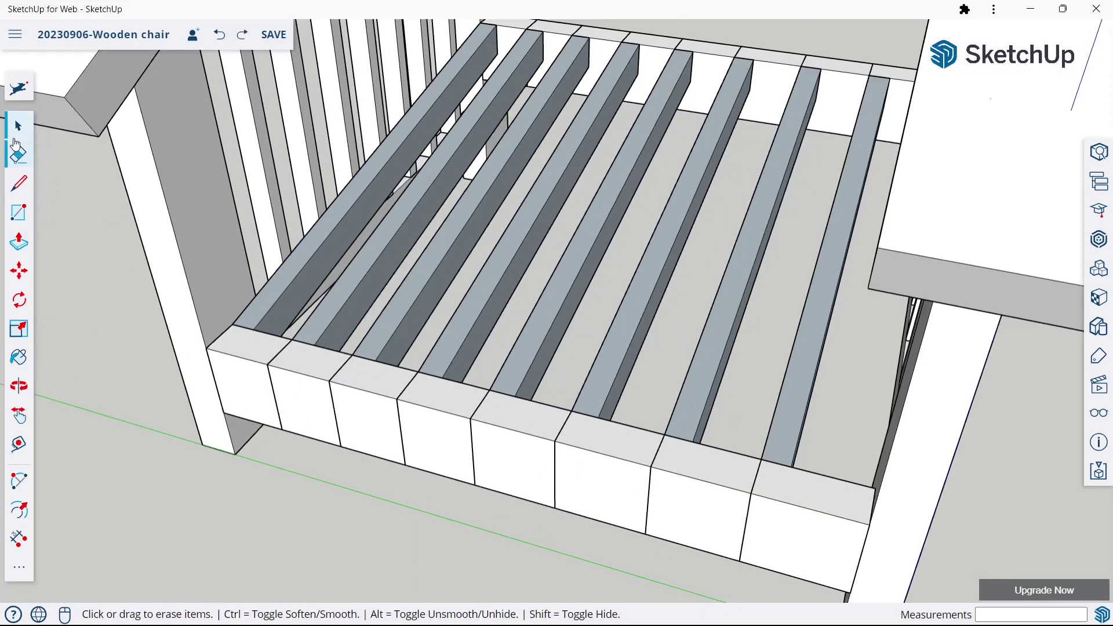
- Select the whole chair and explode it into loose parts
click(17, 127)
scroll(442, 293, down, 4)
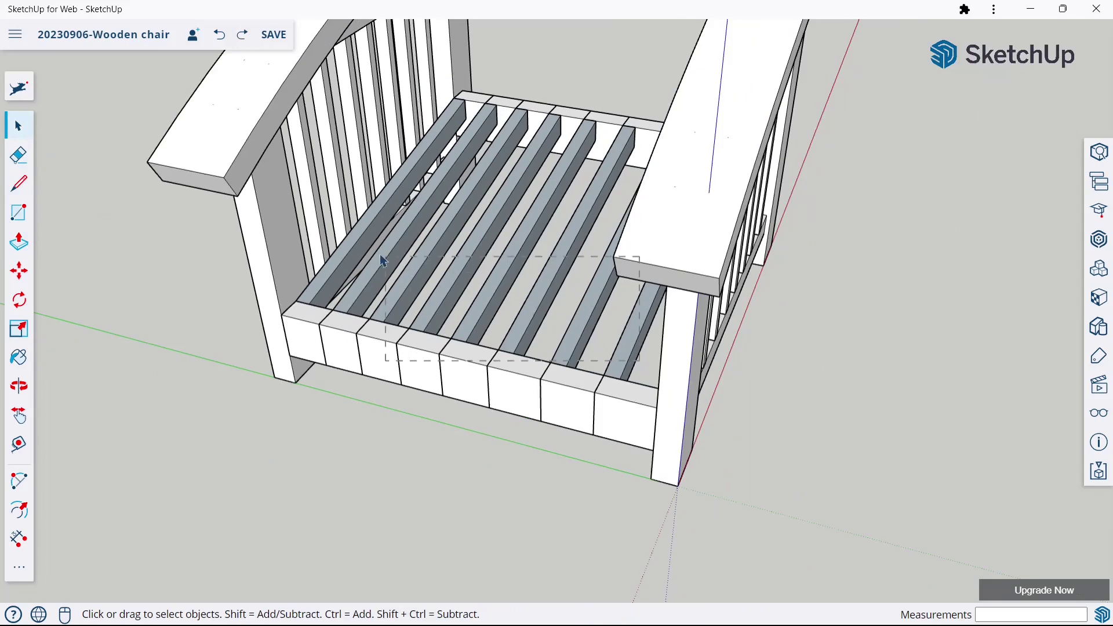
drag(357, 252, 355, 246)
click(457, 435)
middle_drag(584, 426, 688, 459)
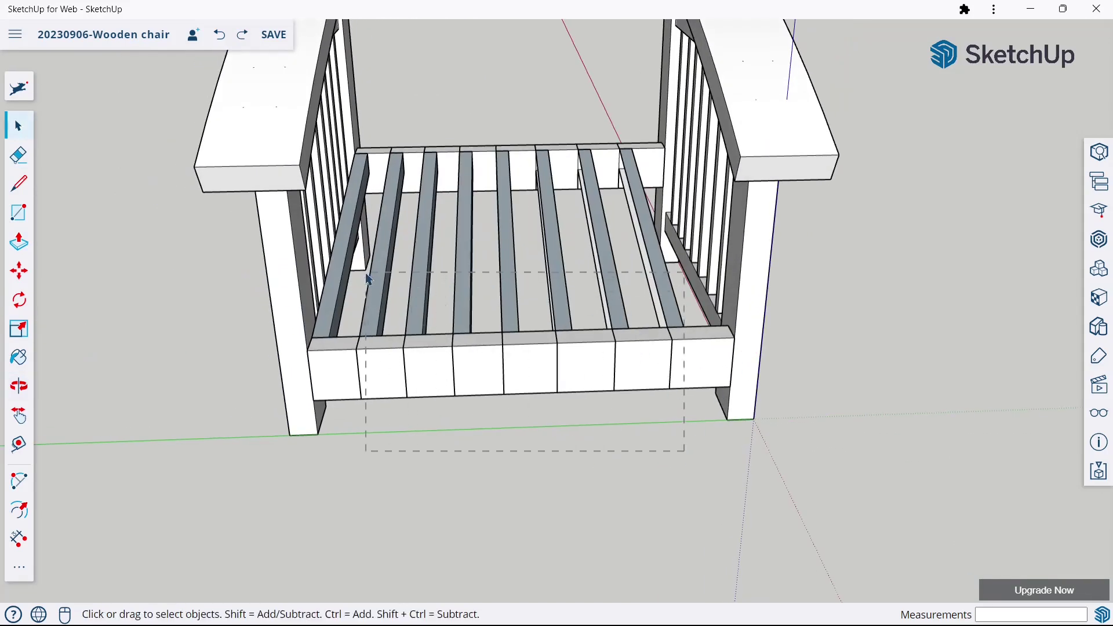
drag(365, 273, 361, 274)
click(564, 485)
triple_click(648, 381)
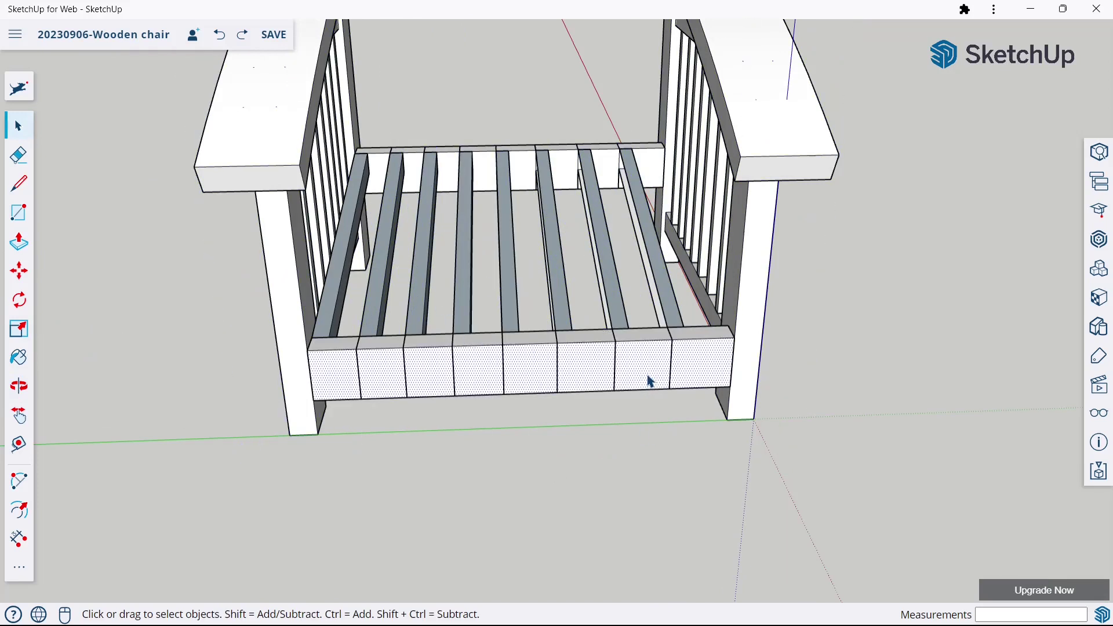
click(689, 477)
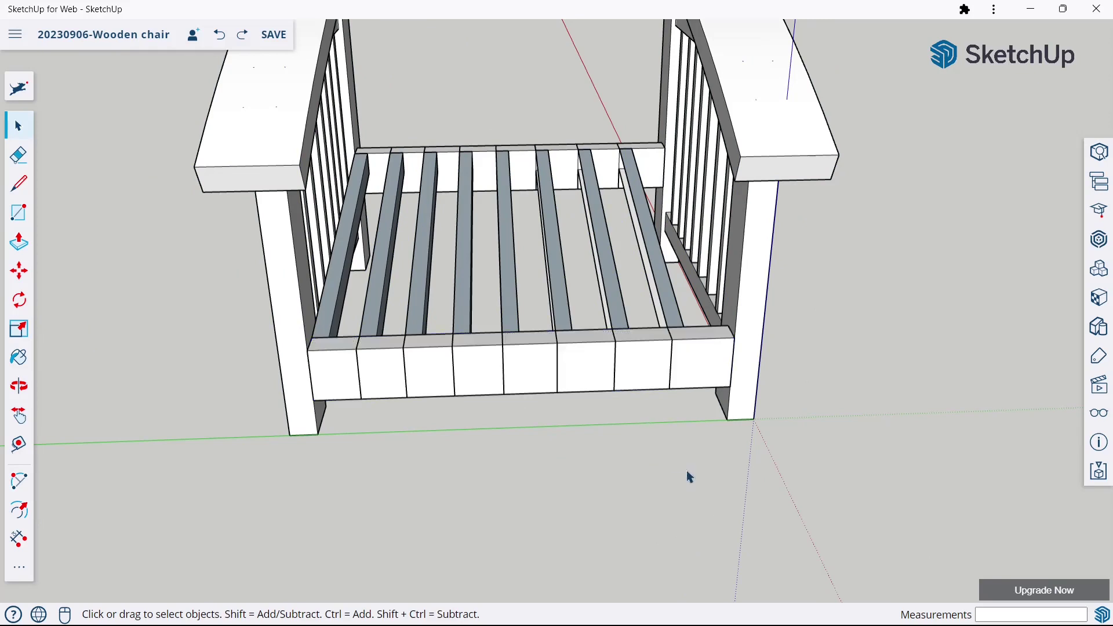
drag(337, 114, 337, 116)
right_click(429, 204)
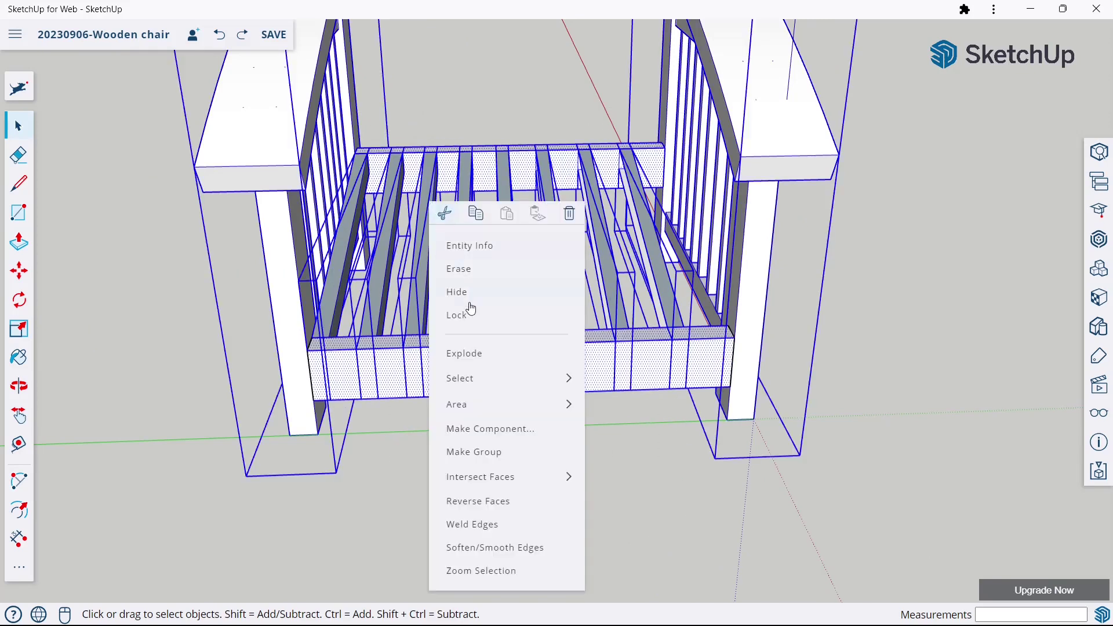
click(486, 361)
click(850, 429)
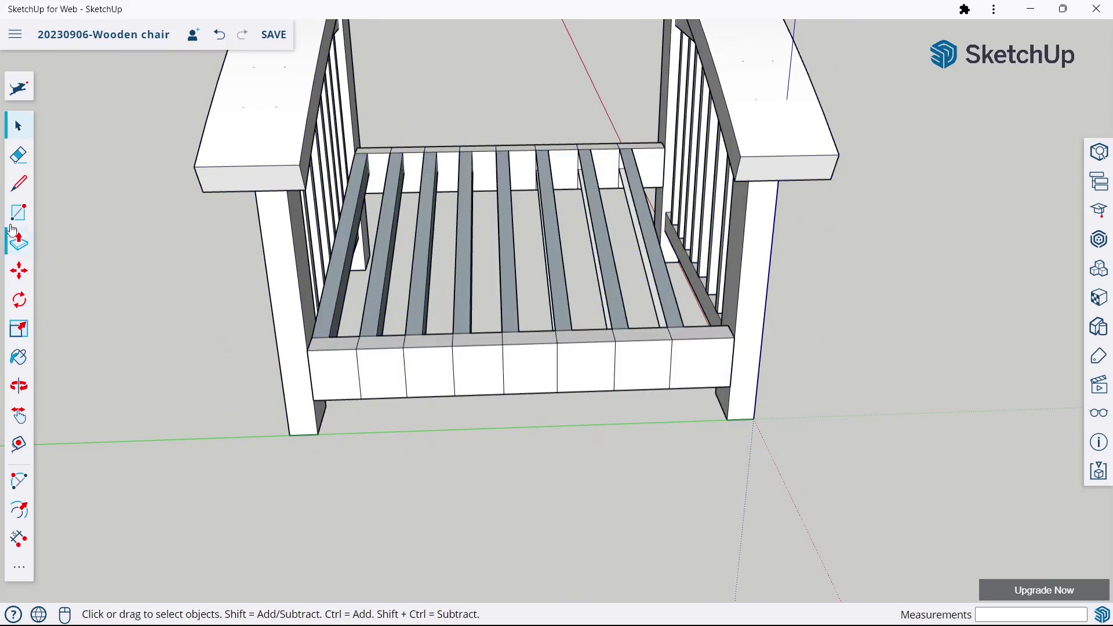
- Erase the vertical dividing edges along the front seat rail
click(21, 171)
scroll(410, 315, up, 3)
drag(348, 380, 809, 372)
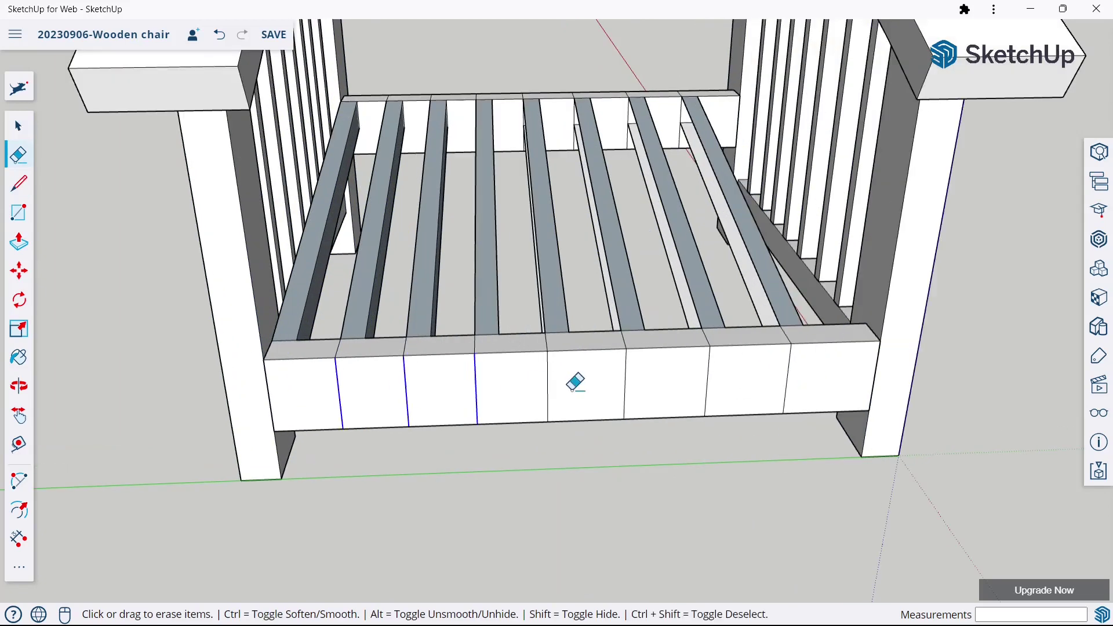
middle_drag(790, 343, 741, 496)
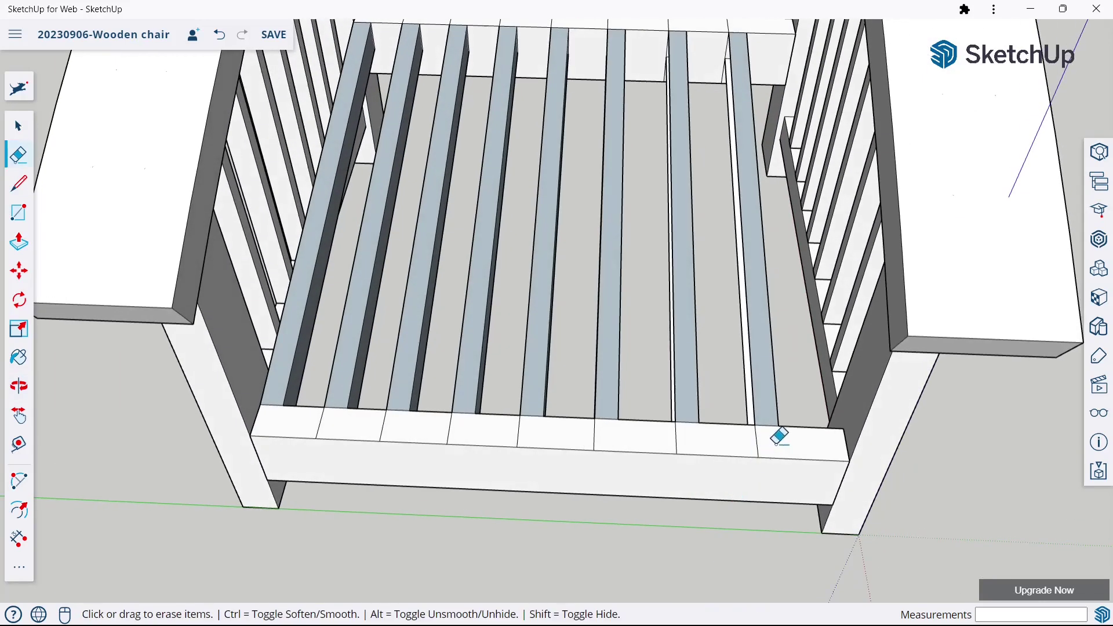
alt+drag(442, 434, 317, 422)
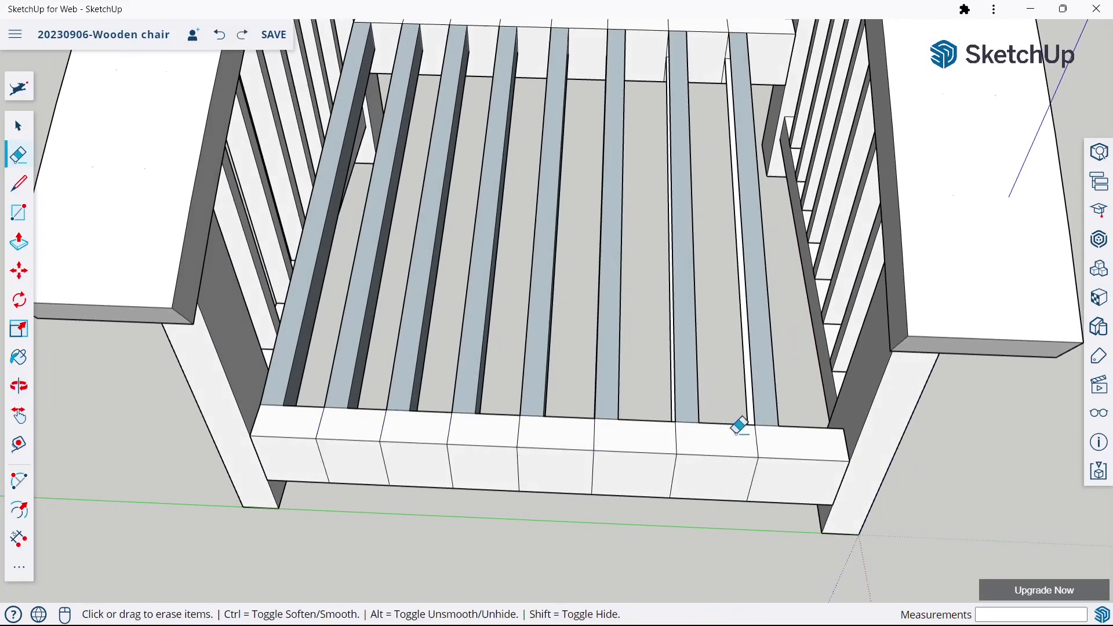
drag(732, 468, 313, 462)
drag(318, 423, 398, 418)
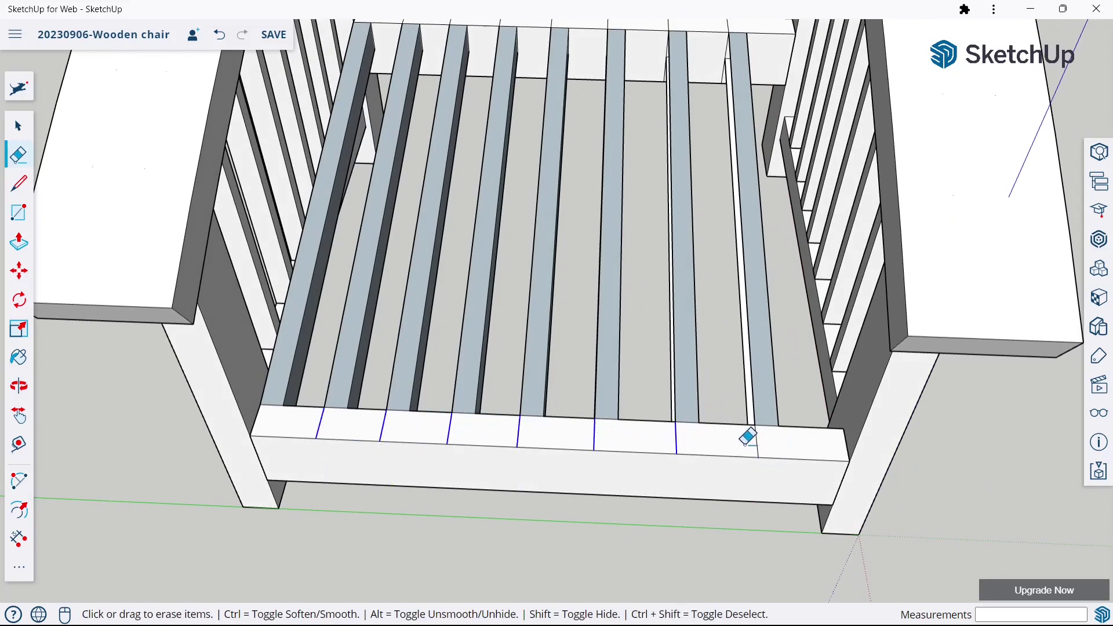
drag(748, 438, 762, 427)
mouse_move(763, 428)
middle_down()
mouse_move(561, 209)
mouse_move(409, 278)
middle_up()
drag(228, 117, 350, 111)
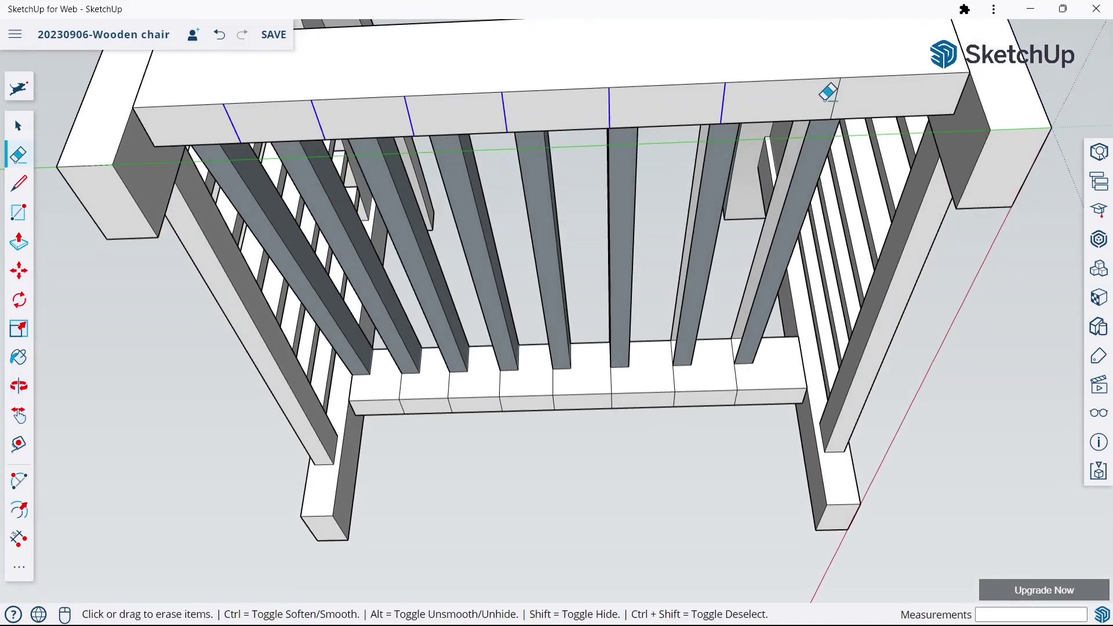
- Erase the back seat rail's dividing edges, undoing one accidental erase
drag(828, 93, 809, 141)
drag(386, 380, 407, 393)
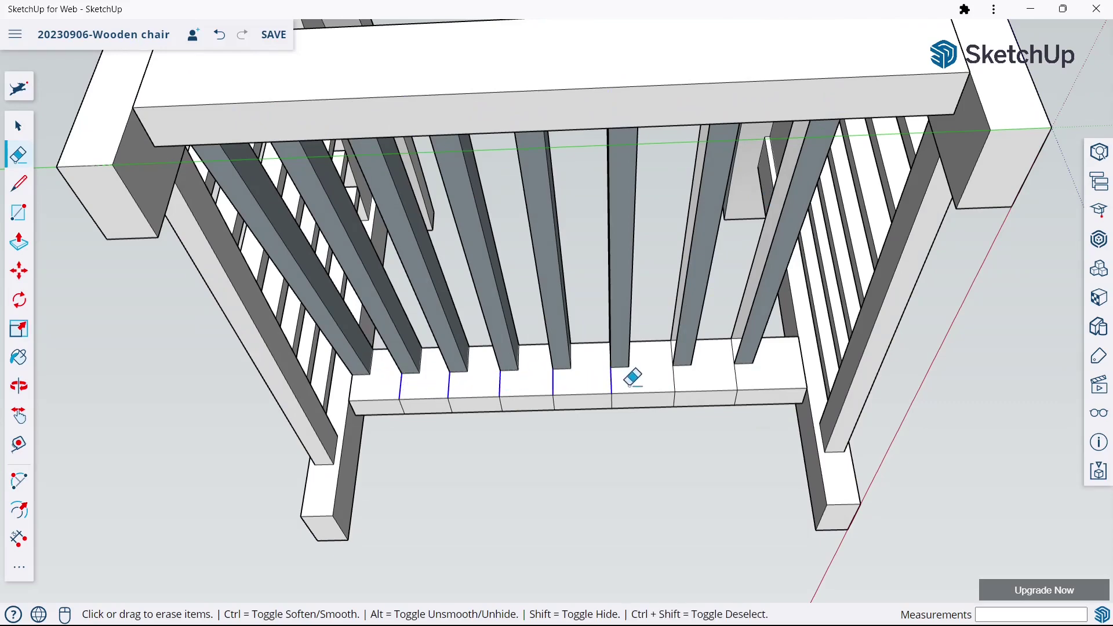
drag(743, 374, 743, 374)
scroll(743, 374, up, 3)
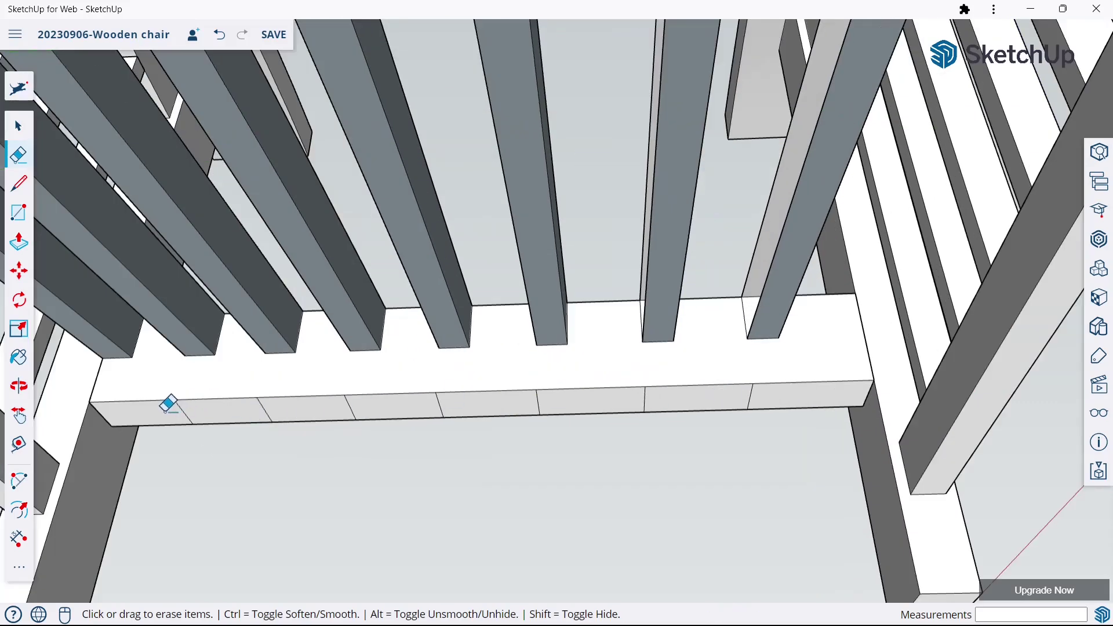
drag(168, 404, 213, 402)
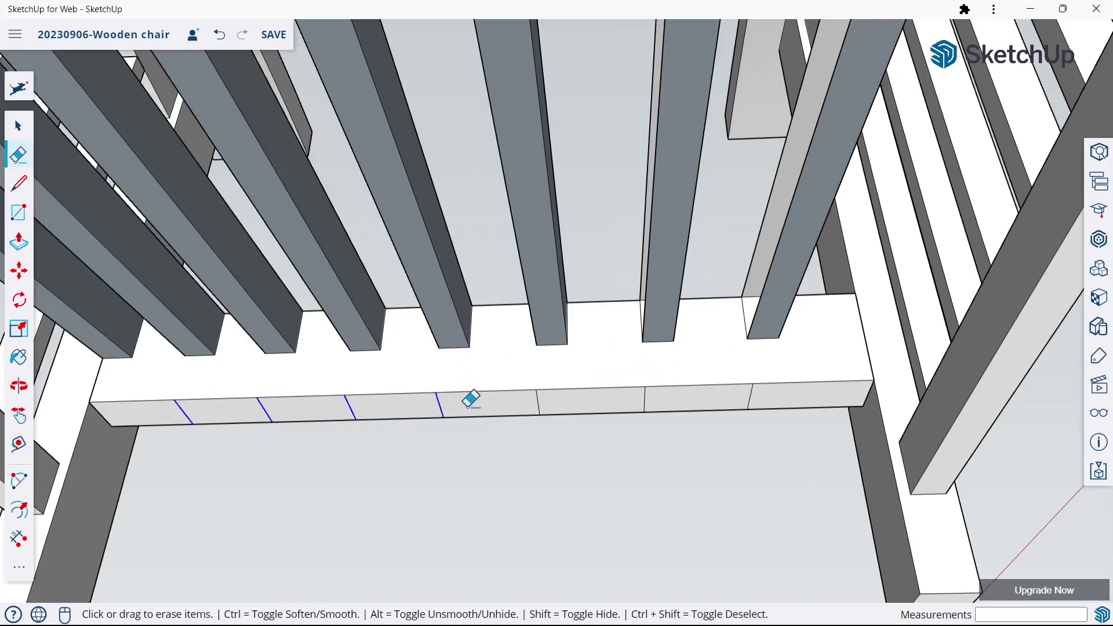
drag(543, 397, 597, 400)
key(ctrl+z)
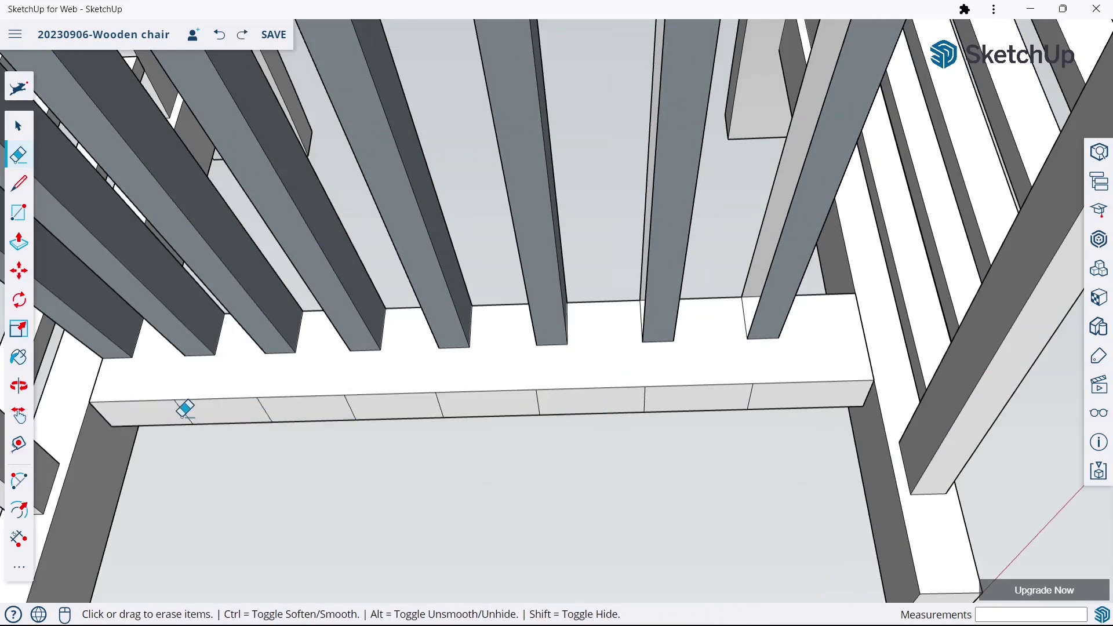
drag(185, 409, 436, 400)
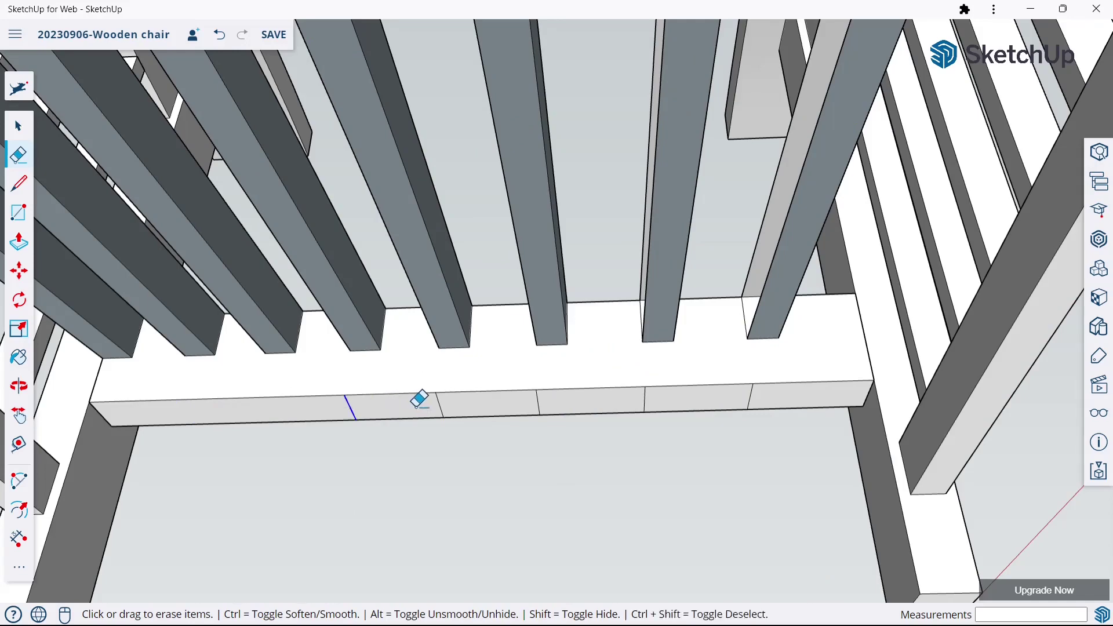
drag(525, 396, 756, 390)
middle_drag(756, 391, 603, 359)
scroll(603, 360, down, 5)
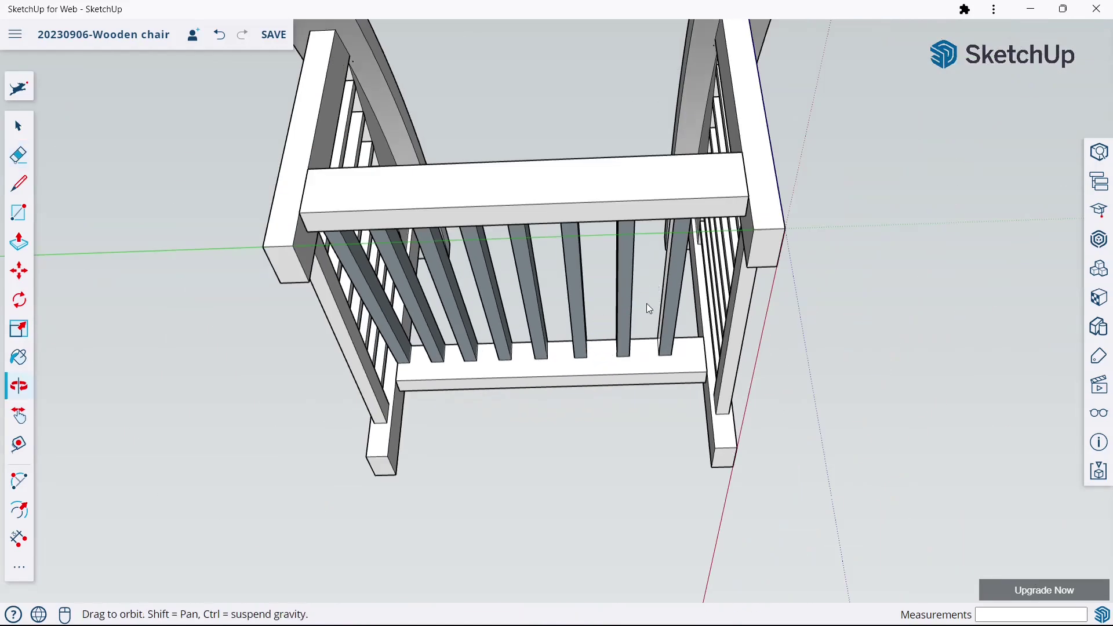
- Clear the last vertical edges from the front seat rail's face
mouse_move(648, 308)
middle_down()
mouse_move(499, 284)
mouse_move(628, 280)
mouse_move(561, 365)
mouse_move(447, 350)
mouse_move(762, 338)
mouse_move(329, 373)
mouse_move(693, 308)
middle_up()
scroll(693, 307, up, 3)
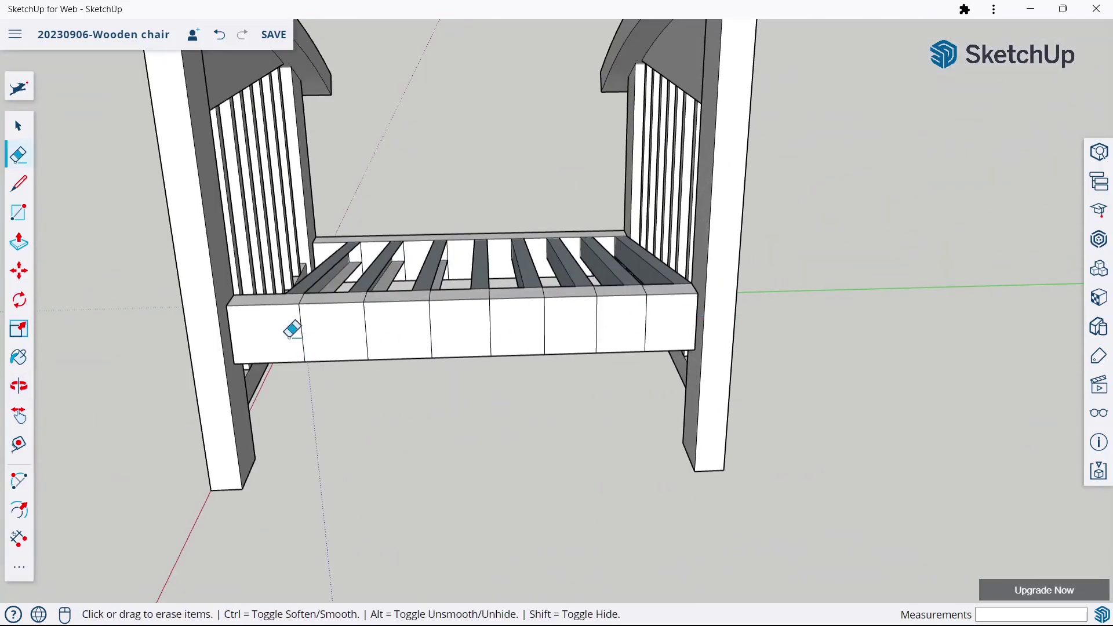
drag(292, 330, 671, 320)
mouse_move(671, 321)
middle_down()
mouse_move(422, 405)
mouse_move(210, 344)
middle_up()
drag(206, 319, 802, 348)
middle_drag(802, 348, 712, 340)
mouse_move(603, 301)
middle_down()
mouse_move(586, 213)
mouse_move(507, 196)
middle_up()
mouse_move(604, 288)
middle_down()
mouse_move(641, 167)
mouse_move(591, 207)
mouse_move(571, 241)
middle_up()
scroll(572, 241, up, 3)
- Draw lines at four slat/rail junctions, splitting the rail face
click(19, 184)
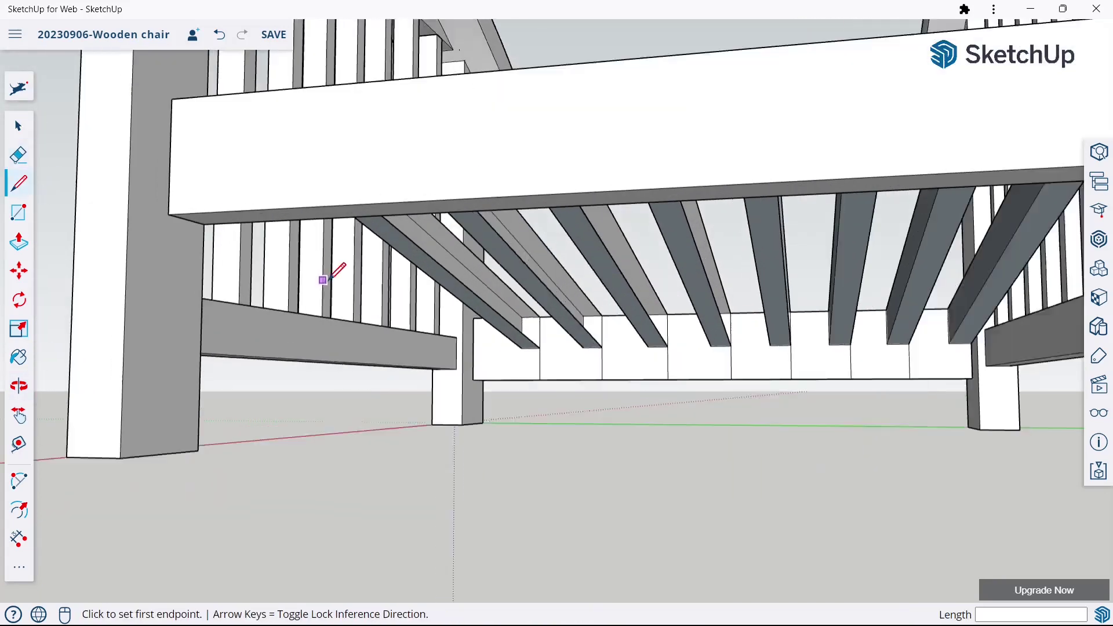
scroll(347, 278, up, 3)
click(621, 328)
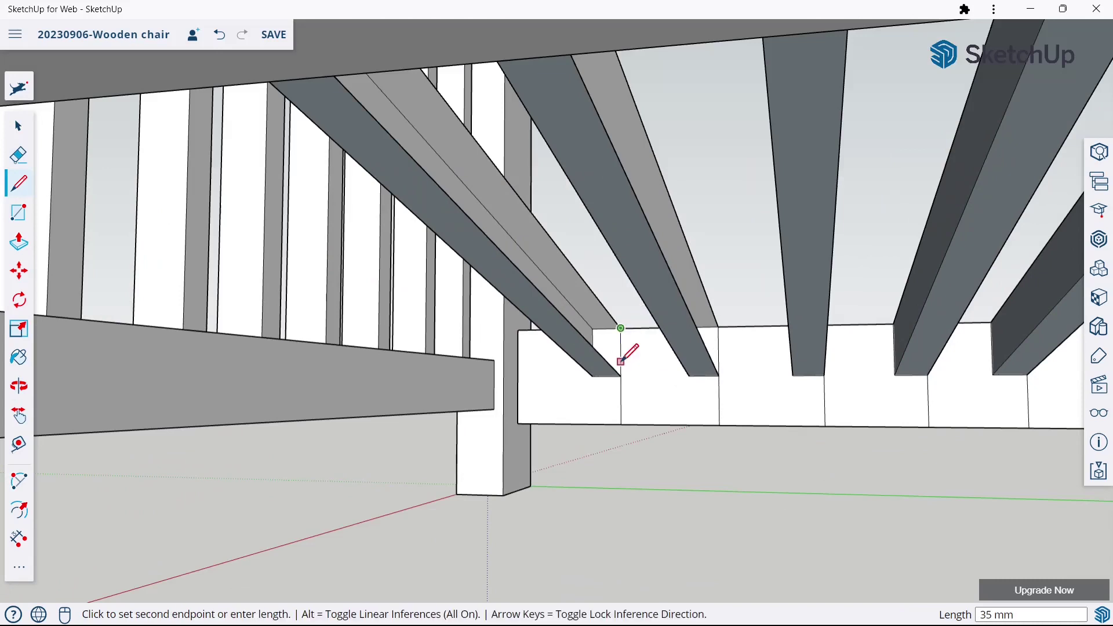
click(620, 376)
click(718, 326)
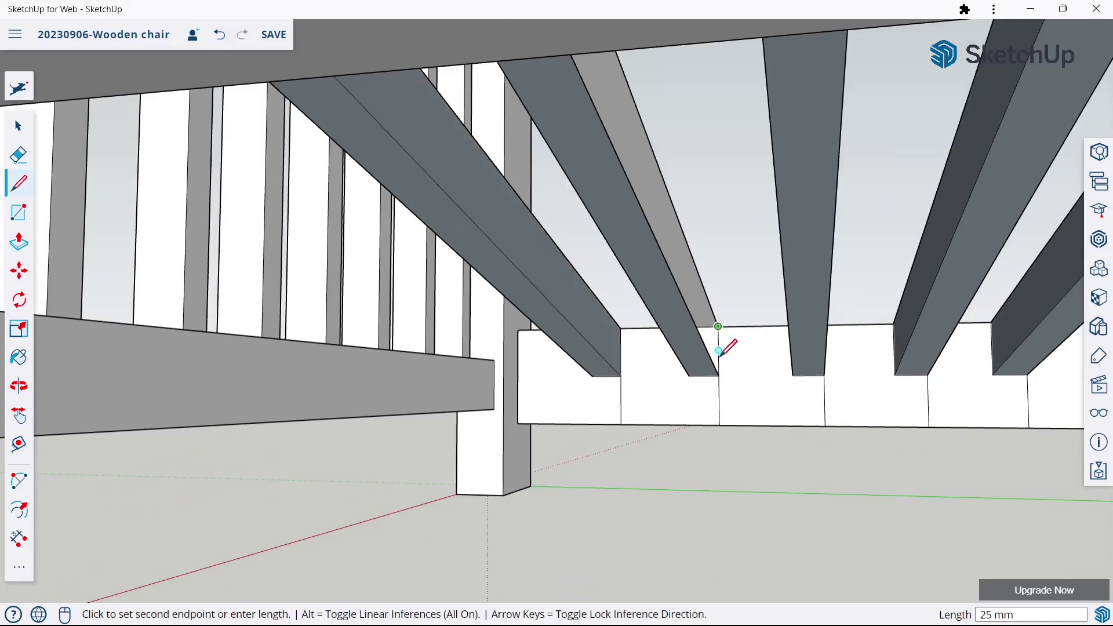
click(719, 375)
mouse_move(509, 310)
middle_down()
mouse_move(733, 323)
mouse_move(571, 303)
middle_up()
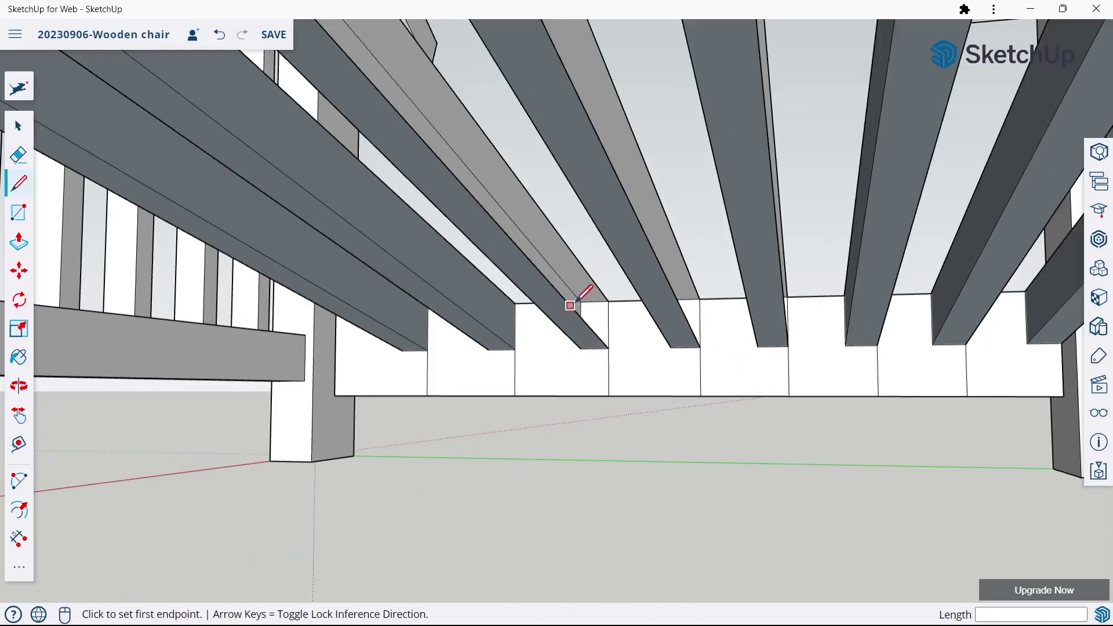
click(608, 300)
click(608, 348)
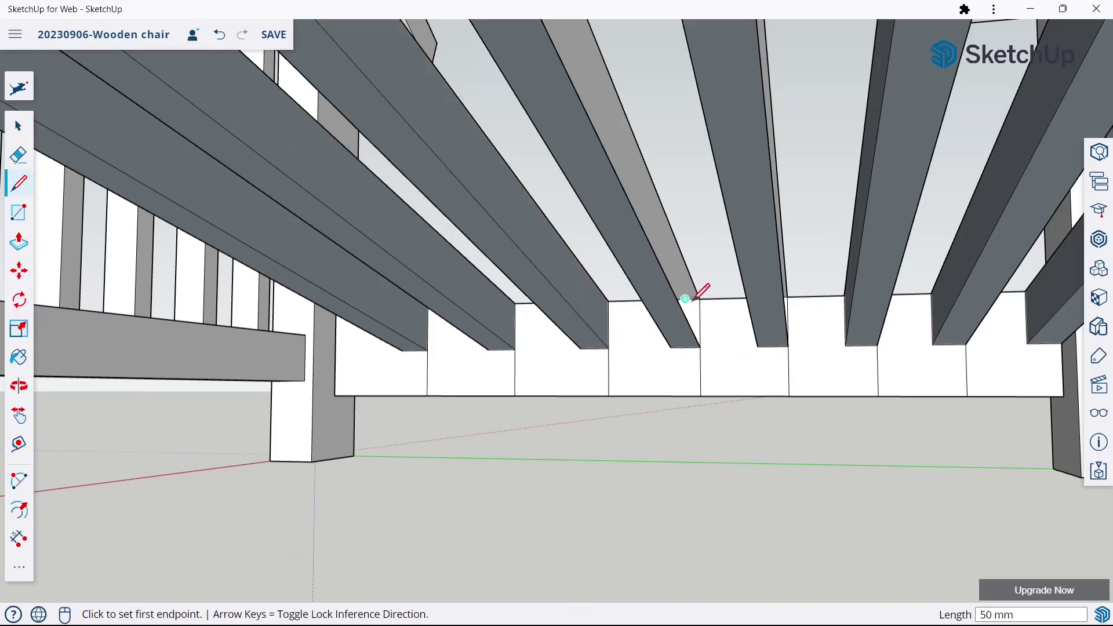
click(700, 298)
click(700, 347)
mouse_move(713, 313)
middle_down()
mouse_move(733, 373)
mouse_move(719, 380)
mouse_move(723, 315)
middle_up()
- Draw three more junction lines down the slat corners from below
scroll(787, 461, up, 5)
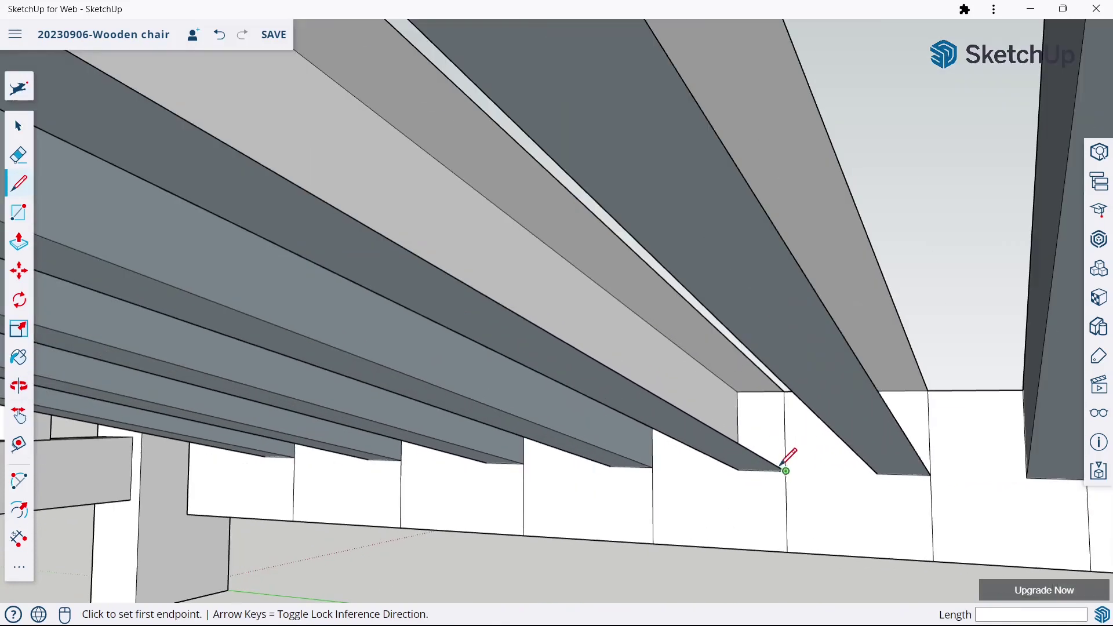
click(787, 387)
key(Escape)
click(789, 386)
click(787, 470)
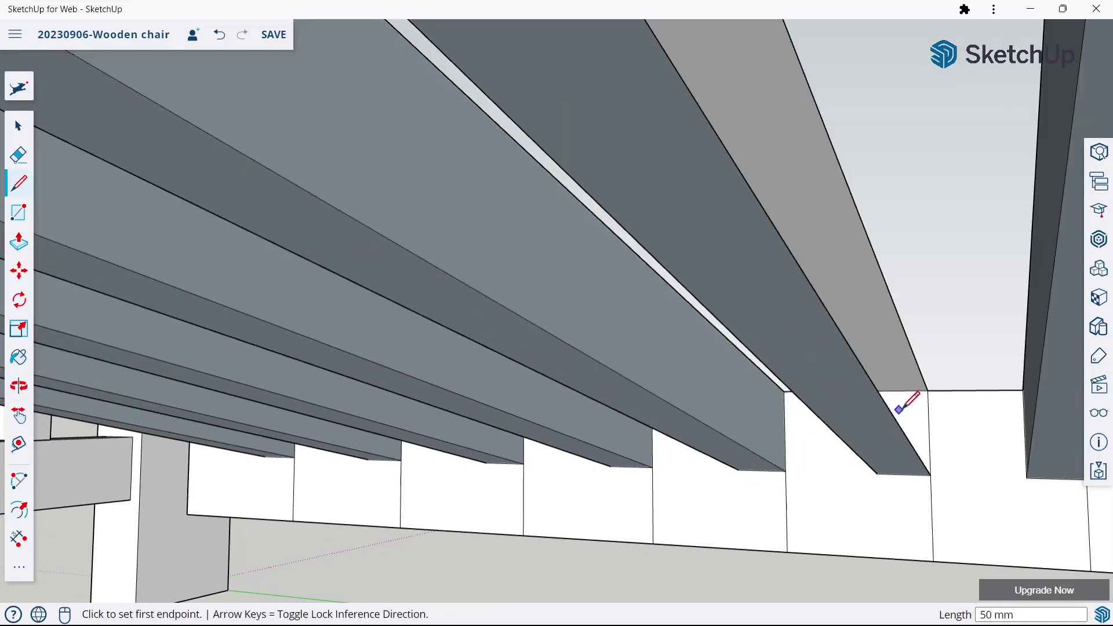
click(929, 390)
click(930, 473)
scroll(695, 325, down, 2)
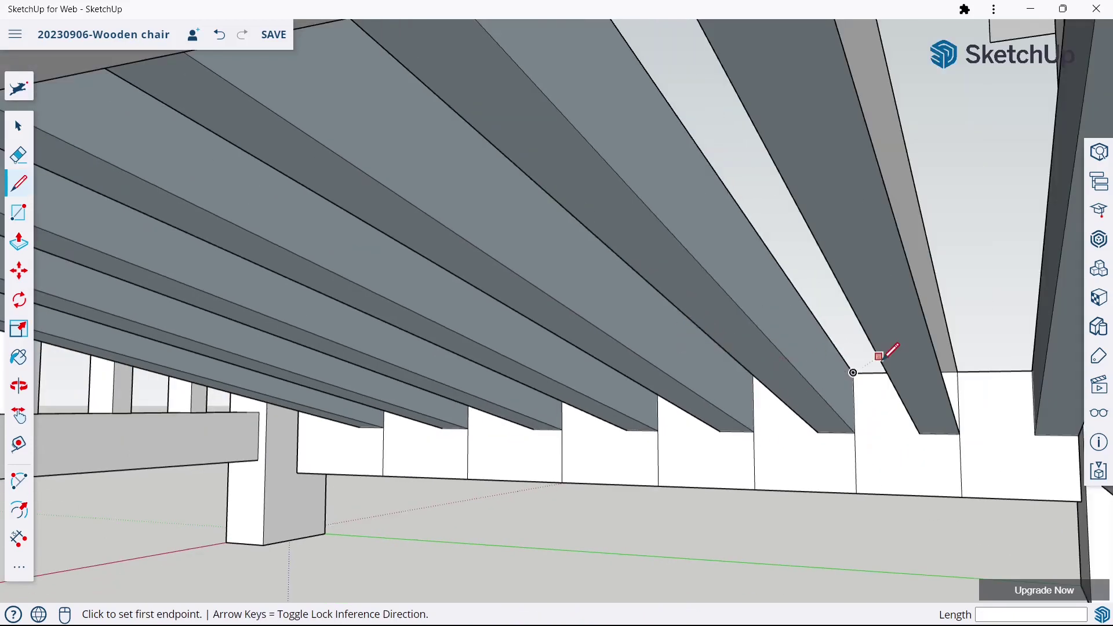
click(949, 371)
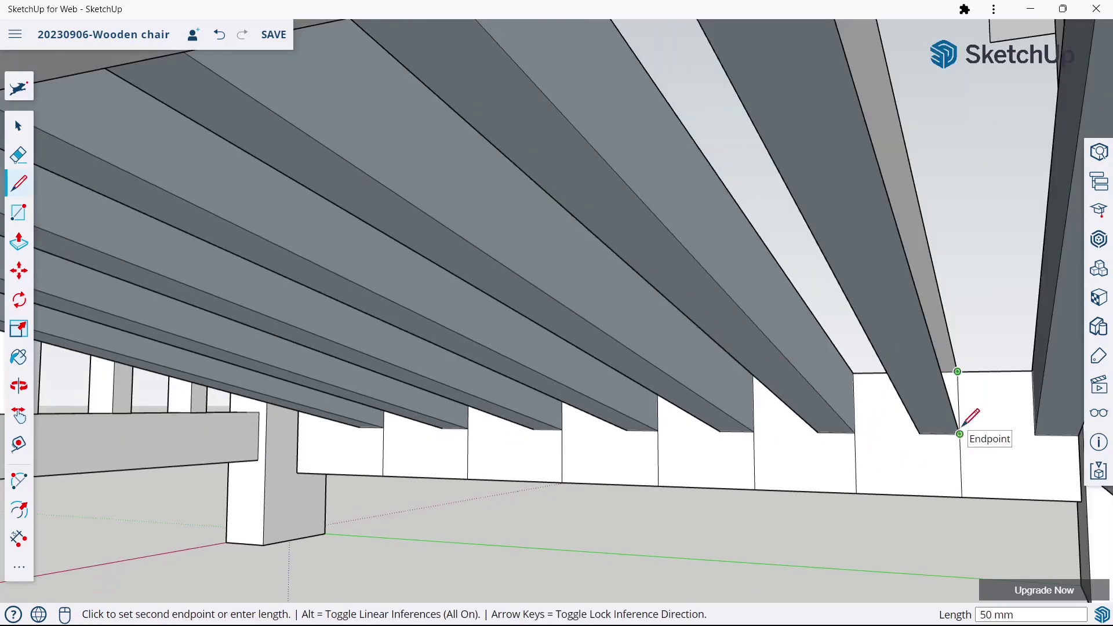
click(960, 433)
scroll(626, 298, down, 2)
key(Escape)
mouse_move(882, 347)
middle_down()
mouse_move(945, 374)
mouse_move(930, 371)
middle_up()
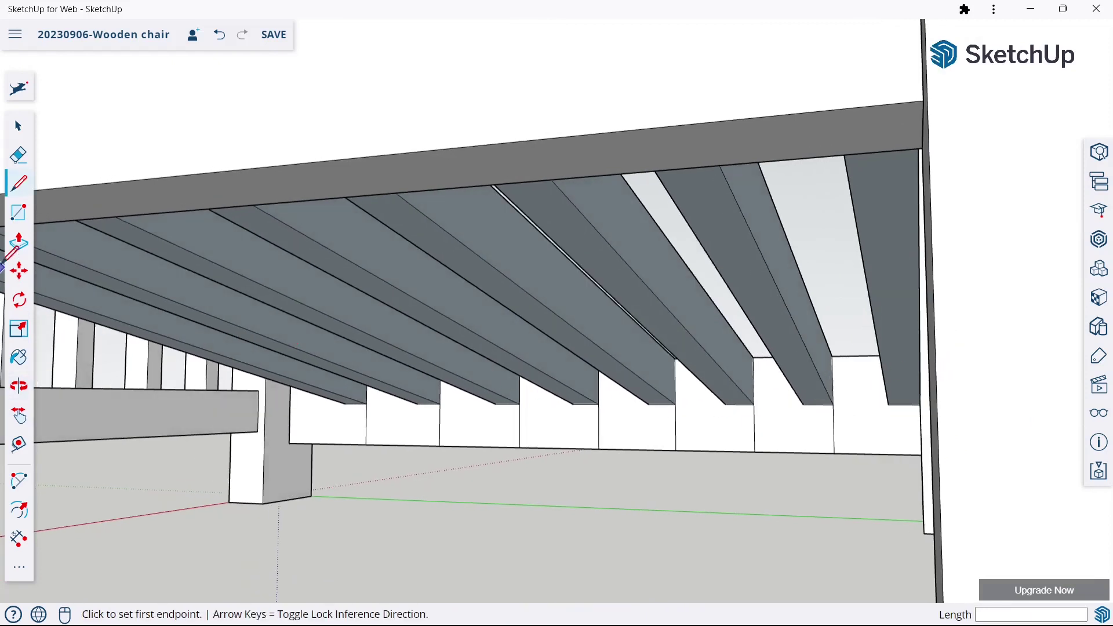
- Erase the leftover dividing edges on the rail beneath the slats
click(18, 154)
drag(341, 409, 468, 416)
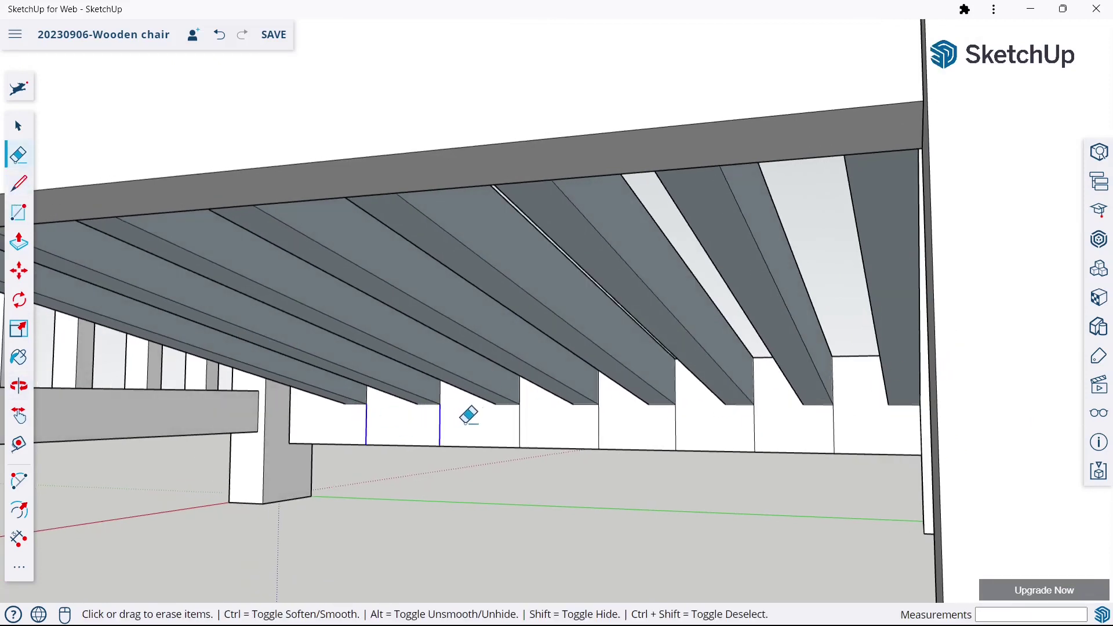
drag(574, 423, 722, 424)
drag(834, 419, 758, 392)
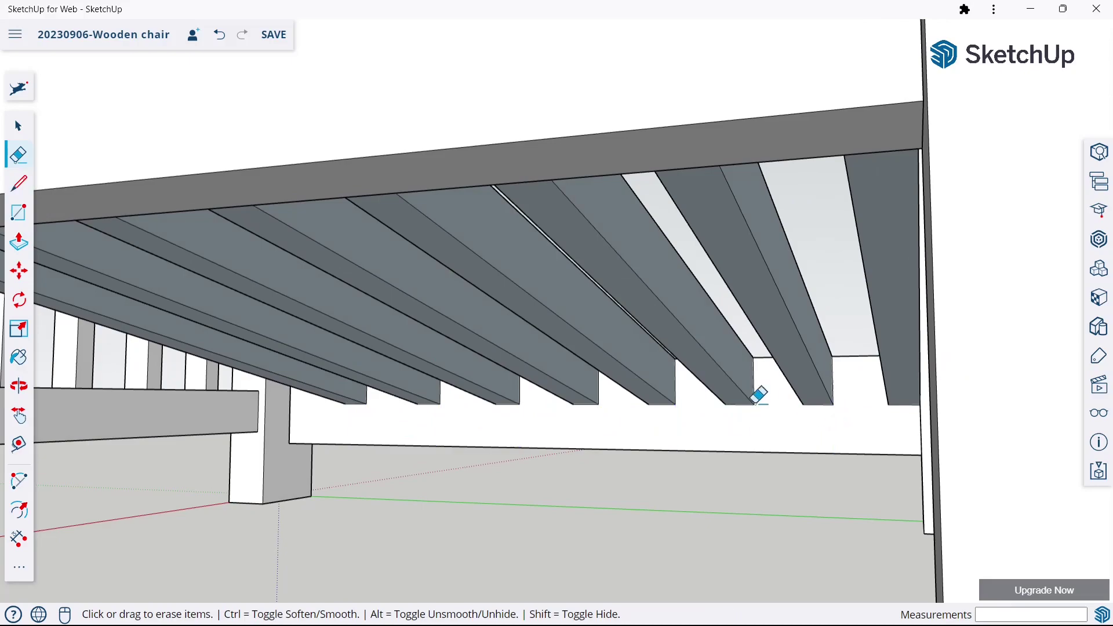
mouse_move(757, 392)
middle_down()
mouse_move(708, 417)
mouse_move(713, 308)
mouse_move(728, 271)
mouse_move(679, 323)
mouse_move(626, 353)
mouse_move(629, 485)
mouse_move(462, 310)
mouse_move(502, 459)
mouse_move(650, 476)
middle_up()
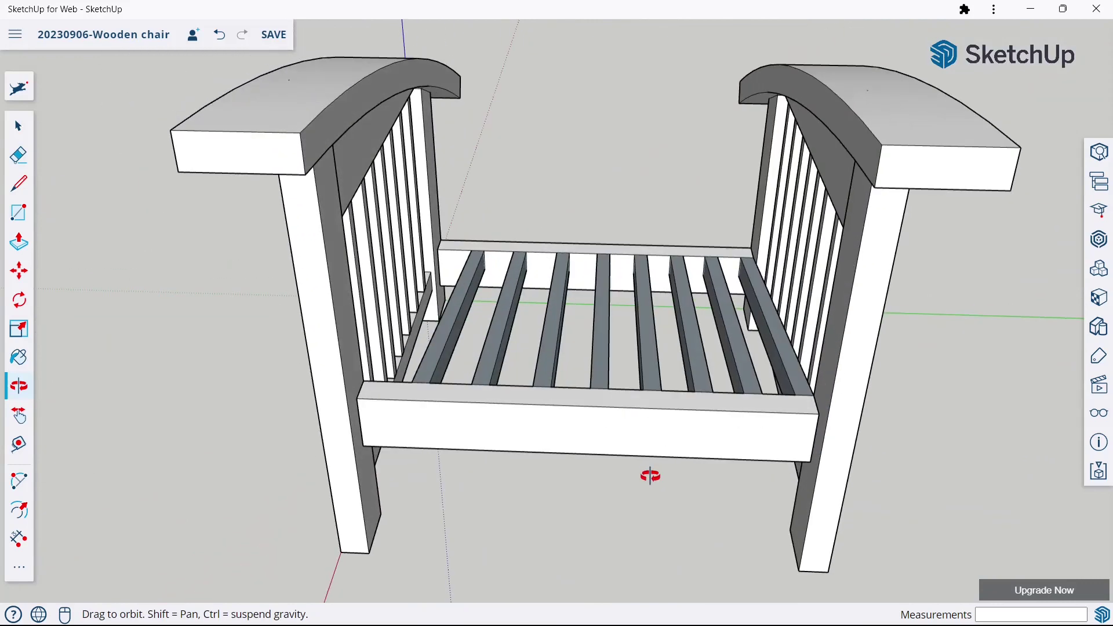
- Orbit around the chair to a view looking down on the seat
middle_drag(634, 430, 658, 448)
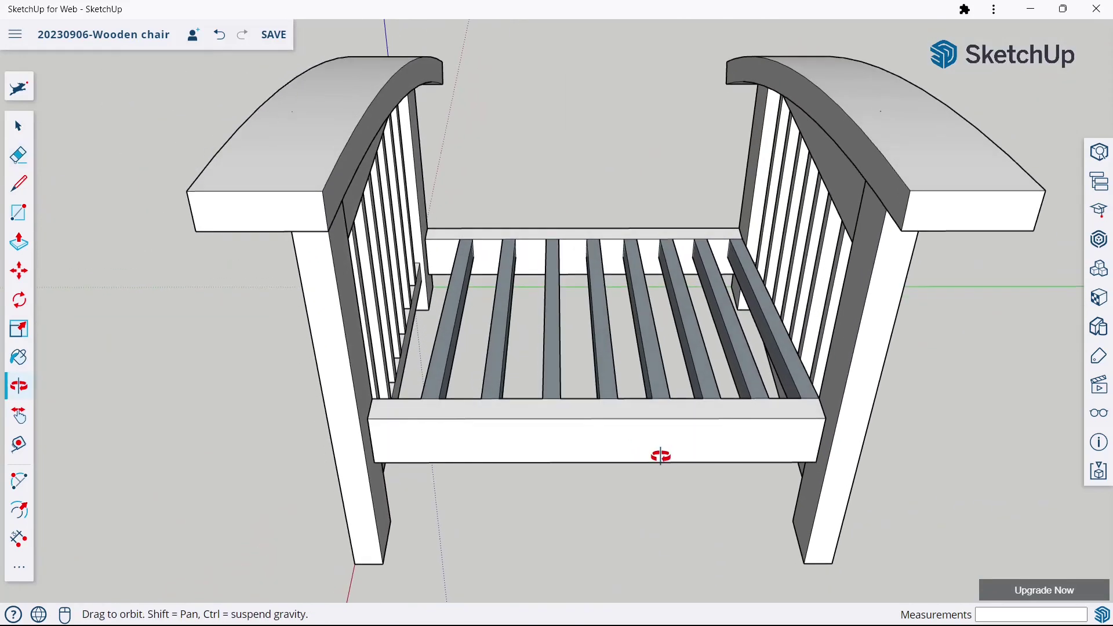
mouse_move(660, 456)
mouse_down()
mouse_move(586, 462)
mouse_move(541, 435)
mouse_up()
key(e)
mouse_move(541, 435)
middle_down()
mouse_move(872, 424)
mouse_move(494, 318)
mouse_move(224, 347)
mouse_move(418, 273)
mouse_move(640, 351)
mouse_move(472, 393)
mouse_move(817, 402)
middle_up()
mouse_move(423, 403)
middle_down()
mouse_move(555, 385)
mouse_move(566, 340)
mouse_move(437, 454)
mouse_move(728, 423)
mouse_move(525, 470)
middle_up()
click(22, 128)
scroll(458, 358, up, 3)
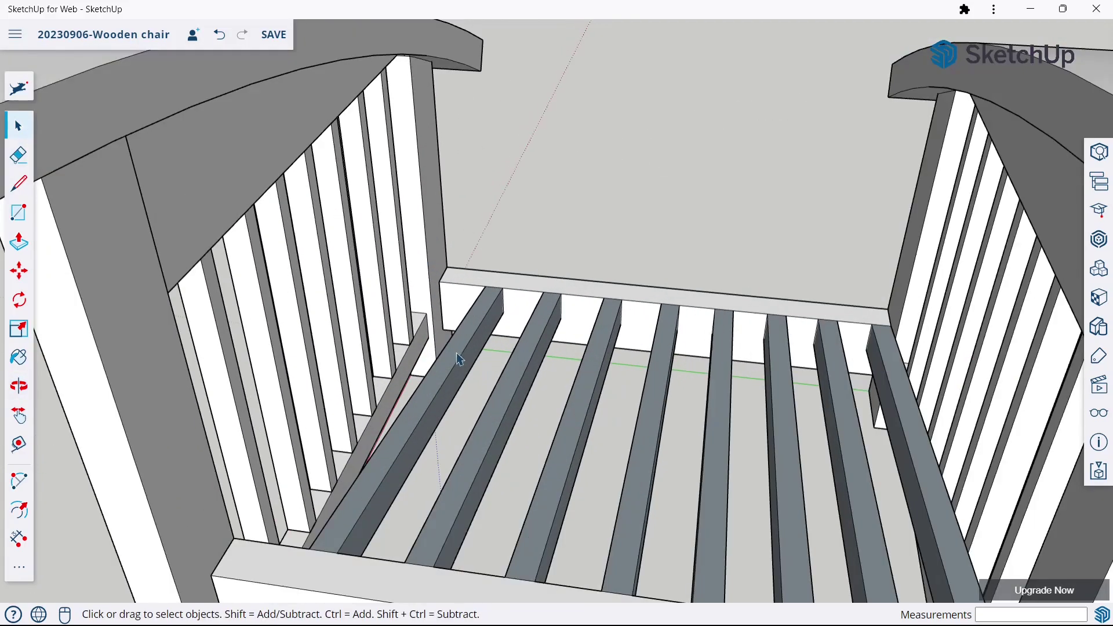
middle_drag(453, 384, 455, 473)
- Copy the leftmost seat slat 82 mm across to sit against the seat's left side
drag(456, 449, 413, 399)
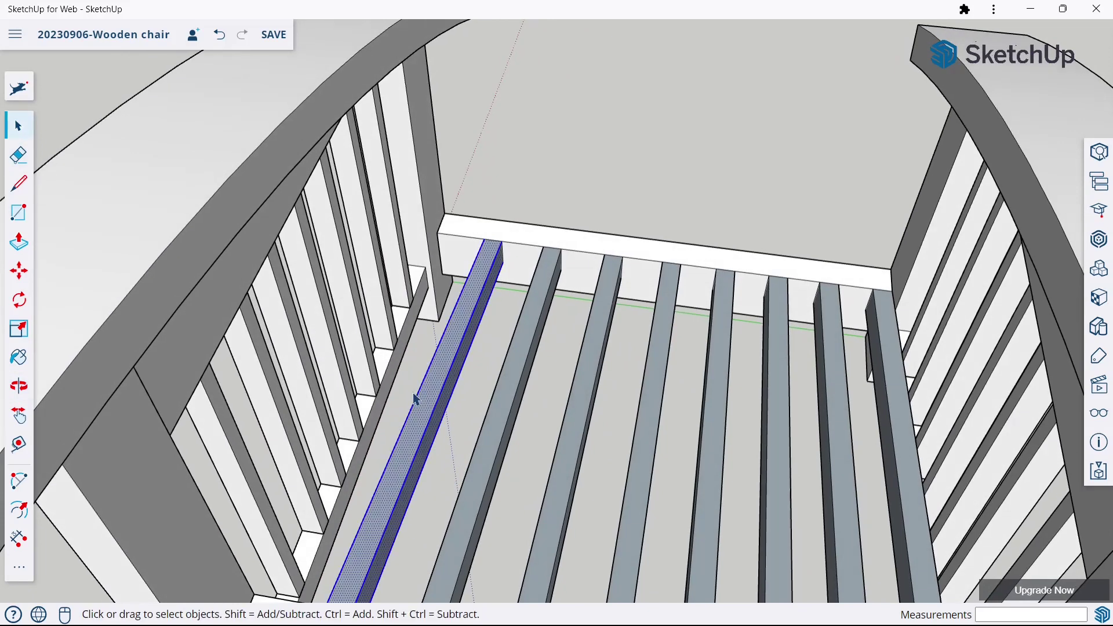
click(11, 279)
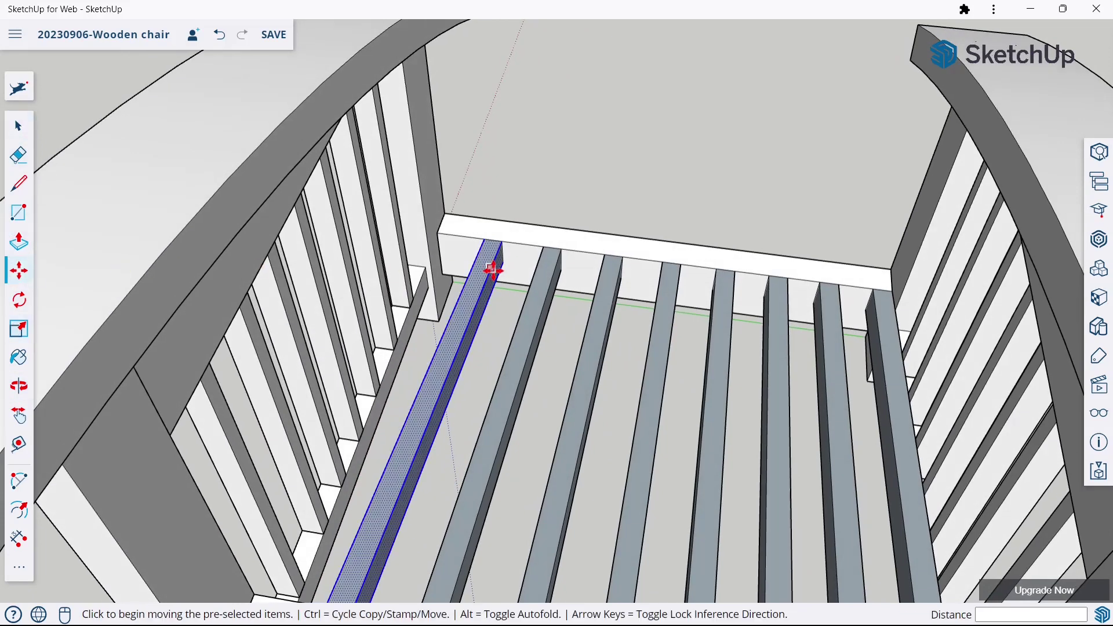
key(ctrl)
click(484, 239)
key(ctrl)
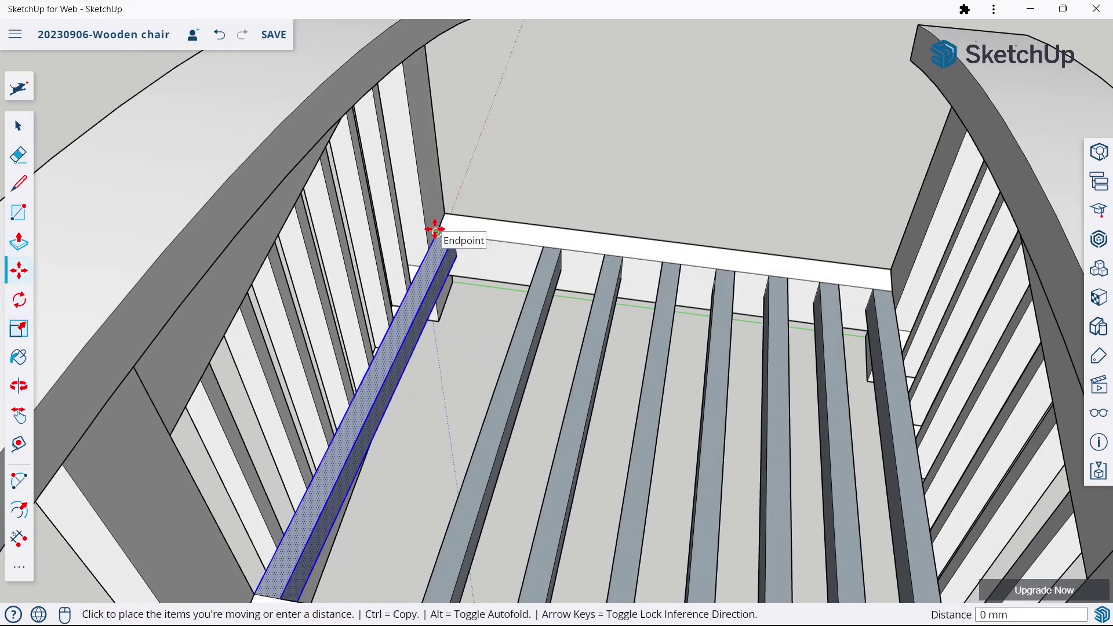
key(ctrl)
click(490, 239)
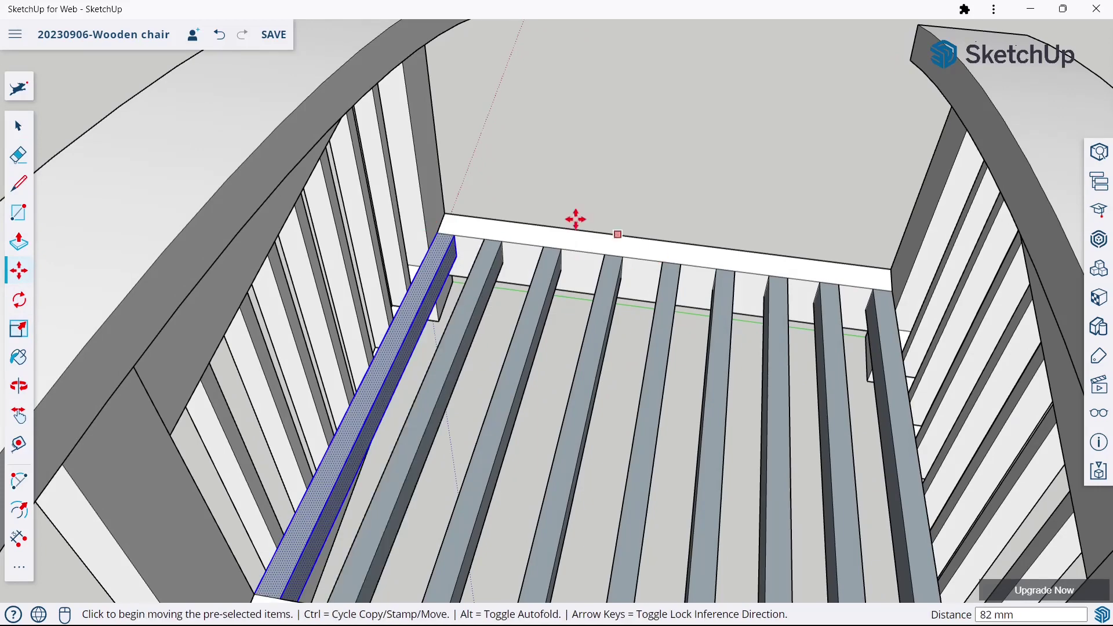
click(17, 125)
click(648, 120)
scroll(566, 129, down, 4)
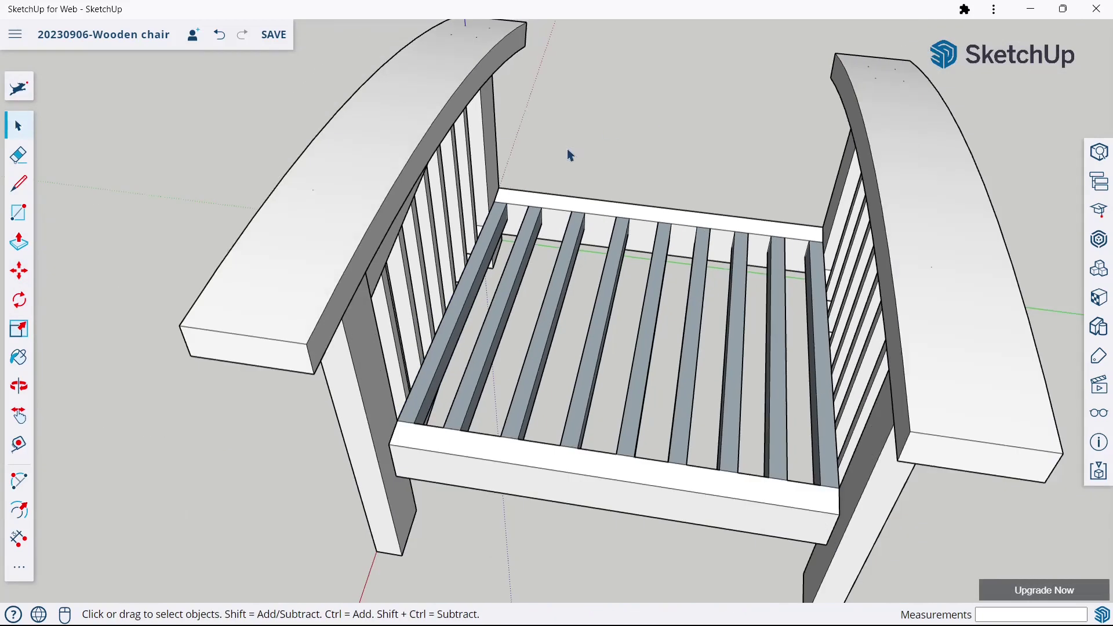
scroll(567, 148, down, 3)
- Orbit to a front-left view of the chair and save the model
key(o)
mouse_move(696, 253)
mouse_down()
mouse_move(713, 169)
mouse_move(719, 234)
mouse_move(728, 130)
mouse_move(753, 174)
mouse_move(713, 189)
mouse_move(735, 250)
mouse_move(719, 174)
mouse_move(554, 325)
mouse_move(810, 273)
mouse_move(477, 373)
mouse_move(542, 348)
mouse_move(515, 315)
mouse_move(618, 293)
mouse_move(539, 283)
mouse_move(626, 290)
mouse_up()
key(space)
key(o)
key(space)
mouse_move(626, 289)
middle_down()
mouse_move(677, 292)
mouse_move(665, 310)
middle_up()
scroll(510, 119, down, 2)
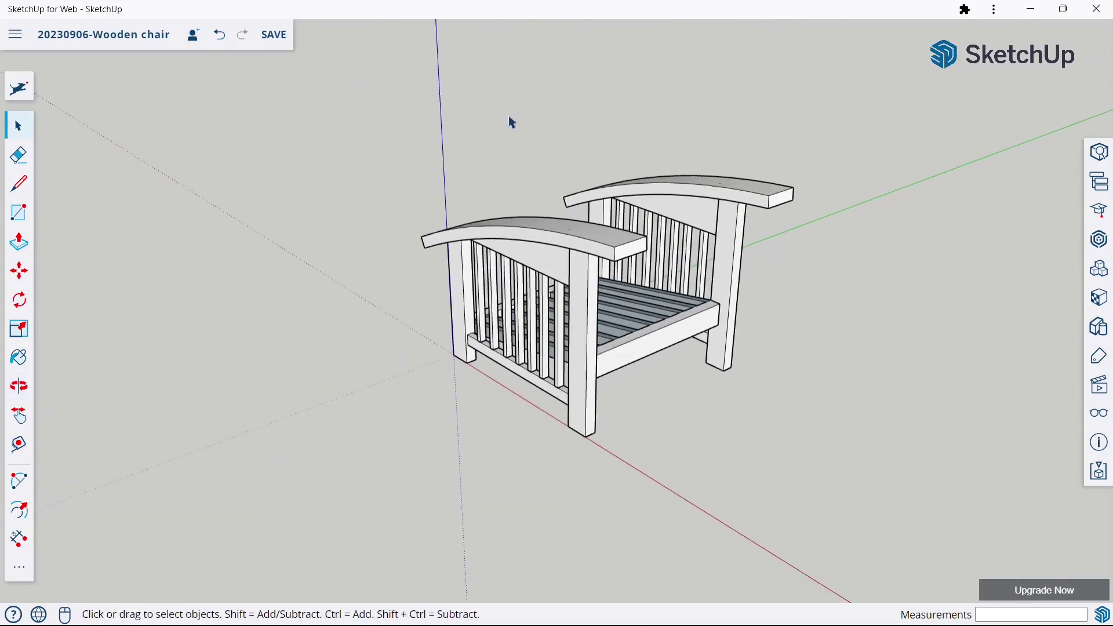
key(ctrl+s)
- Start a rectangle beside the chair, standing upright on a vertical plane
mouse_move(688, 539)
middle_down()
mouse_move(966, 323)
mouse_move(647, 249)
mouse_move(745, 301)
middle_up()
scroll(637, 288, up, 3)
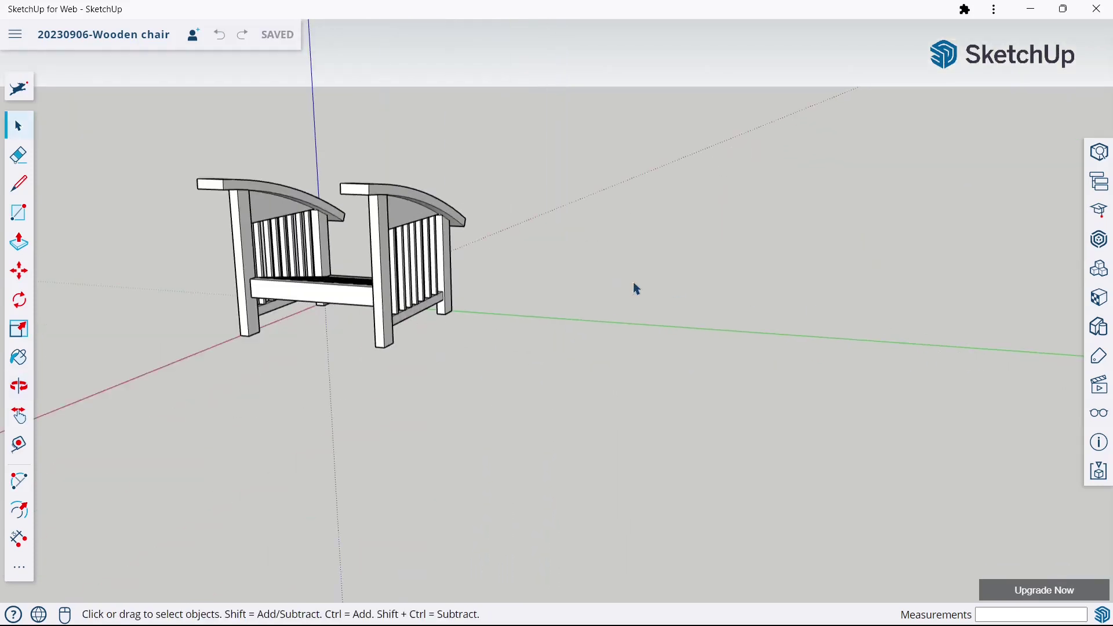
click(19, 213)
click(466, 312)
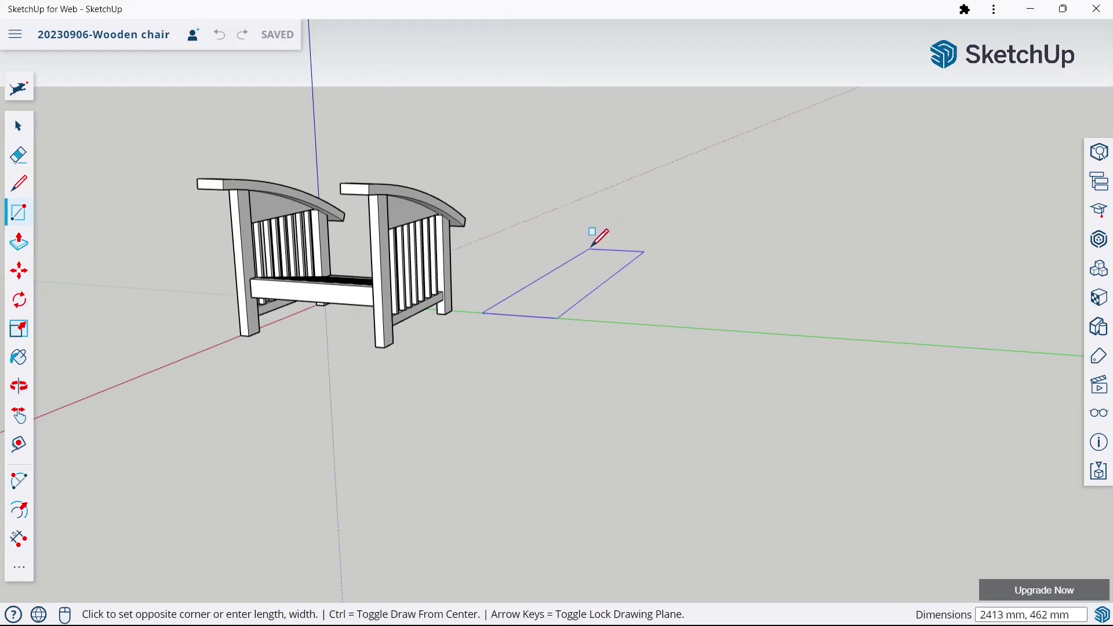
key(Right)
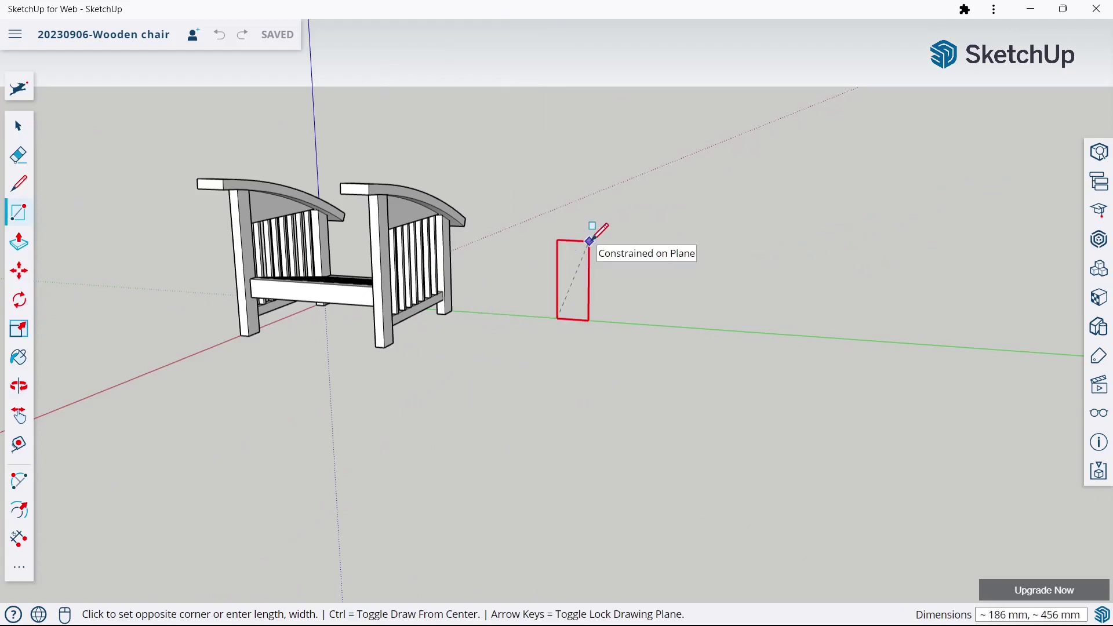
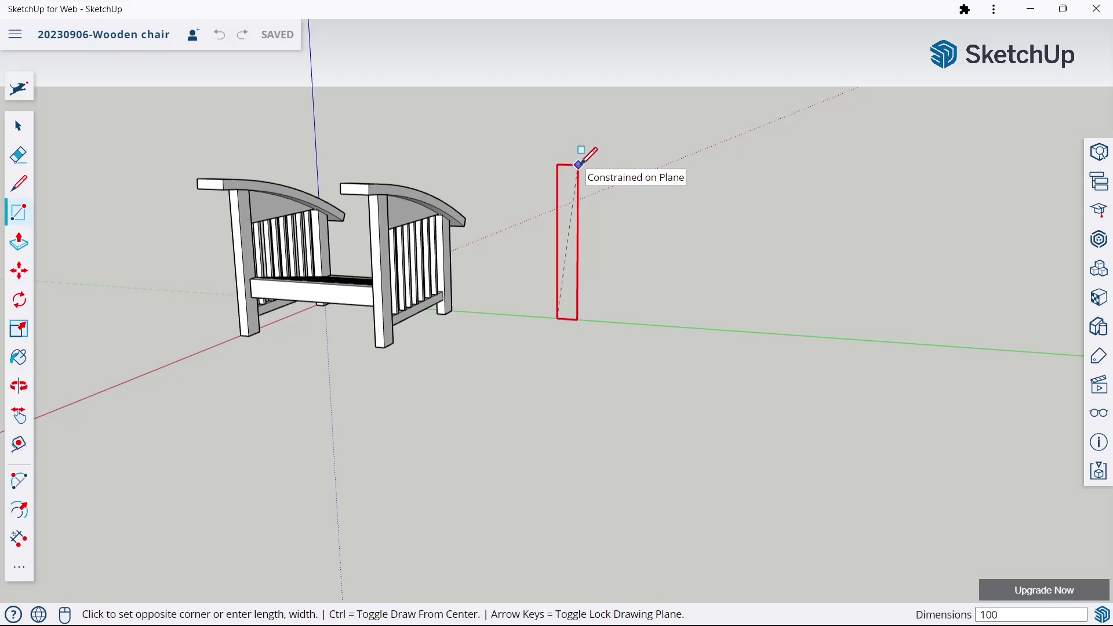
- Finish the tall rectangle beside the chair and push/pull it 50 mm into a post
click(579, 165)
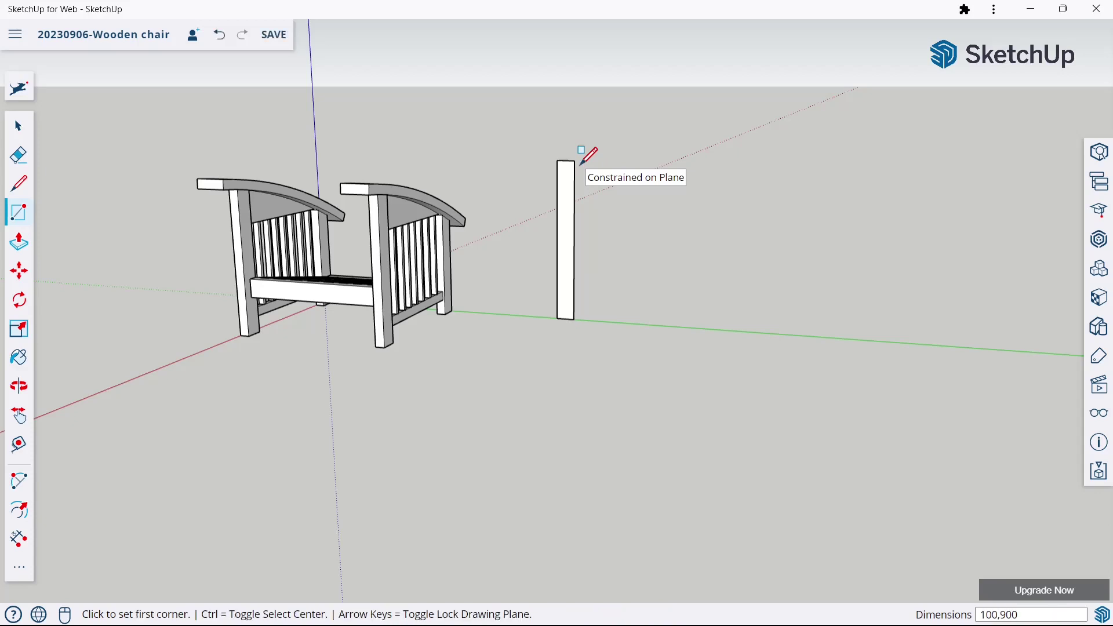
middle_drag(617, 179, 467, 331)
key(p)
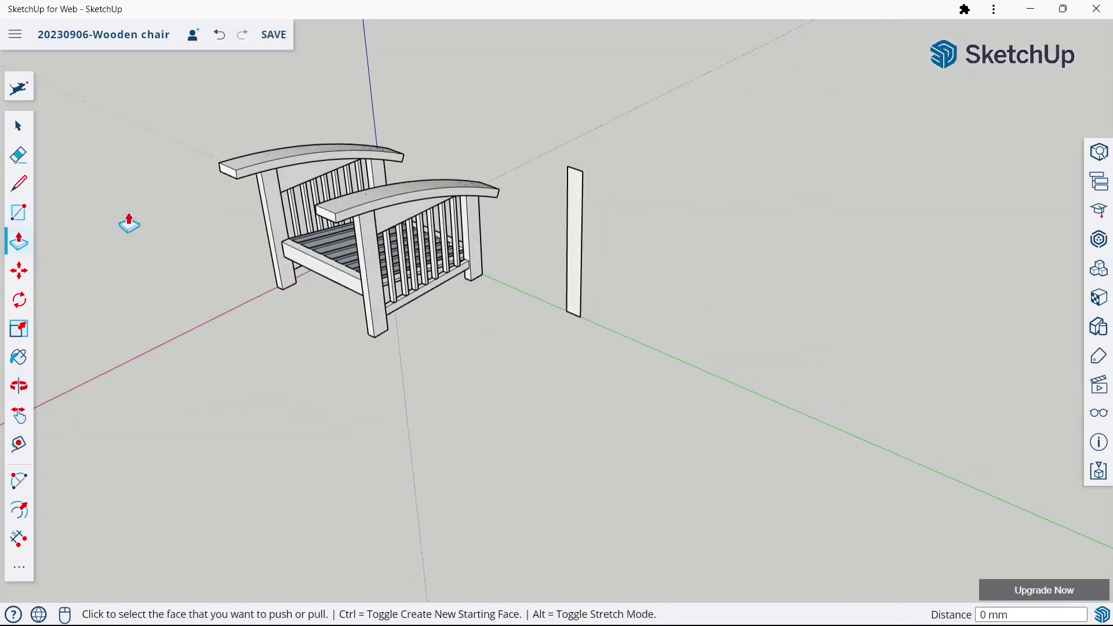
scroll(551, 140, up, 3)
drag(586, 200, 578, 212)
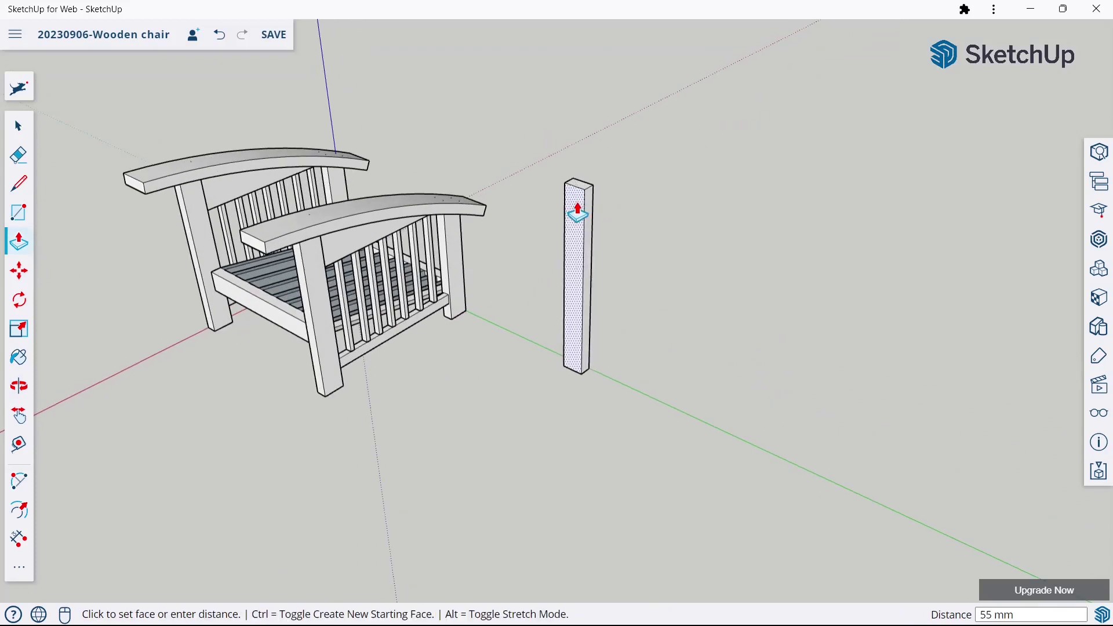
text(50)
key(Return)
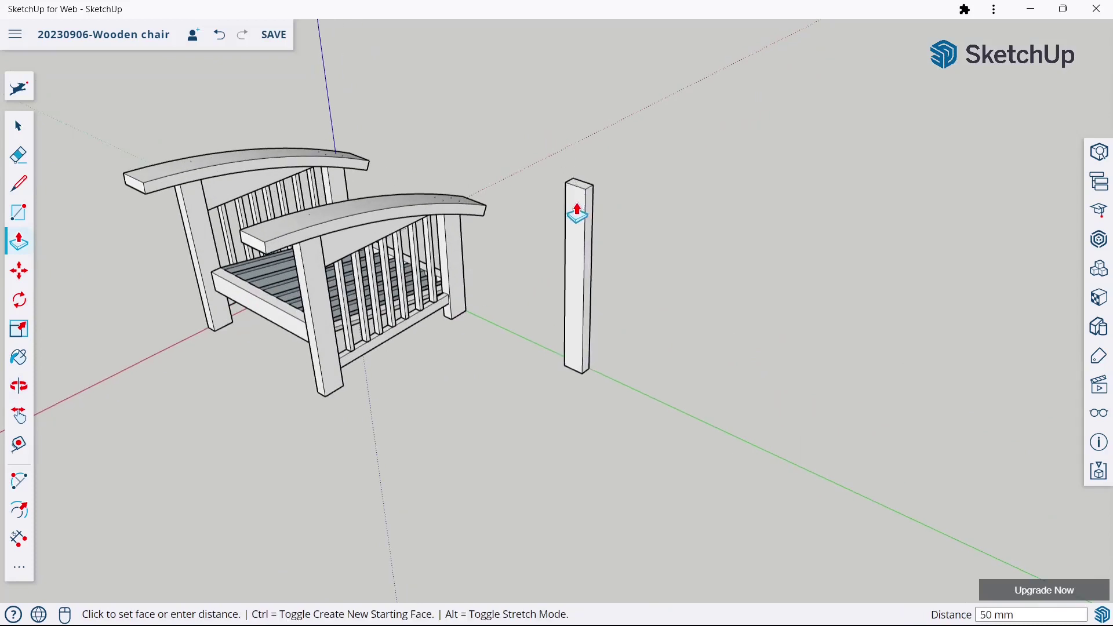
- Select the standalone post and make it a group
click(17, 123)
drag(530, 146, 633, 414)
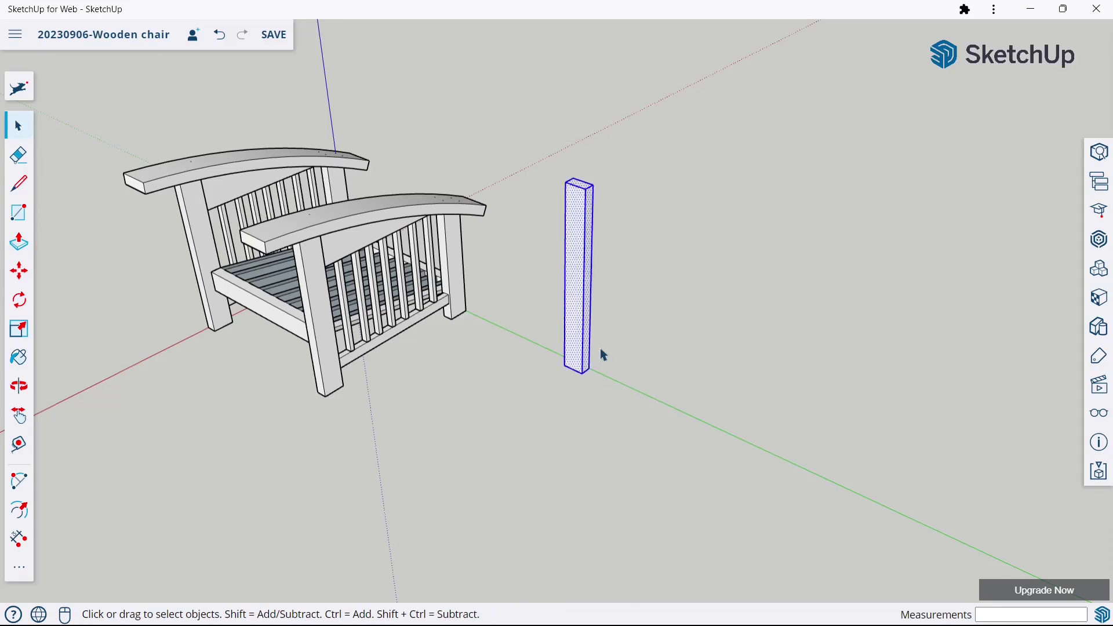
right_click(581, 326)
click(616, 456)
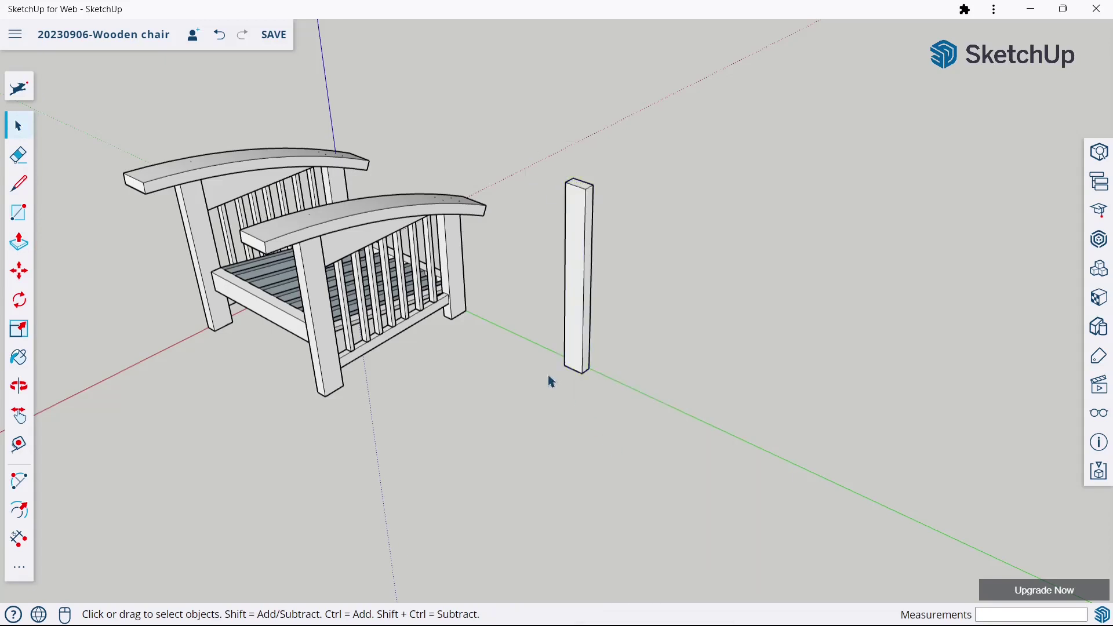
middle_drag(549, 380, 631, 326)
- Copy the post 550 mm along the green axis and check the spacing with the Tape Measure
key(m)
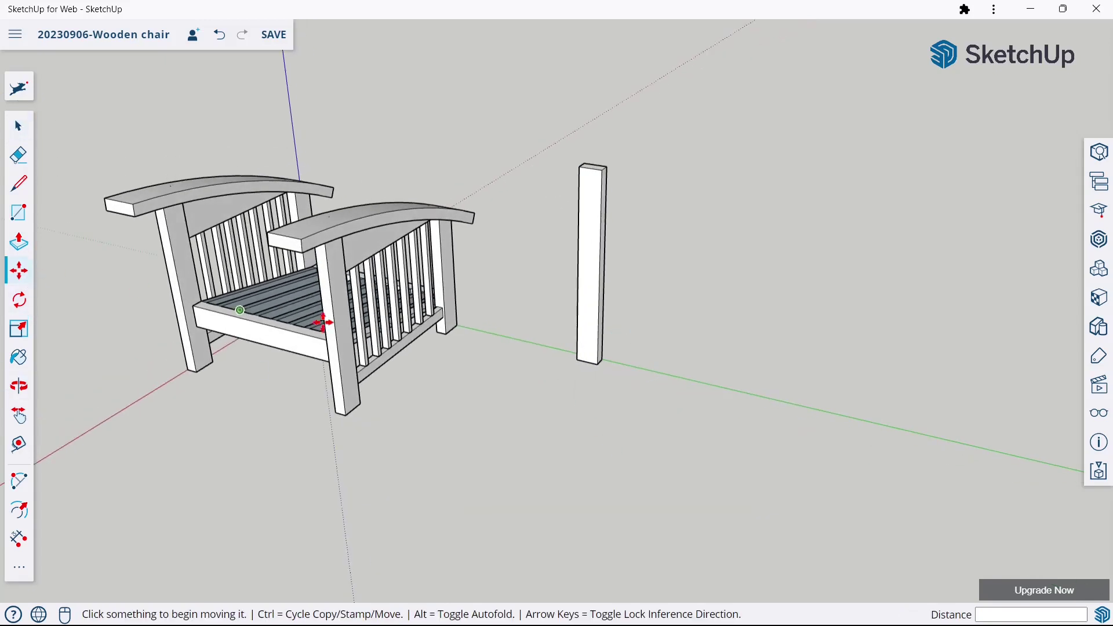
ctrl+click(577, 362)
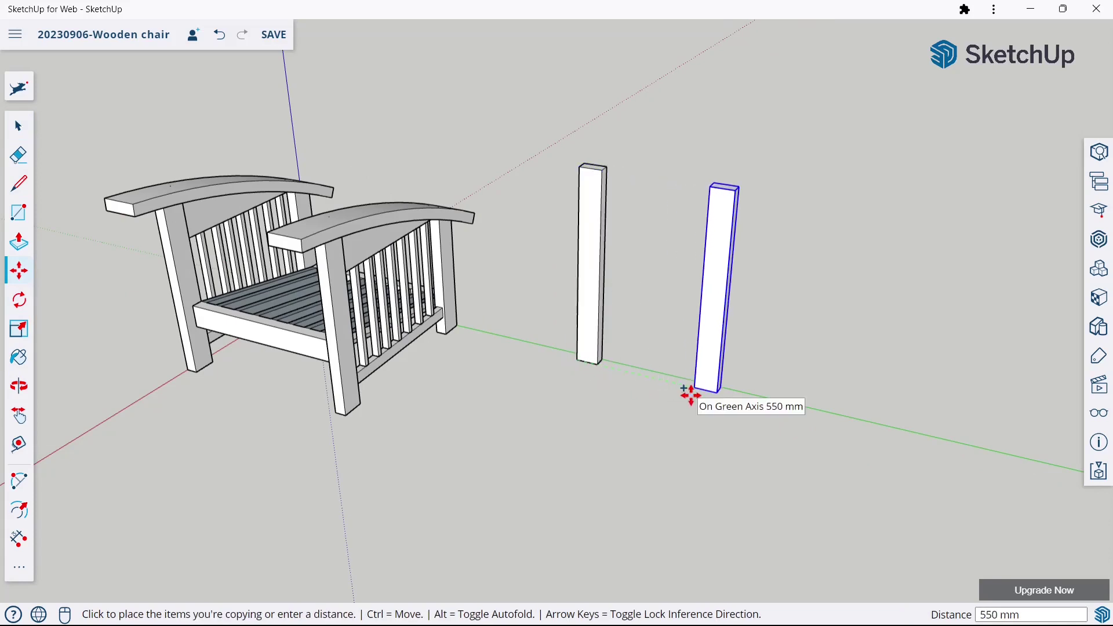
text(550)
click(690, 395)
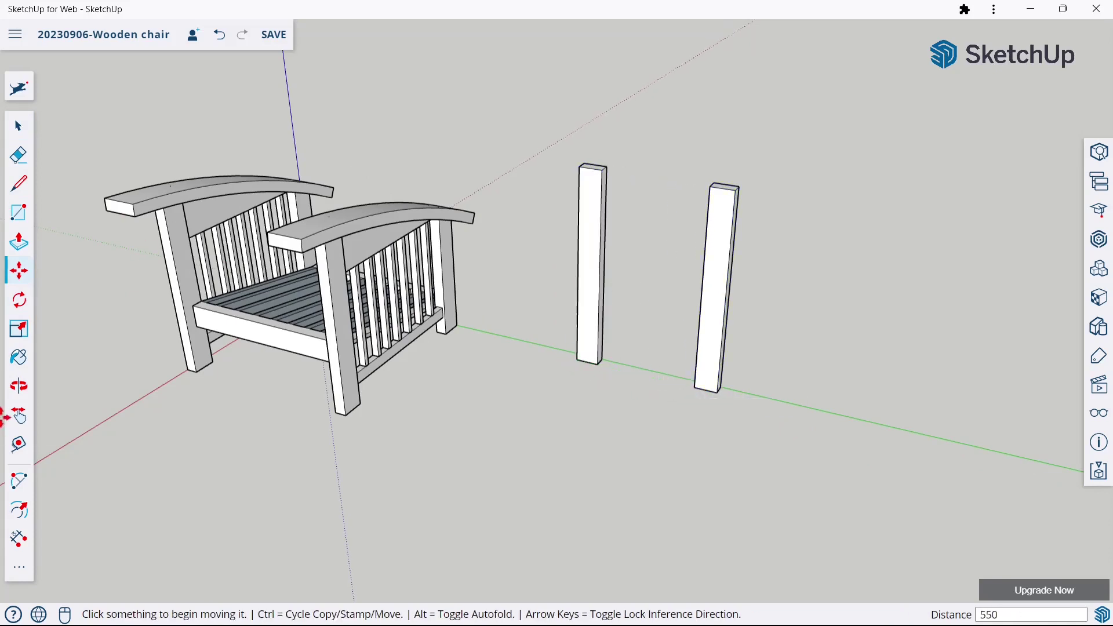
click(19, 445)
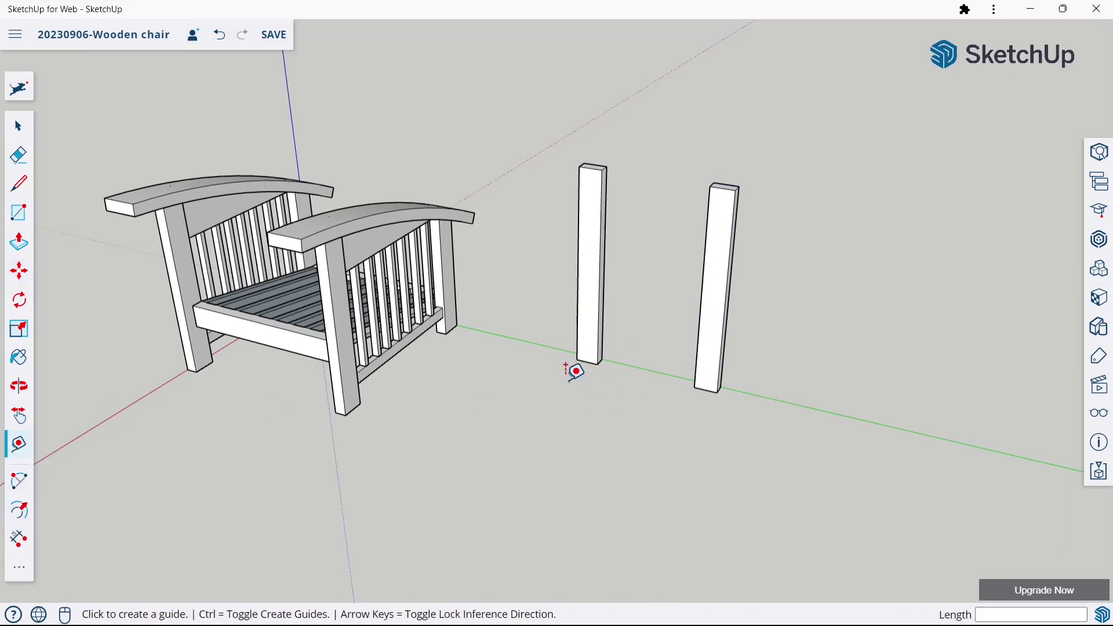
click(577, 359)
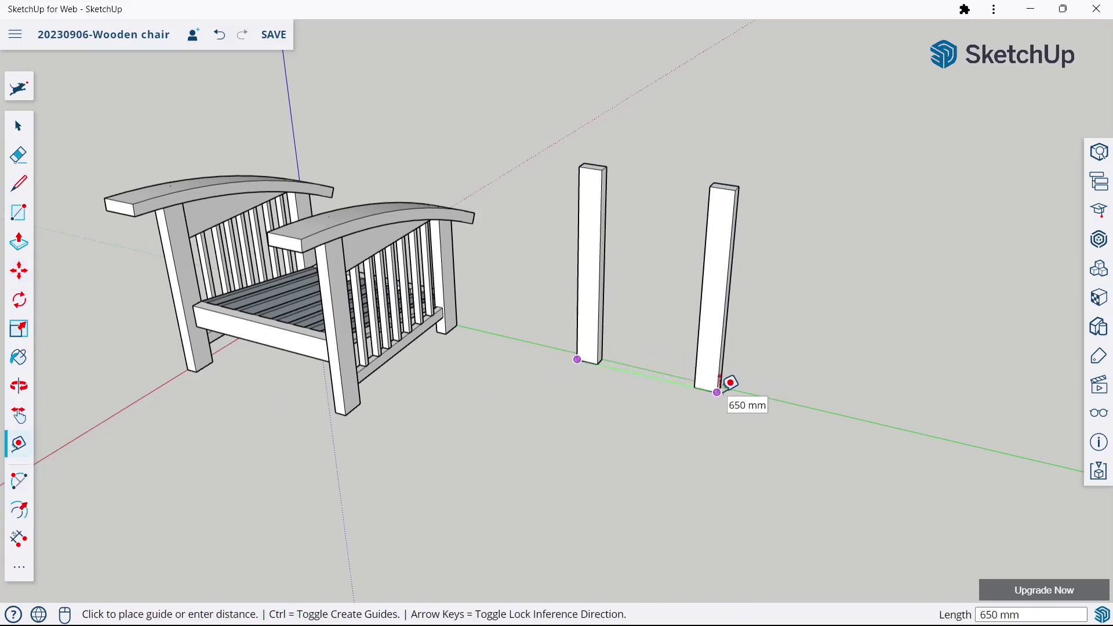
key(Escape)
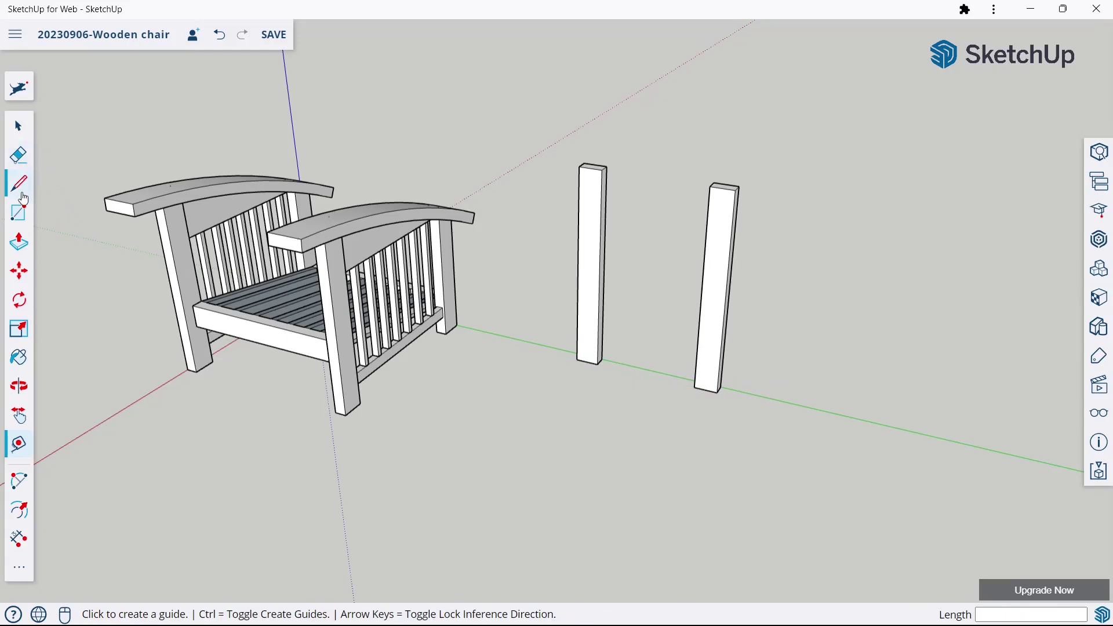
- Orbit the view to re-angle the two posts for drawing on their side
click(20, 211)
key(o)
drag(666, 229, 529, 225)
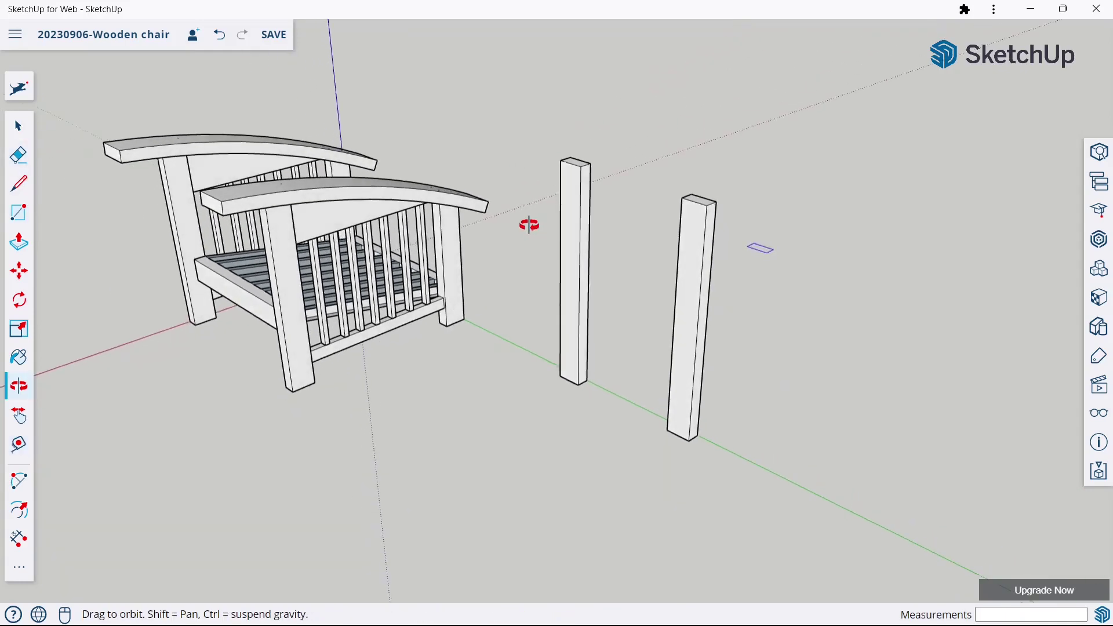
key(r)
scroll(609, 171, up, 4)
- Make the upper crossbar: a 50×100 rectangle near the post top, pulled 450 mm
click(540, 191)
text(50,1)
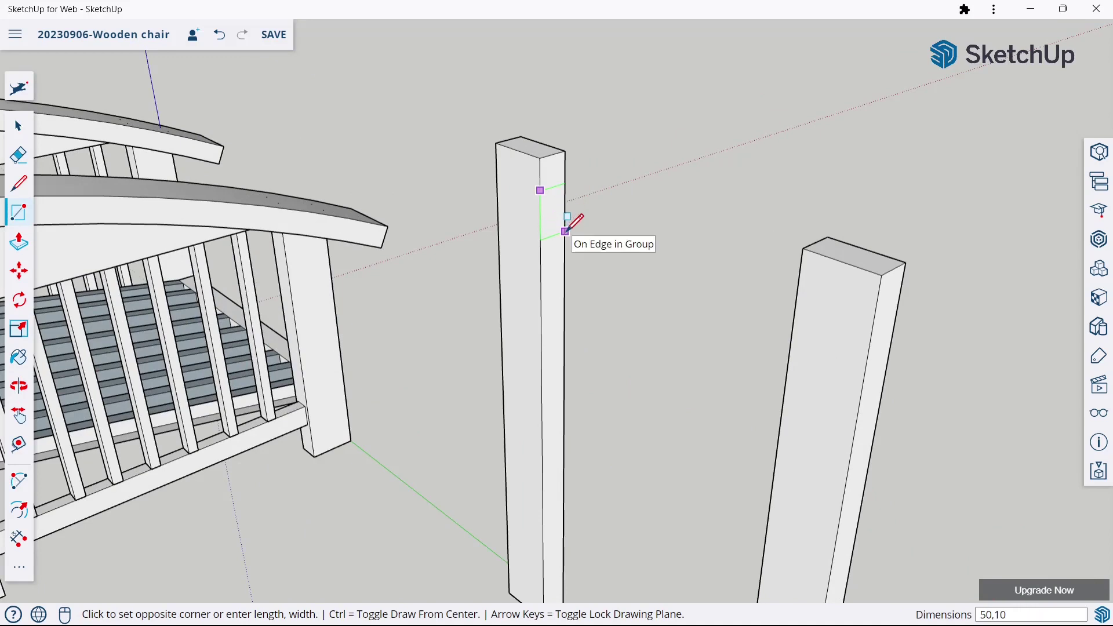
text(0)
key(Return)
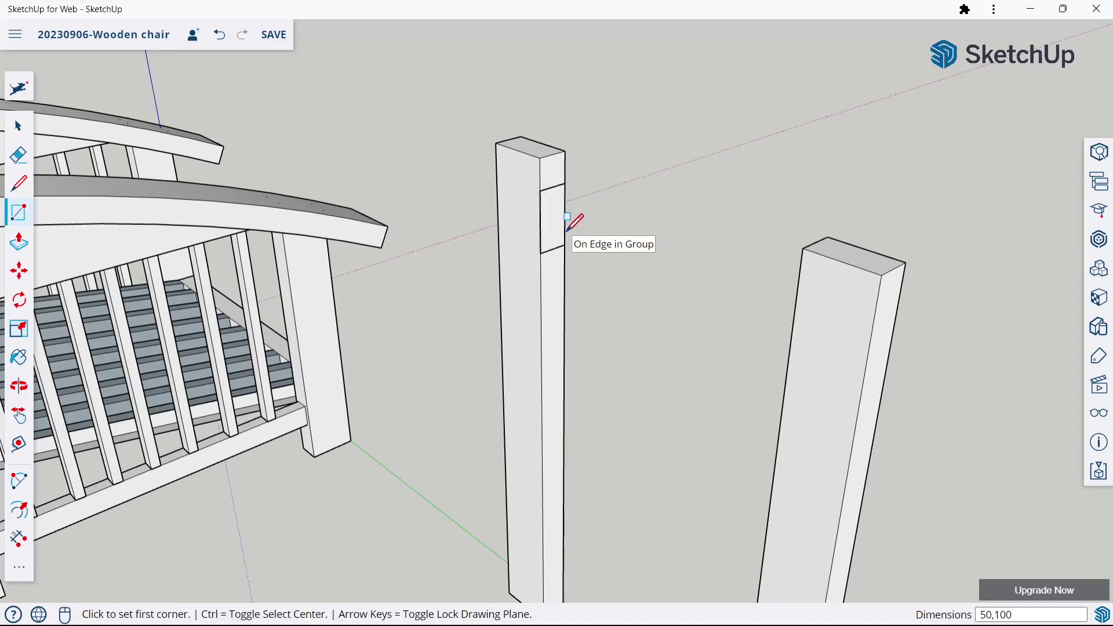
click(17, 269)
click(18, 241)
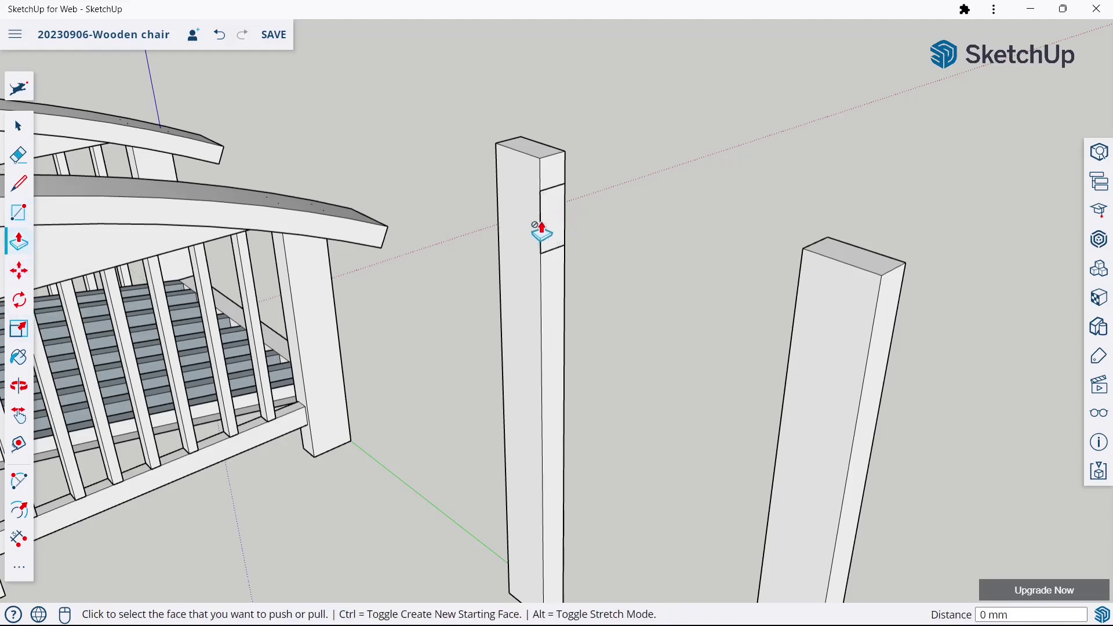
click(548, 226)
click(807, 256)
scroll(551, 246, down, 3)
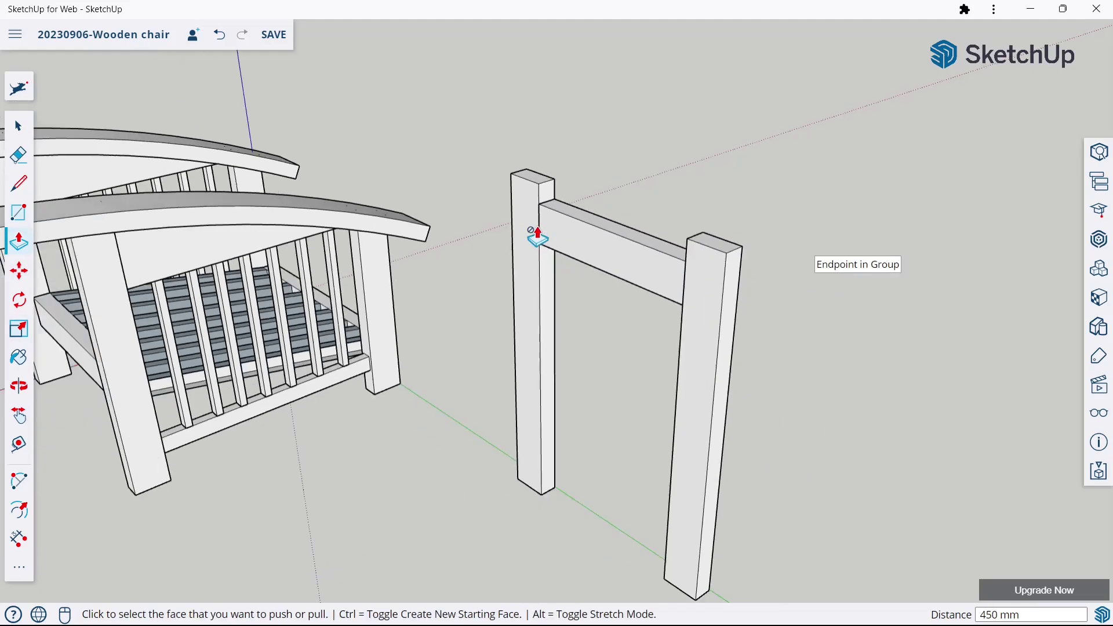
scroll(551, 245, down, 2)
- Make the matching lower 450 mm crossbar from a 50×100 rectangle low on the post
click(13, 219)
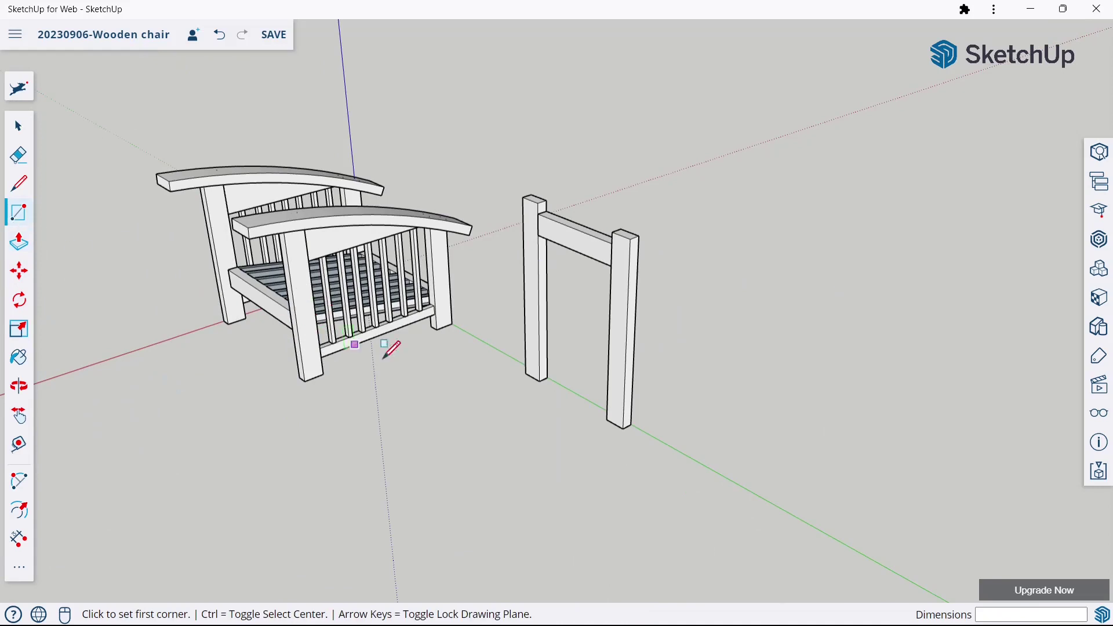
scroll(539, 347, up, 5)
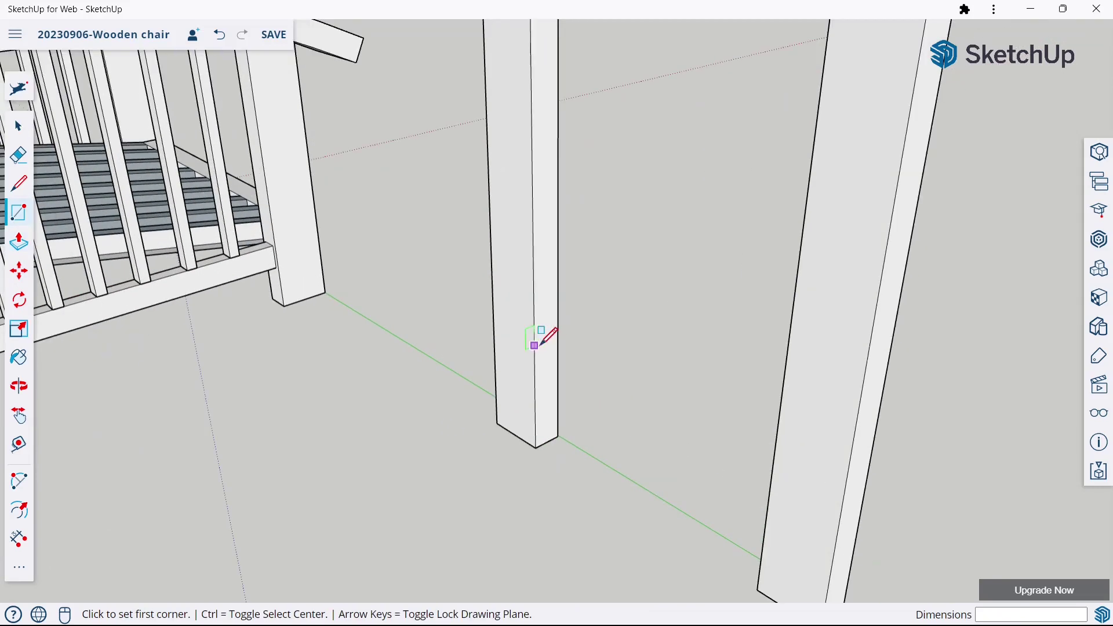
click(534, 334)
text(50,1)
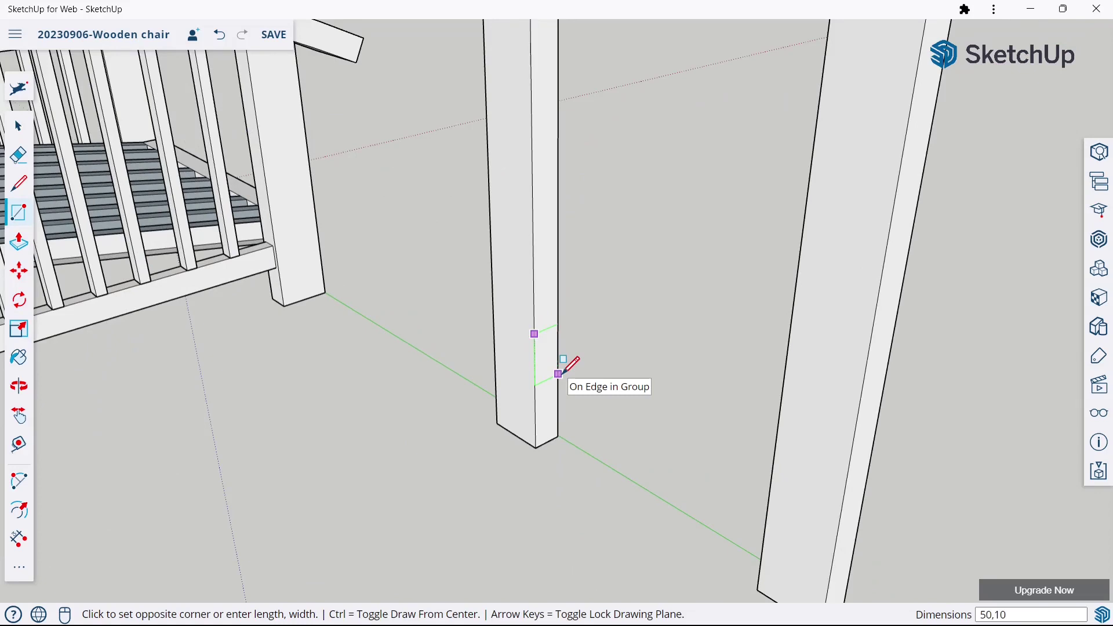
text(0)
key(Return)
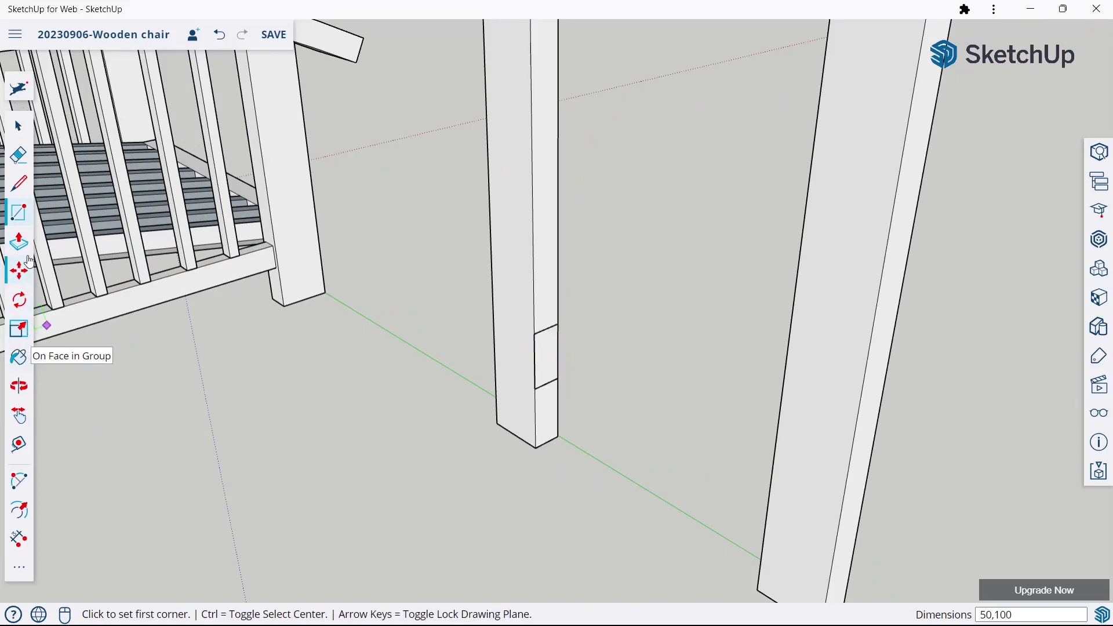
click(23, 266)
click(19, 241)
scroll(415, 285, down, 2)
click(487, 322)
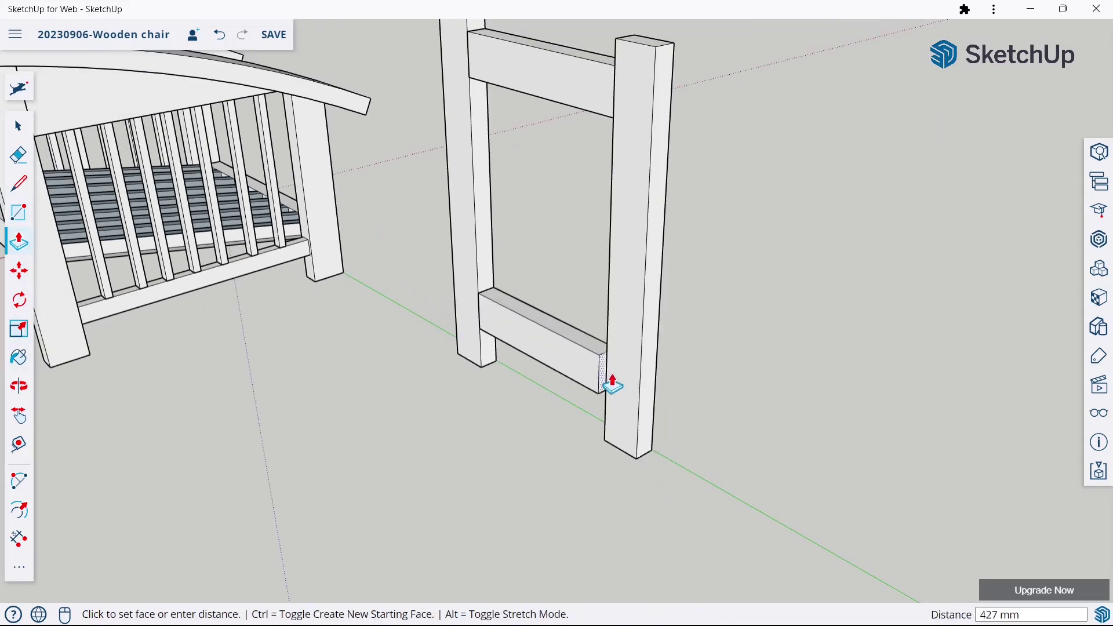
click(607, 391)
middle_drag(566, 397, 609, 362)
scroll(610, 362, down, 4)
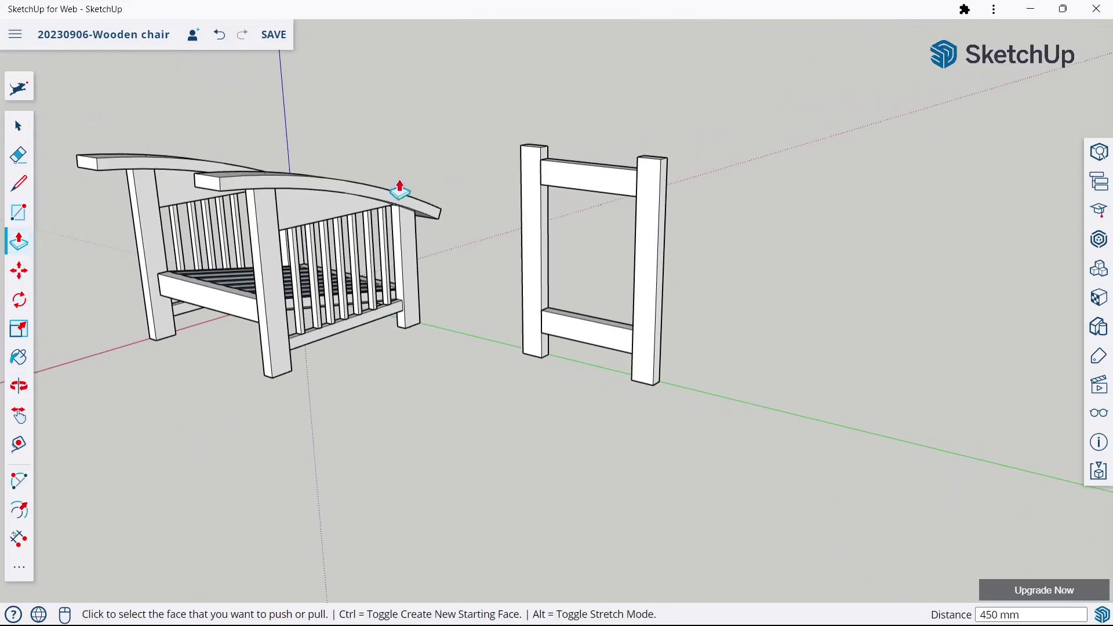
scroll(520, 154, up, 1)
scroll(454, 151, up, 2)
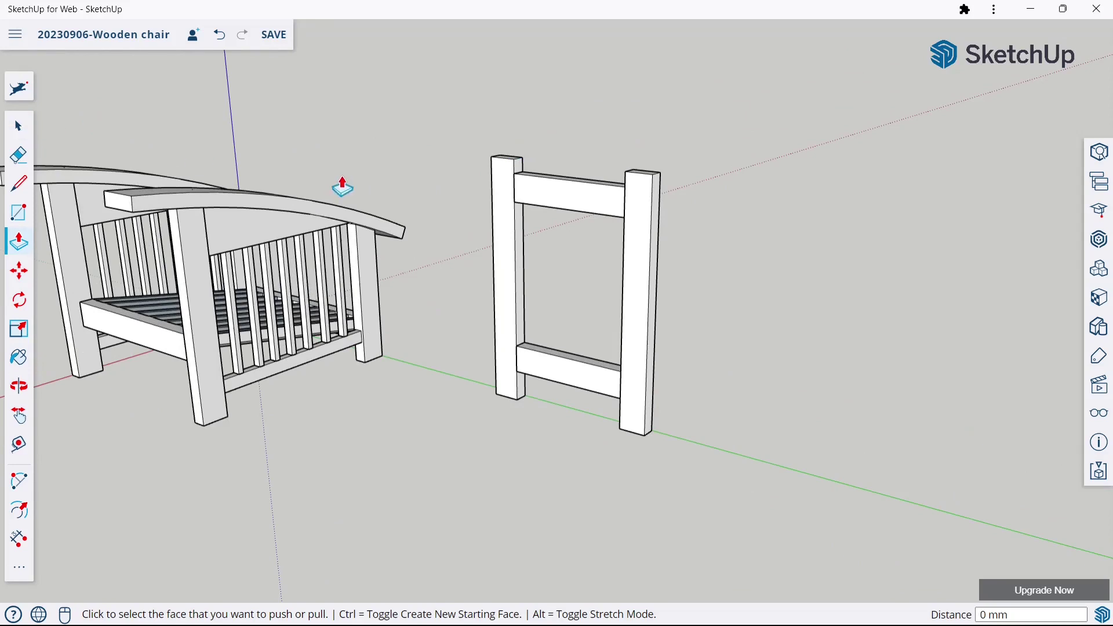
key(space)
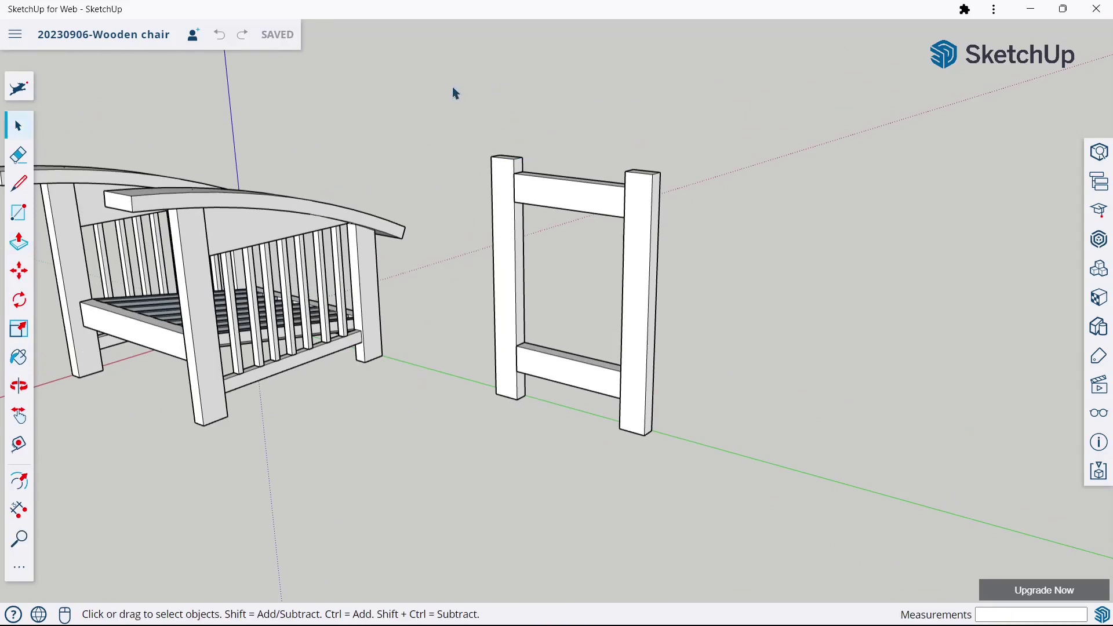
- Group the two posts and crossbars into one frame
drag(454, 89, 691, 471)
right_click(650, 387)
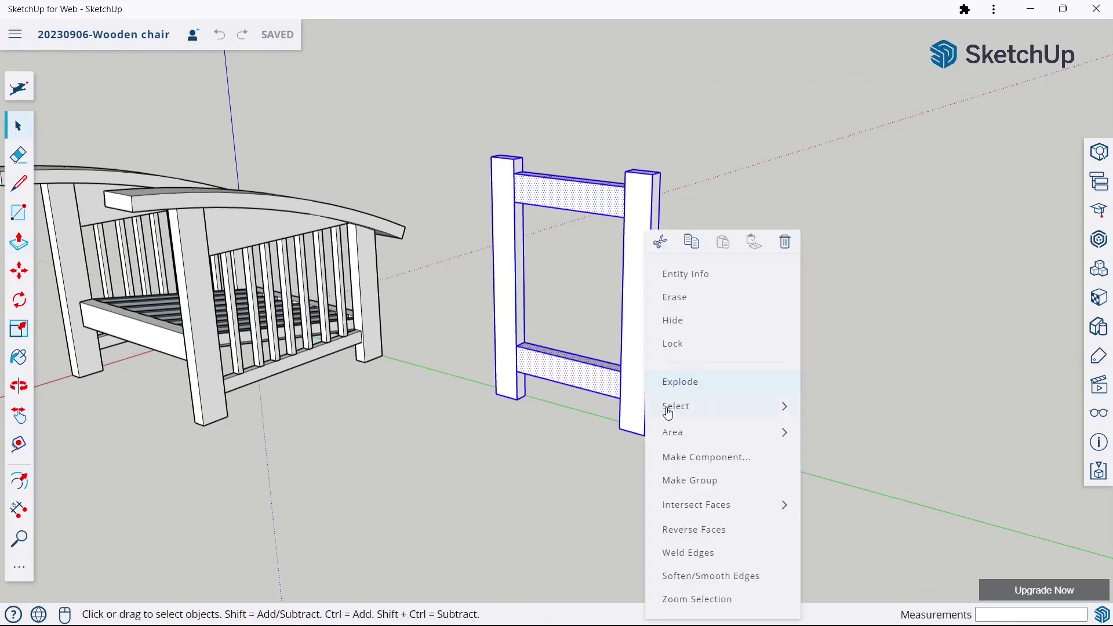
click(686, 481)
- Draw a 30×50 mm rectangle on the lower rail beside the left post
click(19, 212)
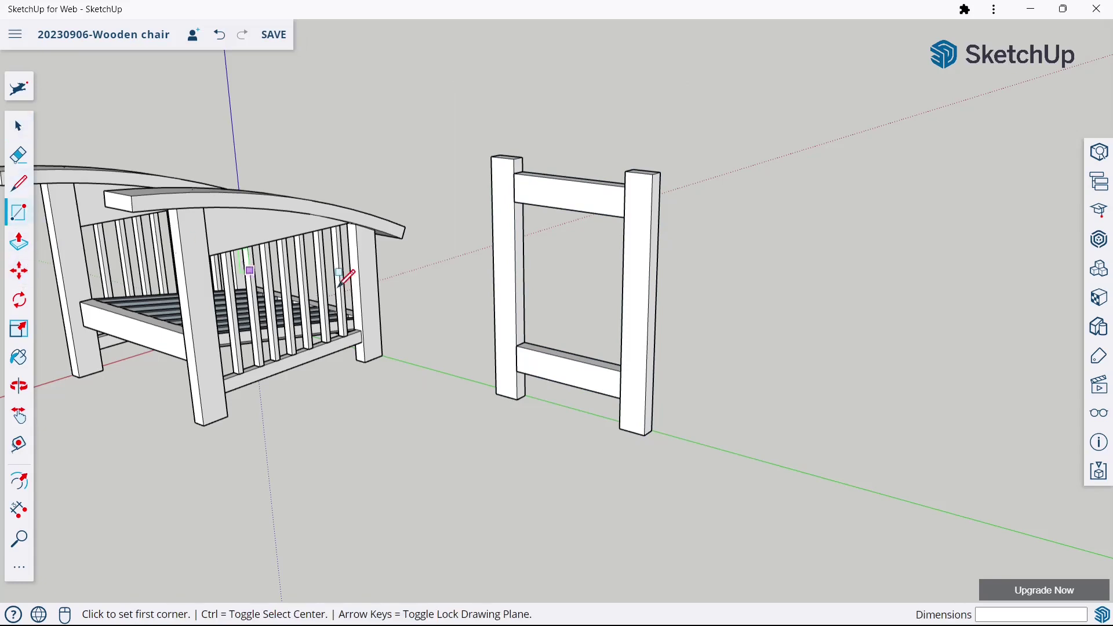
scroll(667, 373, up, 3)
scroll(497, 330, up, 3)
mouse_move(498, 331)
middle_down()
mouse_move(537, 405)
mouse_move(551, 489)
middle_up()
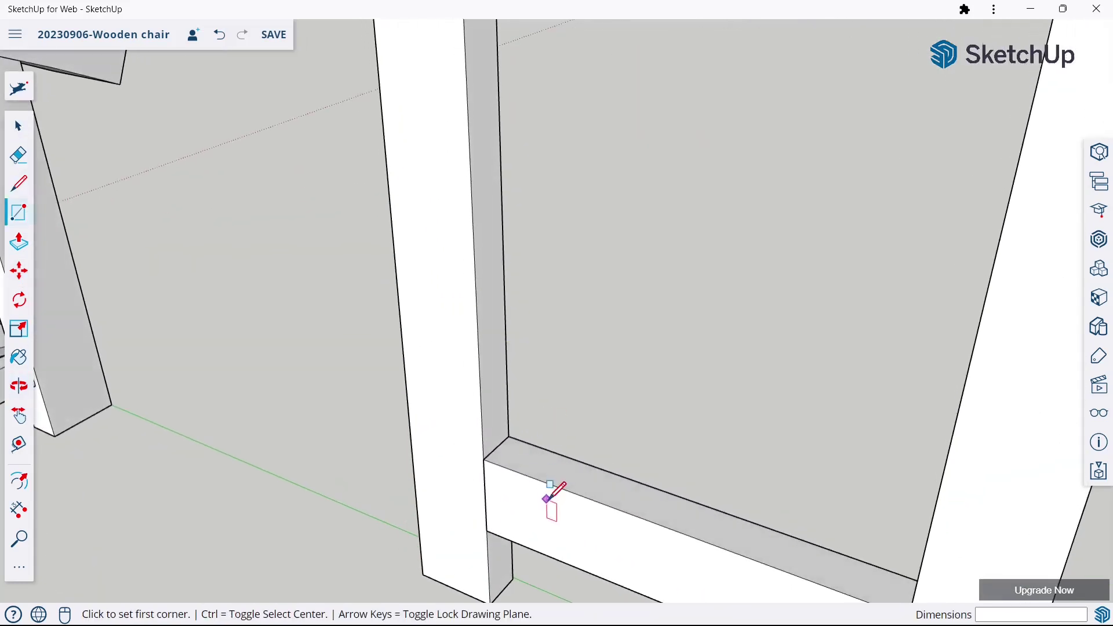
scroll(551, 489, up, 2)
click(508, 457)
text(30,)
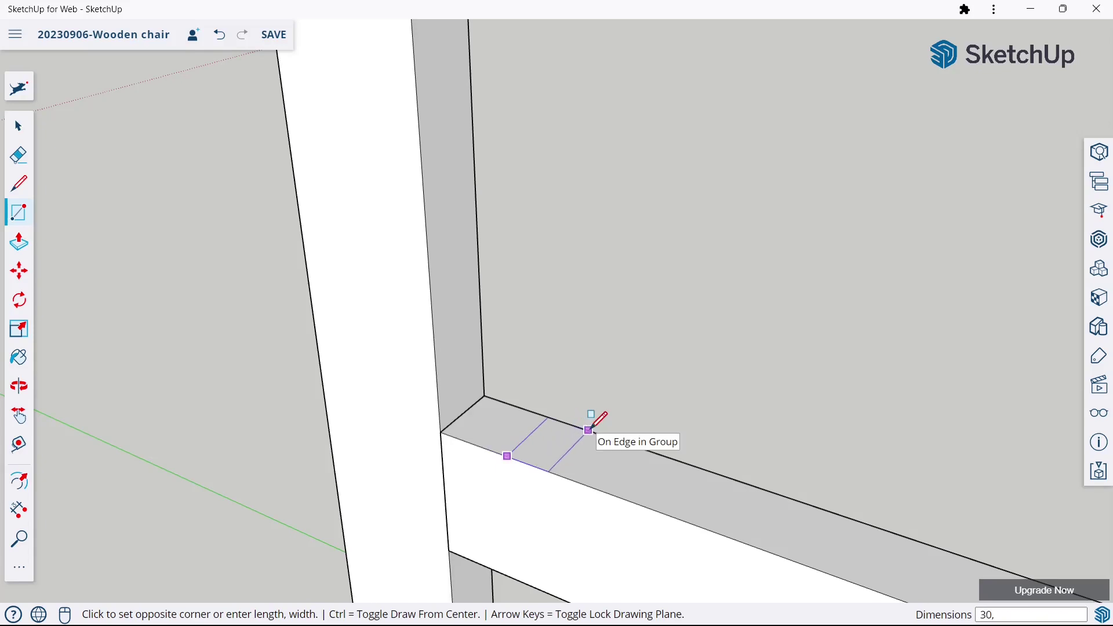
text(50)
key(Return)
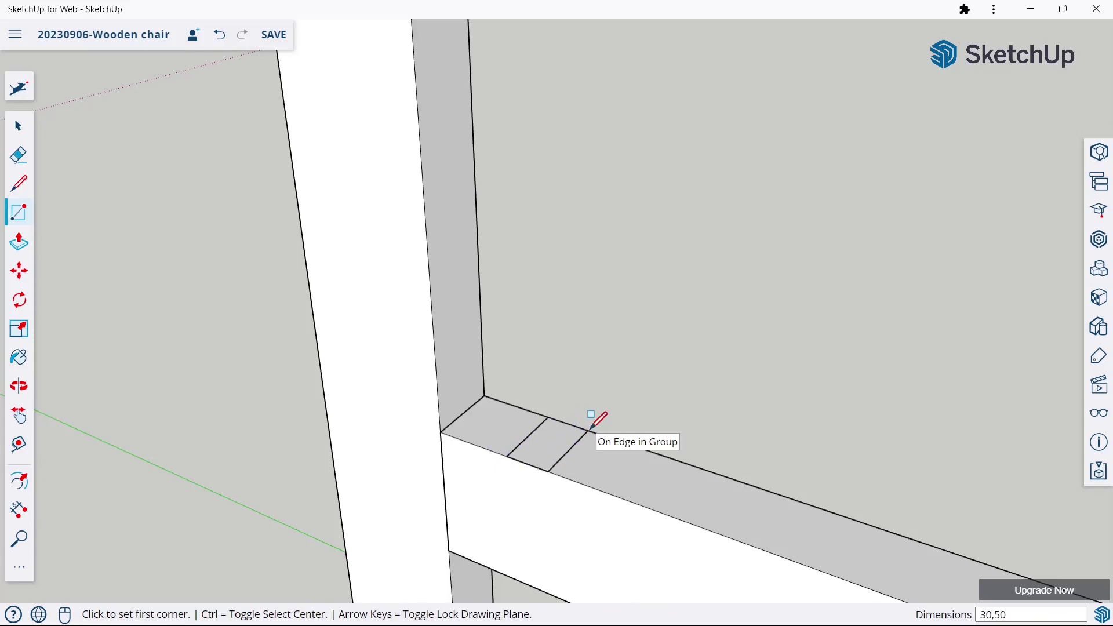
- Push/pull the small rectangle up about 536 mm to the top rail
click(18, 242)
scroll(608, 472, down, 2)
scroll(591, 430, down, 5)
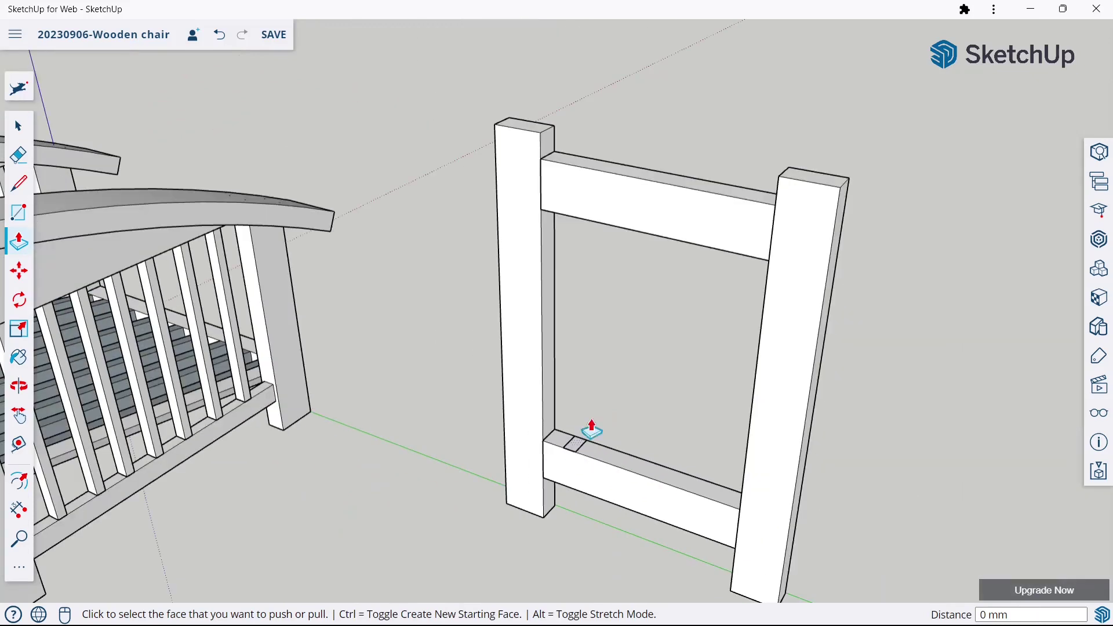
click(569, 458)
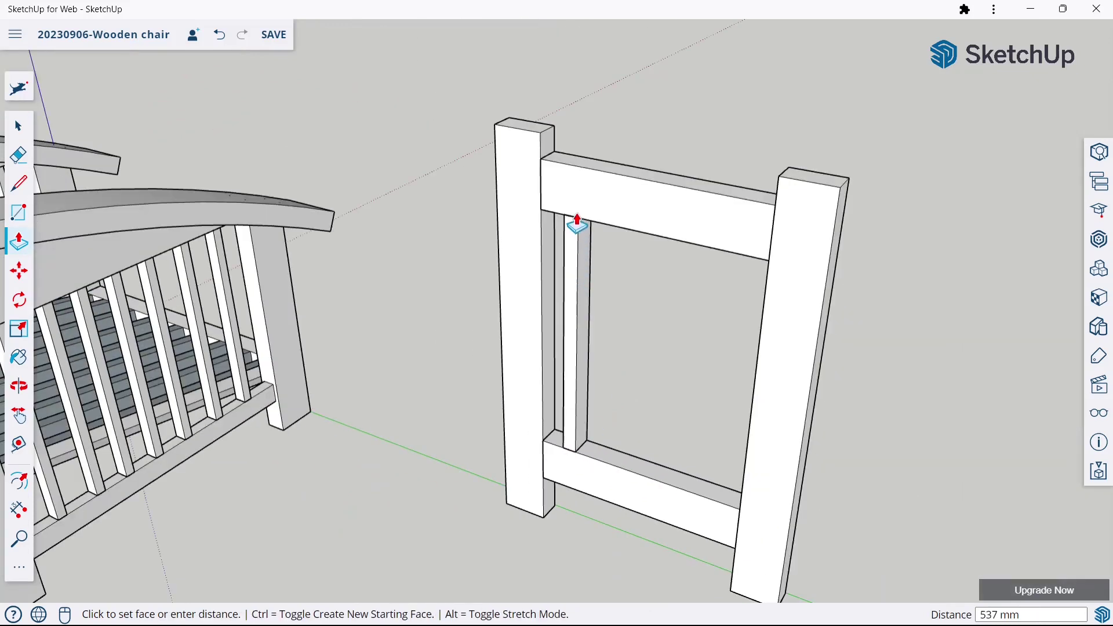
click(550, 227)
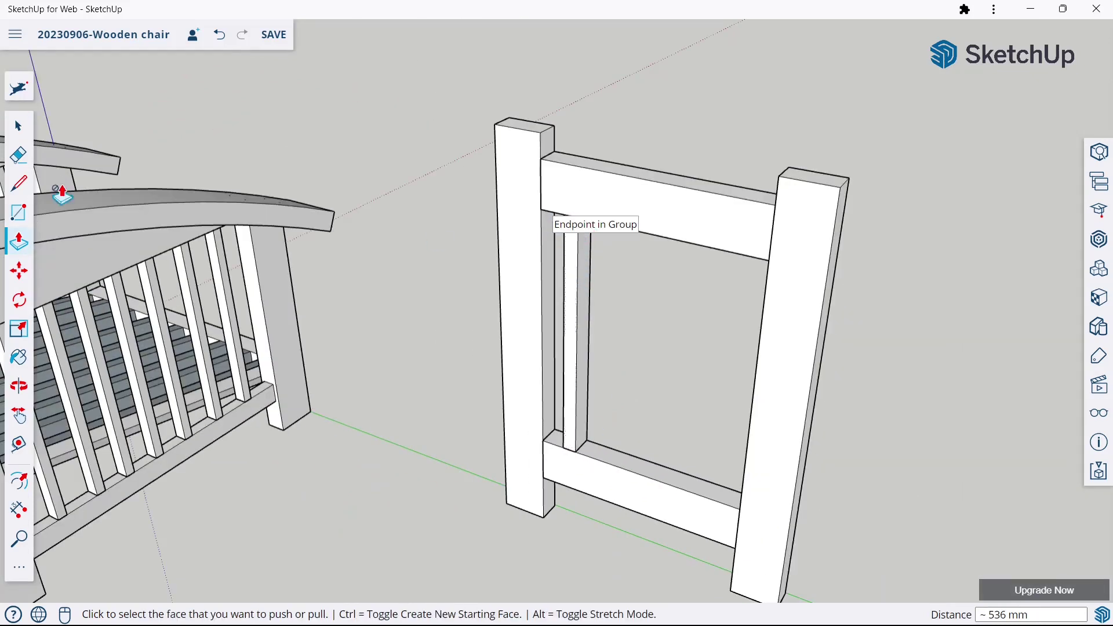
click(14, 123)
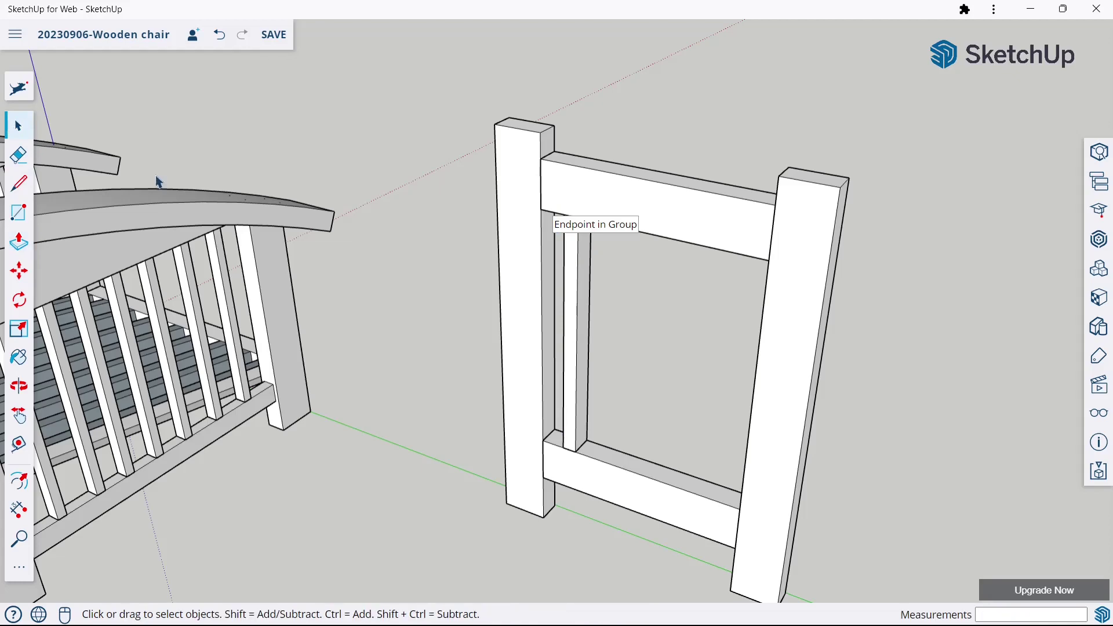
- Make the new slat a group
triple_click(592, 315)
right_click(591, 315)
click(641, 480)
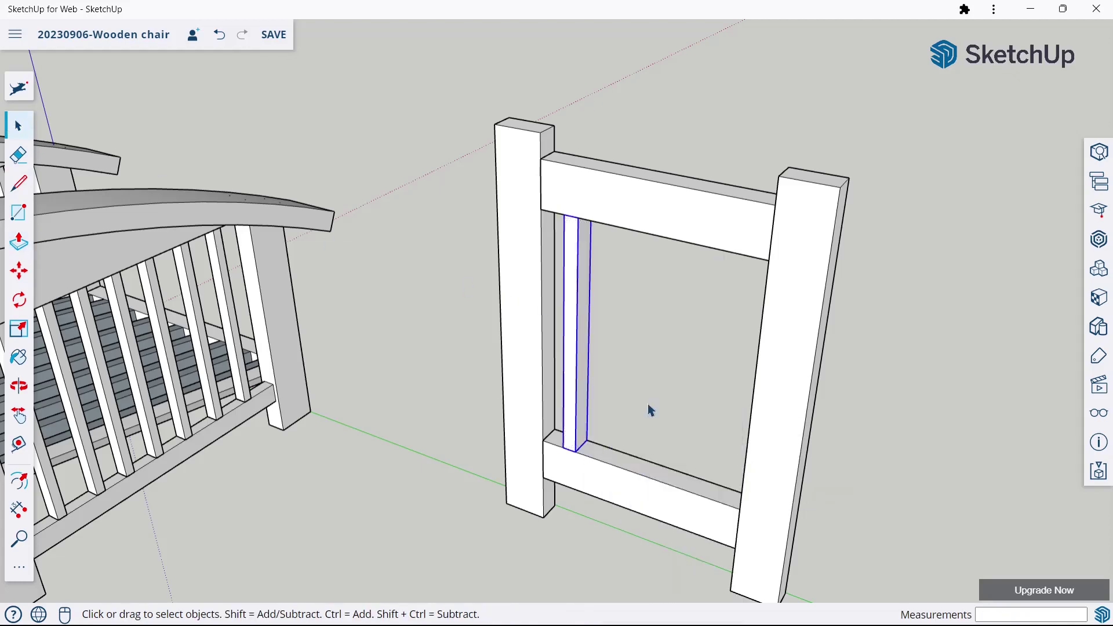
middle_drag(650, 410, 748, 362)
- Copy the slat four times about 72 mm apart along the rail
click(18, 270)
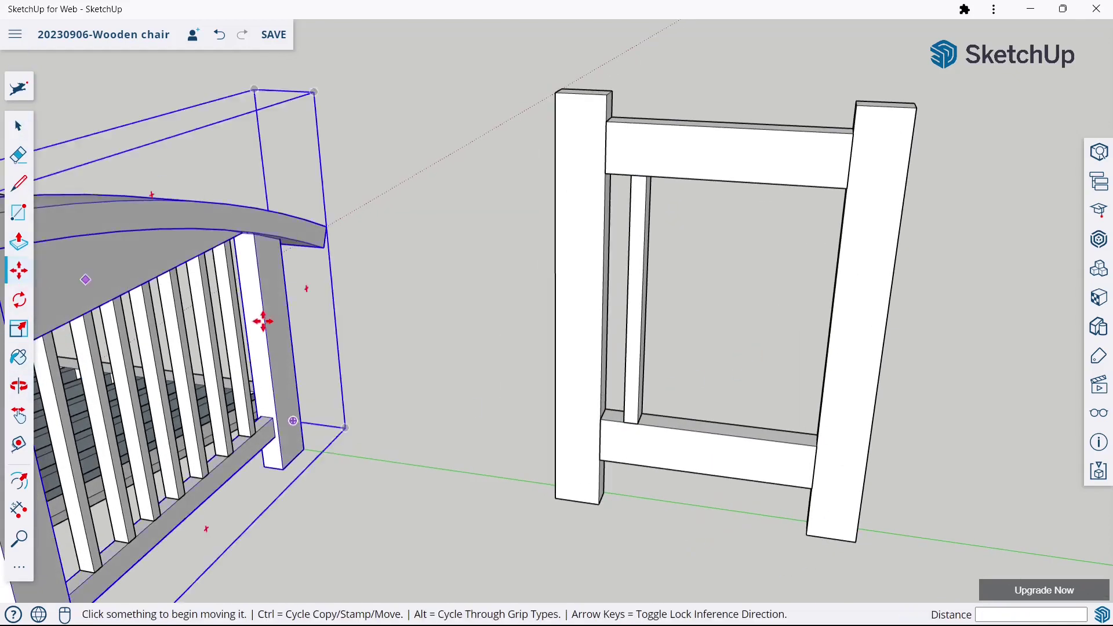
scroll(631, 430, up, 5)
click(527, 413)
key(ctrl)
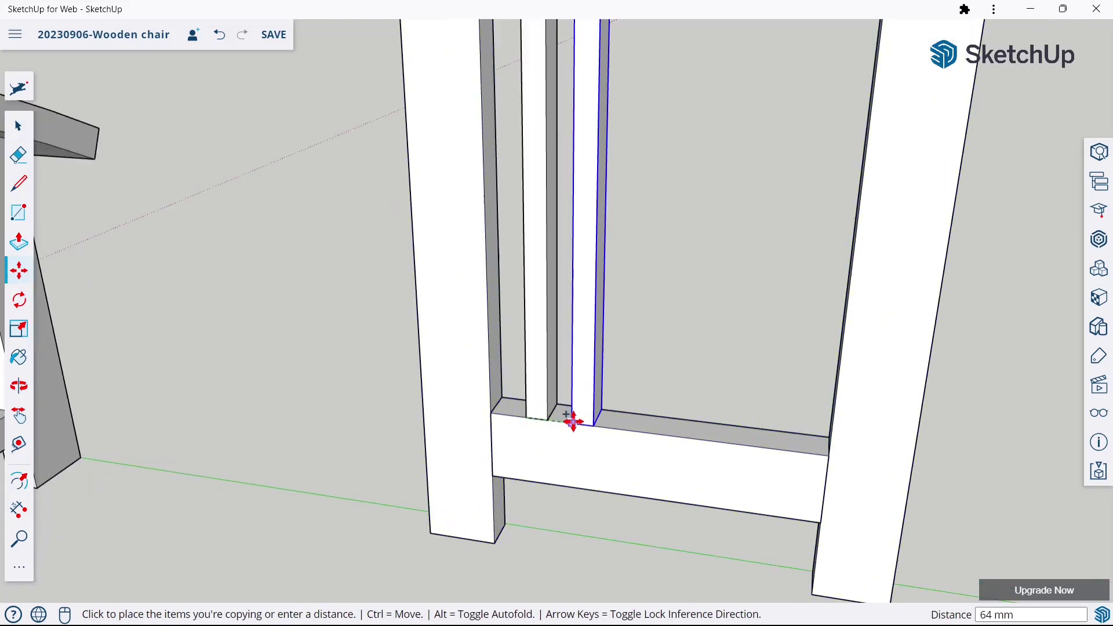
click(581, 414)
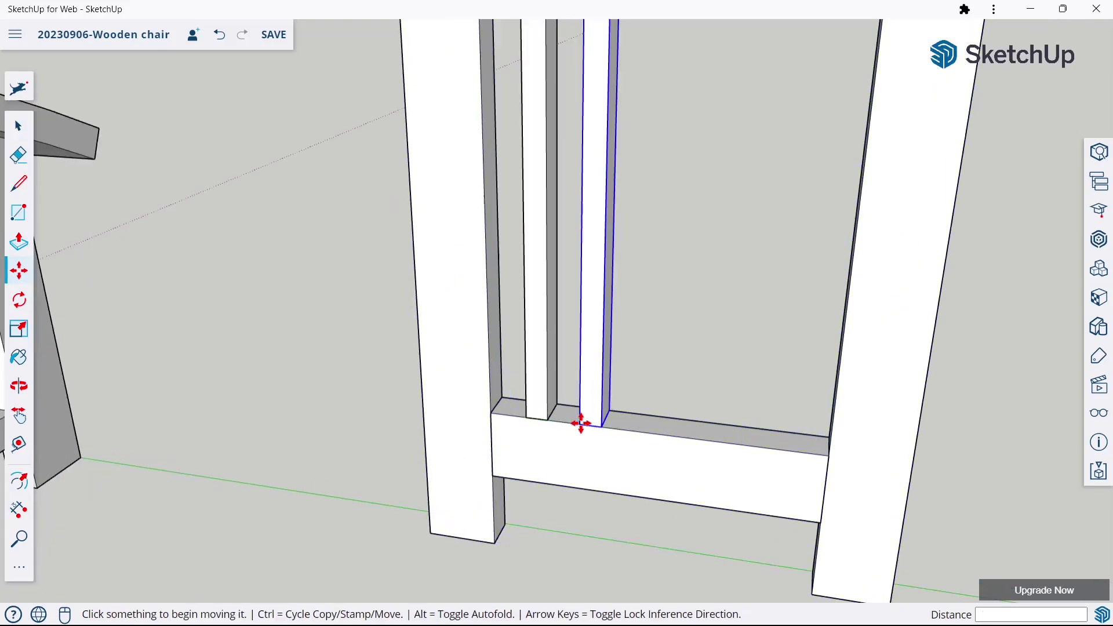
click(579, 422)
click(632, 430)
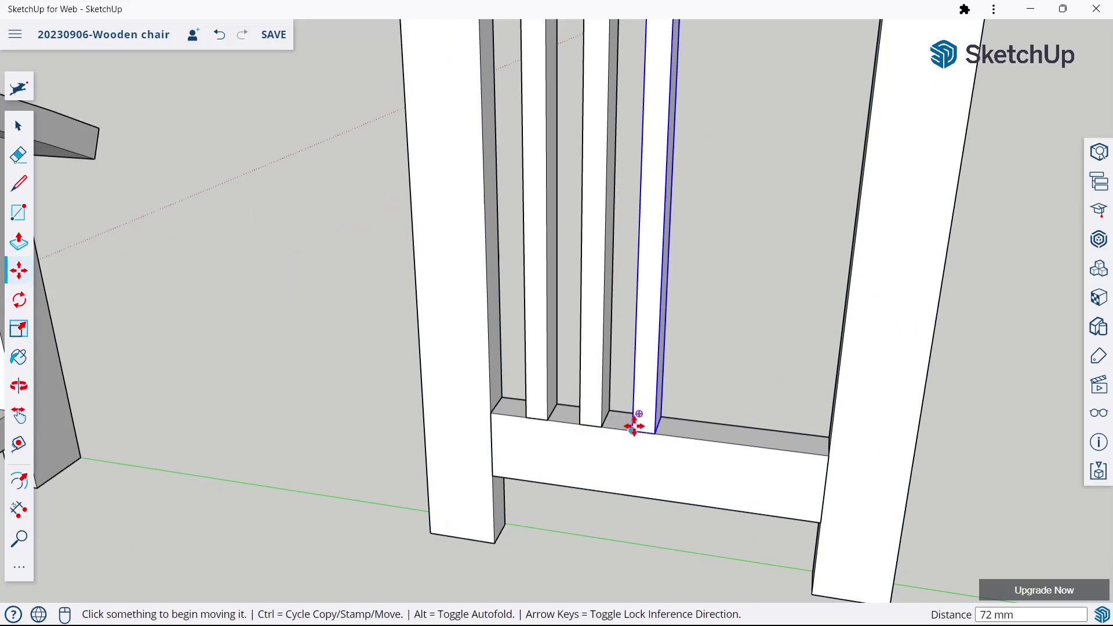
click(633, 431)
click(687, 439)
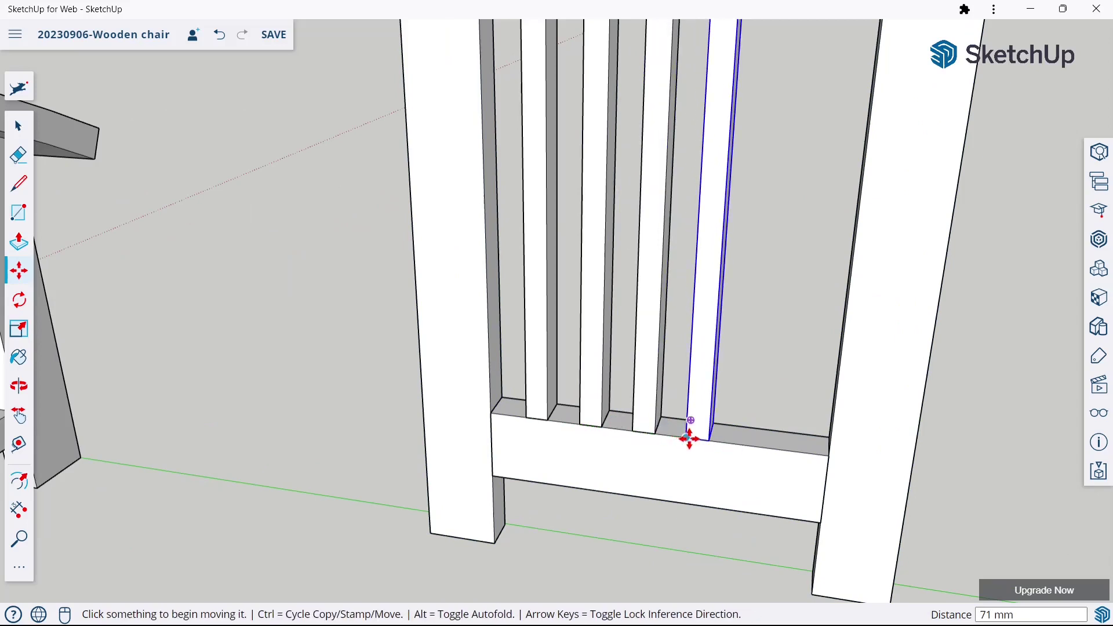
key(ctrl)
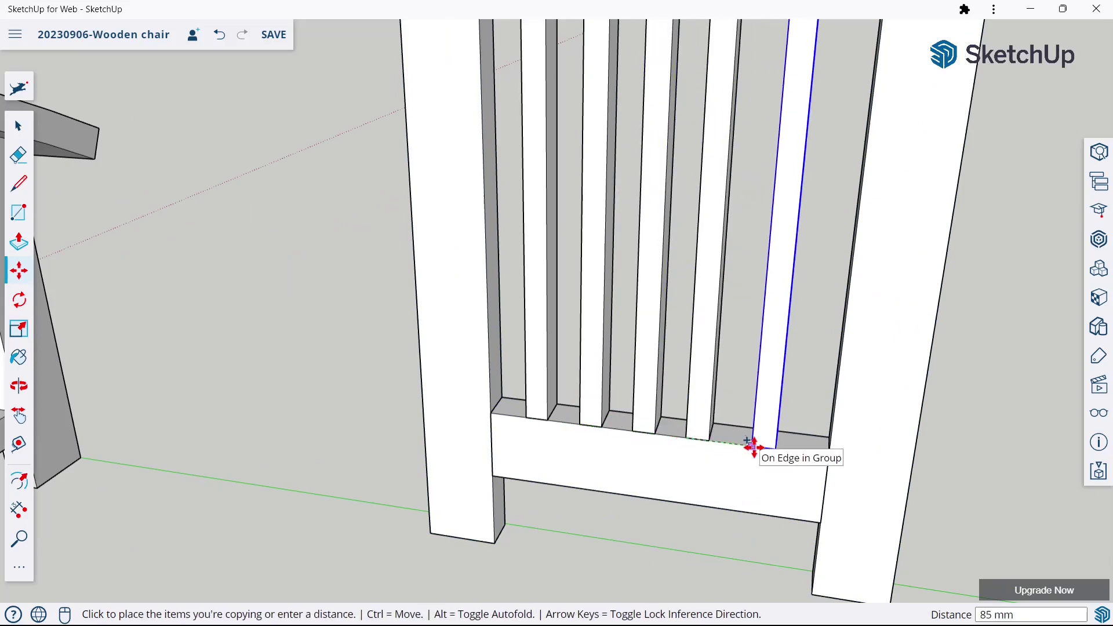
click(753, 447)
scroll(551, 450, down, 5)
scroll(473, 363, down, 3)
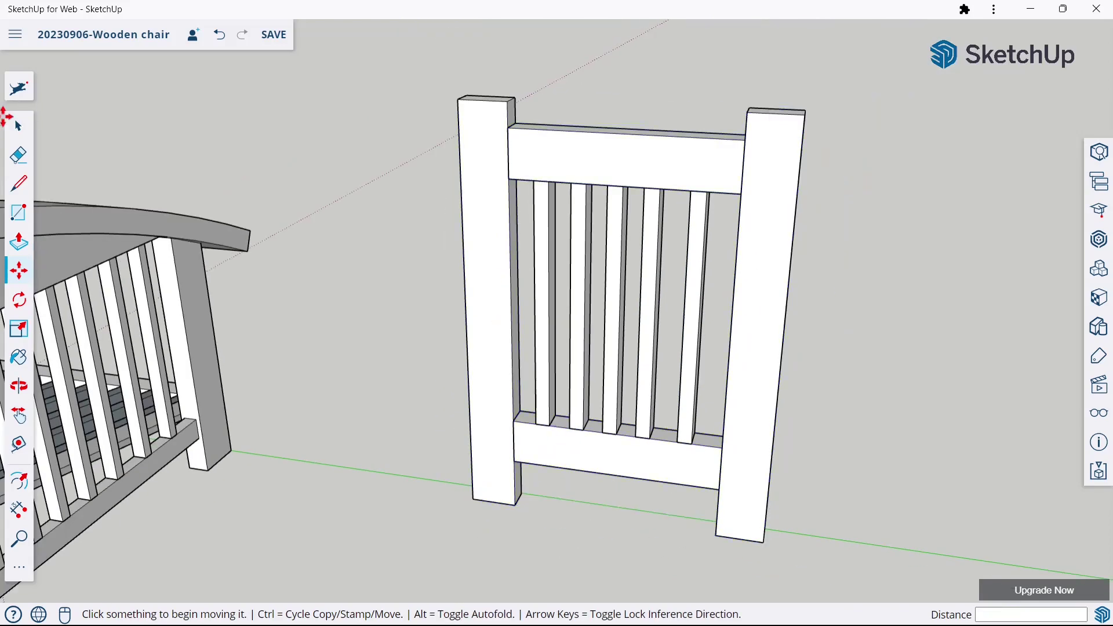
key(space)
- Select the entire chair back and group it as one object
middle_drag(360, 194, 430, 234)
scroll(745, 308, down, 2)
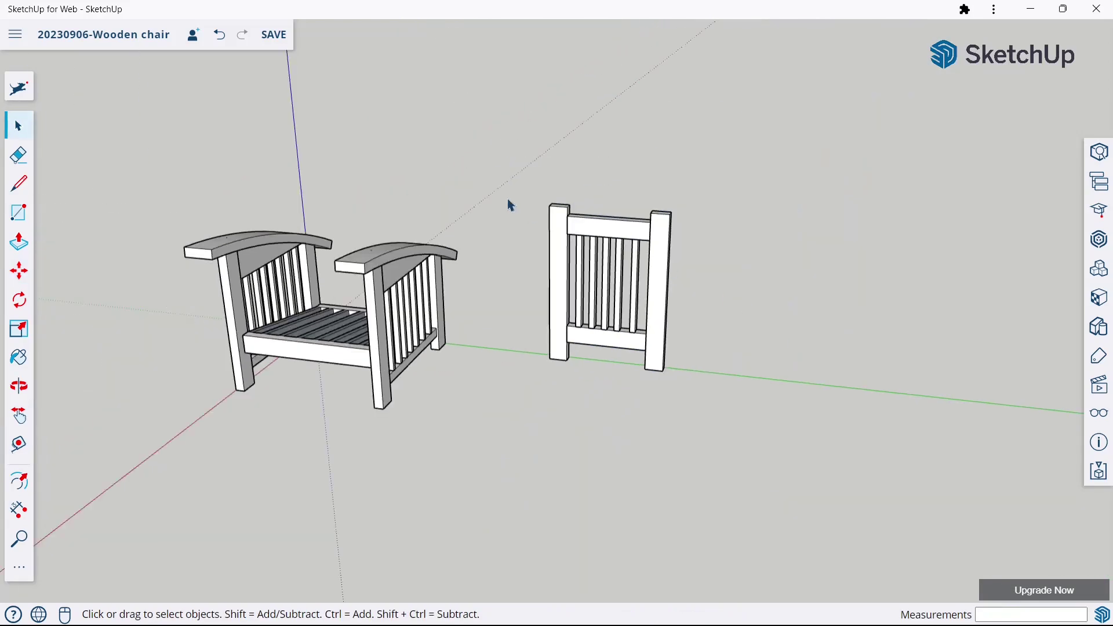
drag(497, 154, 754, 406)
right_click(674, 349)
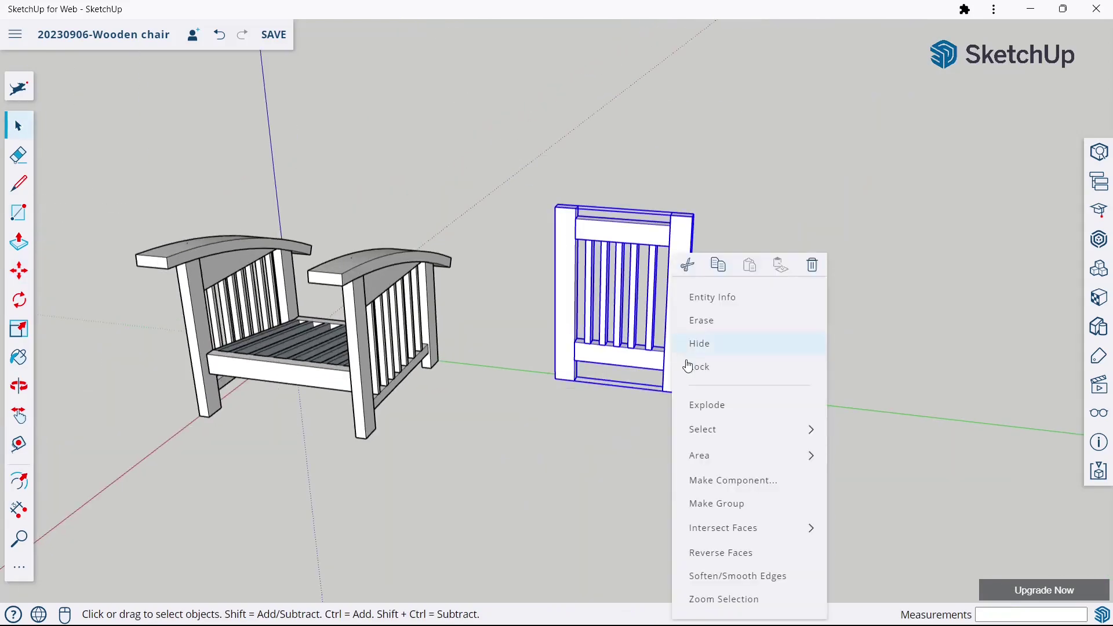
click(715, 506)
scroll(675, 348, down, 2)
scroll(673, 345, down, 1)
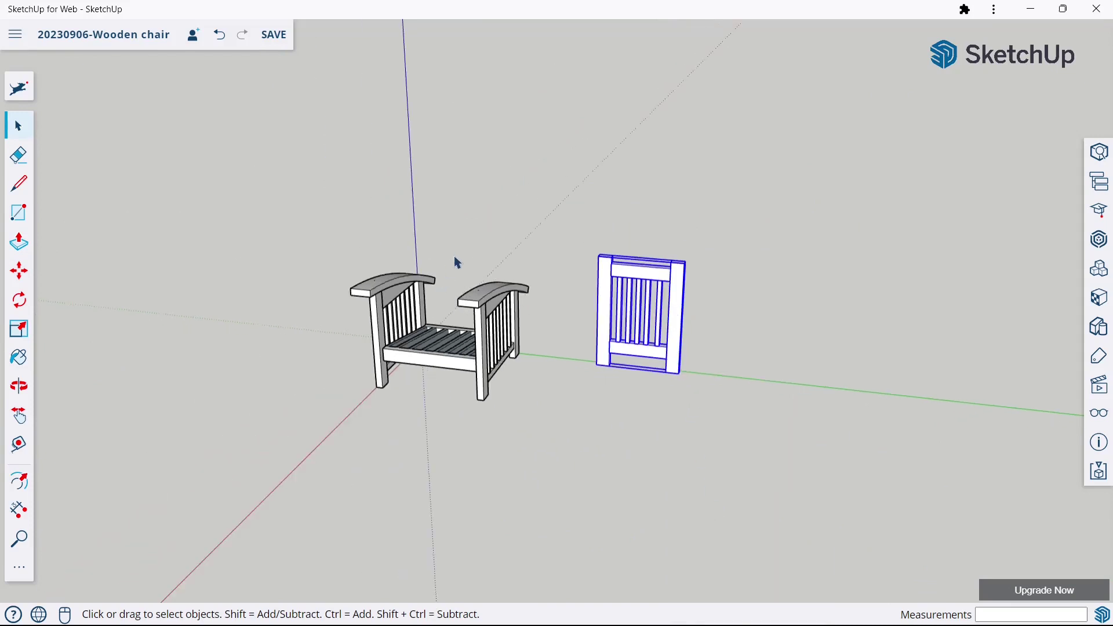
scroll(454, 255, up, 2)
click(620, 338)
scroll(619, 338, up, 1)
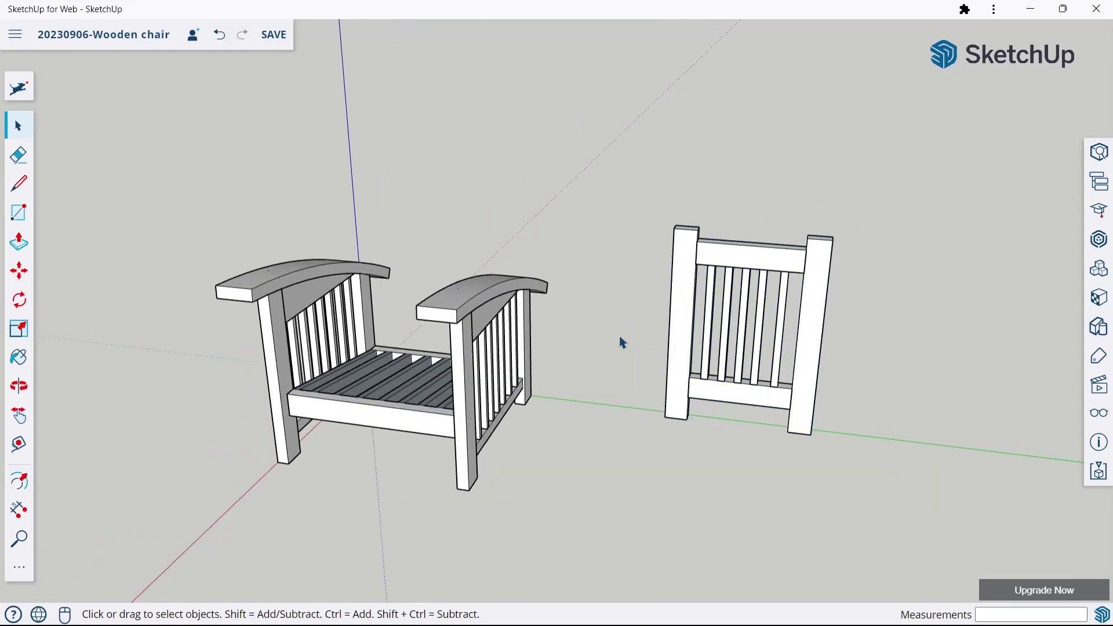
- Start a 125 mm line at the seat's back corner, then cancel it
key(l)
scroll(291, 368, up, 3)
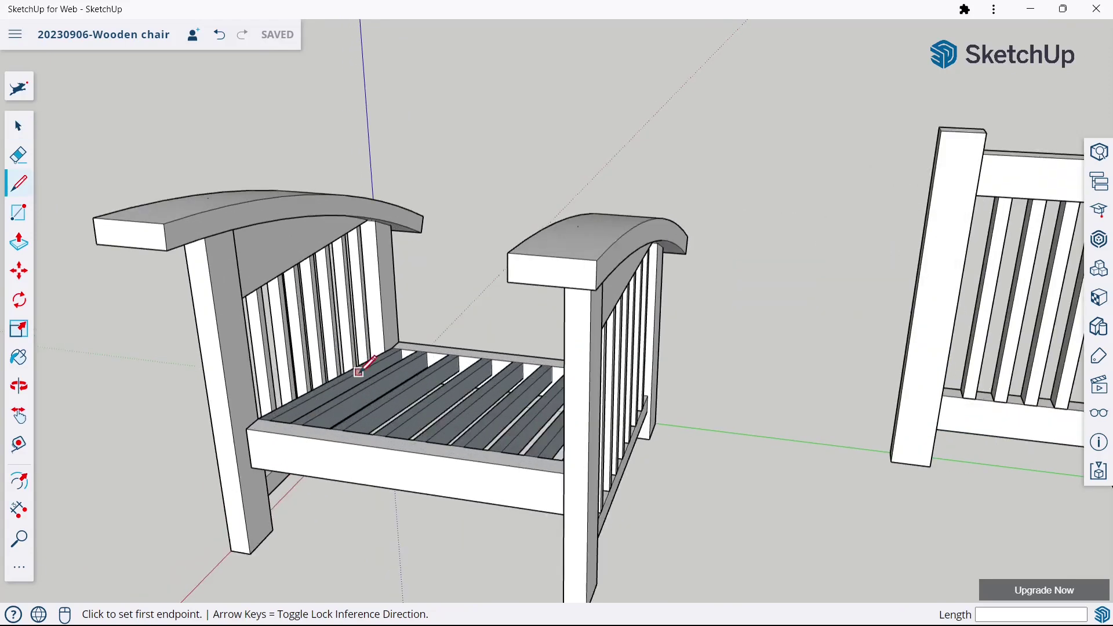
scroll(281, 406, up, 2)
middle_drag(282, 410, 202, 408)
scroll(201, 408, up, 2)
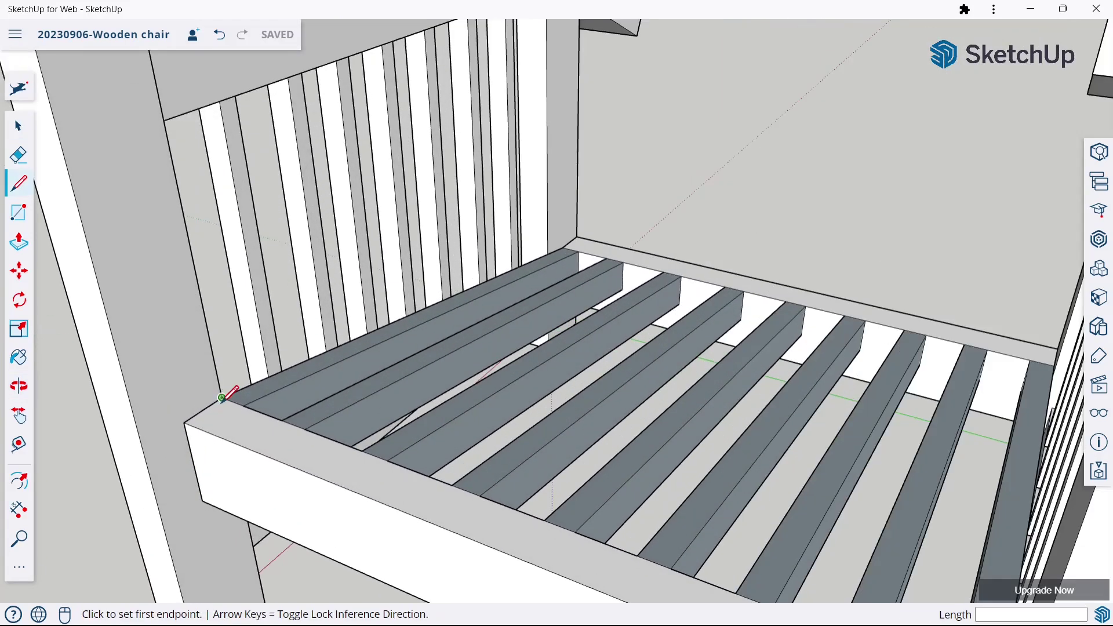
click(221, 398)
text(5)
key(Return)
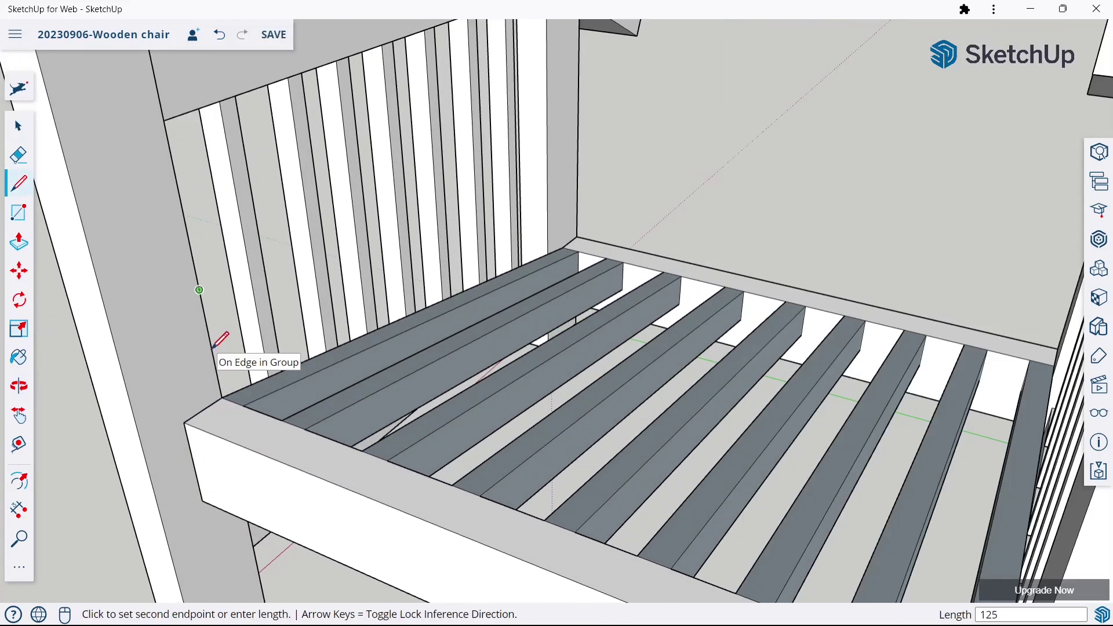
scroll(234, 262, down, 2)
scroll(243, 268, down, 1)
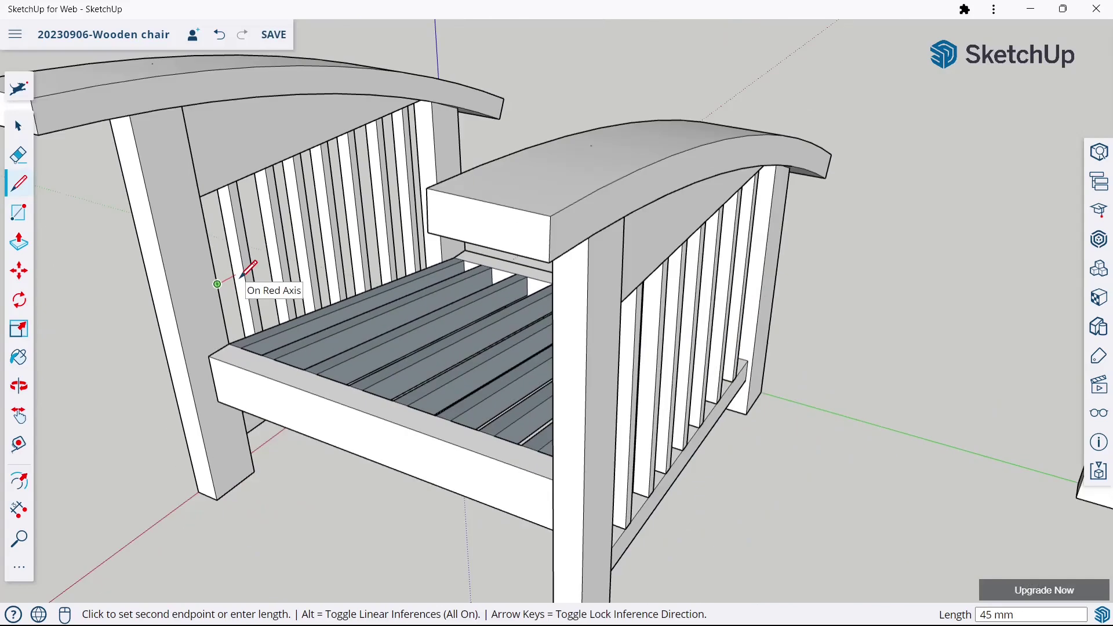
scroll(241, 267, down, 1)
key(Escape)
scroll(390, 220, up, 1)
scroll(535, 266, up, 2)
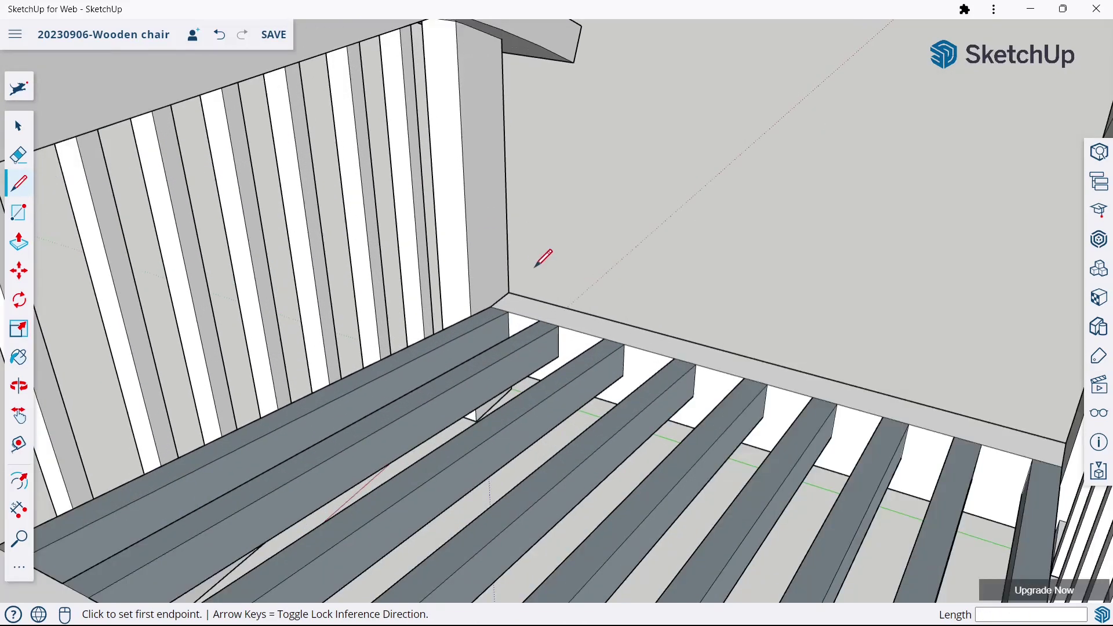
- Draw a line across the seat back to close the seat face
click(491, 306)
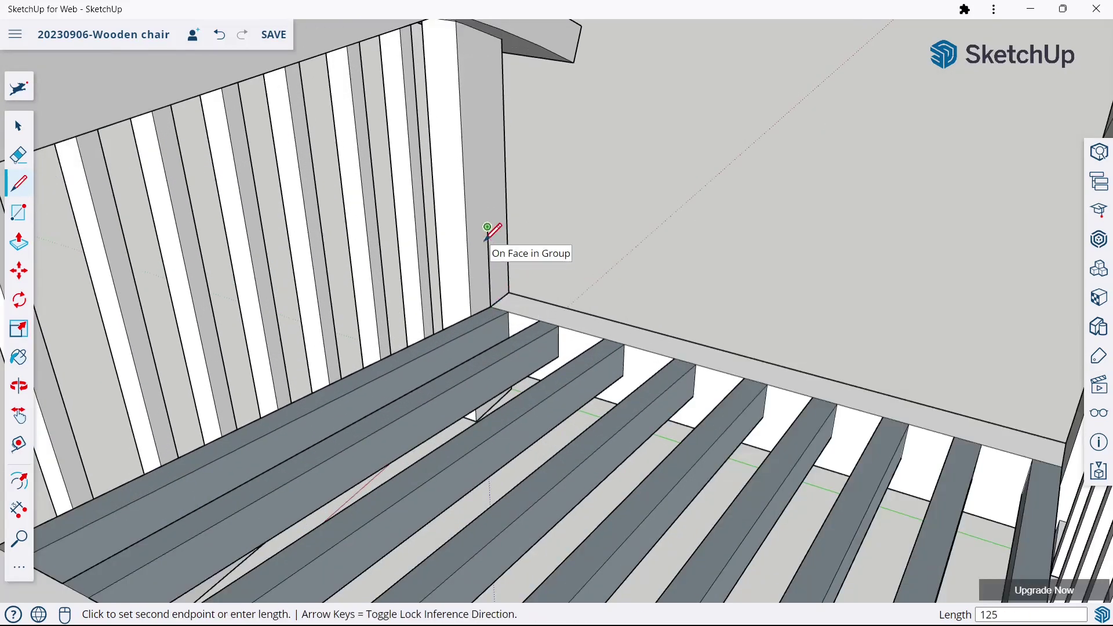
scroll(487, 239, down, 3)
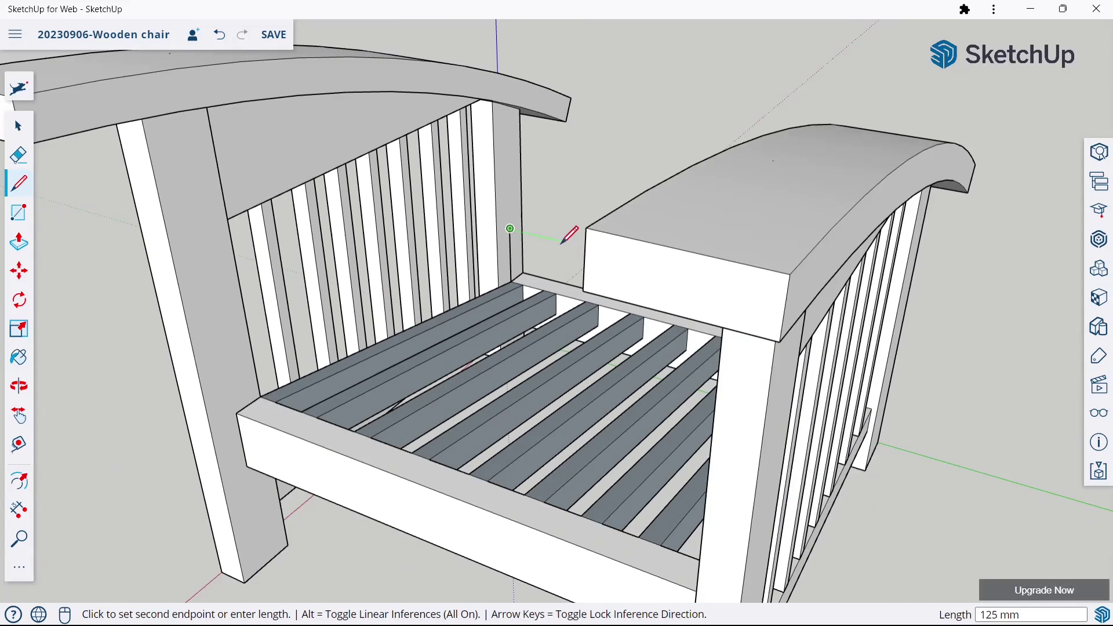
click(248, 325)
scroll(284, 283, down, 1)
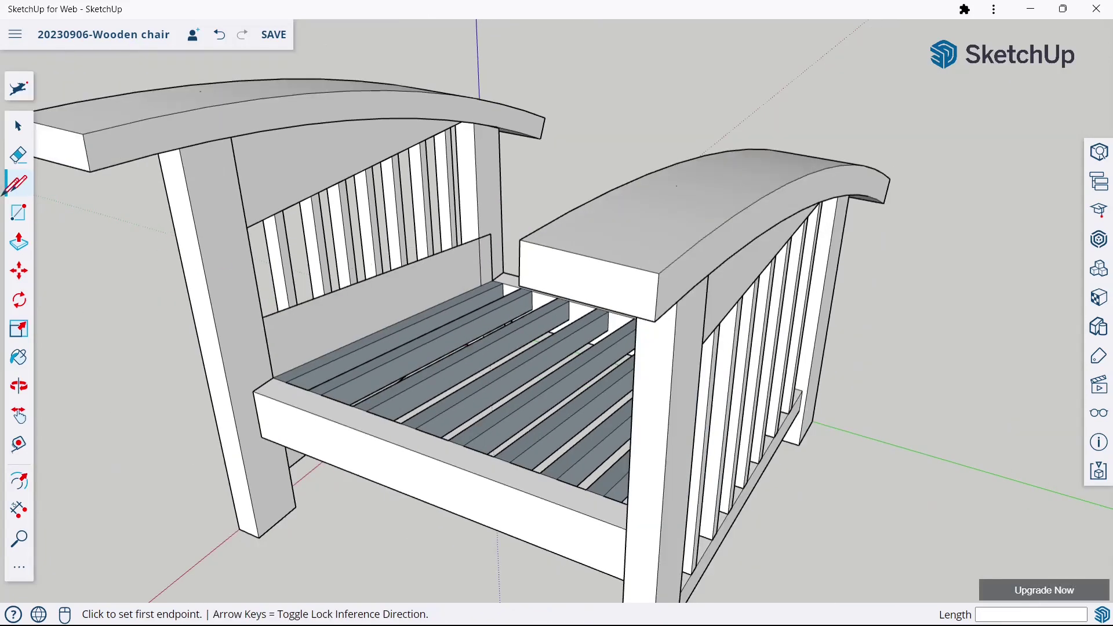
- Push/pull the seat face into a solid block between the side frames, then view the front
click(19, 241)
scroll(377, 261, down, 2)
click(372, 307)
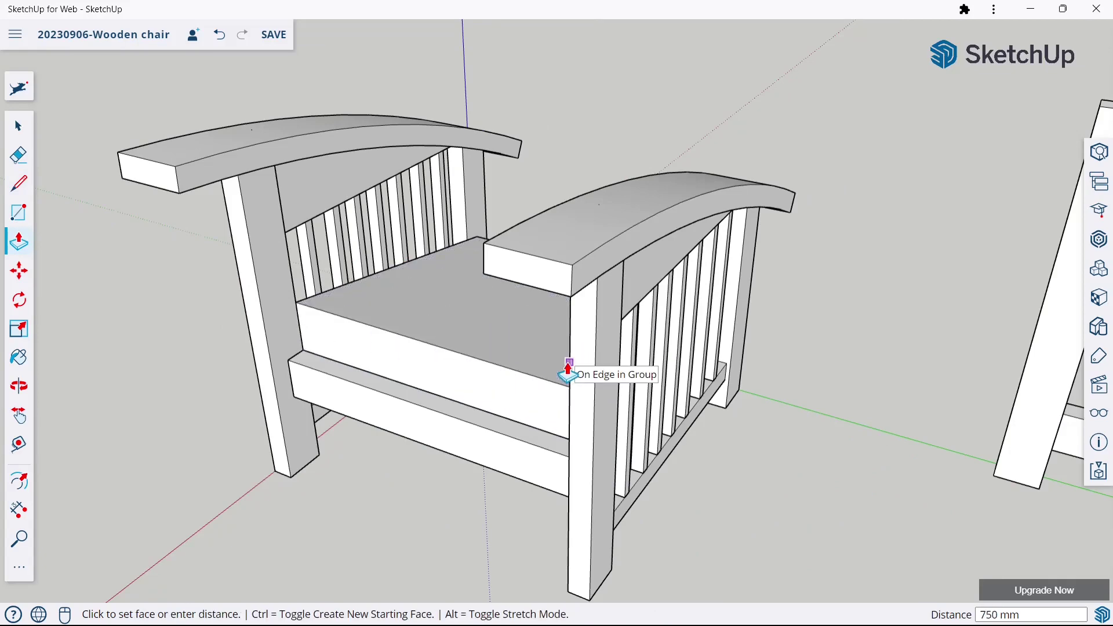
click(572, 371)
scroll(514, 327, down, 3)
mouse_move(515, 326)
middle_down()
mouse_move(556, 417)
mouse_move(676, 341)
mouse_move(590, 276)
mouse_move(492, 290)
mouse_move(492, 304)
middle_up()
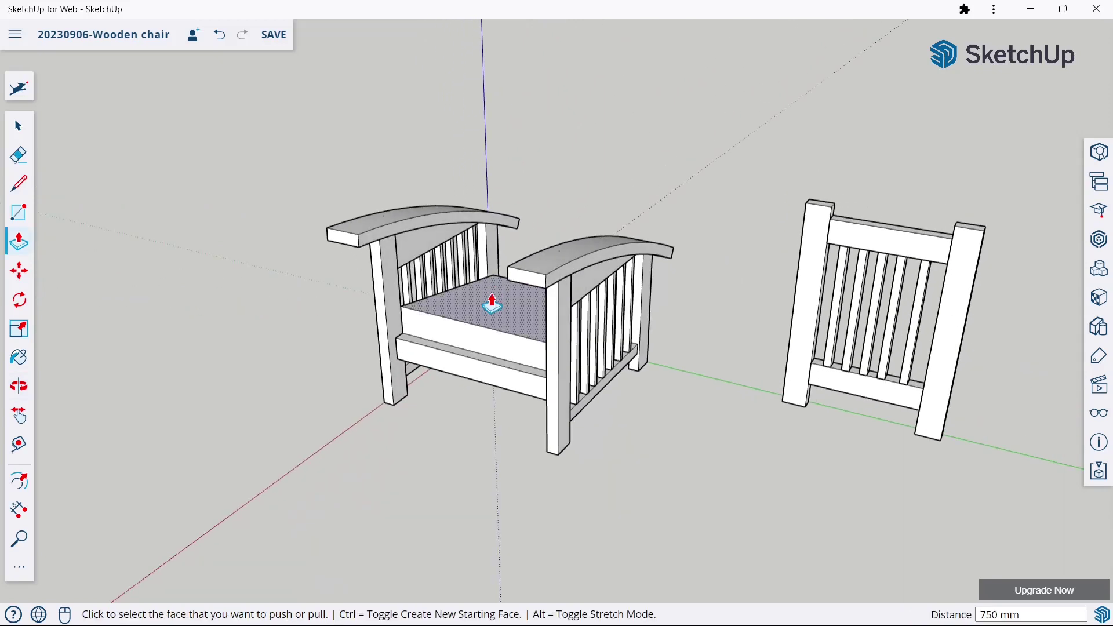
click(18, 126)
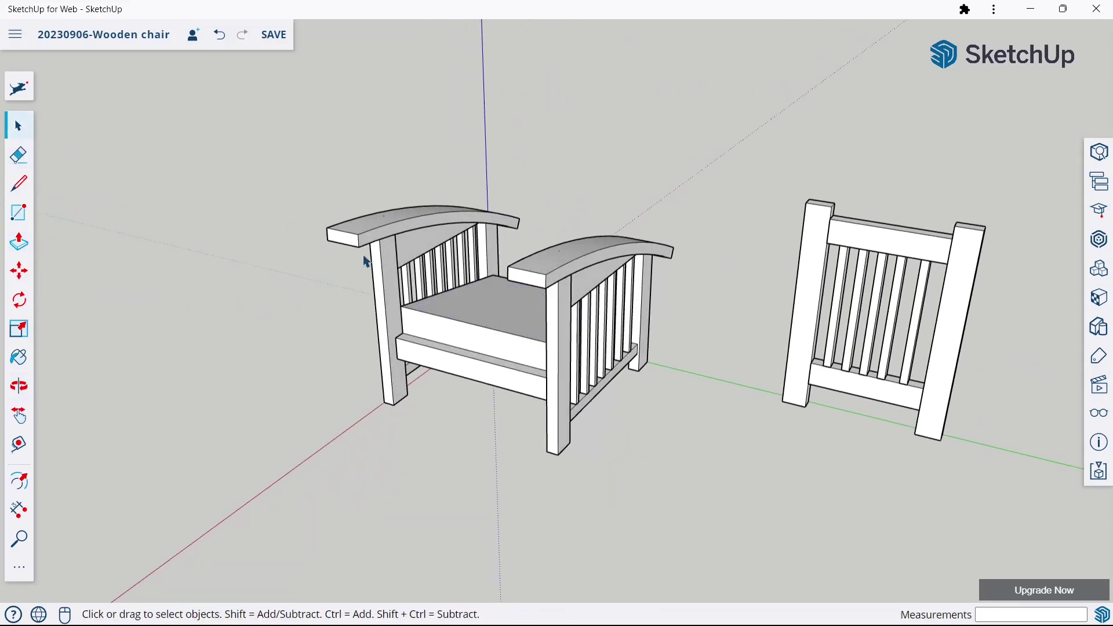
mouse_move(365, 261)
middle_down()
mouse_move(486, 284)
mouse_move(691, 290)
mouse_move(611, 340)
middle_up()
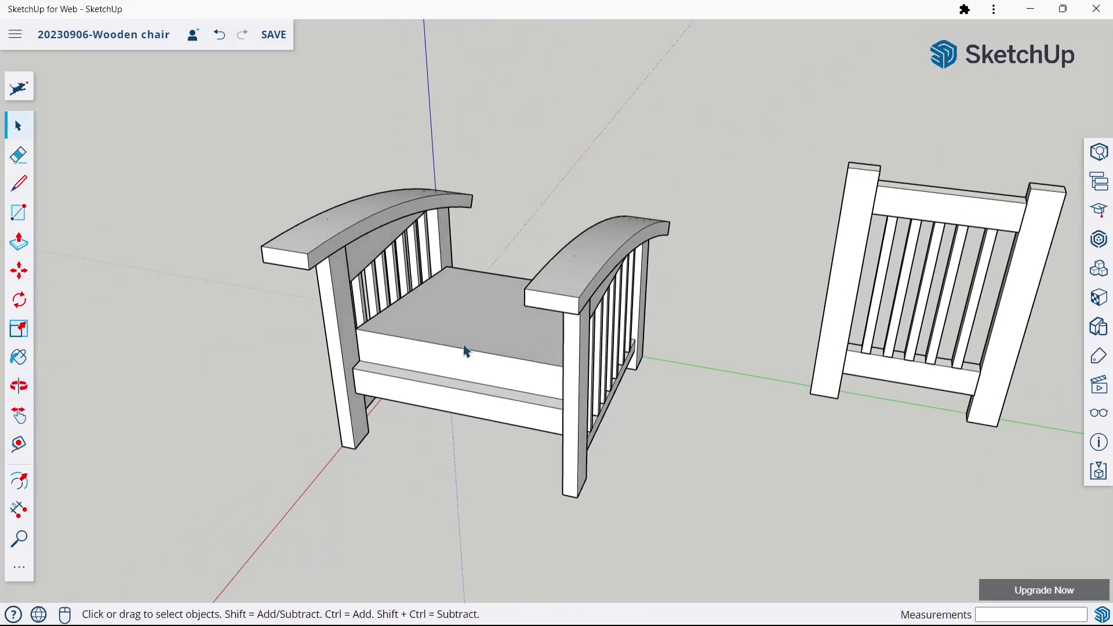
- Save, then inset the seat's top and front faces by 20 mm
key(ctrl+s)
click(32, 475)
scroll(484, 289, up, 3)
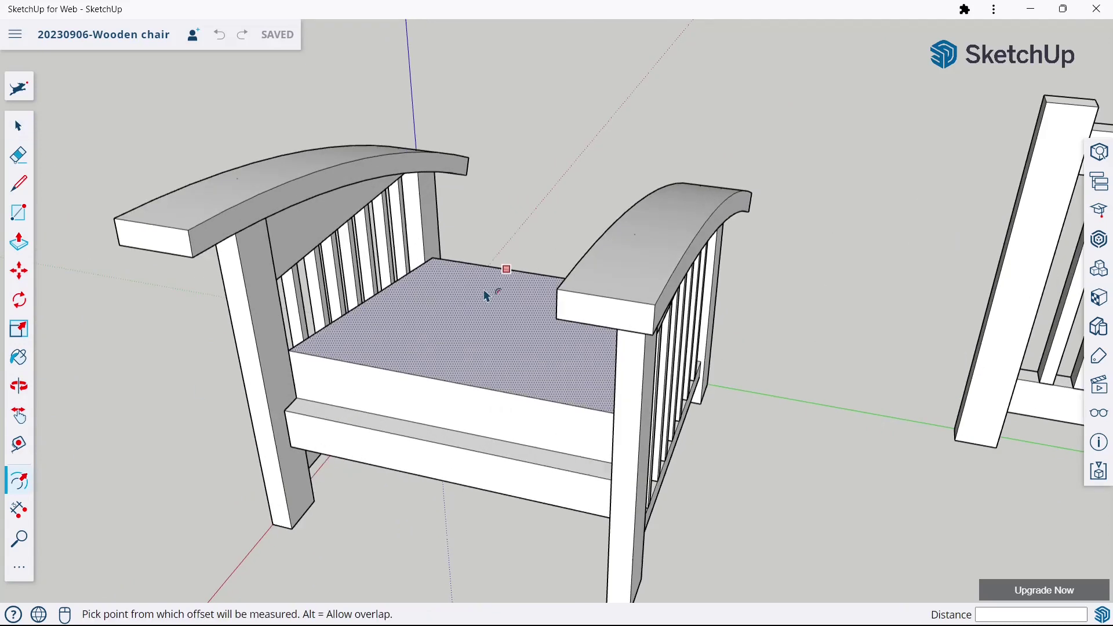
click(357, 306)
text(2)
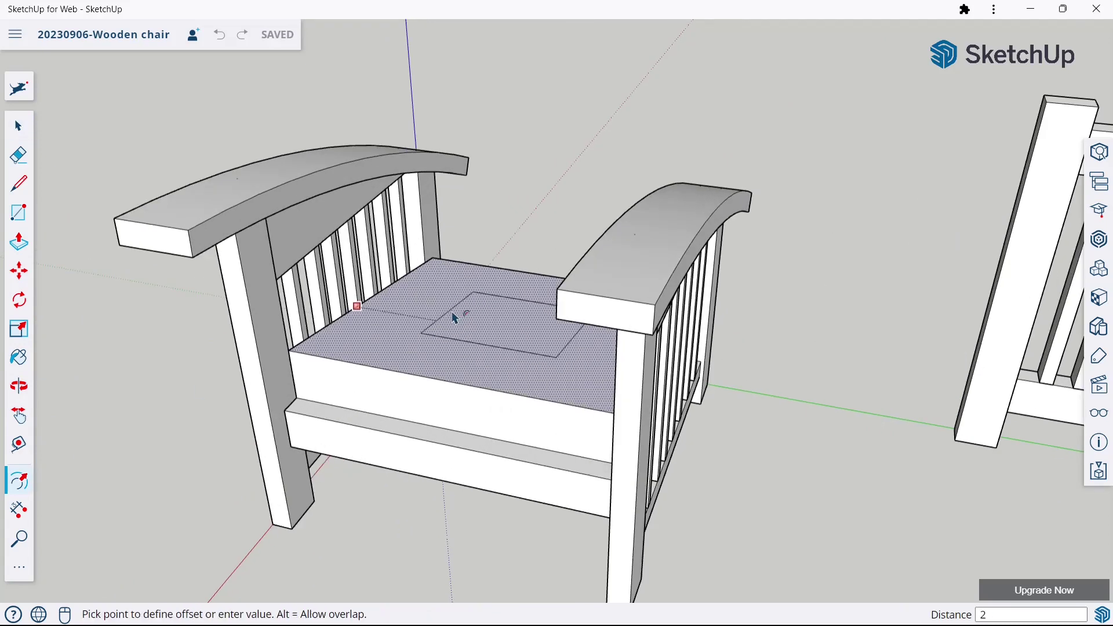
text(0)
key(Return)
click(400, 418)
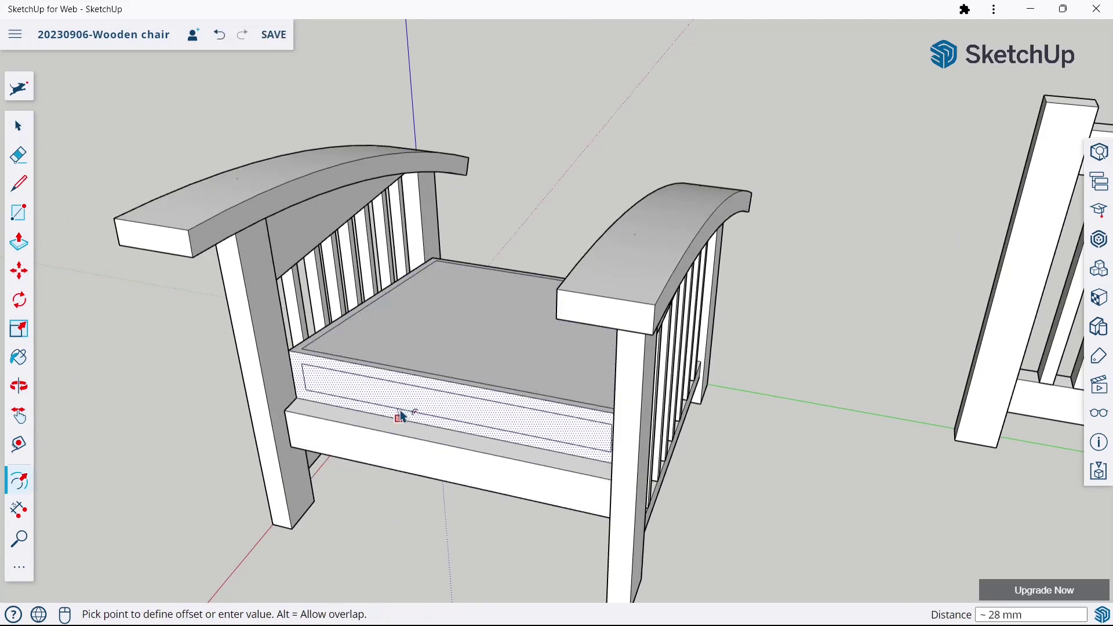
click(401, 416)
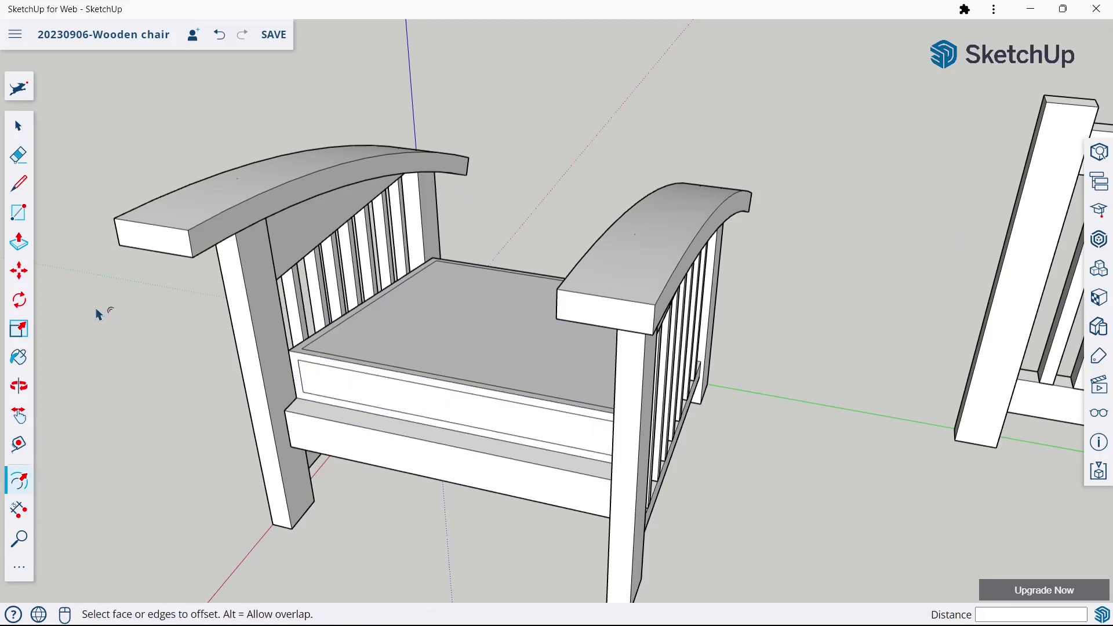
- Move the inset top and front faces out 25 mm to form beveled edges
click(19, 270)
click(485, 308)
text(25)
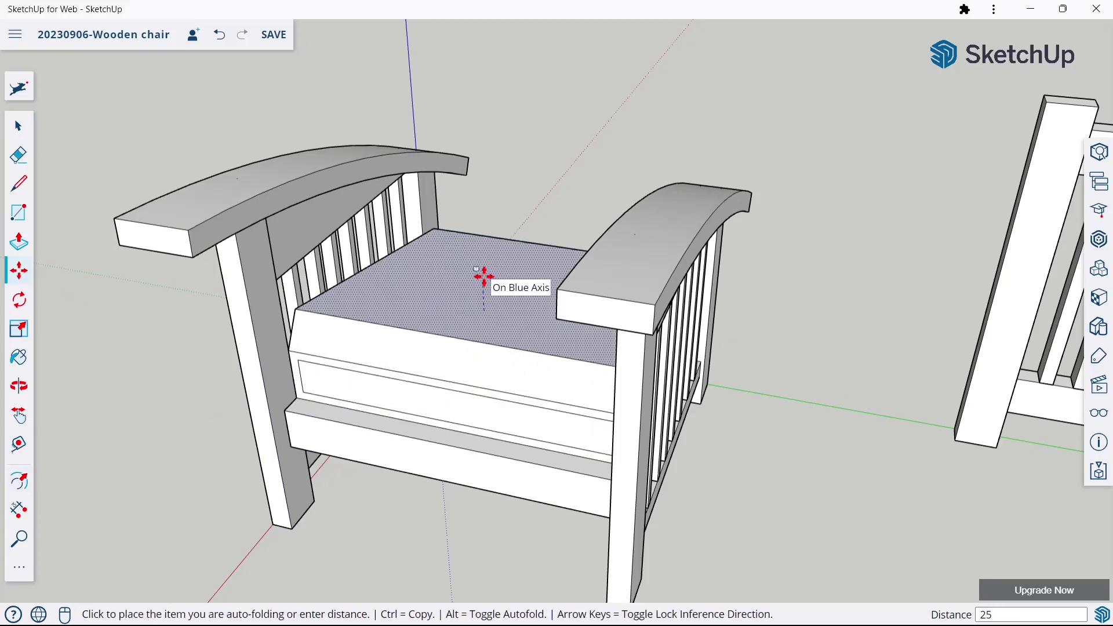
key(Return)
click(385, 388)
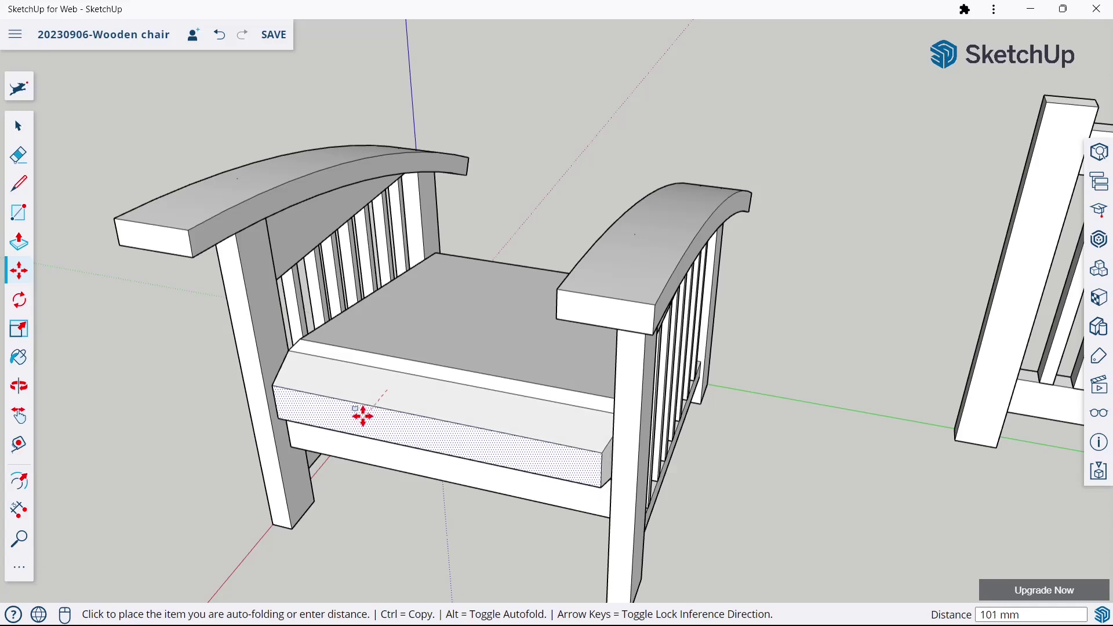
text(25)
key(Return)
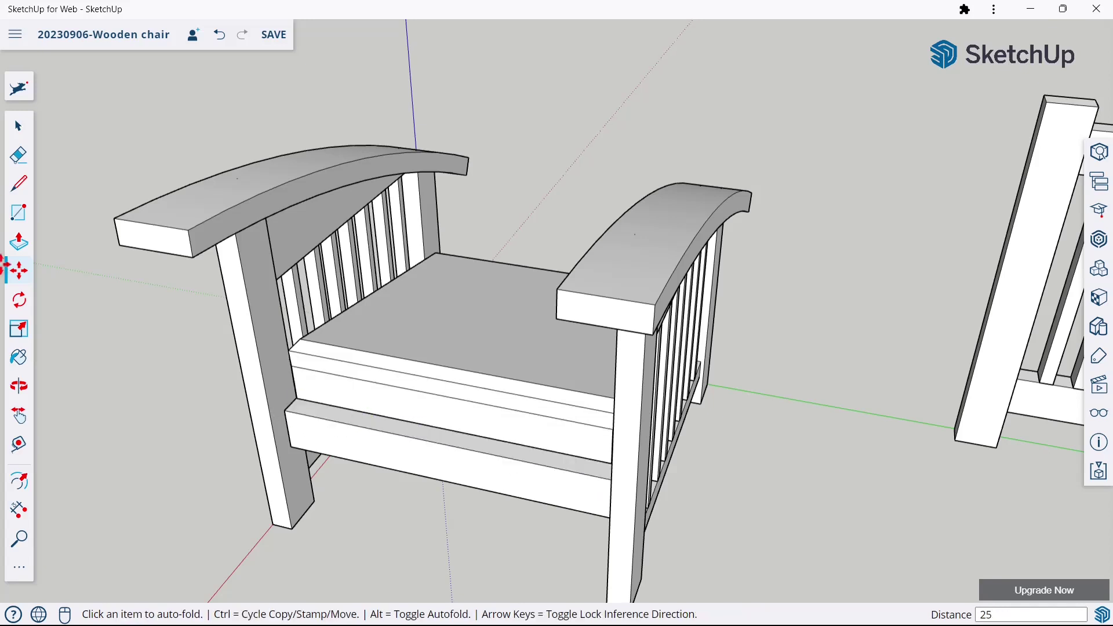
- Soften the seat cushion's front, left corner and lower front bevel edges with Eraser+Ctrl
key(e)
drag(390, 333, 492, 424)
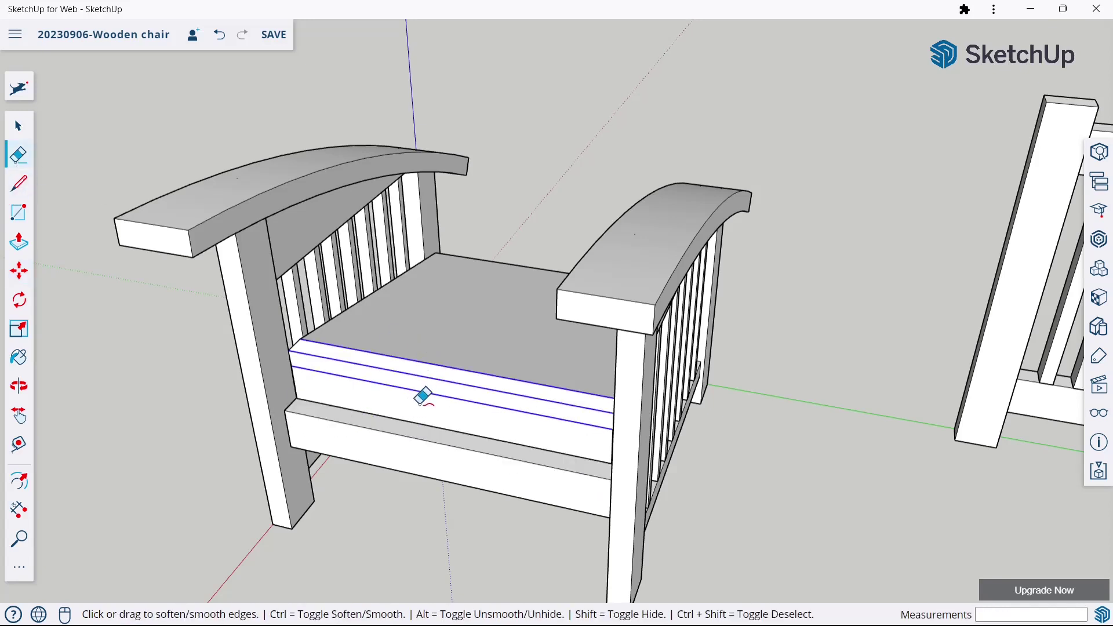
middle_drag(491, 425, 594, 248)
scroll(365, 368, up, 3)
scroll(305, 350, up, 2)
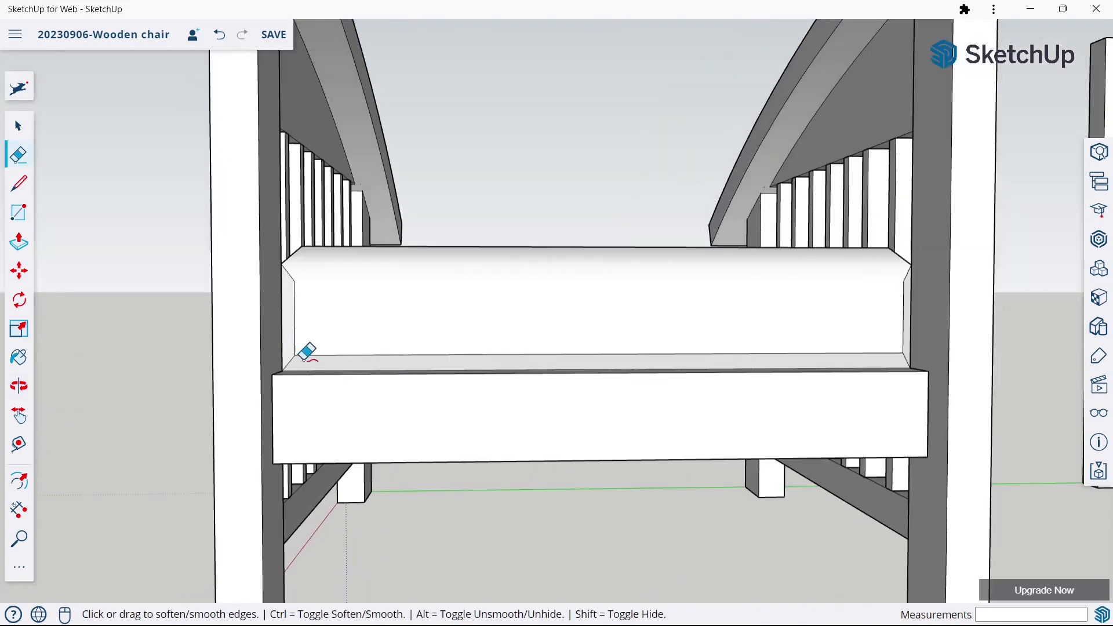
ctrl+scroll(313, 352, up, 2)
ctrl+drag(306, 358, 295, 299)
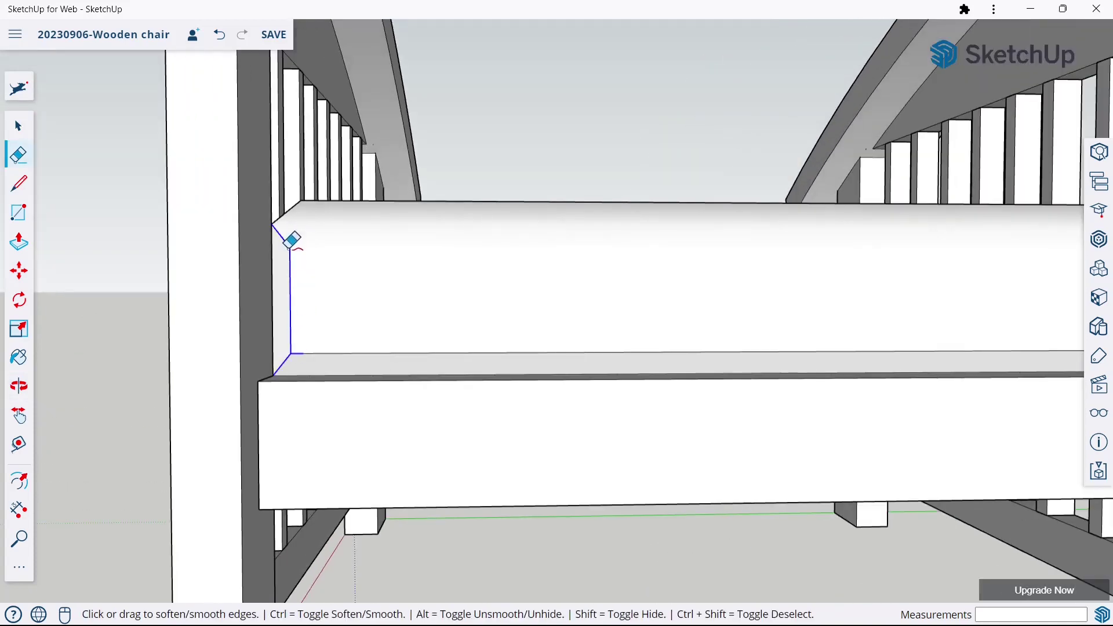
scroll(400, 334, down, 1)
mouse_move(329, 354)
ctrl+mouse_down()
mouse_move(400, 333)
mouse_move(480, 359)
mouse_move(504, 347)
ctrl+mouse_up()
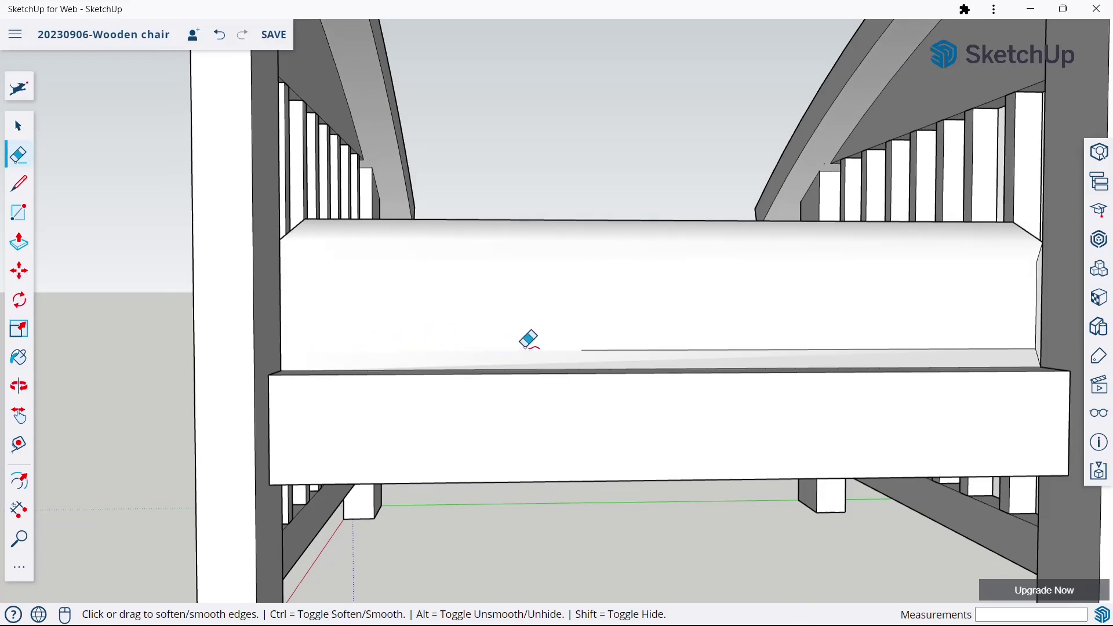
scroll(529, 334, down, 3)
scroll(870, 325, up, 3)
ctrl+drag(364, 349, 434, 351)
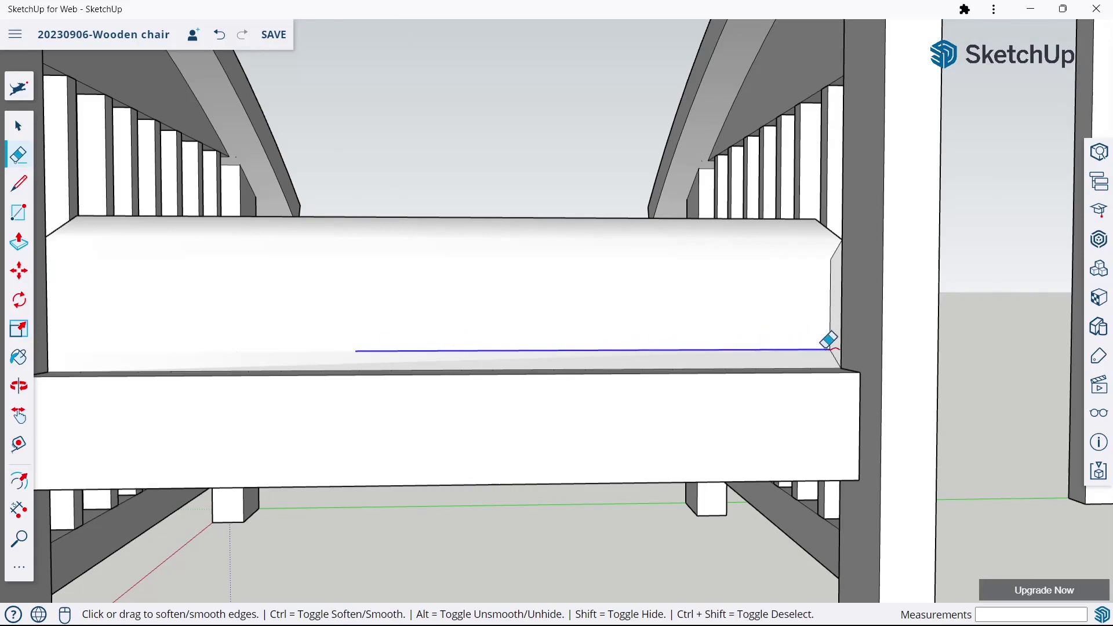
ctrl+drag(833, 245, 825, 286)
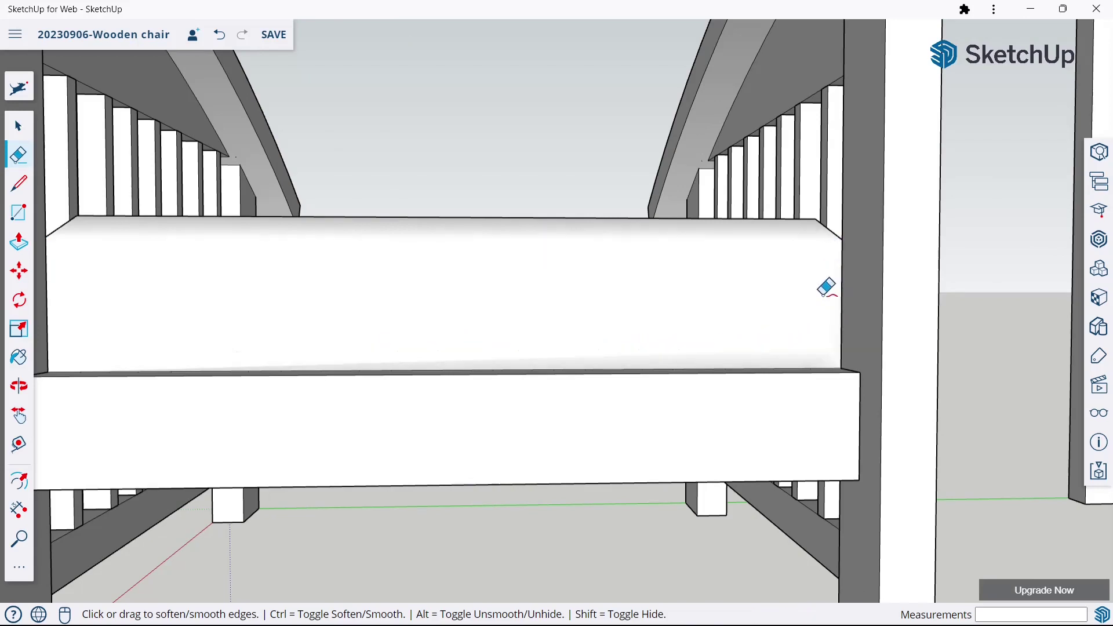
scroll(735, 219, down, 3)
- Soften the remaining side and front bevel edges of the seat cushion
mouse_move(735, 218)
middle_down()
mouse_move(671, 328)
mouse_move(550, 339)
mouse_move(666, 377)
middle_up()
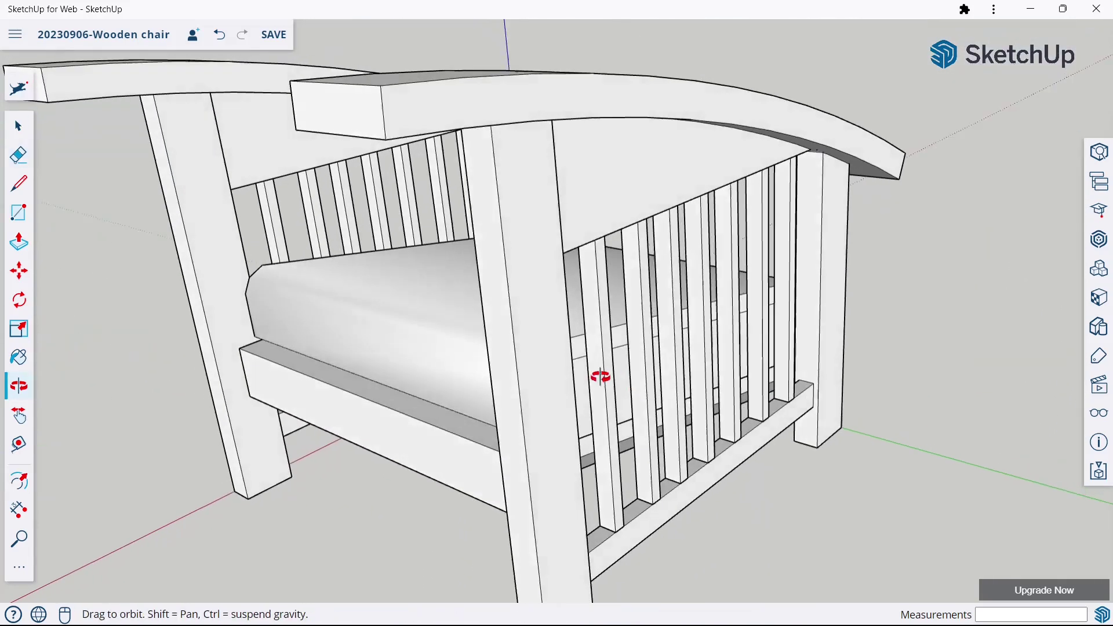
scroll(544, 328, up, 3)
scroll(552, 334, up, 3)
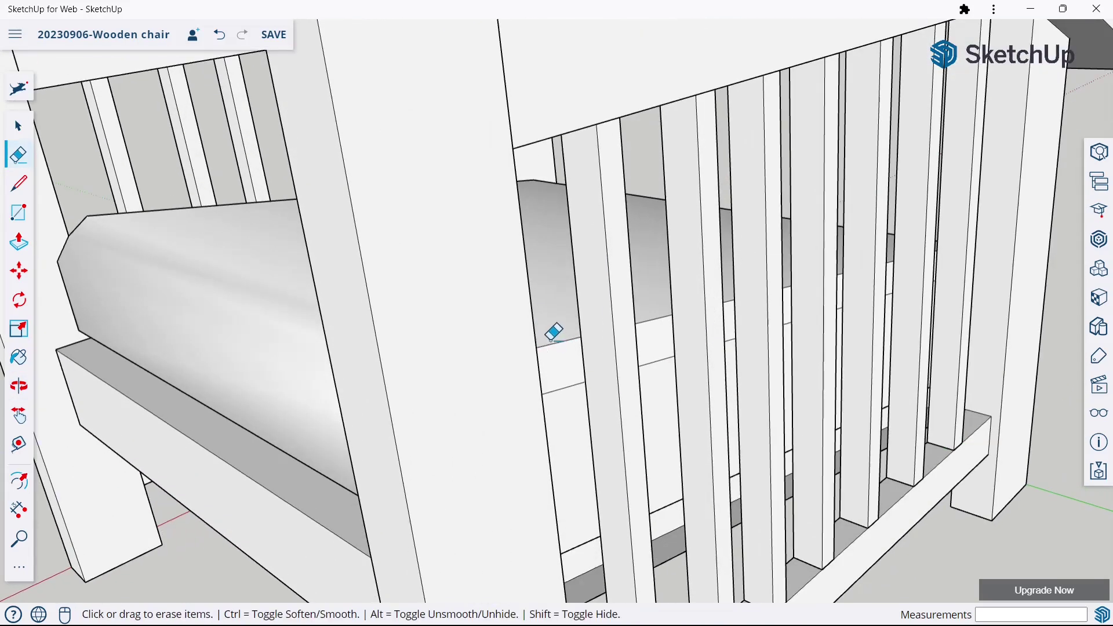
ctrl+click(564, 336)
mouse_move(409, 313)
middle_down()
mouse_move(795, 331)
mouse_move(696, 331)
mouse_move(666, 427)
mouse_move(638, 306)
middle_up()
scroll(658, 437, up, 2)
scroll(638, 306, down, 2)
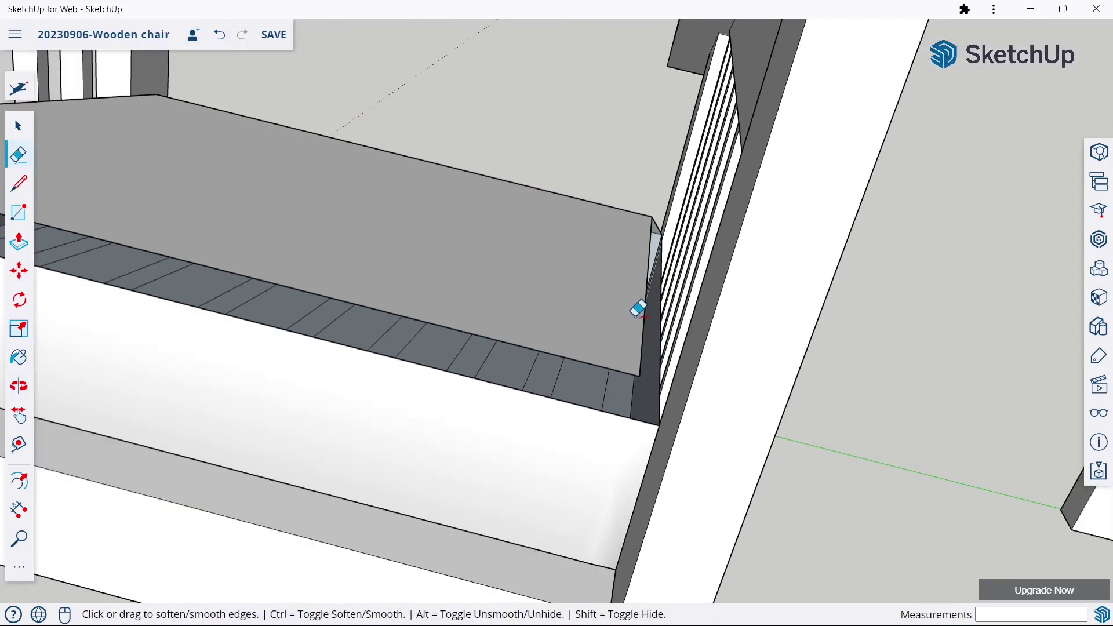
ctrl+drag(638, 305, 651, 346)
scroll(642, 395, down, 3)
mouse_move(621, 307)
middle_down()
mouse_move(626, 330)
mouse_move(628, 255)
middle_up()
scroll(264, 348, up, 2)
scroll(264, 347, down, 3)
mouse_move(258, 340)
middle_down()
mouse_move(586, 249)
mouse_move(479, 385)
middle_up()
scroll(517, 347, up, 4)
mouse_move(518, 347)
middle_down()
mouse_move(582, 380)
mouse_move(638, 375)
middle_up()
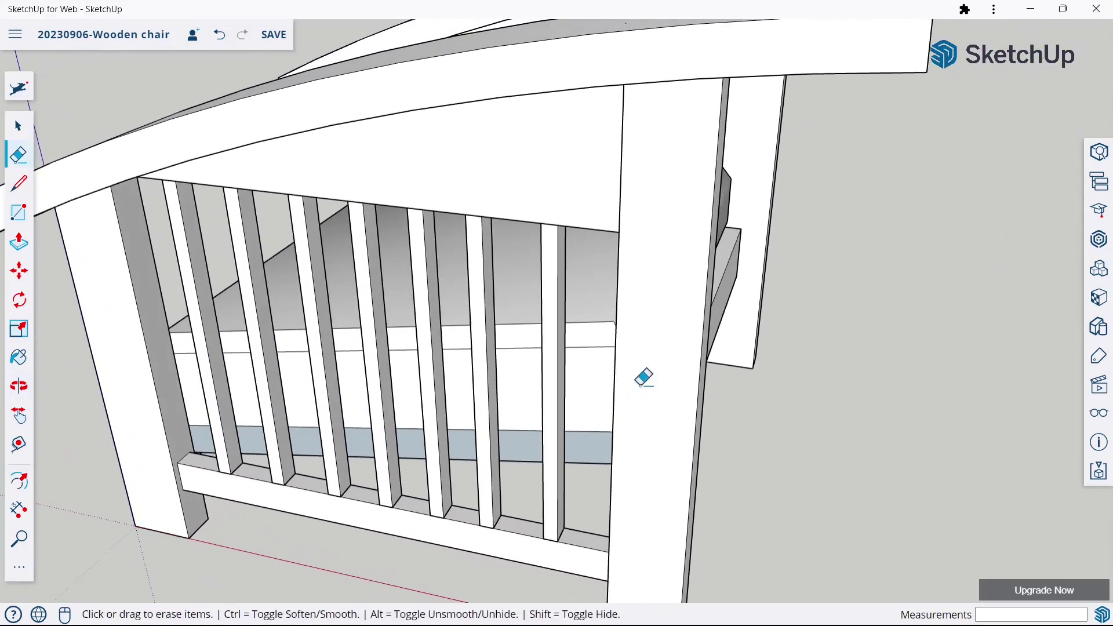
scroll(614, 348, up, 4)
scroll(597, 311, up, 2)
scroll(624, 311, up, 2)
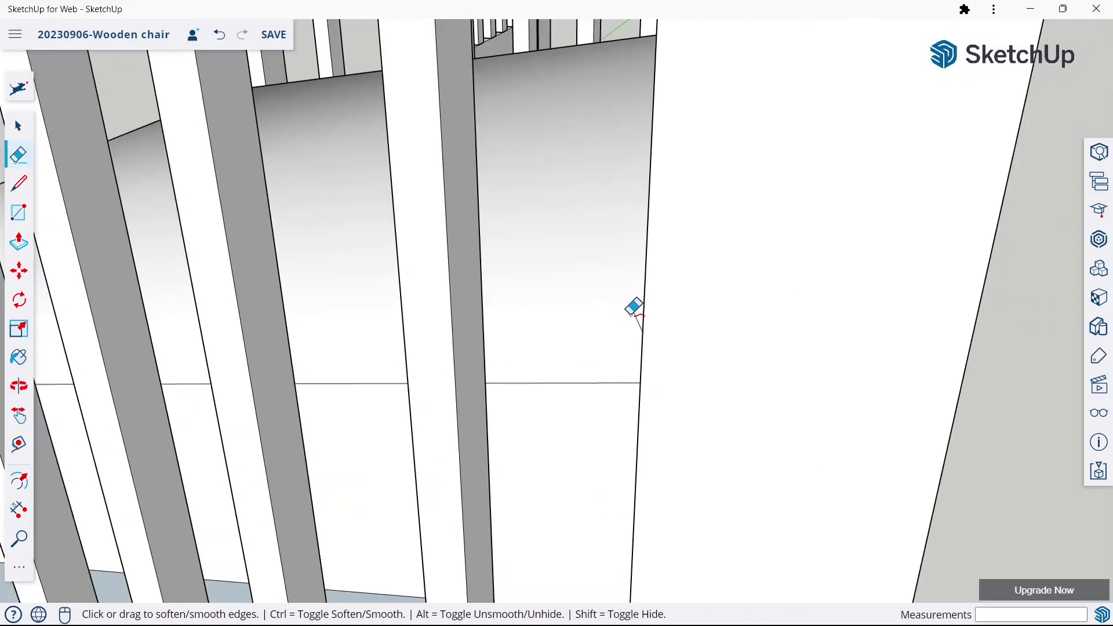
scroll(636, 304, down, 3)
scroll(634, 303, down, 3)
mouse_move(347, 353)
middle_down()
mouse_move(603, 325)
mouse_move(607, 387)
mouse_move(720, 417)
mouse_move(510, 388)
middle_up()
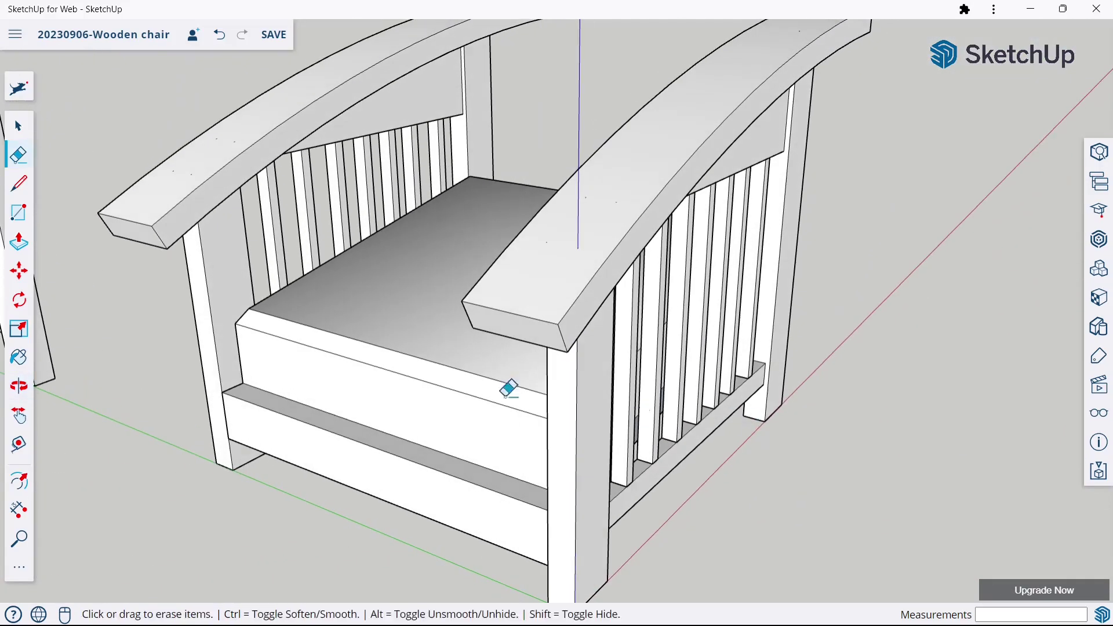
ctrl+click(350, 329)
- Orbit around the chair to inspect the smoothly rounded seat cushion
middle_drag(259, 345, 556, 406)
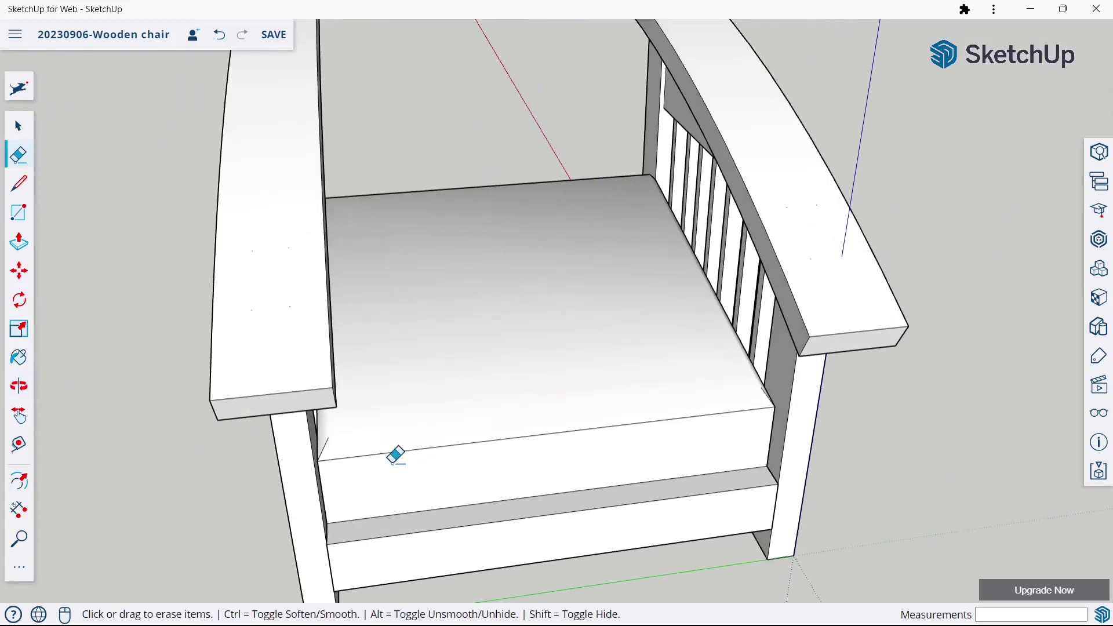
scroll(293, 430, up, 4)
scroll(298, 423, down, 3)
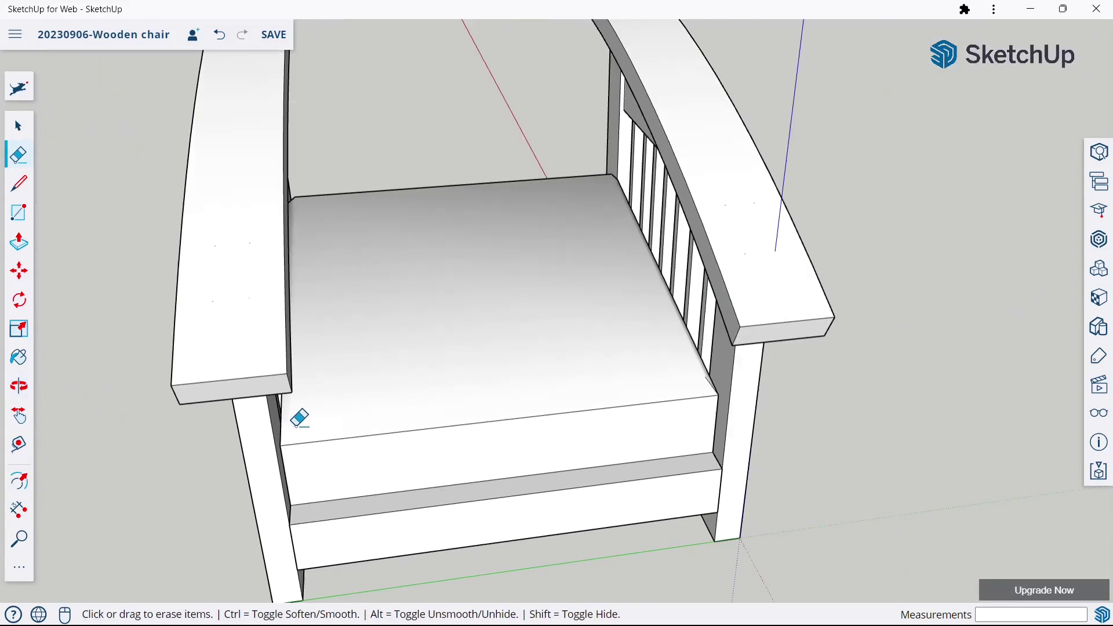
mouse_move(298, 423)
middle_down()
mouse_move(565, 425)
mouse_move(645, 397)
mouse_move(350, 343)
mouse_move(440, 347)
mouse_move(497, 368)
mouse_move(586, 363)
middle_up()
scroll(645, 398, up, 3)
scroll(636, 380, down, 4)
scroll(586, 363, down, 2)
scroll(880, 383, up, 3)
middle_drag(879, 384, 520, 392)
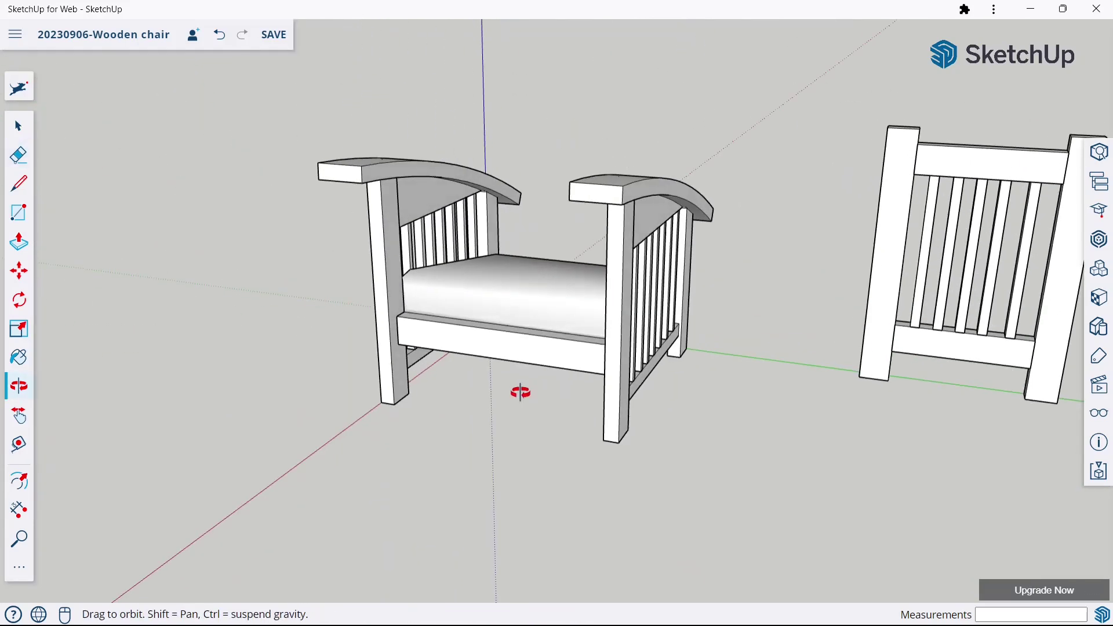
scroll(521, 385, down, 3)
scroll(653, 346, up, 3)
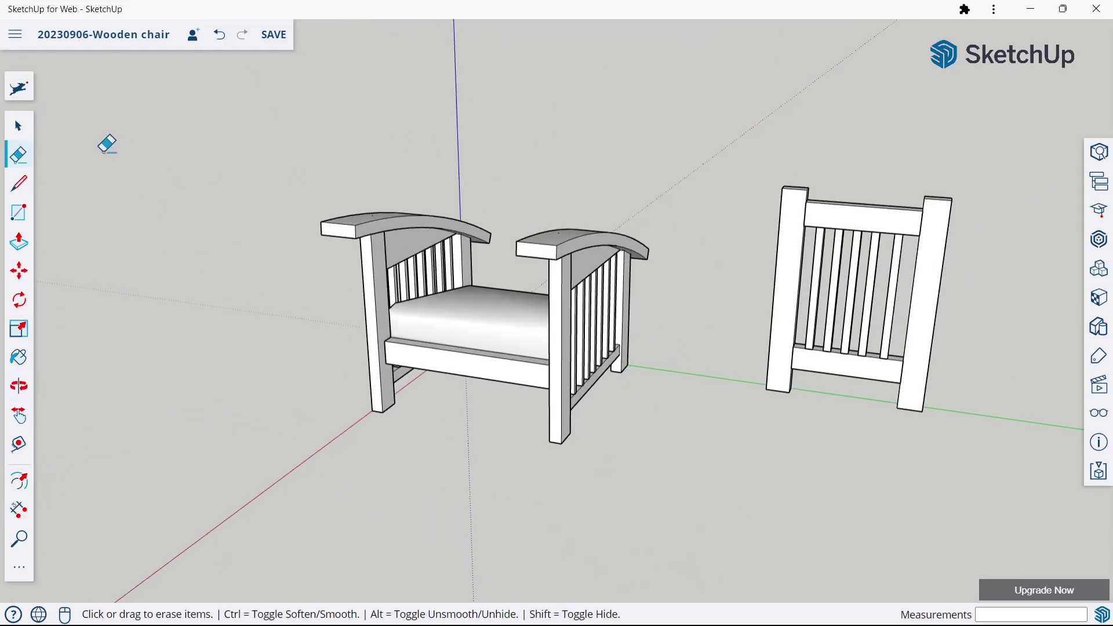
- Save the model with the softened cushion
click(26, 124)
scroll(246, 209, down, 2)
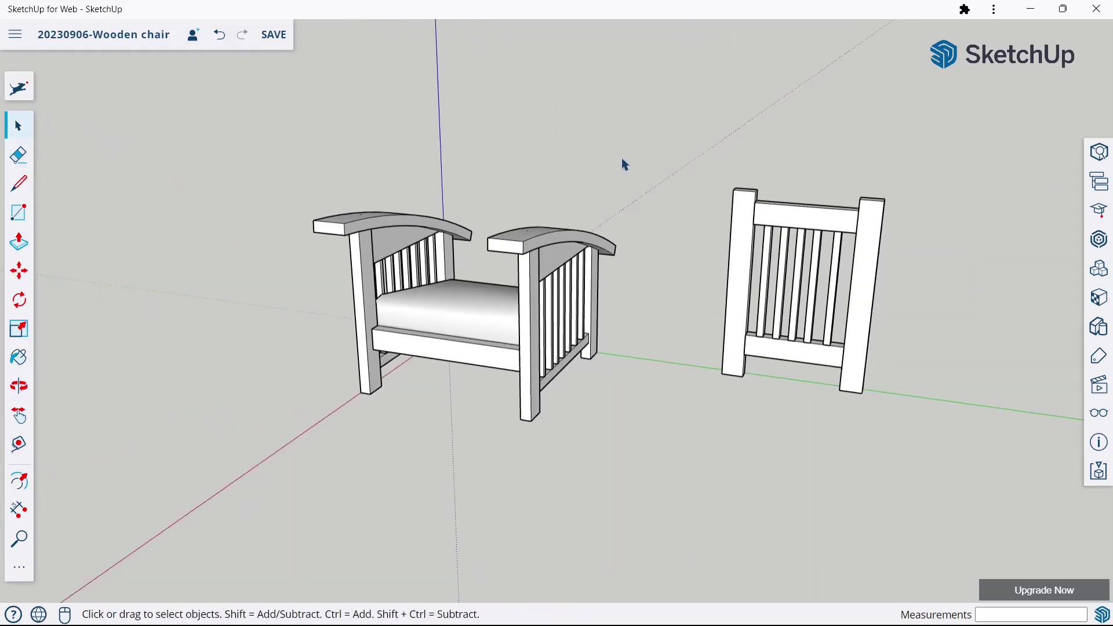
key(ctrl+s)
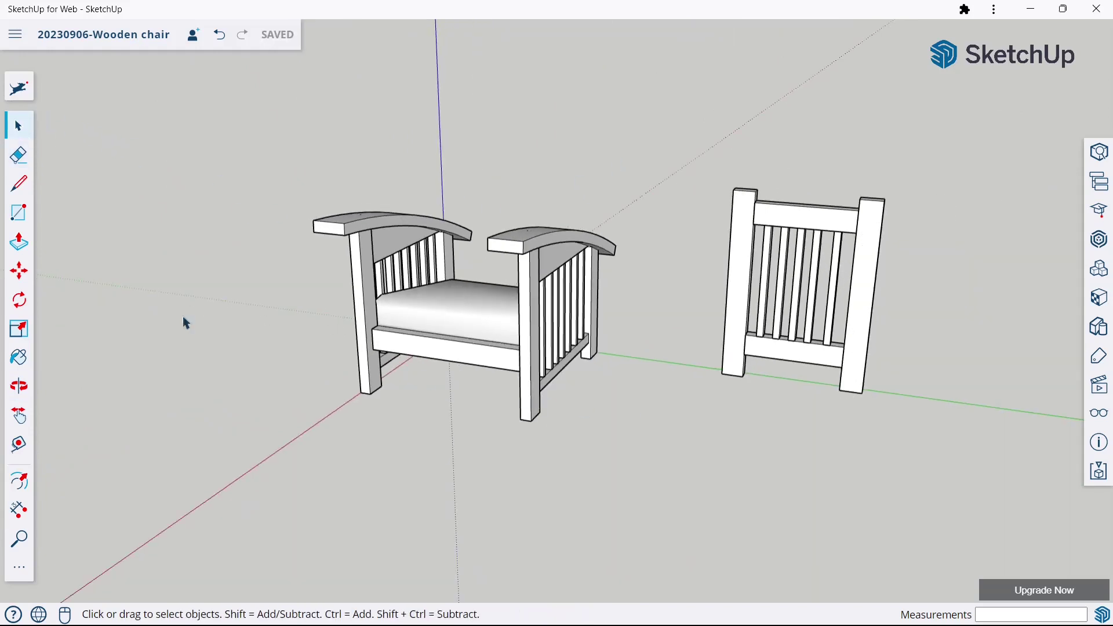
click(18, 272)
mouse_move(807, 356)
middle_down()
mouse_move(422, 329)
mouse_move(248, 342)
mouse_move(345, 333)
middle_up()
- Move the slatted chair-back group to the rear of the armchair
scroll(362, 343, up, 2)
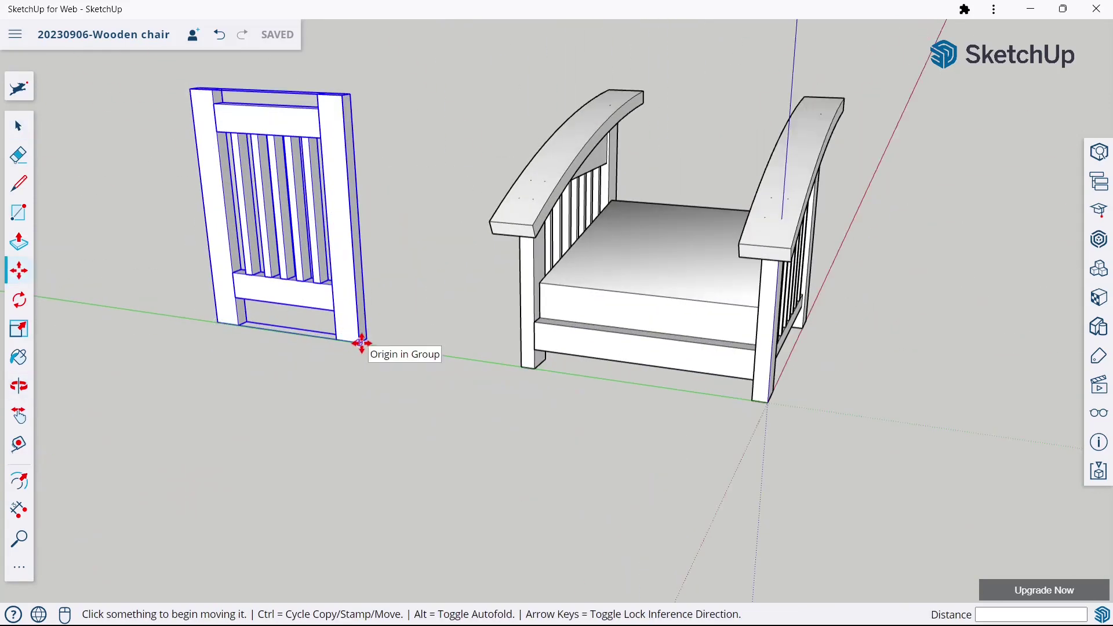
click(362, 343)
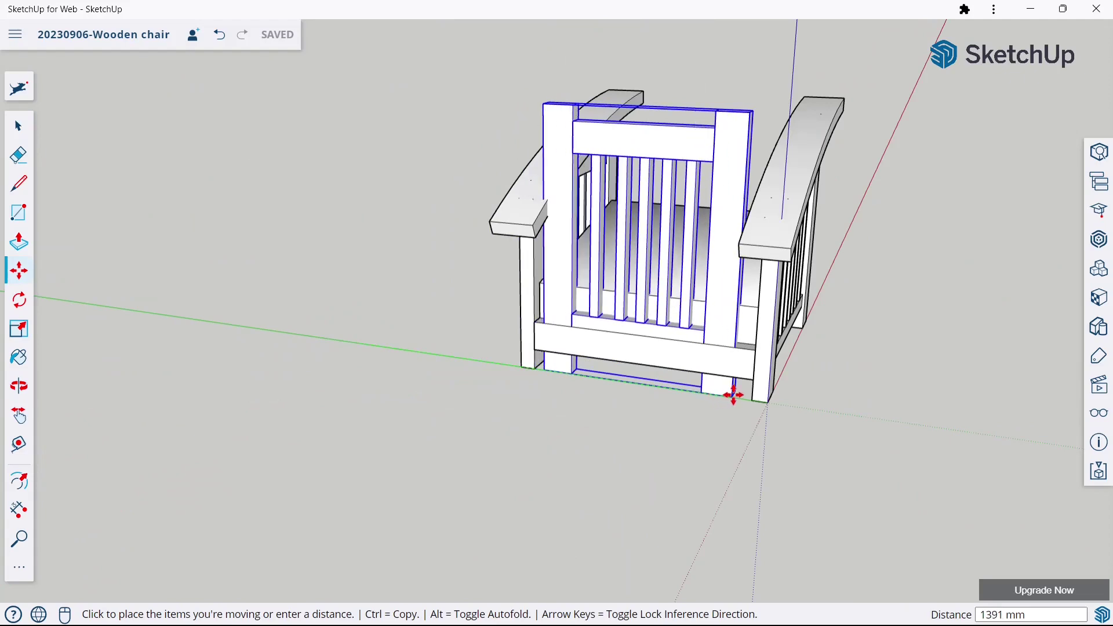
click(733, 394)
mouse_move(734, 394)
middle_down()
mouse_move(738, 380)
mouse_move(857, 335)
mouse_move(646, 360)
middle_up()
scroll(596, 303, up, 3)
scroll(661, 488, up, 3)
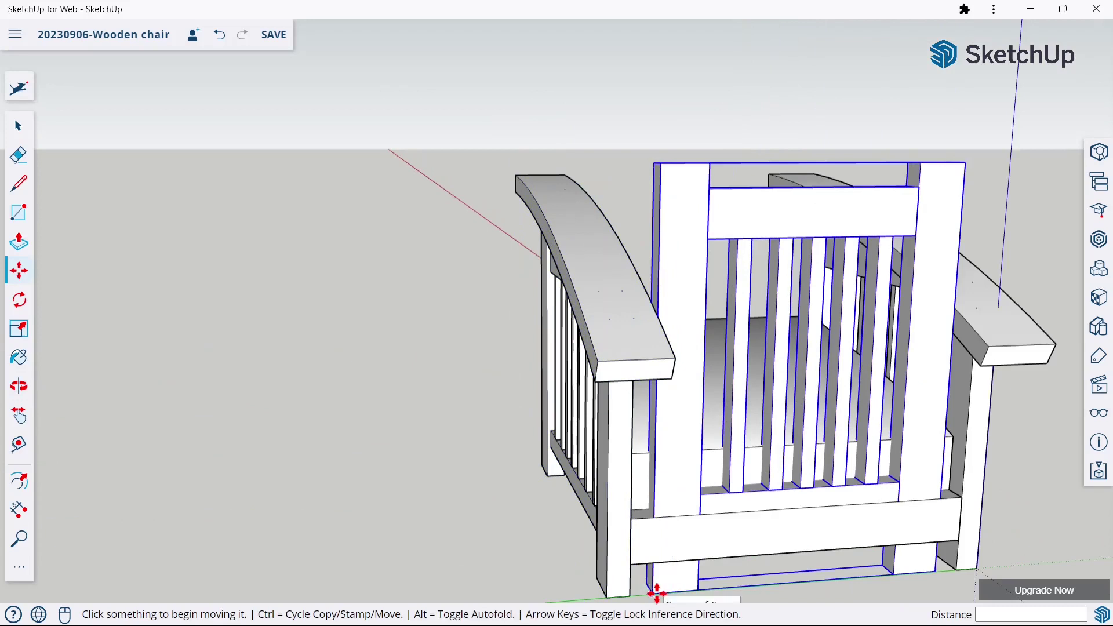
- Raise the chair back along the blue axis so it sits above the seat
click(657, 592)
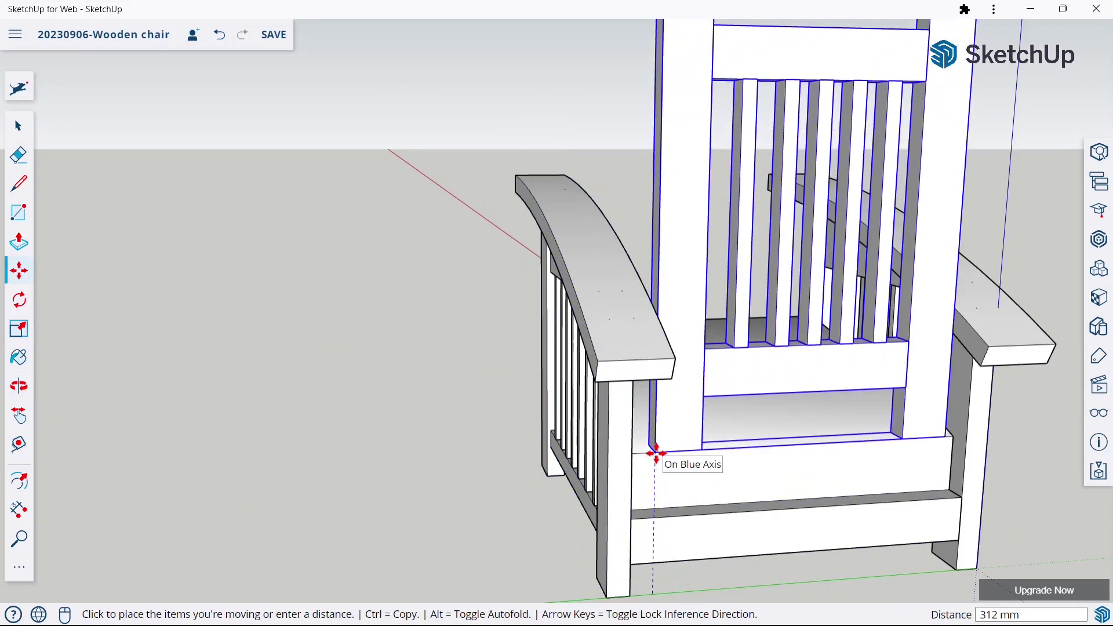
click(656, 453)
mouse_move(643, 485)
middle_down()
mouse_move(765, 427)
mouse_move(915, 454)
mouse_move(806, 428)
mouse_move(1001, 422)
mouse_move(771, 439)
middle_up()
scroll(807, 428, down, 3)
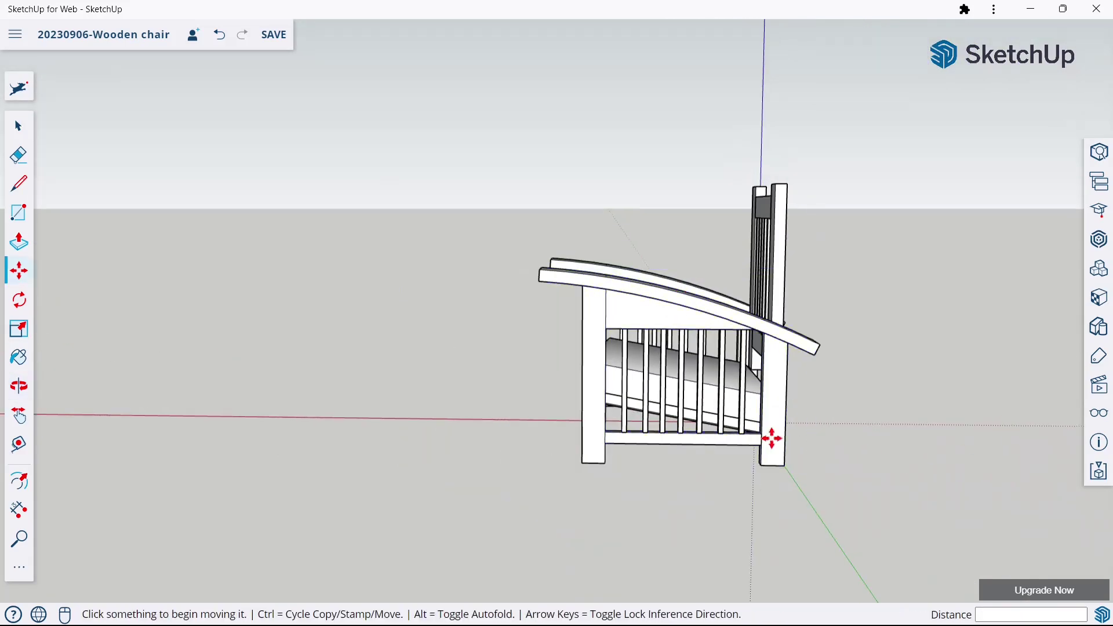
- Tilt the chair back backward 15° about its back post
click(17, 297)
mouse_move(428, 307)
middle_down()
mouse_move(460, 293)
mouse_move(671, 269)
middle_up()
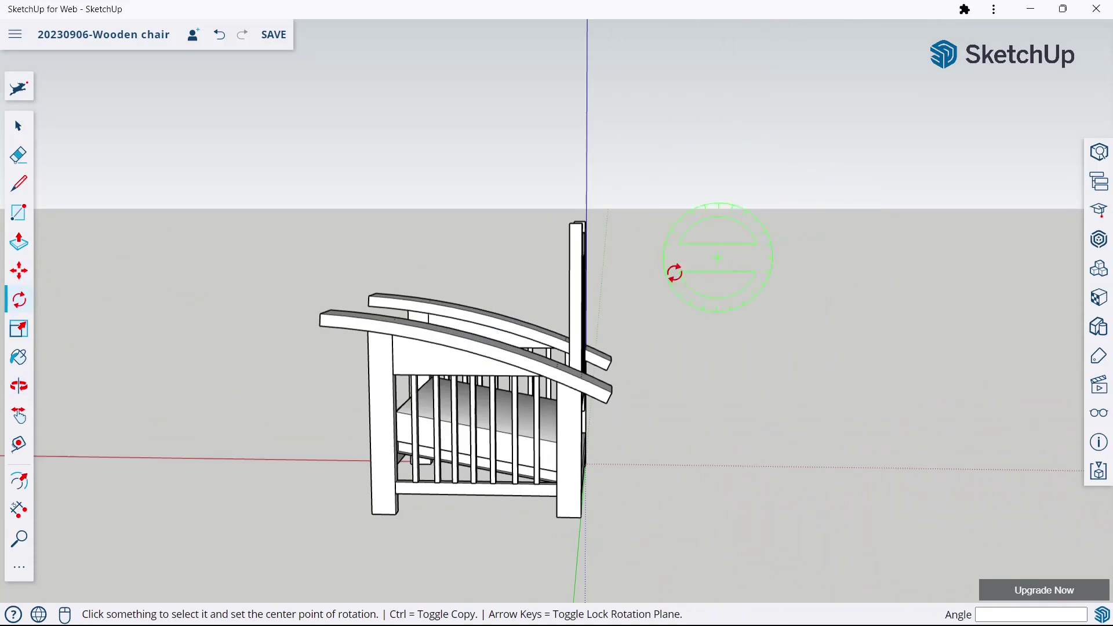
click(581, 305)
click(581, 236)
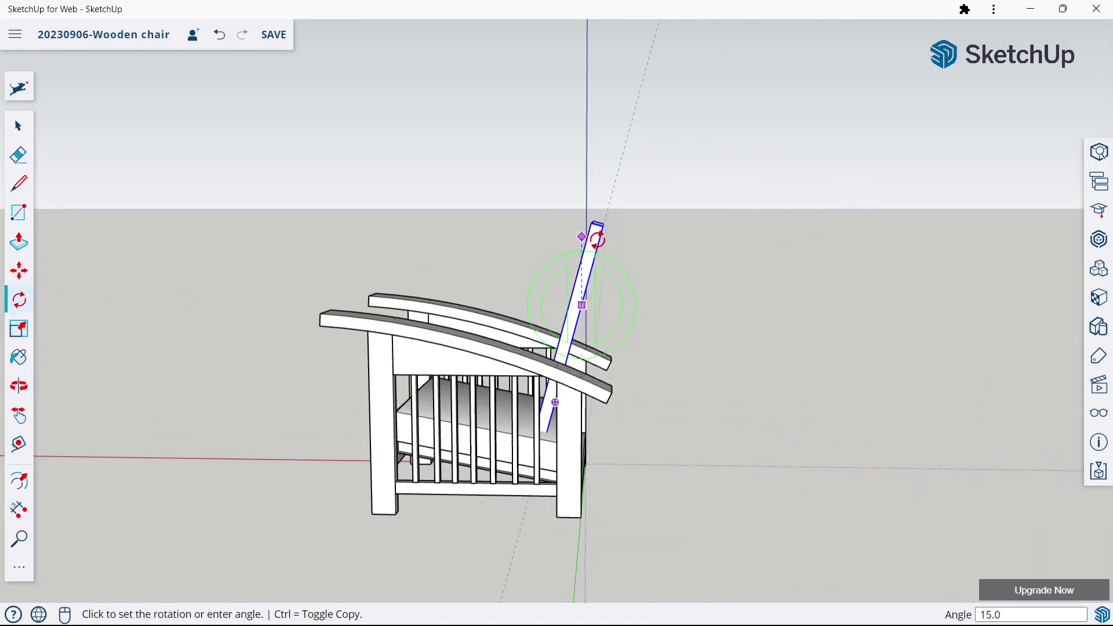
click(597, 239)
mouse_move(616, 245)
middle_down()
mouse_move(611, 308)
mouse_move(435, 276)
mouse_move(354, 281)
middle_up()
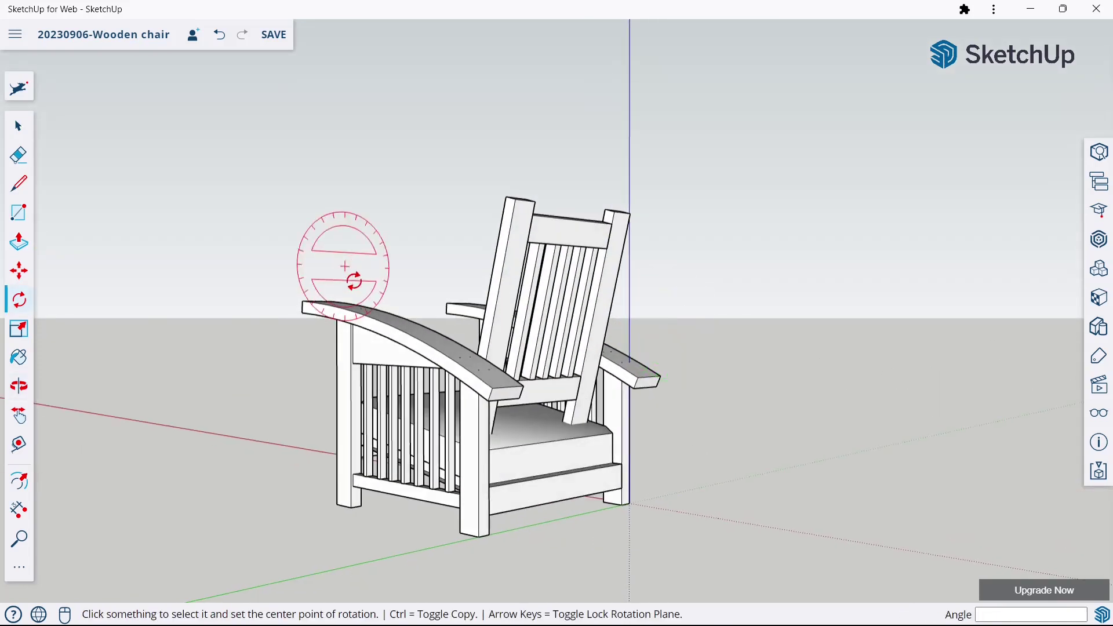
- Nudge the tilted back slightly higher and further toward the rear
click(19, 270)
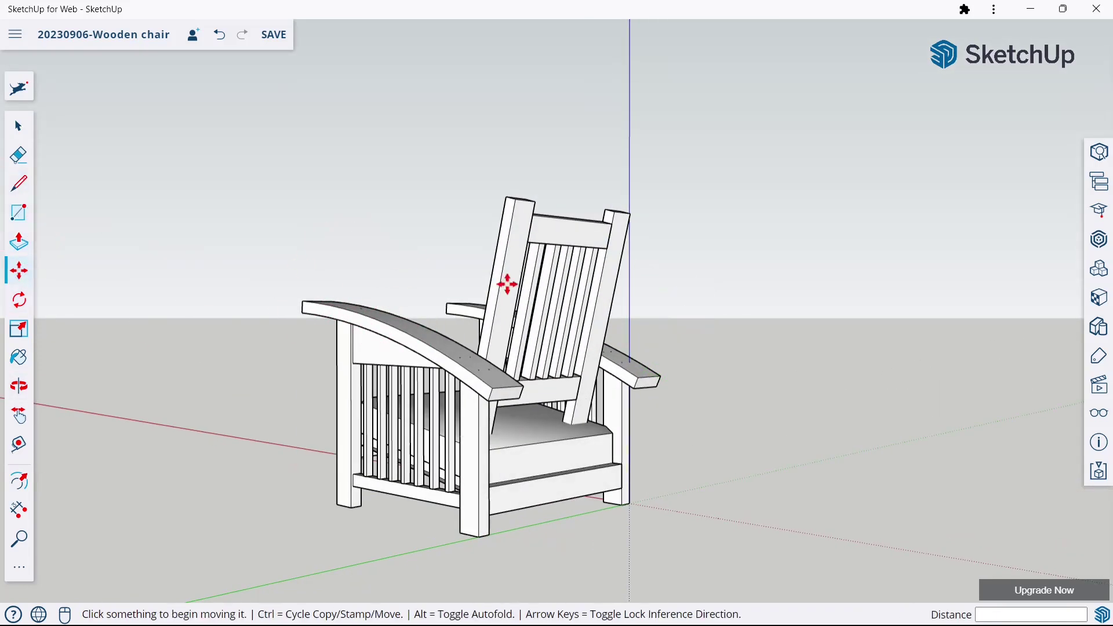
click(538, 287)
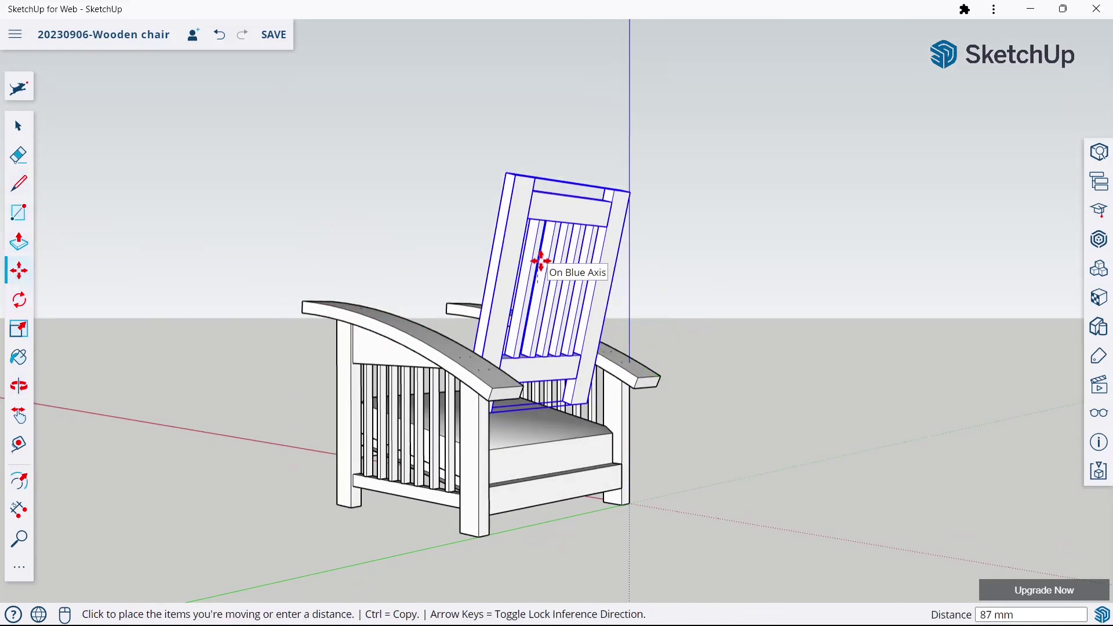
click(557, 314)
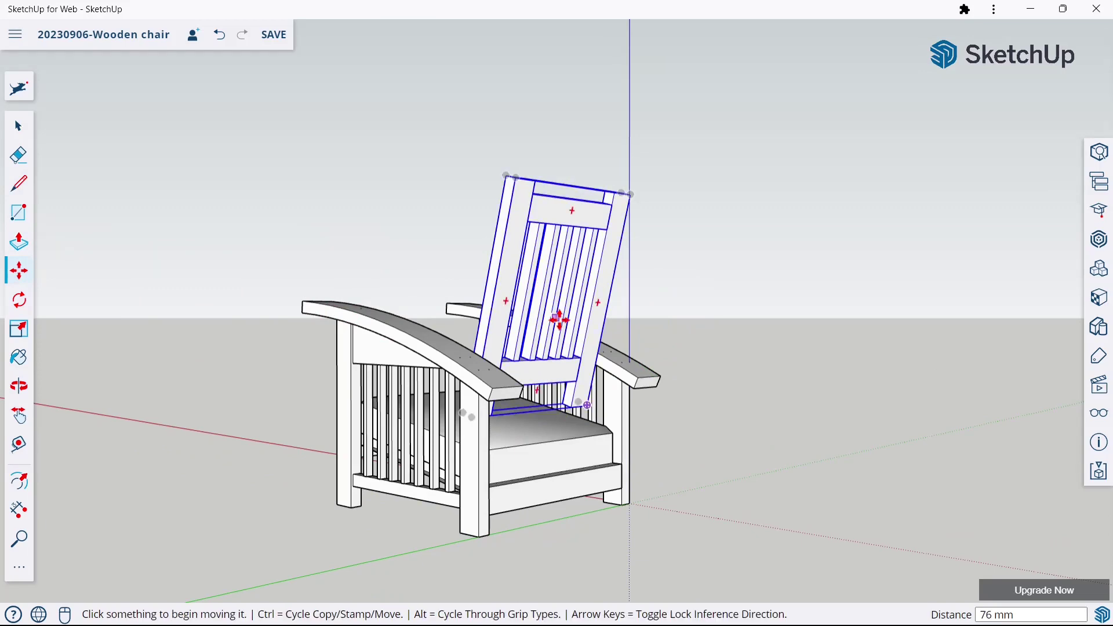
middle_drag(559, 318, 841, 291)
key(m)
scroll(513, 389, up, 3)
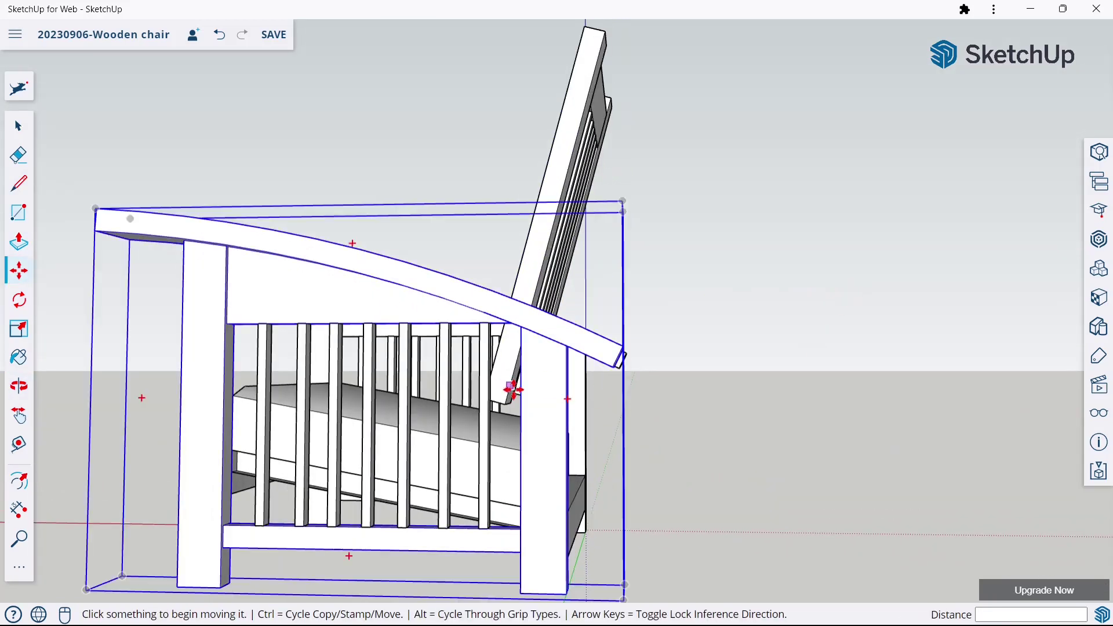
click(566, 179)
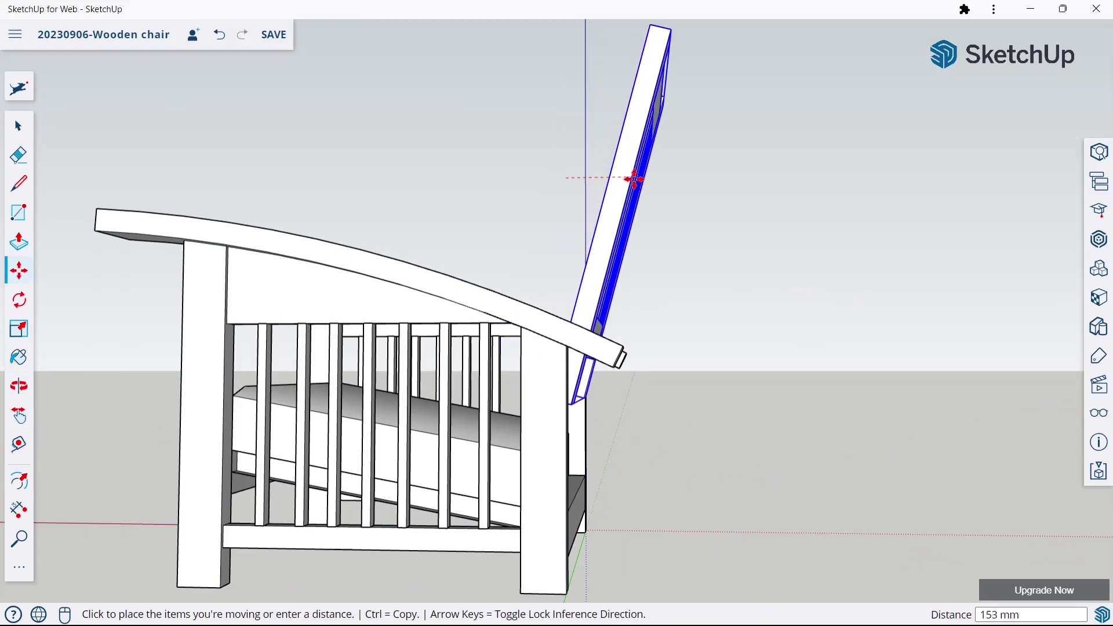
click(642, 179)
mouse_move(641, 180)
middle_down()
mouse_move(688, 294)
mouse_move(601, 318)
mouse_move(455, 328)
middle_up()
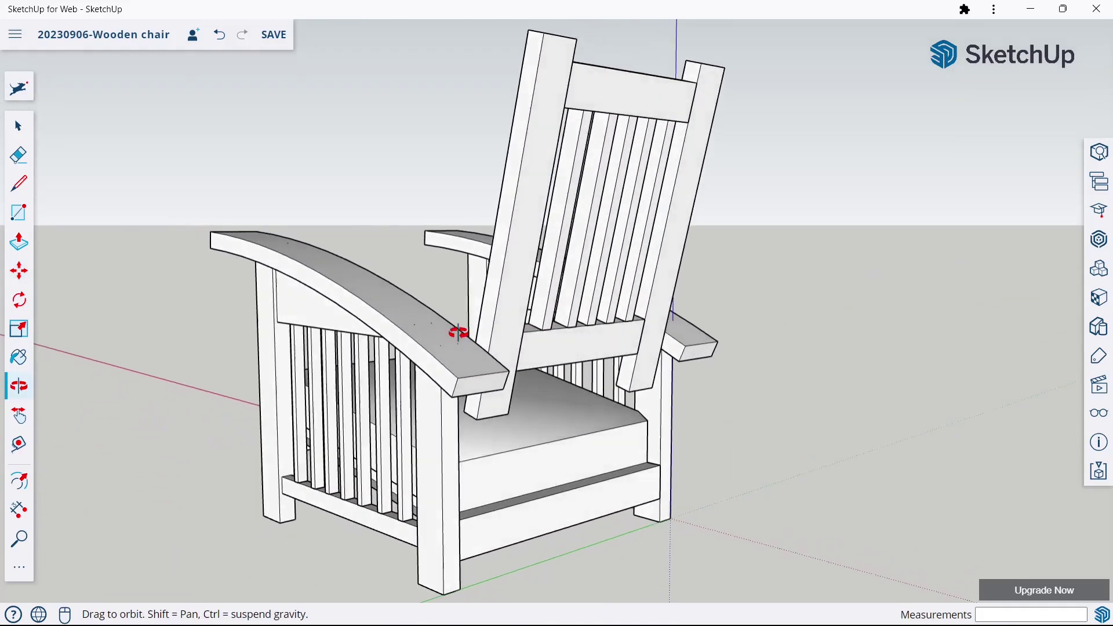
- Place the backrest in its final position behind the seat and save the model
click(13, 132)
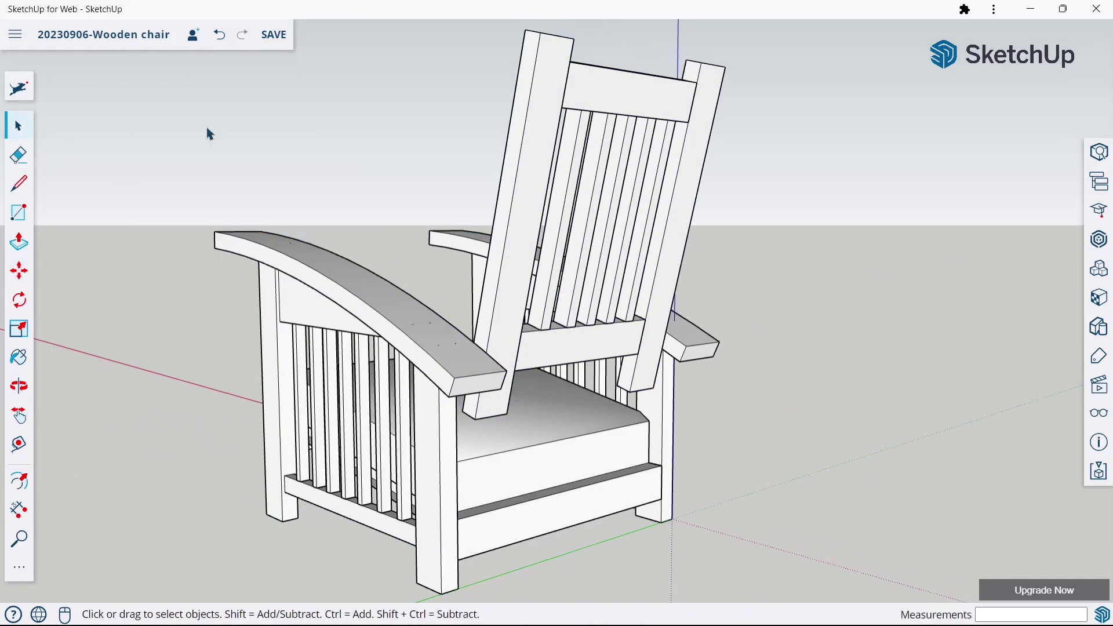
mouse_move(207, 135)
middle_down()
mouse_move(433, 255)
mouse_move(841, 331)
mouse_move(661, 365)
mouse_move(748, 447)
mouse_move(859, 442)
mouse_move(775, 447)
mouse_move(578, 285)
middle_up()
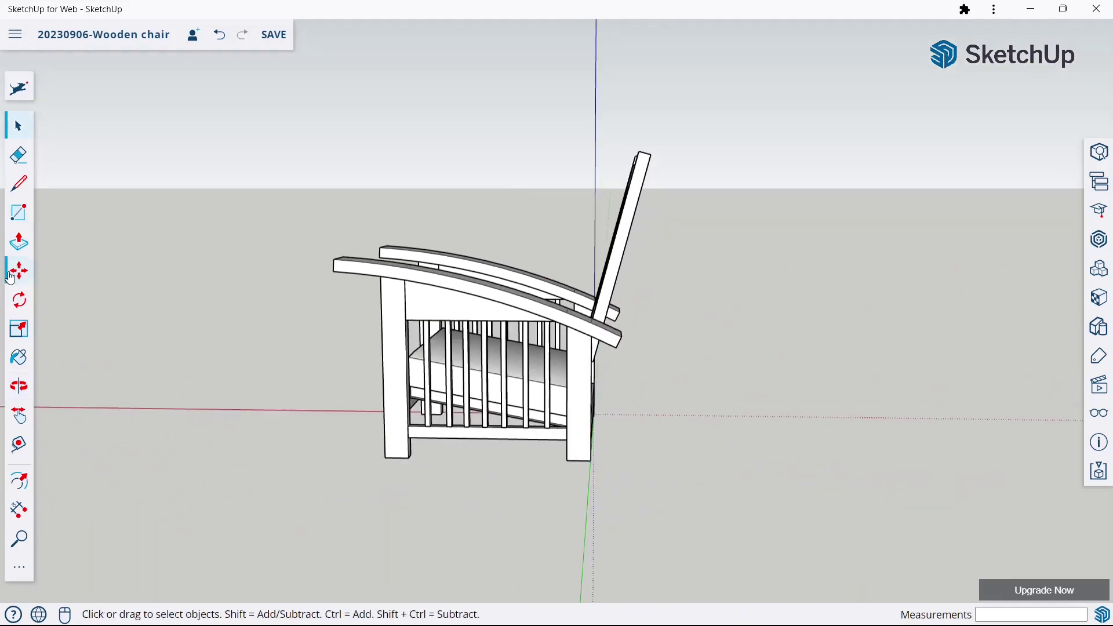
click(10, 278)
scroll(645, 332, up, 3)
click(599, 232)
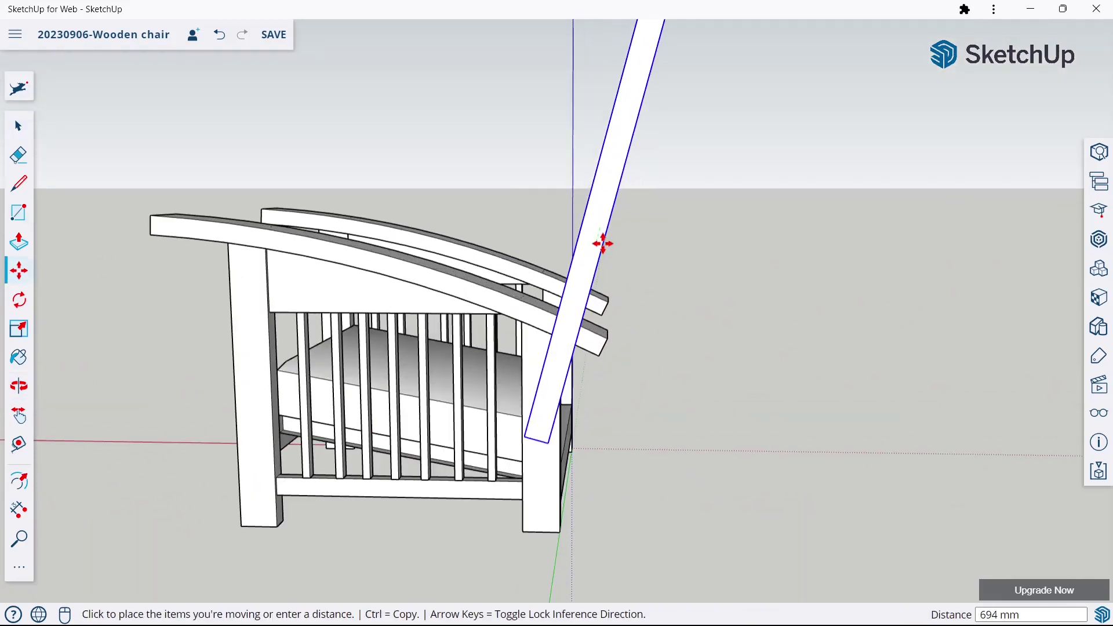
scroll(603, 244, up, 2)
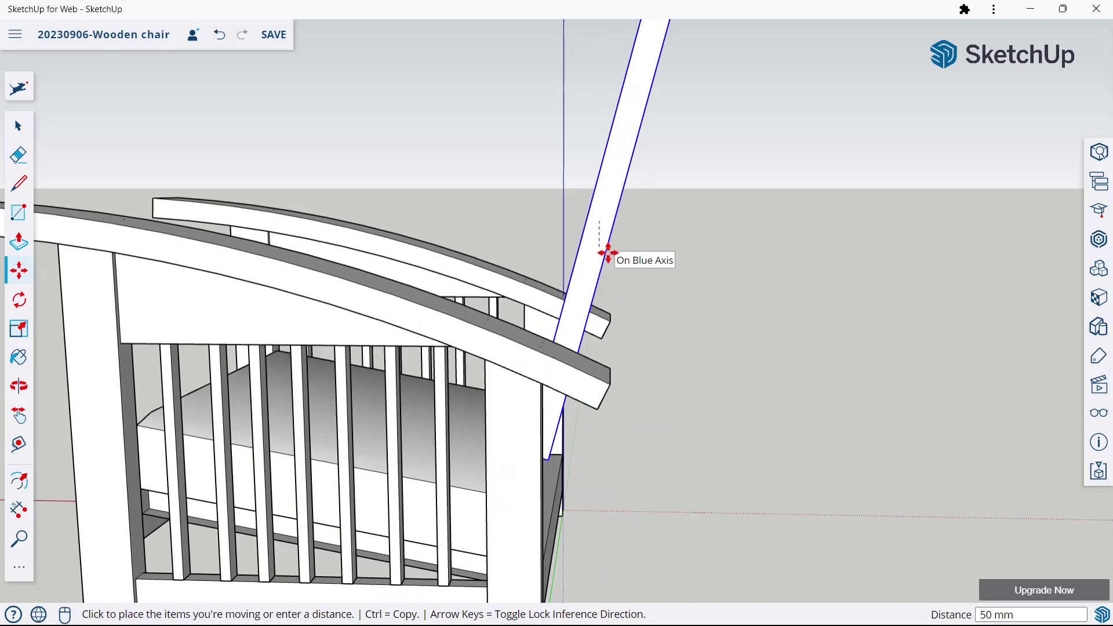
click(609, 256)
mouse_move(684, 313)
middle_down()
mouse_move(510, 248)
mouse_move(693, 297)
mouse_move(805, 385)
mouse_move(576, 373)
mouse_move(679, 404)
mouse_move(603, 422)
mouse_move(522, 406)
middle_up()
scroll(692, 296, down, 5)
key(space)
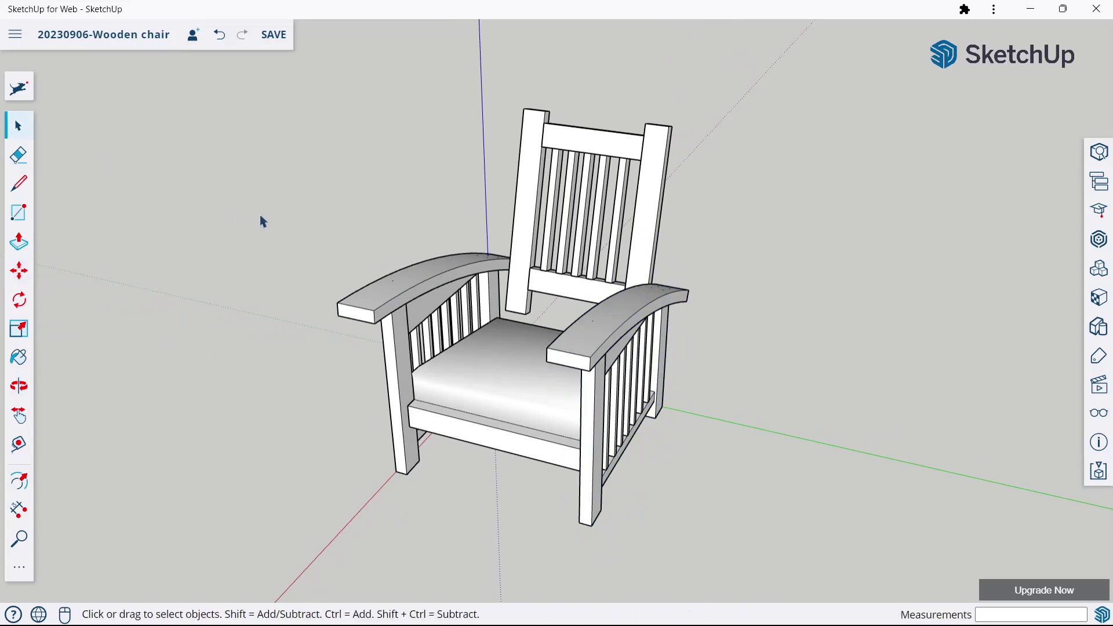
key(ctrl+s)
- Draw a closed four-edge slanted face from the back post's top down toward the seat
click(18, 184)
mouse_move(406, 302)
middle_down()
mouse_move(480, 310)
mouse_move(539, 179)
mouse_move(607, 135)
middle_up()
scroll(609, 128, up, 3)
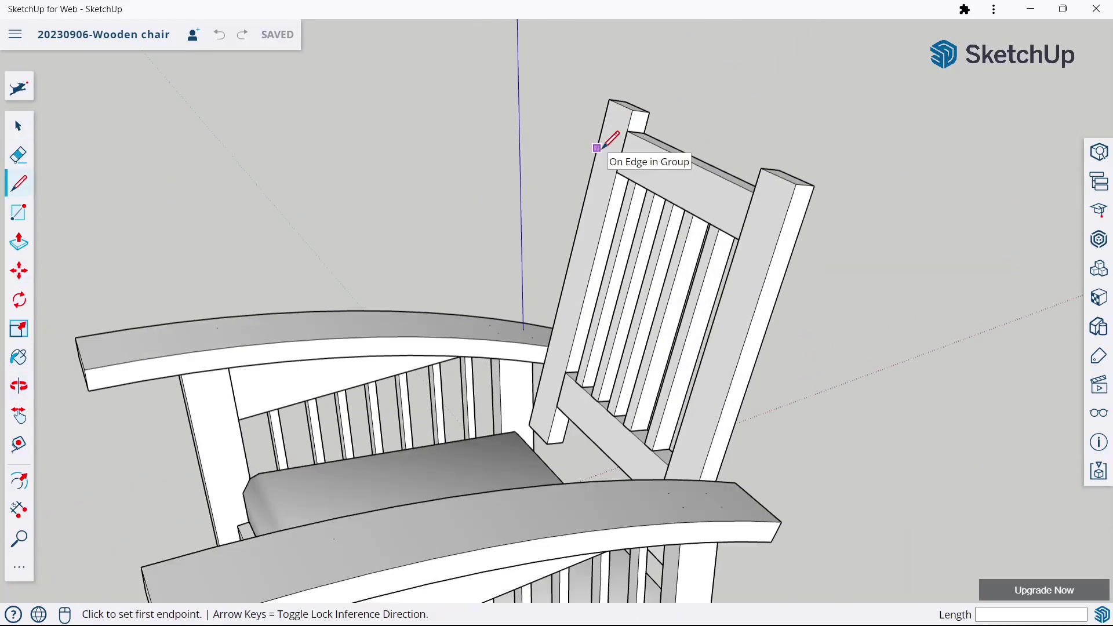
click(601, 129)
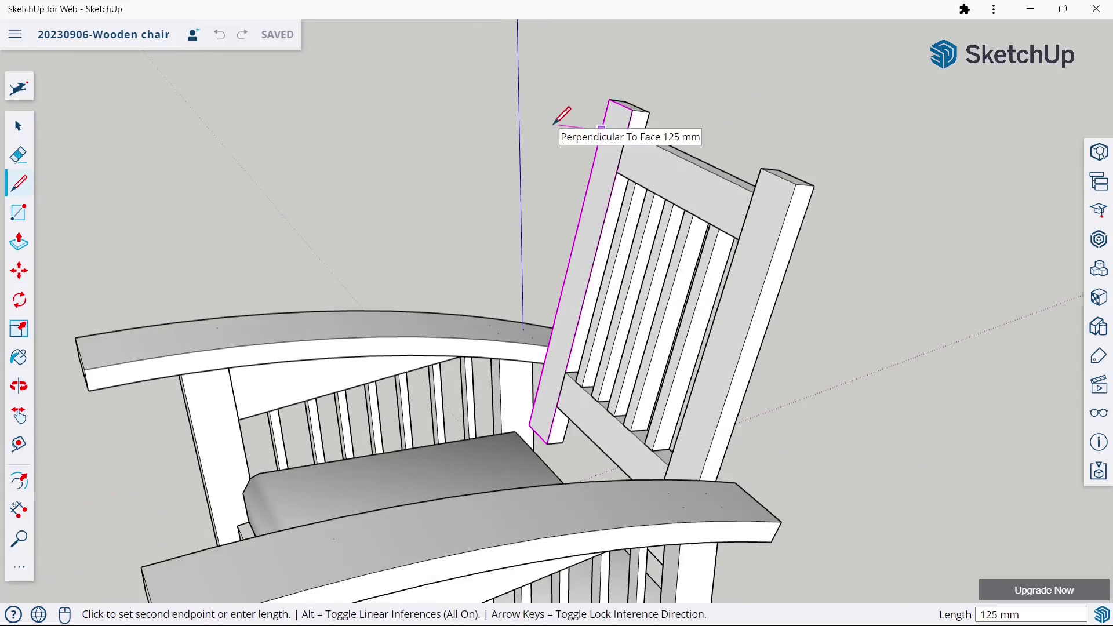
text(125)
click(558, 124)
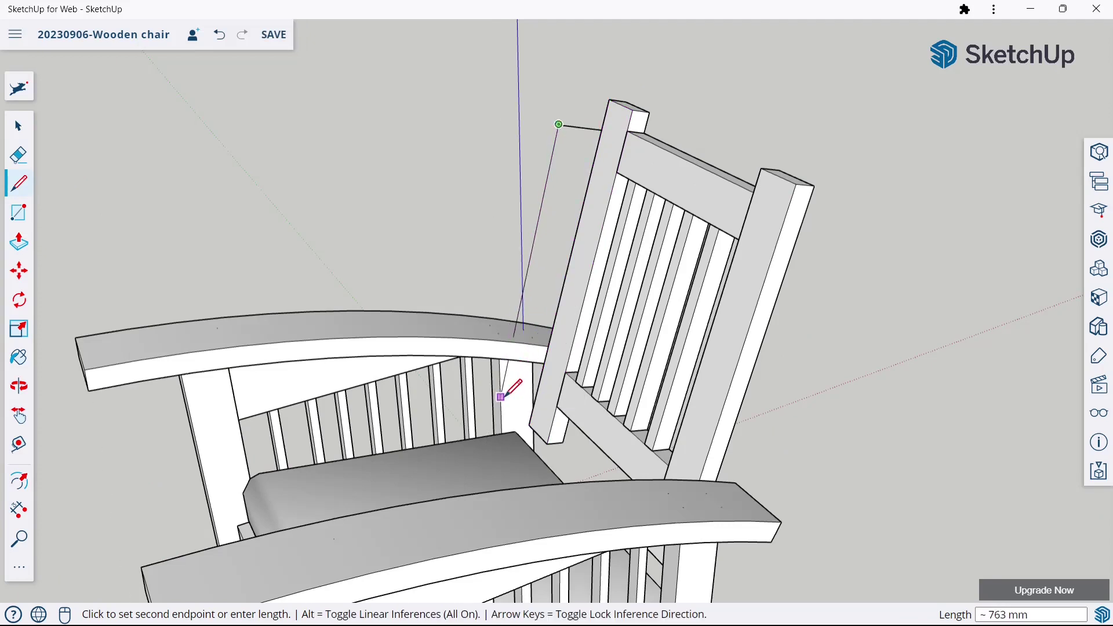
scroll(502, 398, up, 3)
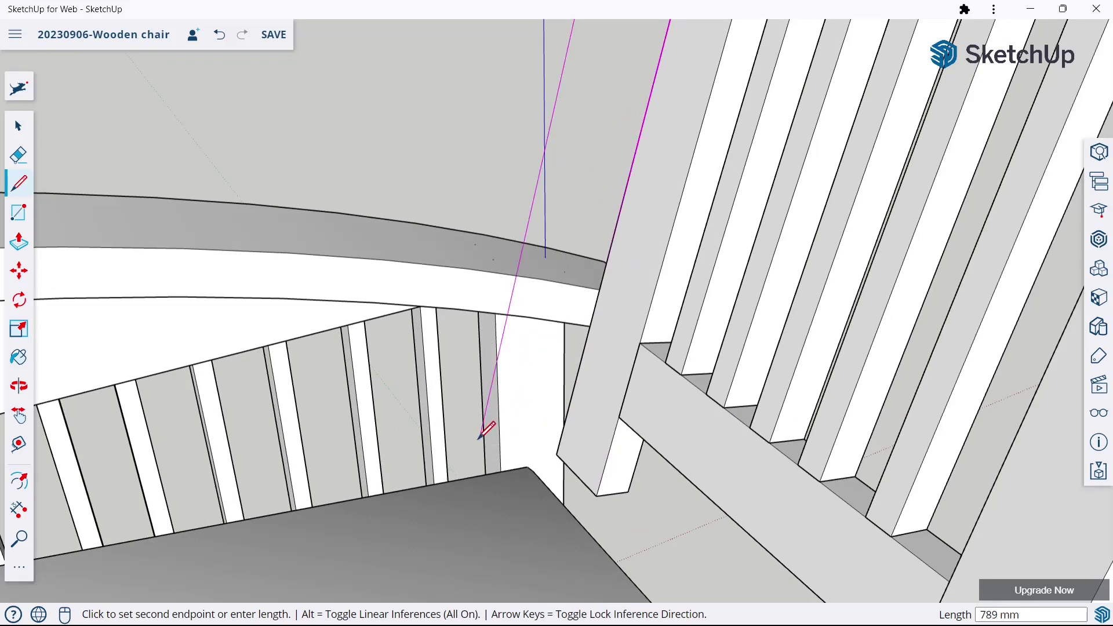
click(477, 444)
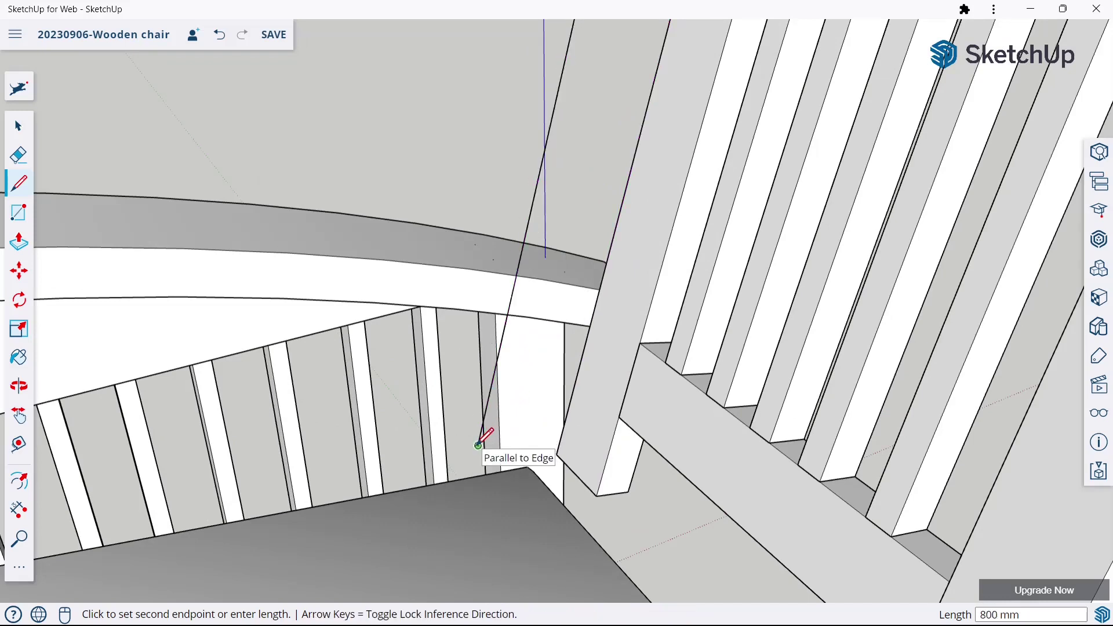
click(557, 453)
scroll(564, 452, down, 5)
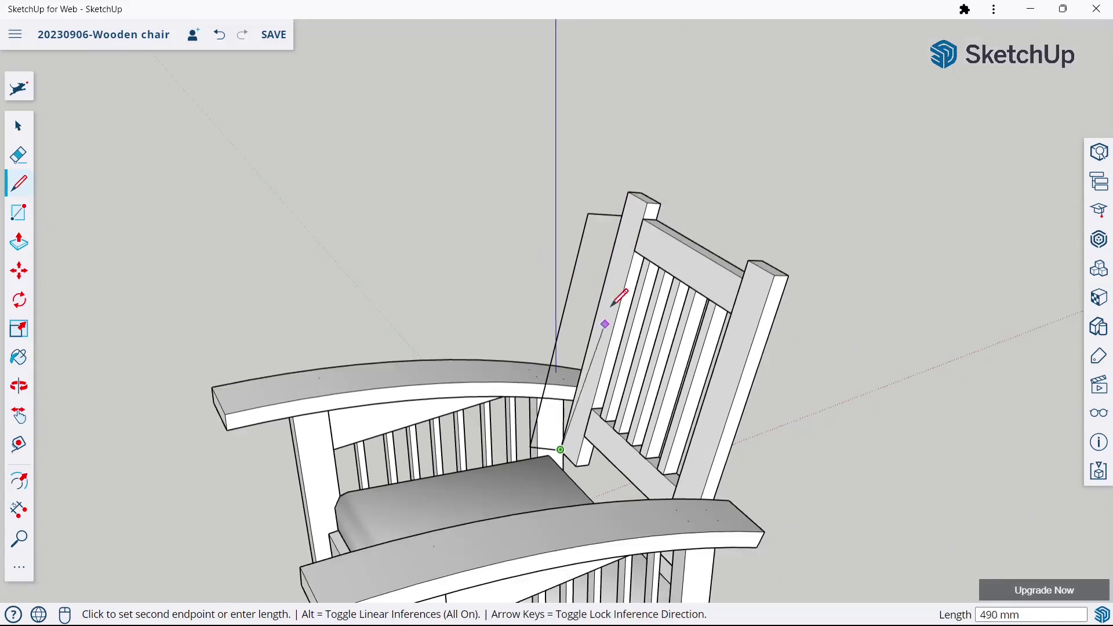
click(622, 215)
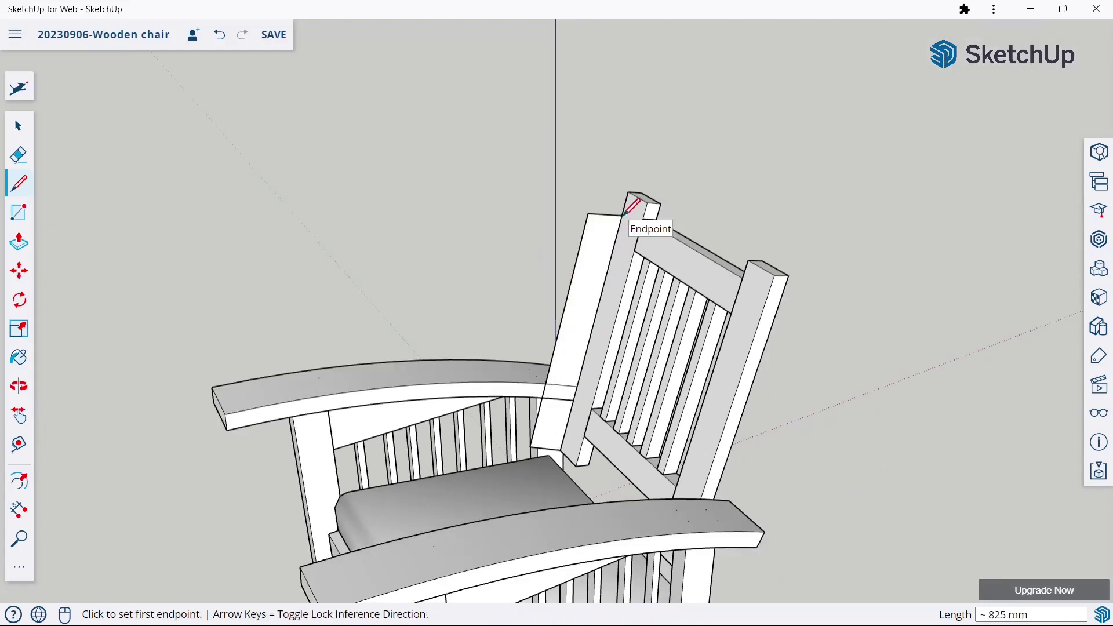
click(19, 243)
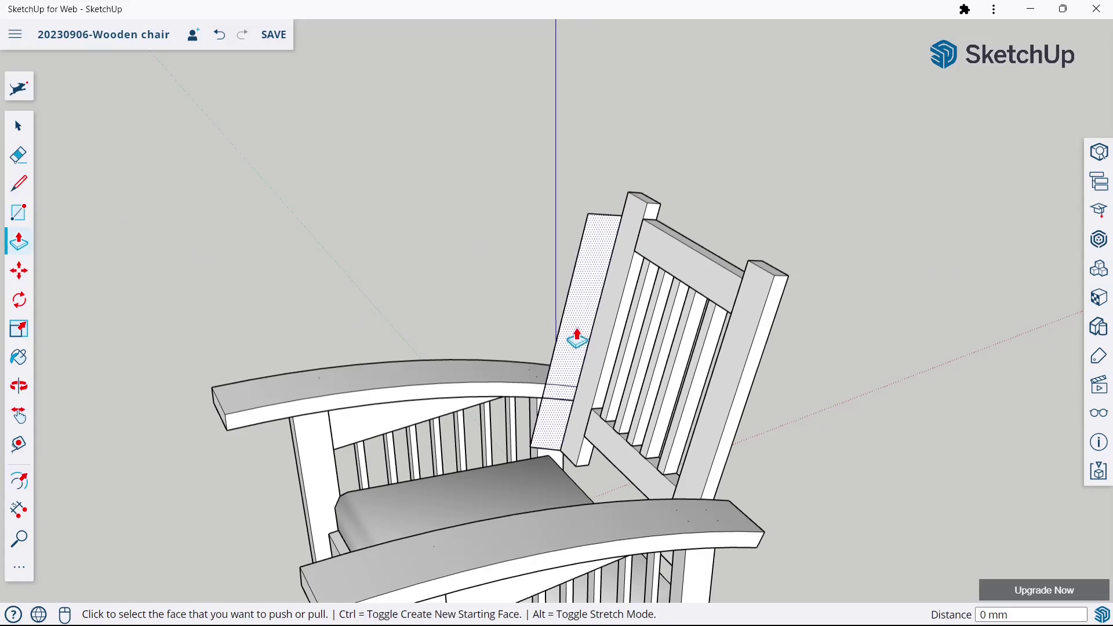
- Extrude the new face into a thick backrest cushion panel
click(577, 339)
click(725, 417)
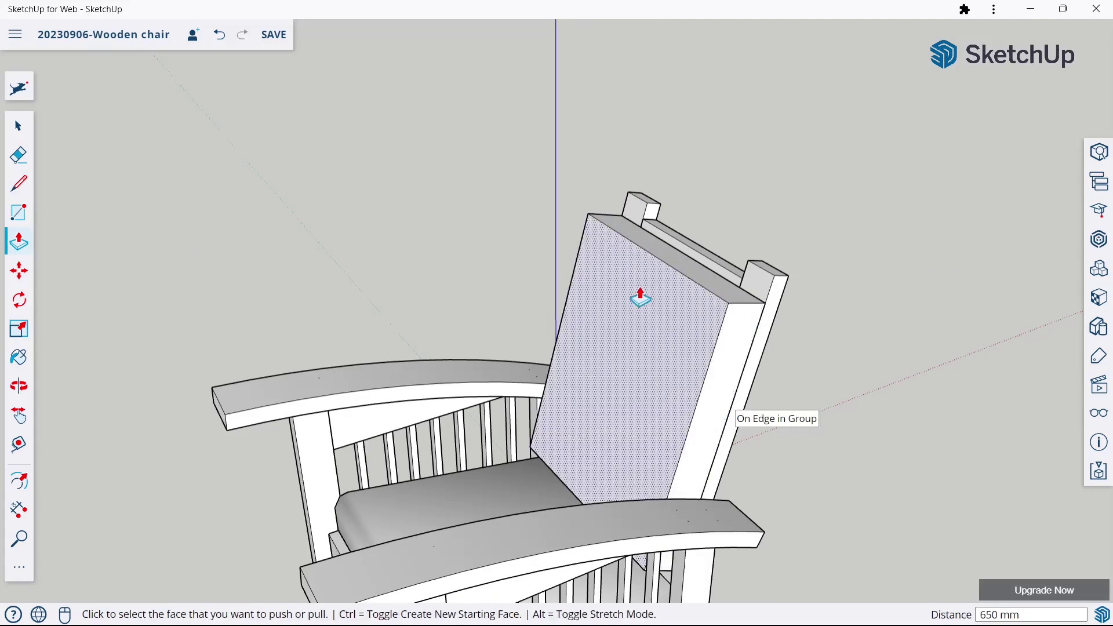
mouse_move(640, 299)
middle_down()
mouse_move(577, 365)
mouse_move(694, 367)
mouse_move(706, 273)
mouse_move(613, 496)
middle_up()
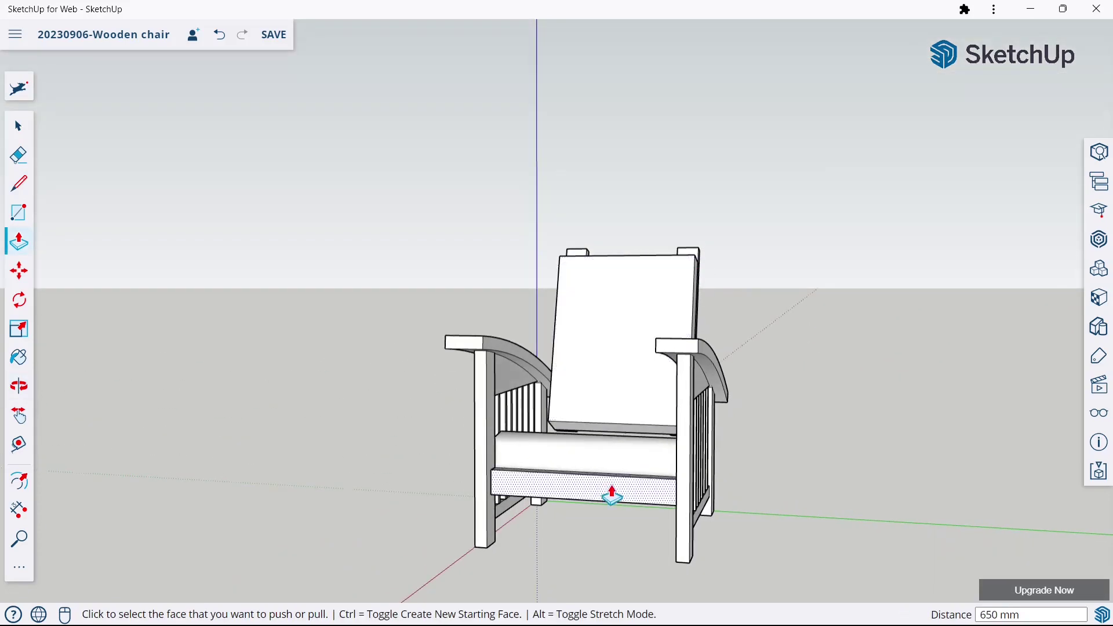
scroll(612, 495, up, 5)
middle_drag(574, 377, 564, 373)
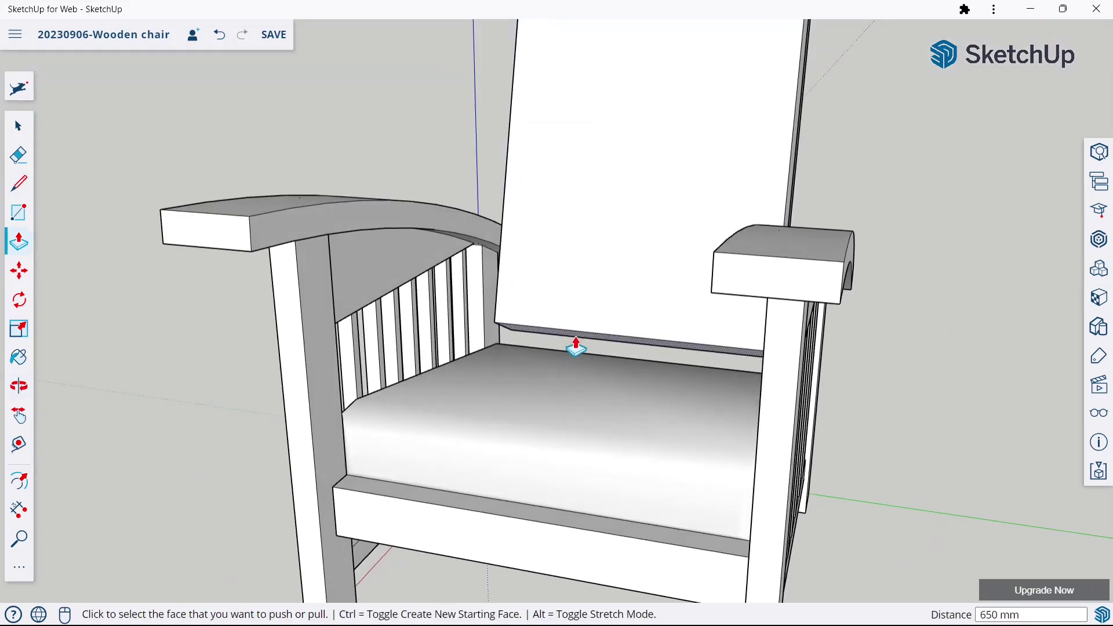
- Undo a stray pull on the cushion's bottom face, restore the cushion, and view the whole chair
click(576, 348)
key(ctrl+z)
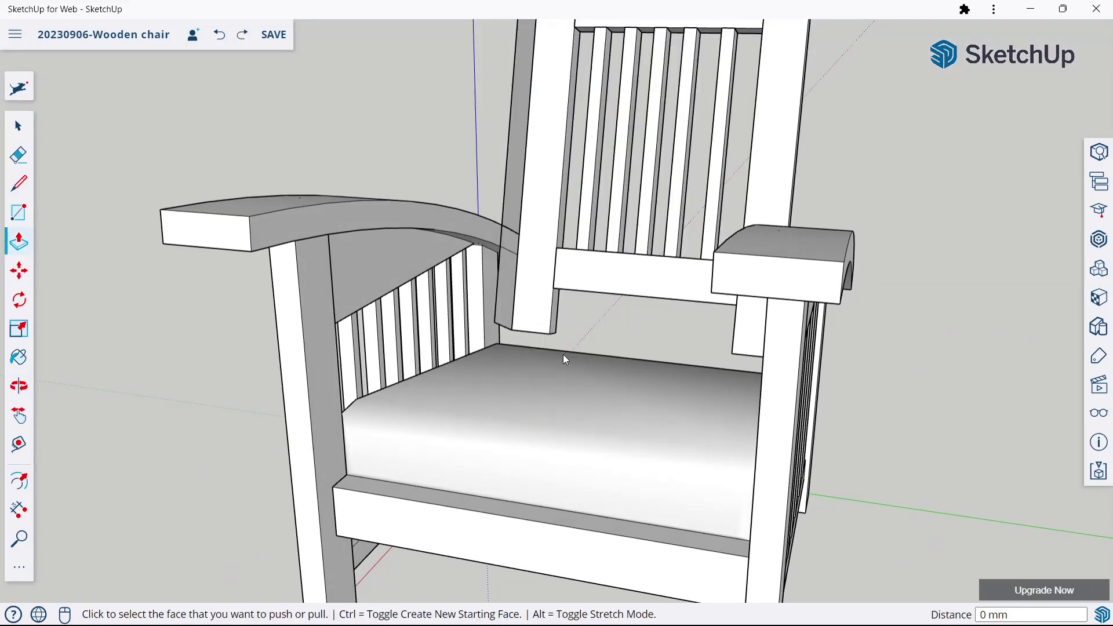
double_click(562, 353)
key(space)
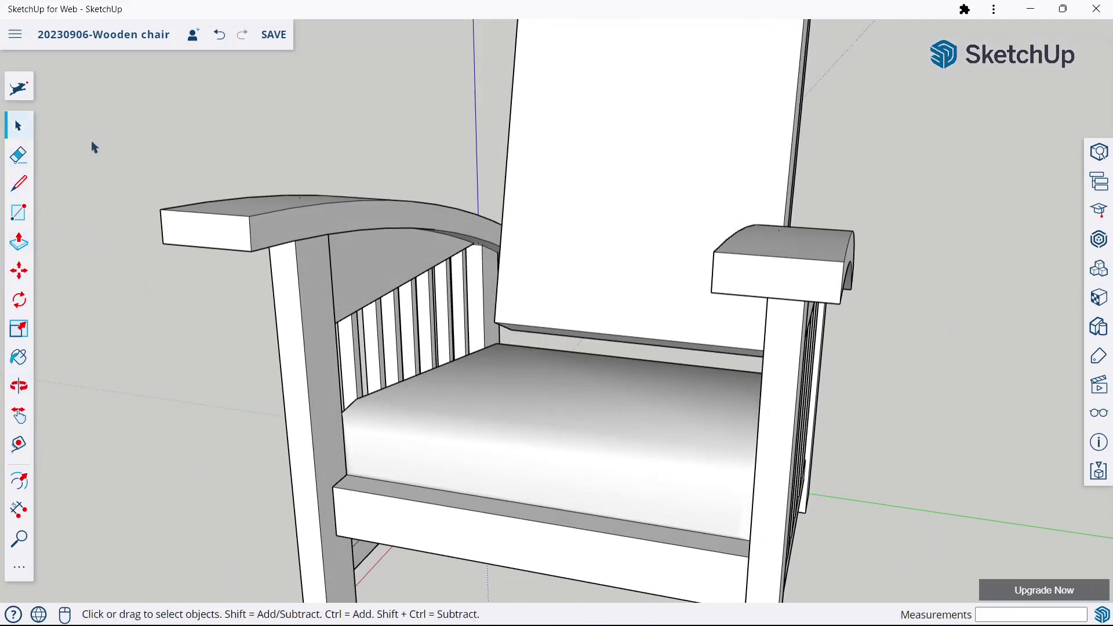
scroll(439, 405, down, 5)
middle_drag(636, 412, 335, 345)
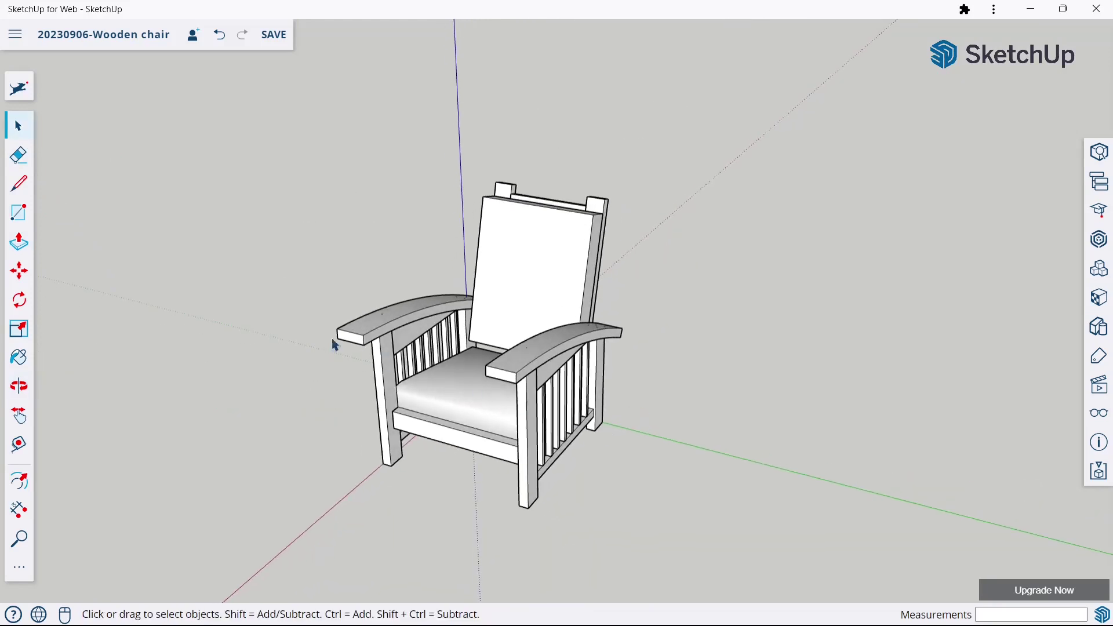
scroll(429, 273, up, 1)
scroll(640, 305, up, 1)
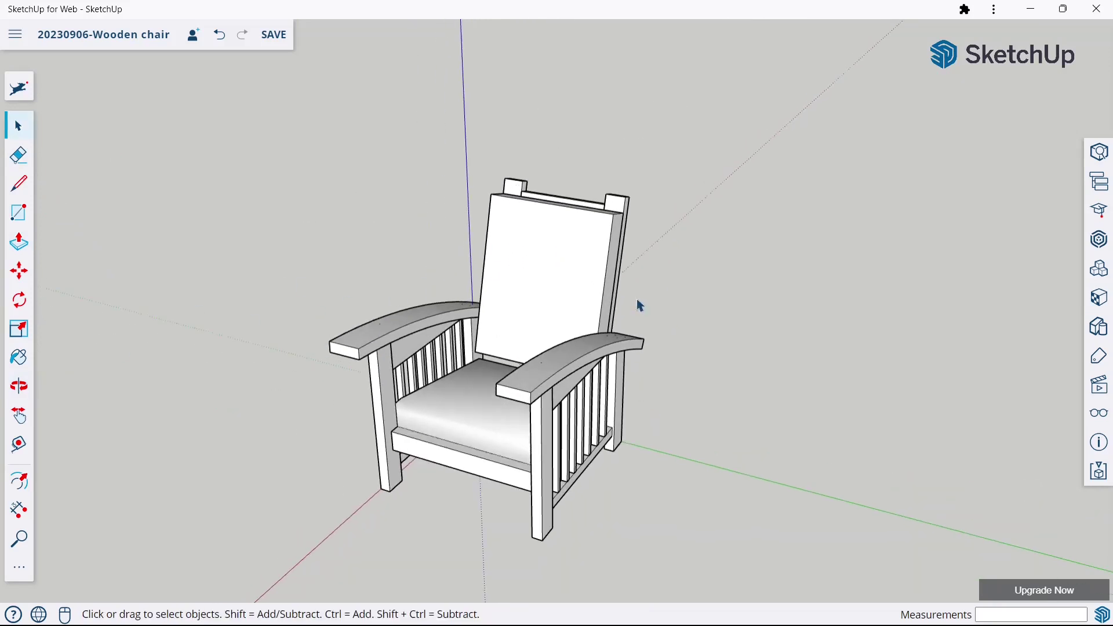
scroll(408, 420, up, 1)
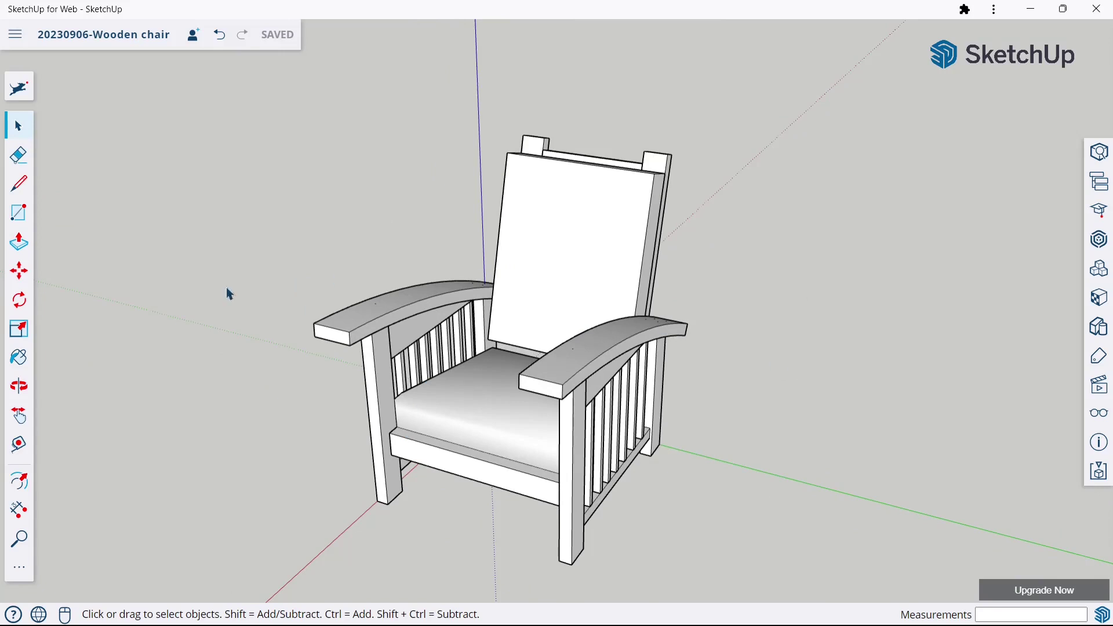
- Inset the backrest cushion's front face and its top face with 20 mm offset borders
click(7, 478)
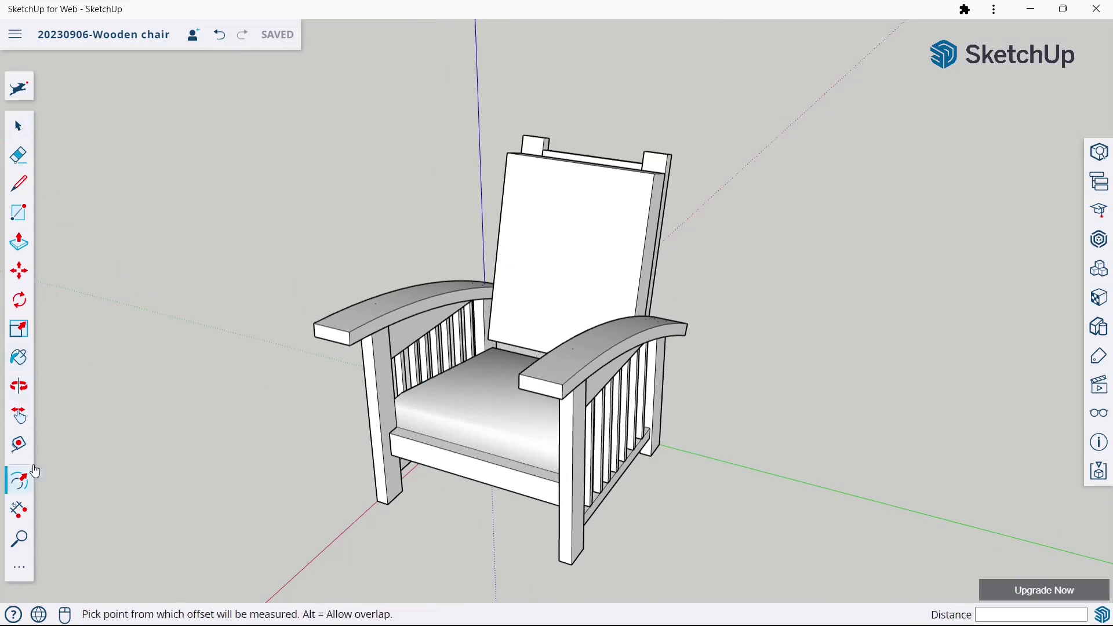
click(496, 270)
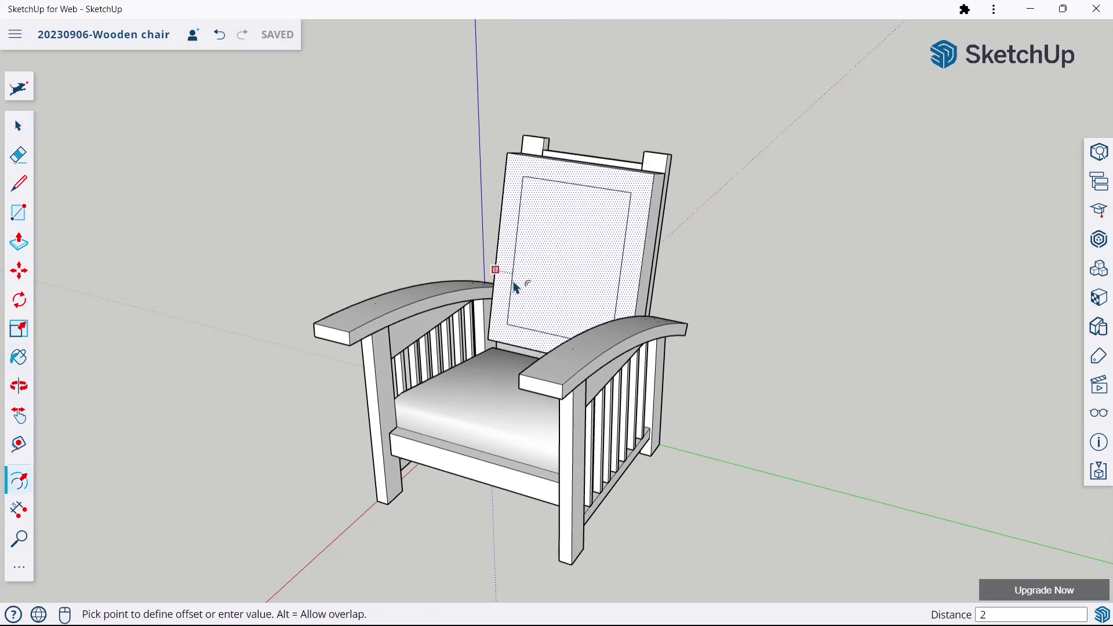
click(515, 288)
middle_drag(560, 236, 490, 435)
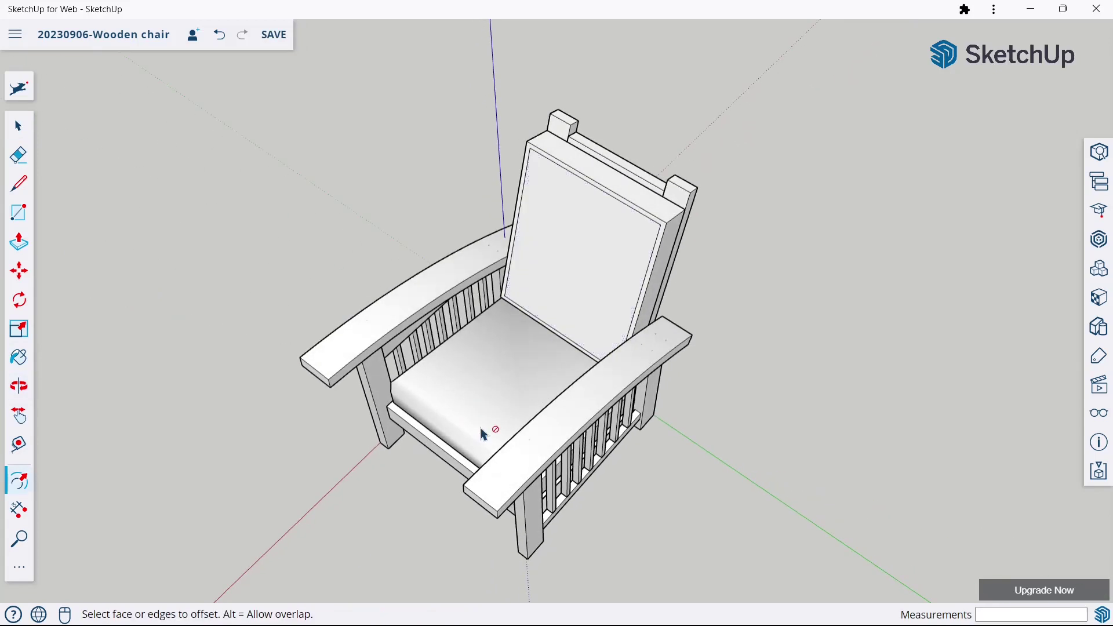
scroll(628, 214, up, 3)
click(629, 215)
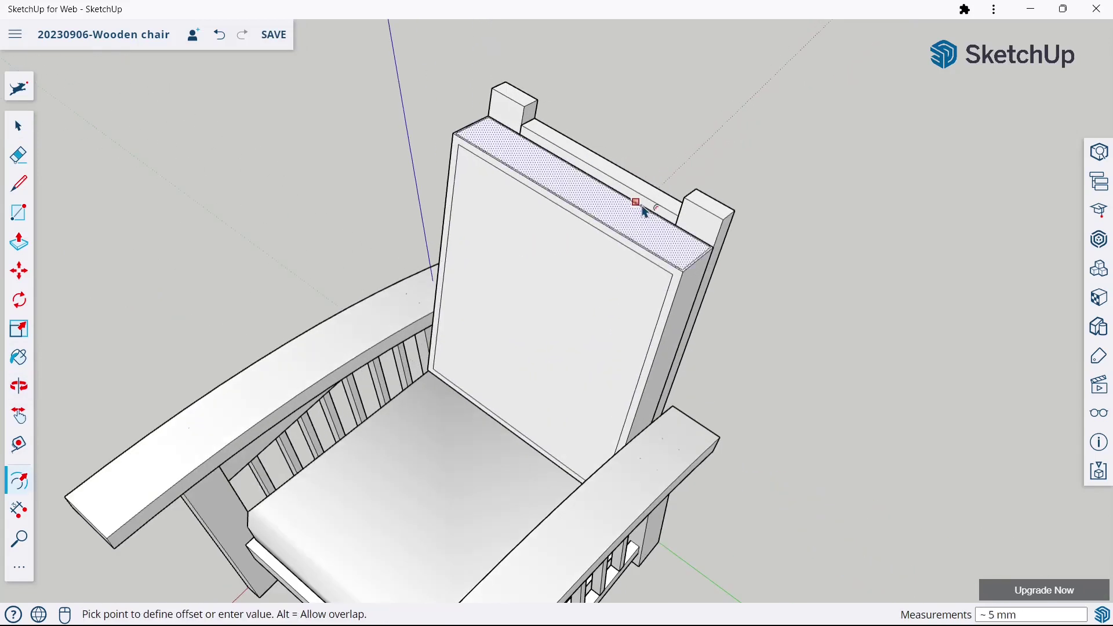
key(Return)
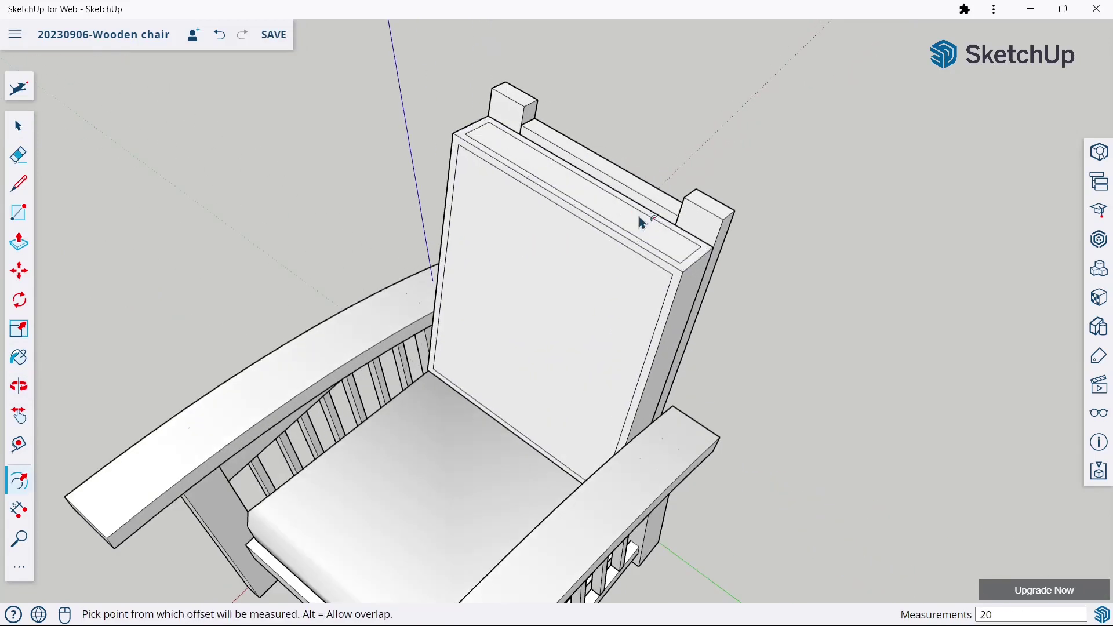
- Cancel the pending offset and pick up the cushion's inner front panel with Move
mouse_move(605, 258)
middle_down()
mouse_move(741, 246)
mouse_move(907, 203)
mouse_move(582, 248)
mouse_move(686, 310)
mouse_move(666, 298)
mouse_move(738, 296)
mouse_move(713, 400)
mouse_move(738, 430)
mouse_move(758, 354)
mouse_move(808, 251)
middle_up()
middle_drag(517, 268, 648, 268)
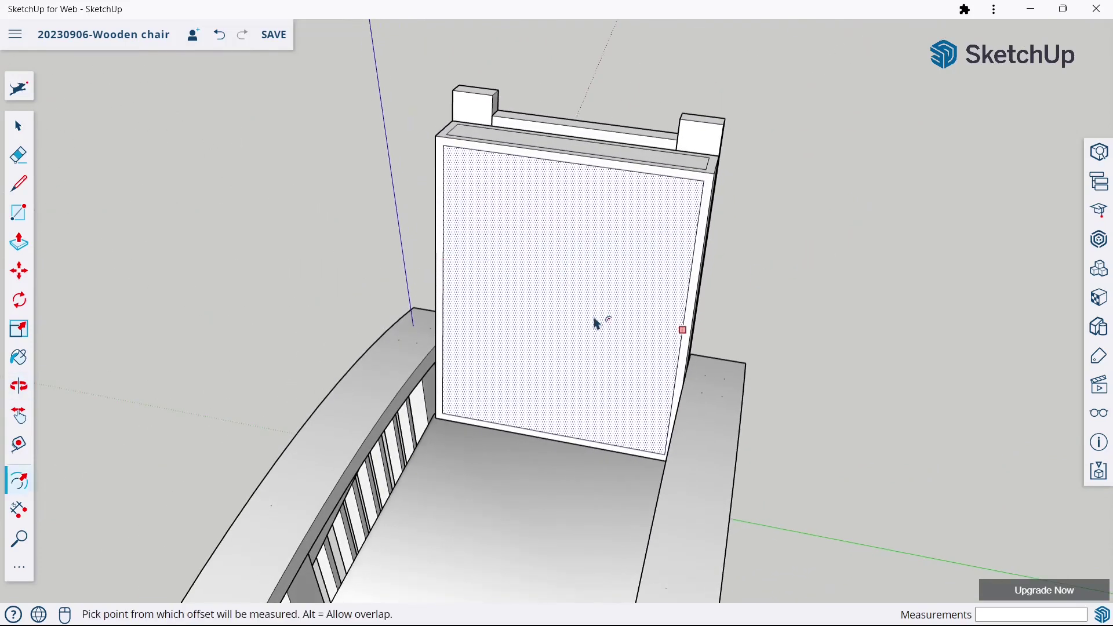
scroll(597, 323, up, 2)
key(Escape)
click(20, 270)
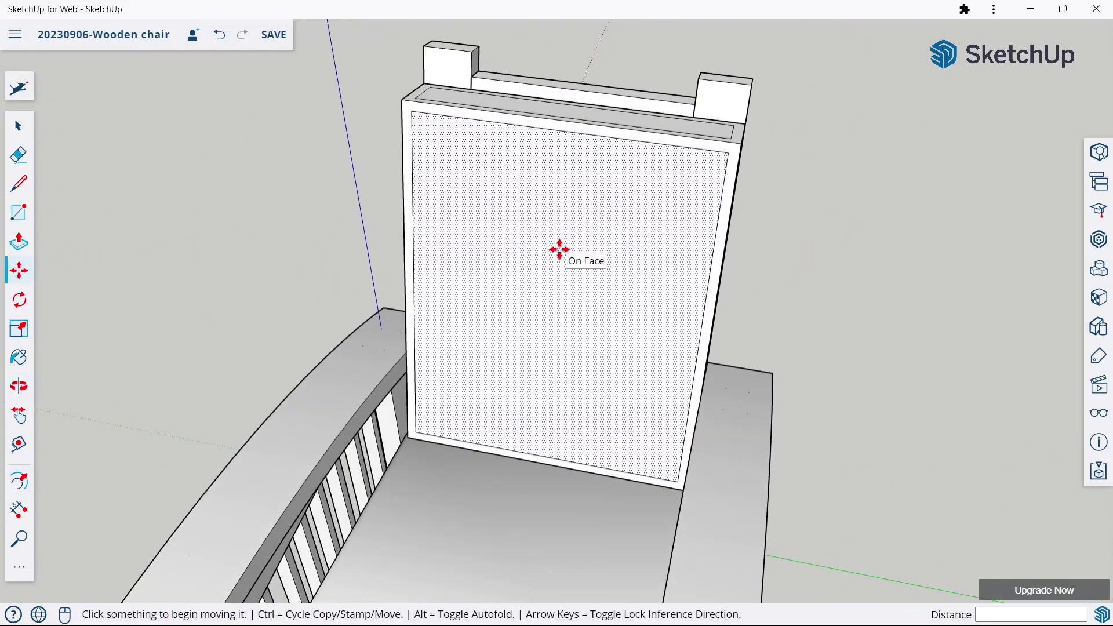
click(559, 249)
middle_drag(557, 258, 451, 196)
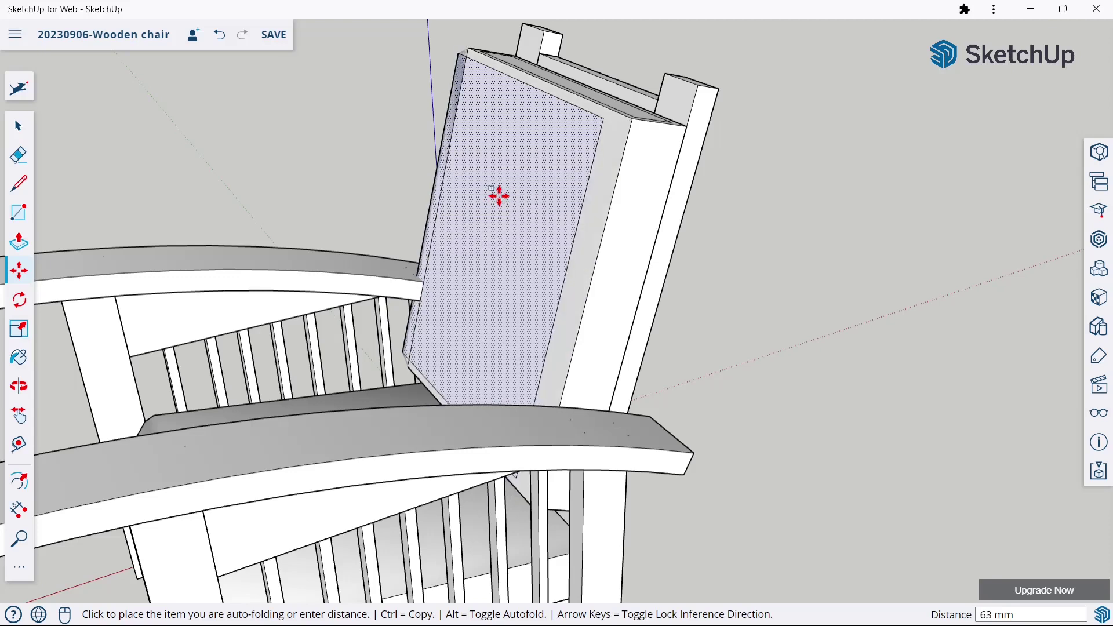
- Push the backrest cushion's inner front panel exactly 25 mm outward
click(508, 200)
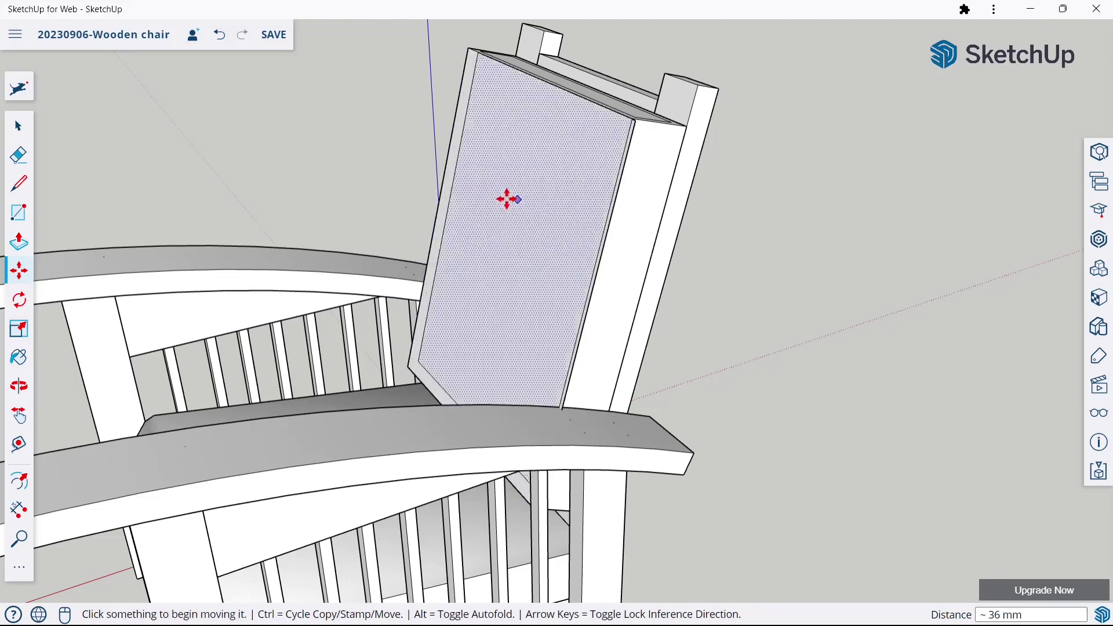
click(524, 201)
click(525, 202)
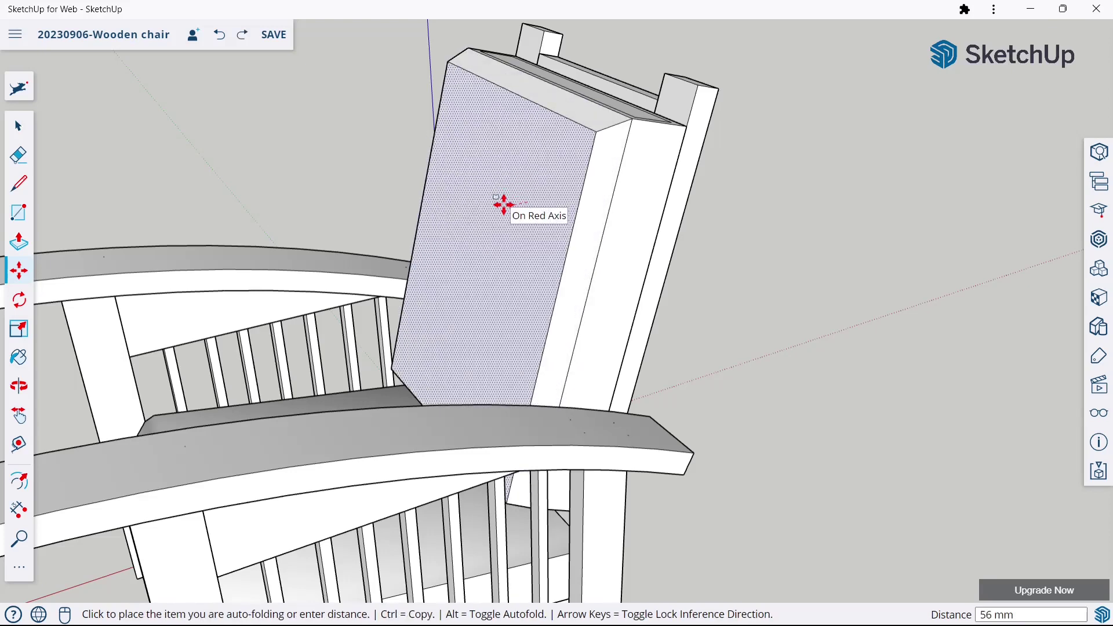
key(Return)
- Raise the cushion's inner top panel 25 mm along the blue axis
mouse_move(505, 204)
middle_down()
mouse_move(617, 179)
mouse_move(589, 295)
middle_up()
middle_drag(645, 336, 592, 136)
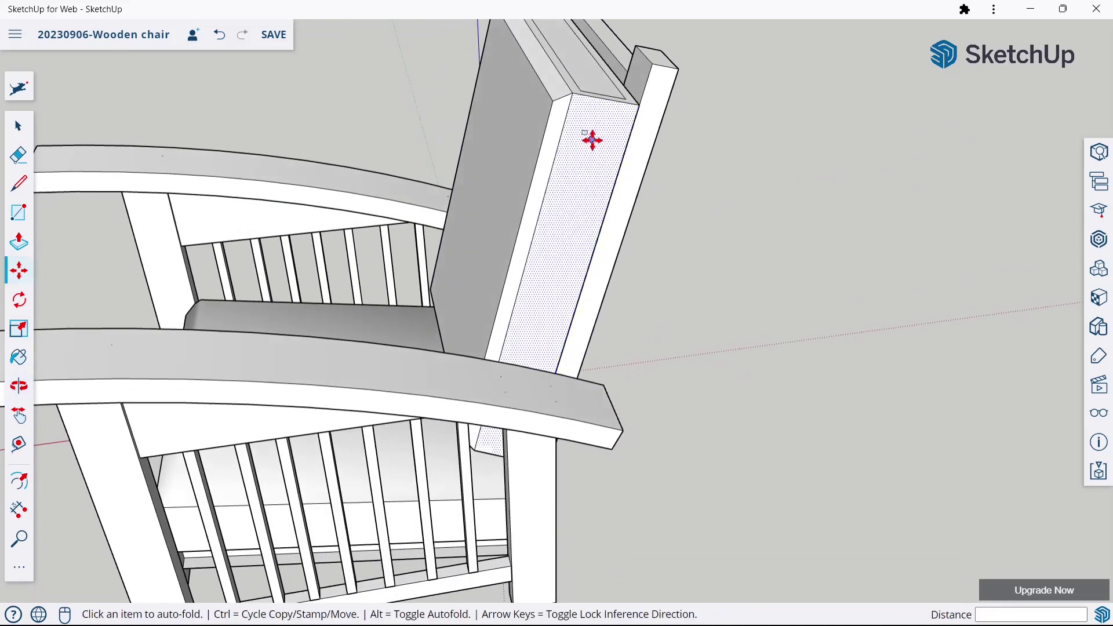
click(589, 54)
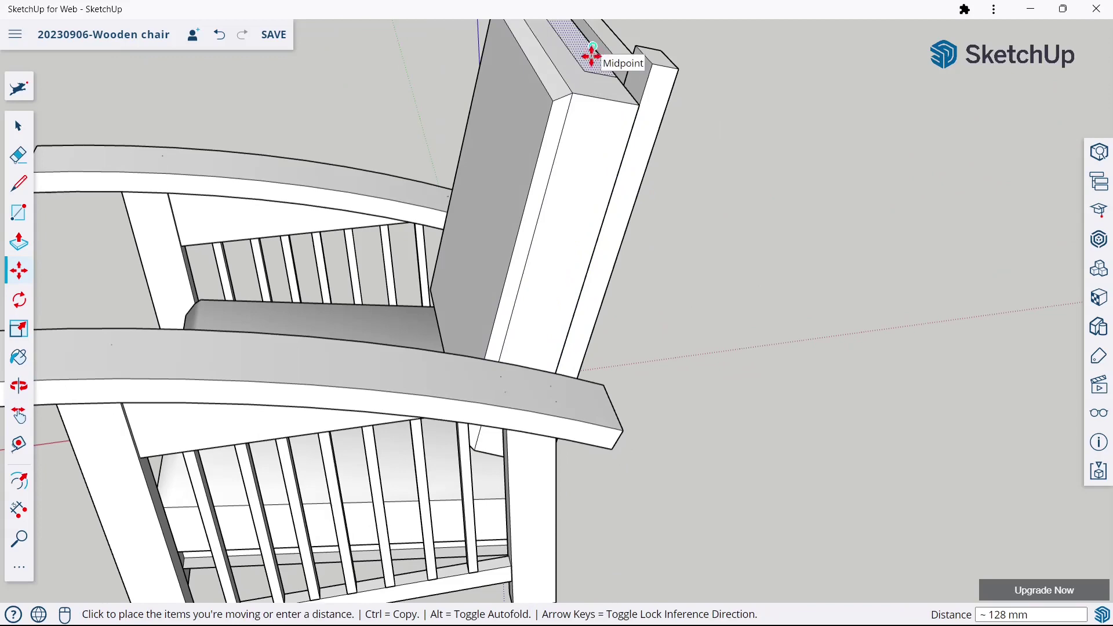
scroll(586, 116, down, 2)
scroll(582, 174, down, 3)
scroll(586, 169, up, 4)
scroll(609, 77, up, 2)
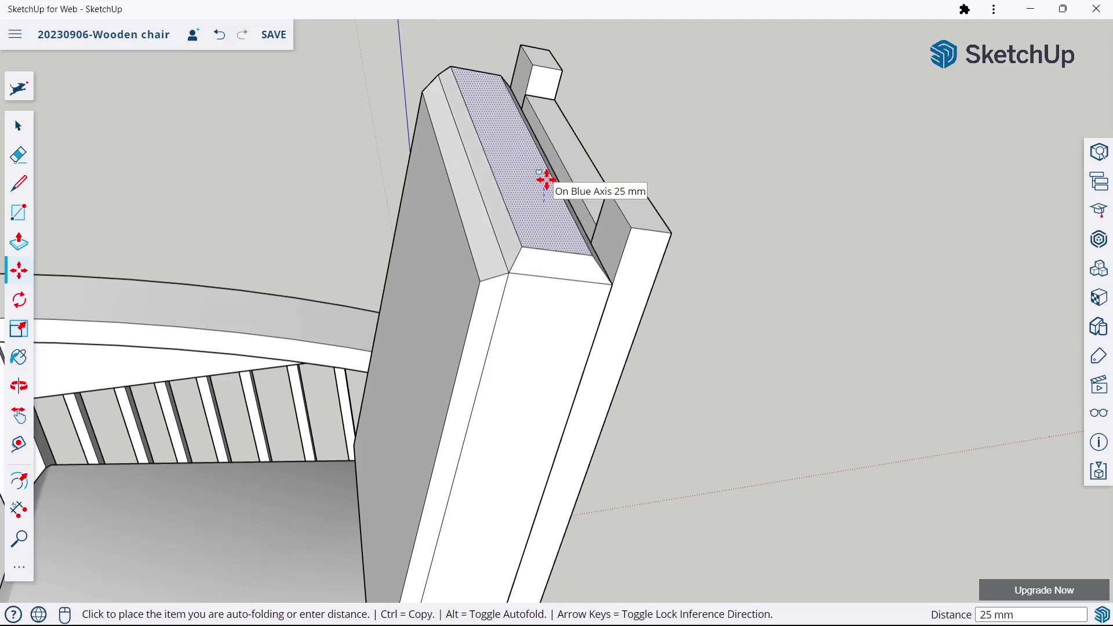
click(545, 179)
- Soften the bevel edges along the backrest cushion's top with Ctrl-Eraser, undoing one stroke
click(26, 158)
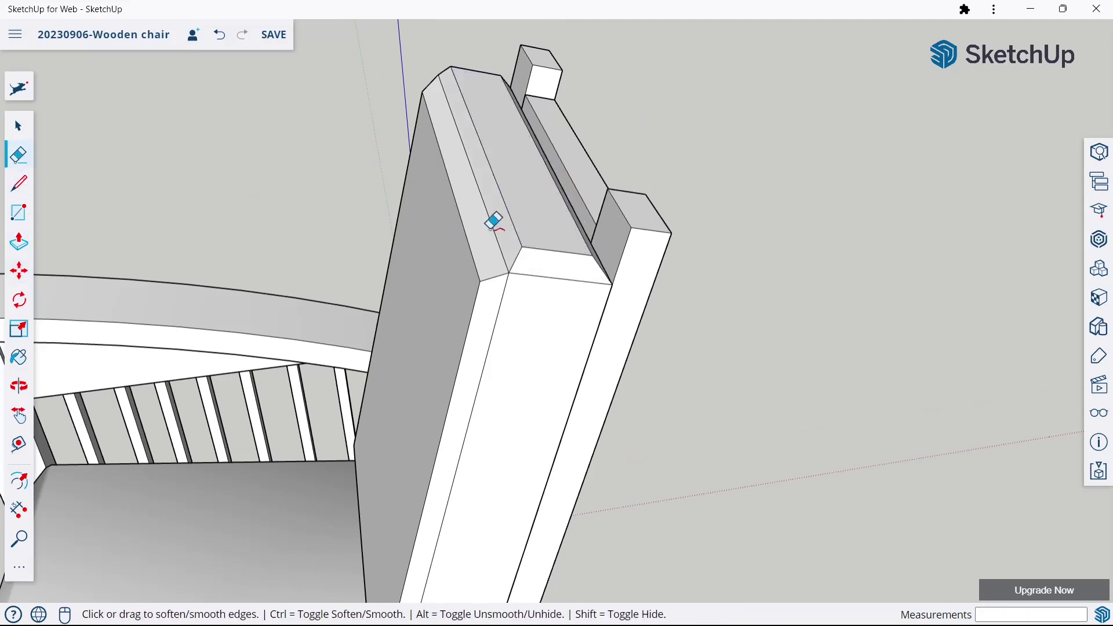
ctrl+drag(436, 252, 508, 253)
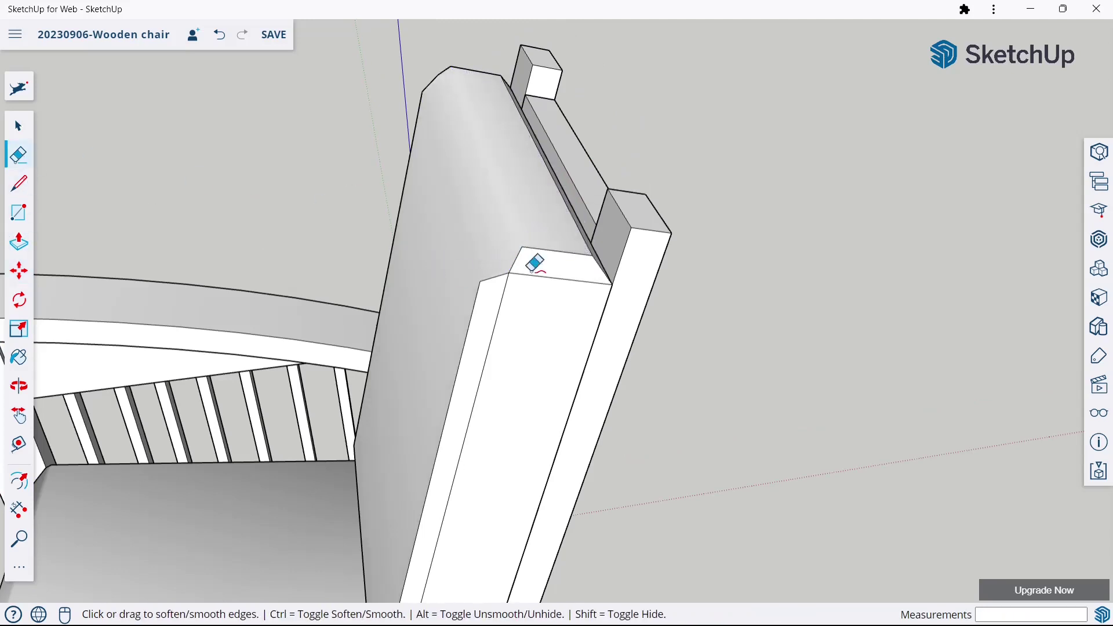
ctrl+drag(468, 308, 471, 305)
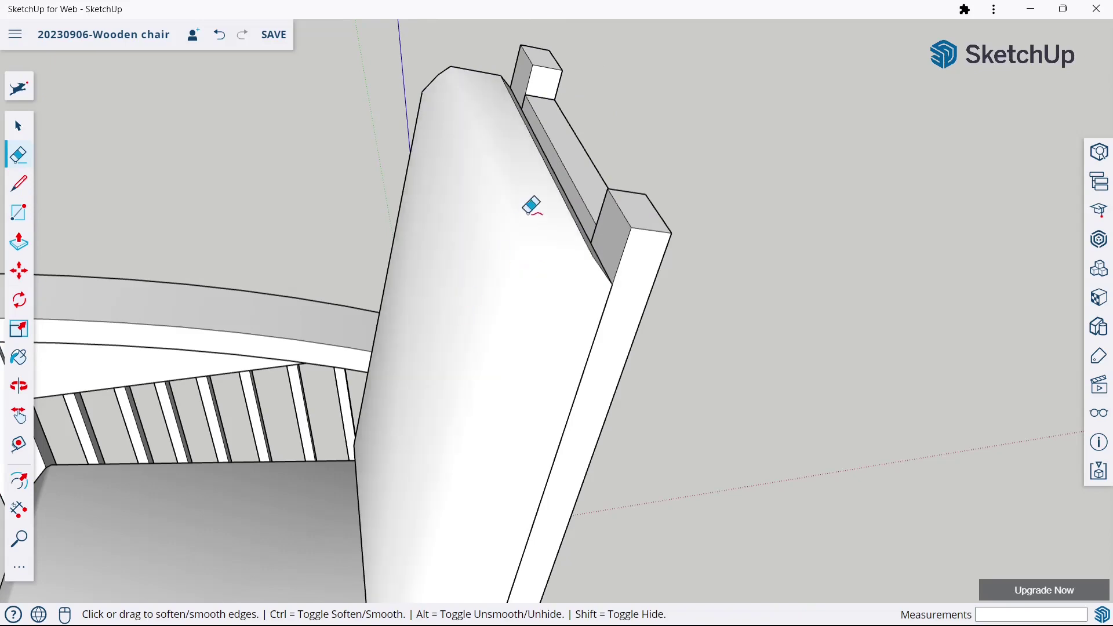
mouse_move(530, 208)
middle_down()
mouse_move(648, 306)
mouse_move(586, 341)
mouse_move(633, 360)
mouse_move(341, 241)
middle_up()
scroll(314, 176, up, 4)
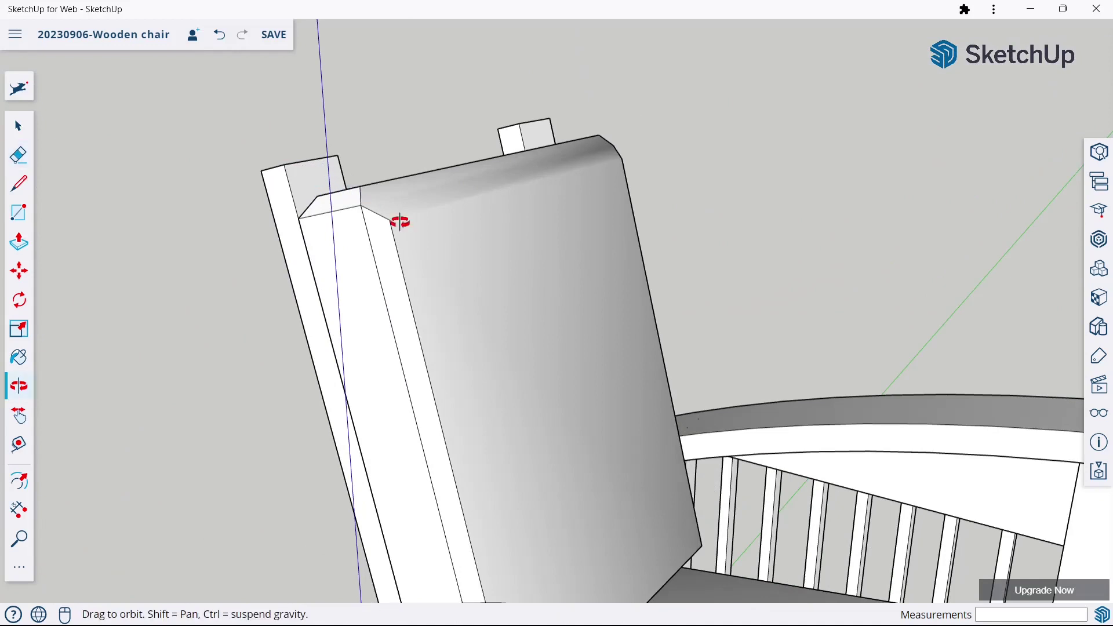
middle_drag(400, 222, 362, 253)
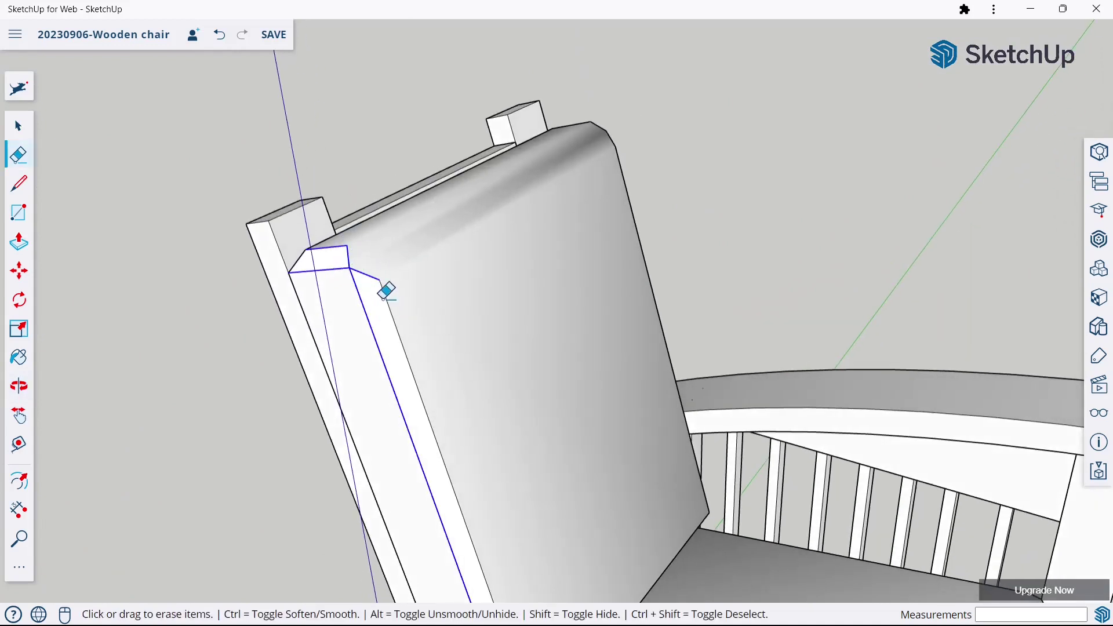
key(ctrl+z)
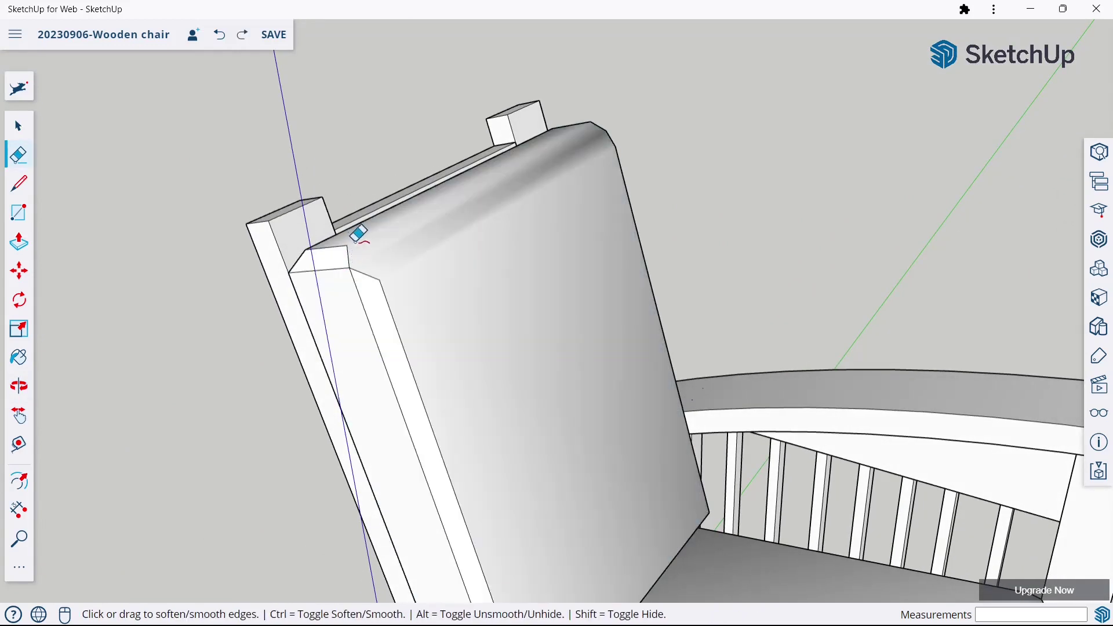
- Soften the cushion's side bevel edges and those along the backrest bottom
ctrl+drag(372, 266, 361, 291)
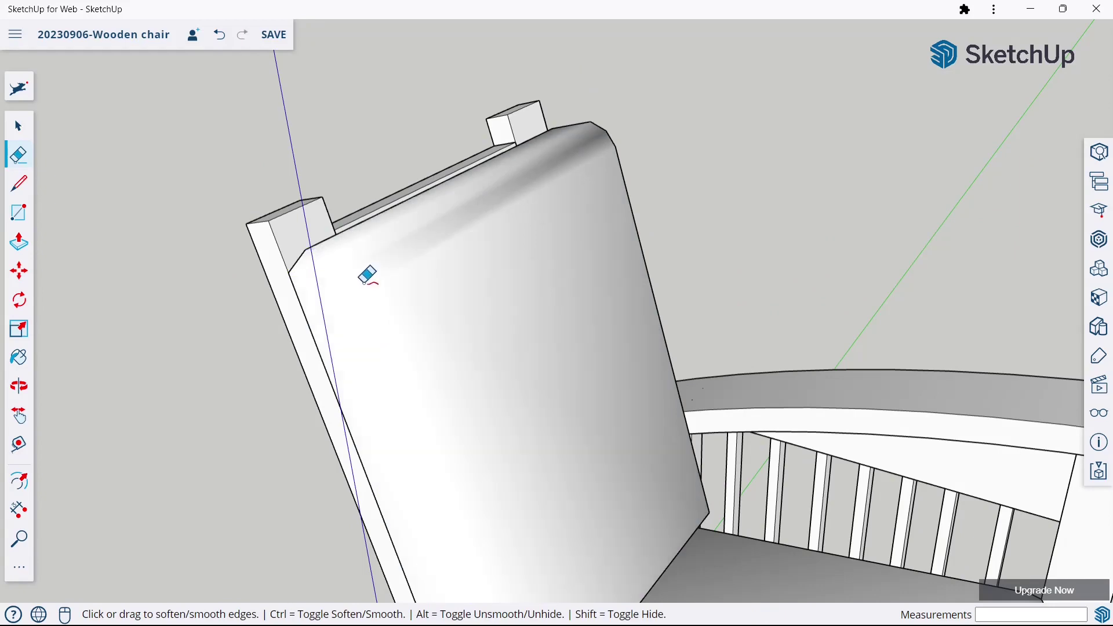
mouse_move(367, 276)
middle_down()
mouse_move(482, 385)
mouse_move(444, 293)
mouse_move(450, 460)
middle_up()
scroll(348, 492, up, 5)
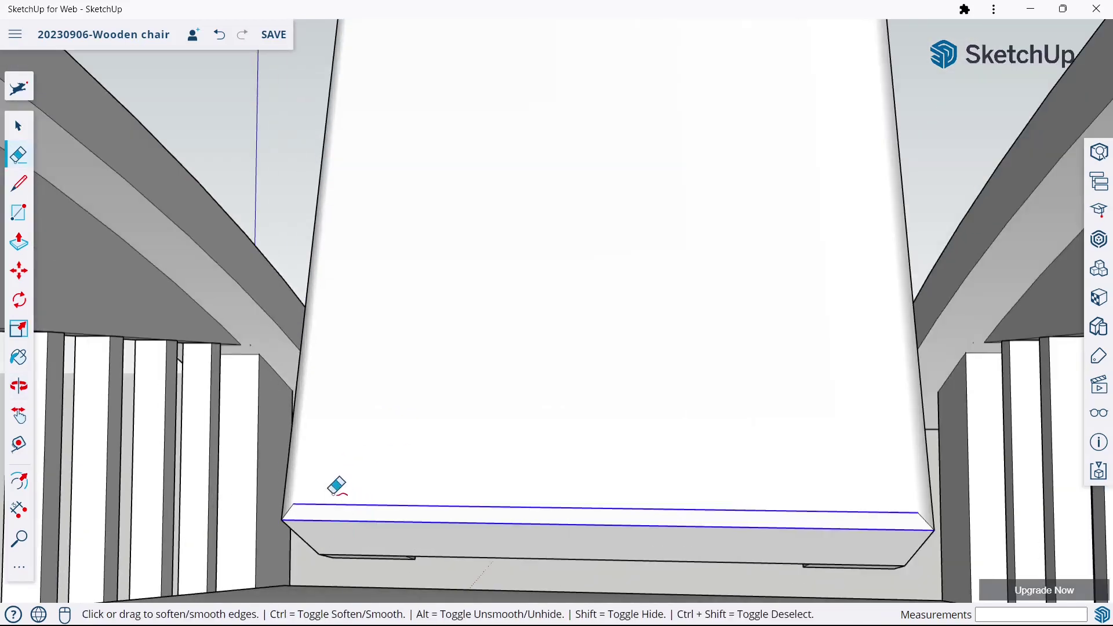
ctrl+drag(337, 487, 306, 509)
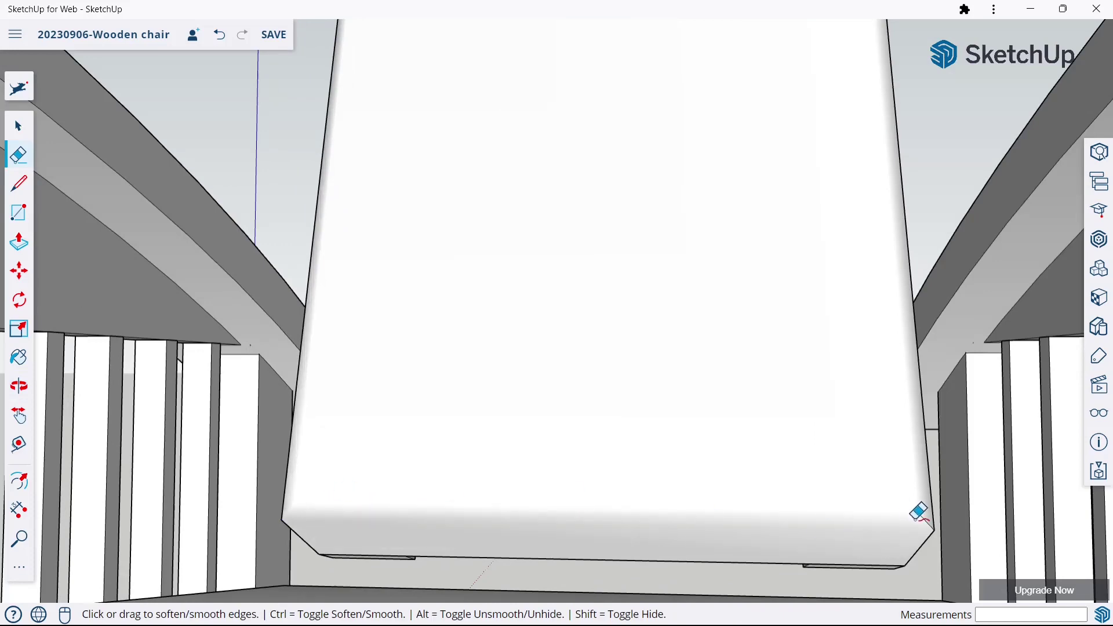
scroll(646, 397, down, 5)
- Orbit out to a three-quarter view to check the whole chair's rounded cushions
middle_drag(645, 398, 646, 460)
scroll(688, 348, down, 5)
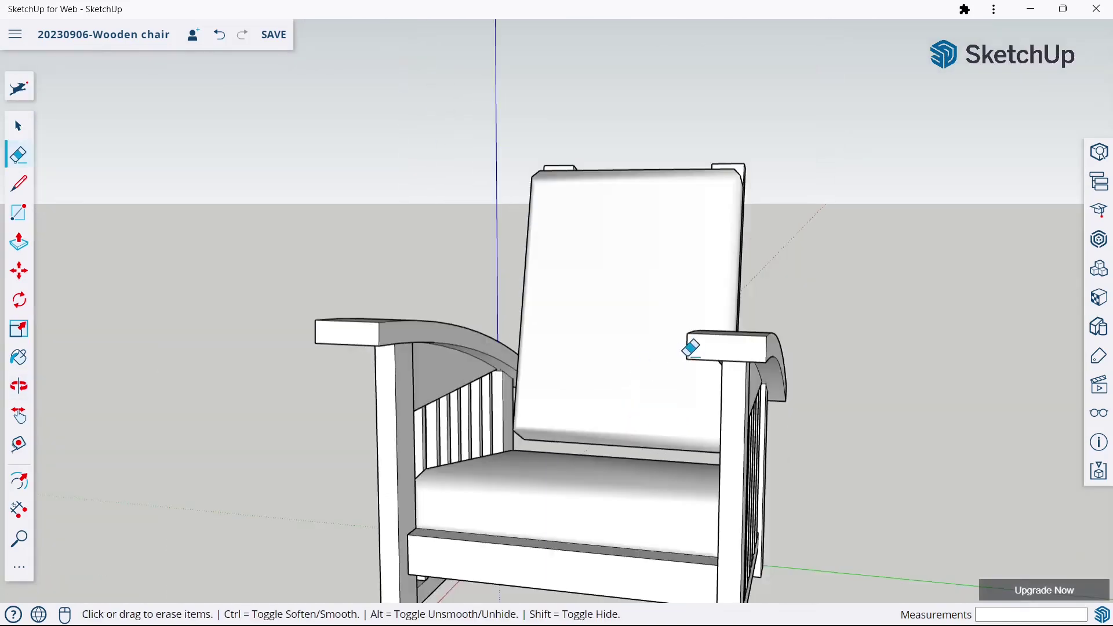
mouse_move(688, 348)
middle_down()
mouse_move(533, 452)
mouse_move(857, 398)
mouse_move(480, 385)
mouse_move(735, 359)
mouse_move(390, 410)
mouse_move(542, 373)
middle_up()
scroll(626, 281, down, 3)
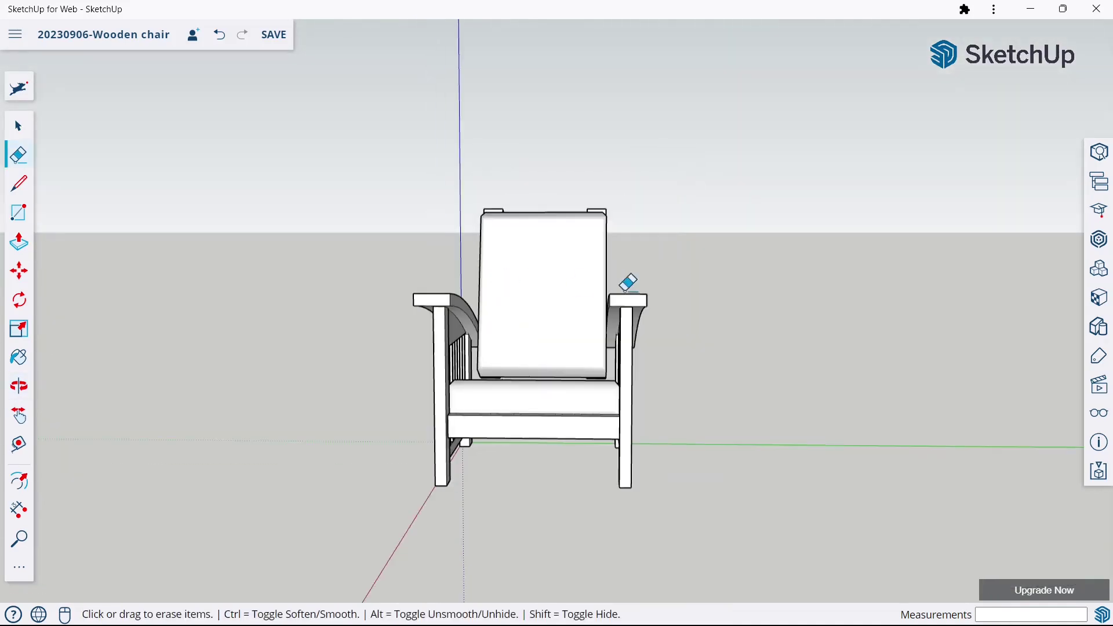
scroll(626, 280, up, 2)
mouse_move(626, 281)
middle_down()
mouse_move(479, 400)
mouse_move(599, 355)
mouse_move(559, 418)
mouse_move(427, 333)
middle_up()
key(e)
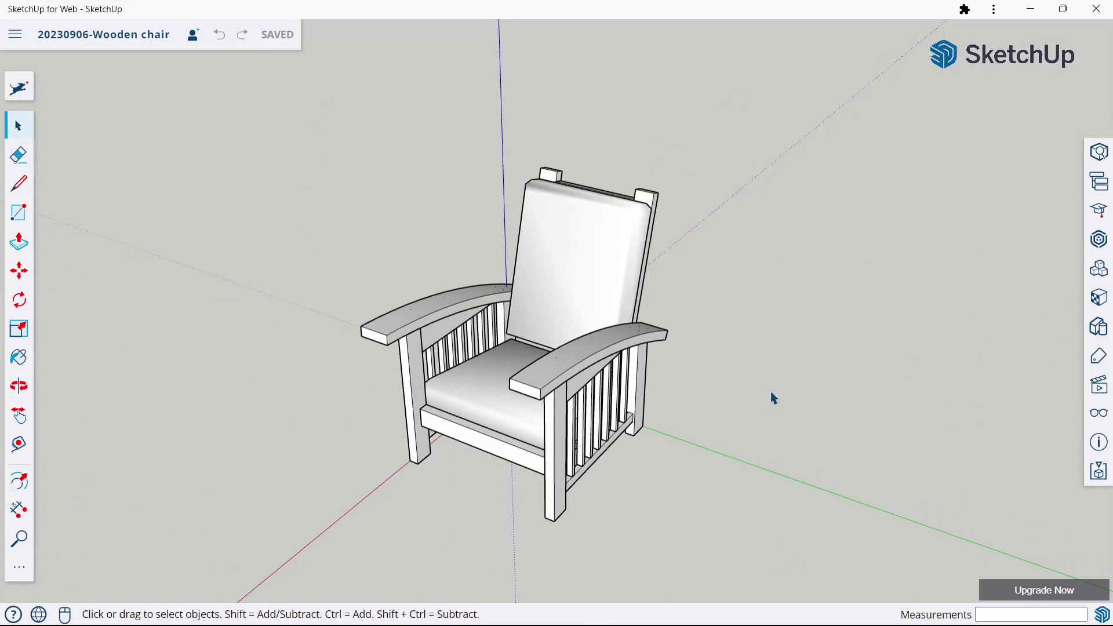
- Select the entire chair and make it a single component
scroll(487, 255, down, 2)
click(529, 296)
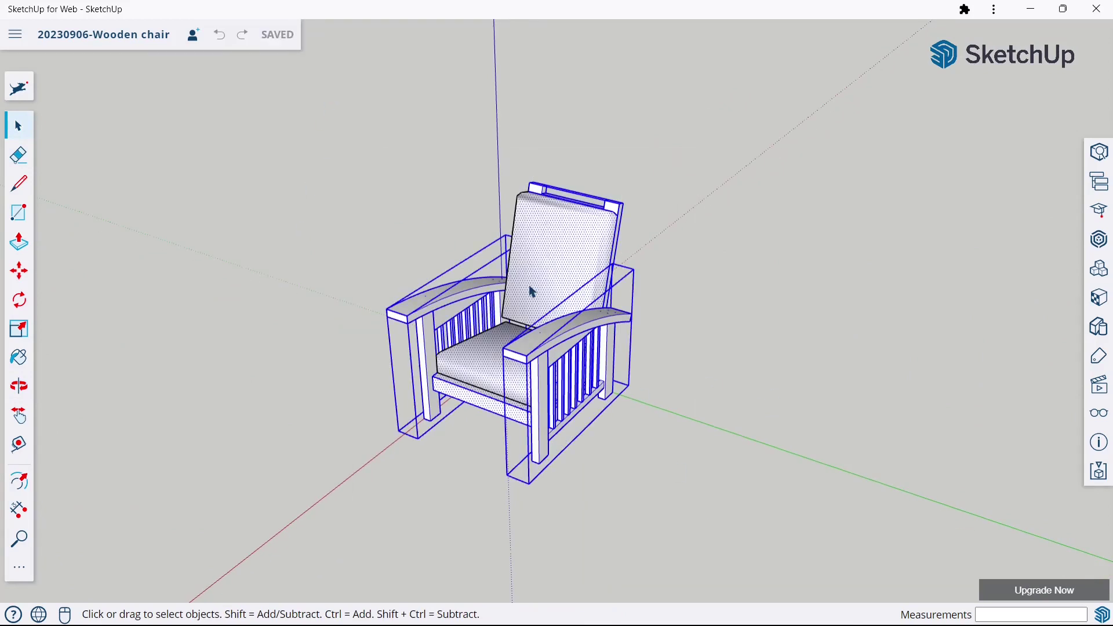
right_click(530, 292)
click(586, 441)
click(651, 436)
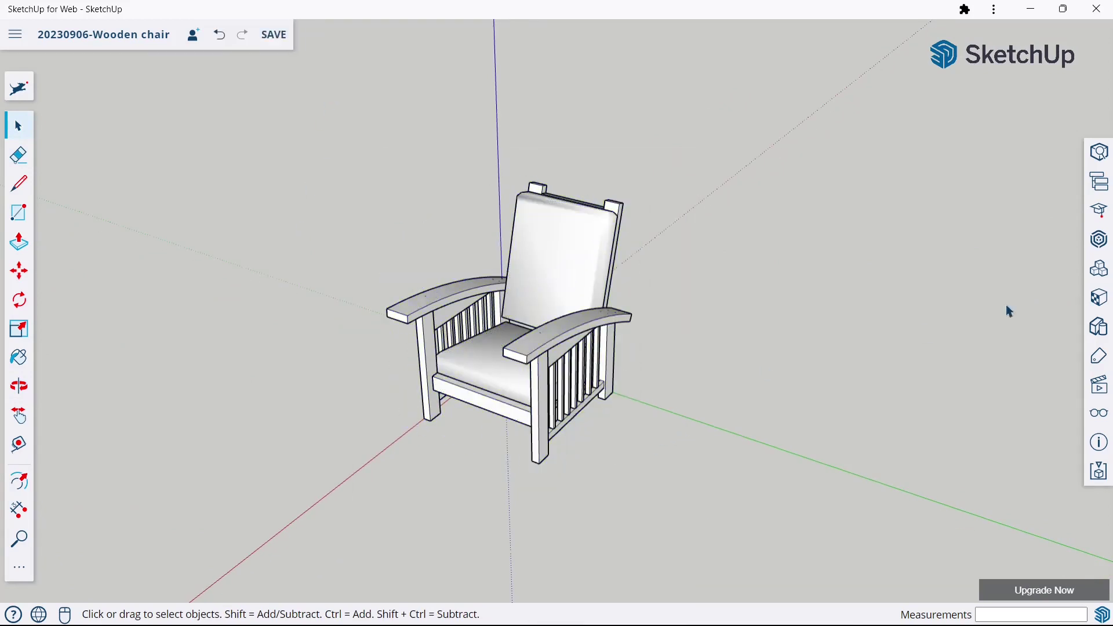
- Paint the chair component with a wood texture from the Materials library
click(1094, 297)
scroll(974, 405, down, 5)
scroll(968, 492, down, 3)
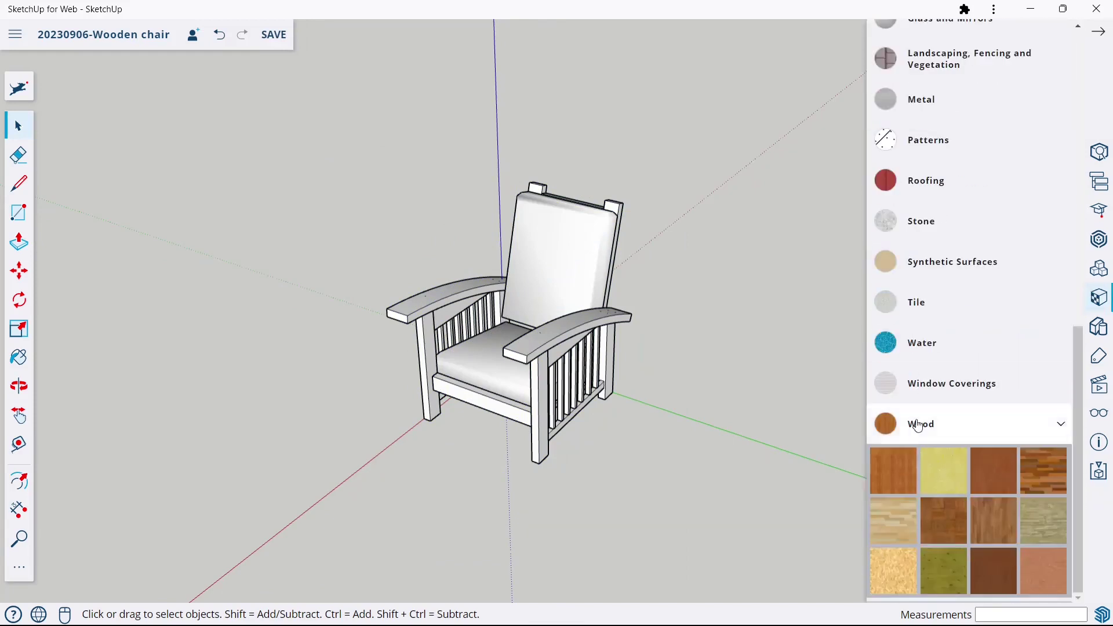
click(967, 520)
click(606, 339)
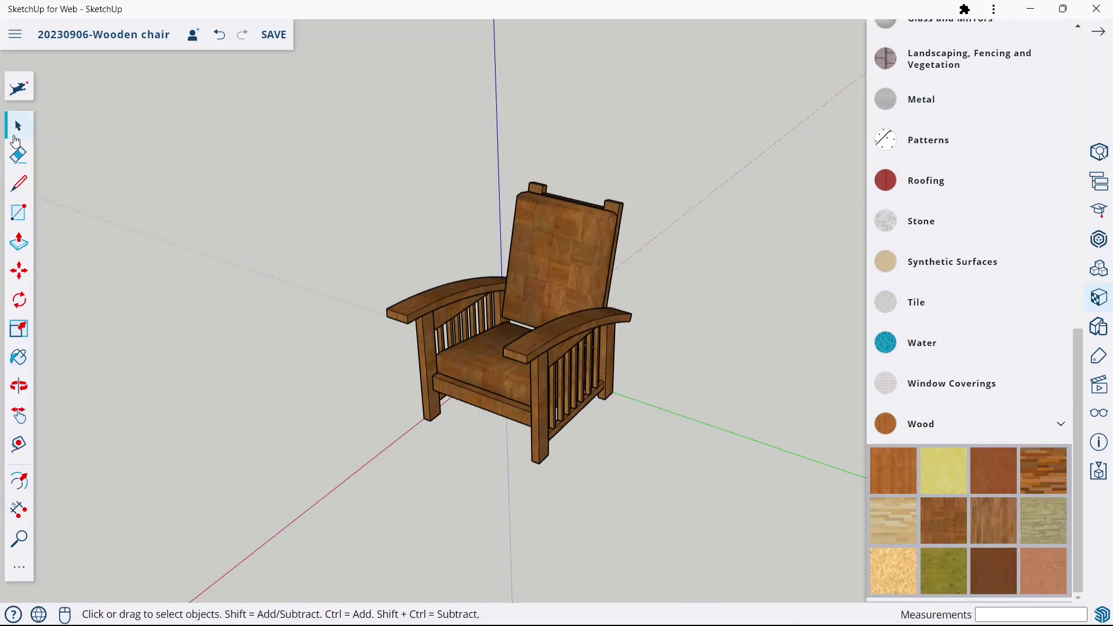
- Explode the chair component back into its separate parts
click(524, 297)
right_click(524, 296)
click(560, 374)
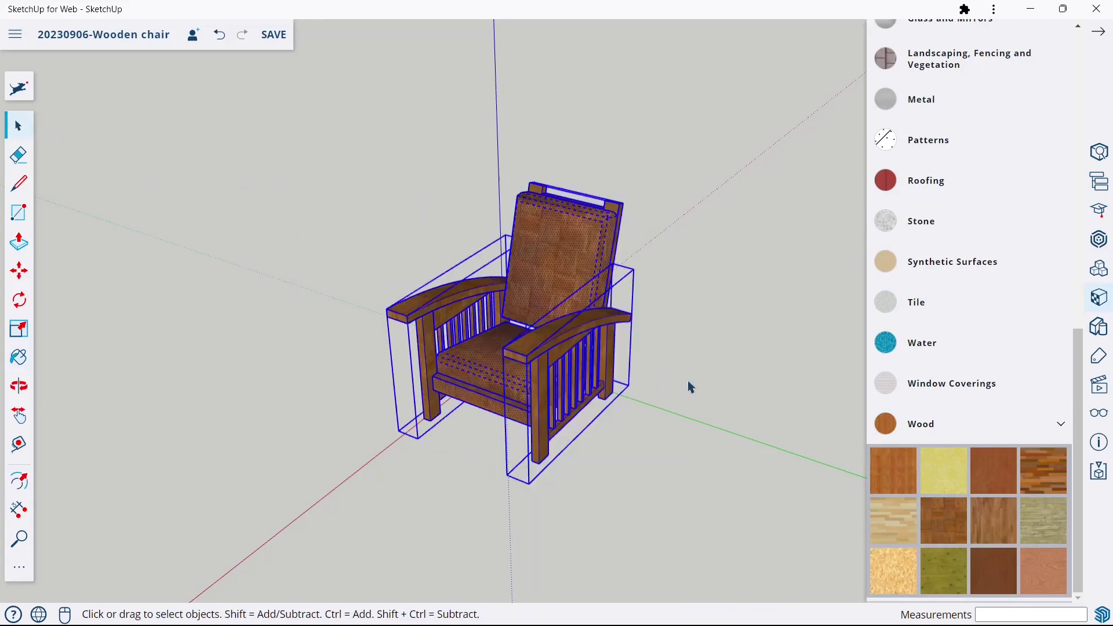
click(692, 385)
scroll(989, 330, up, 5)
scroll(992, 331, up, 5)
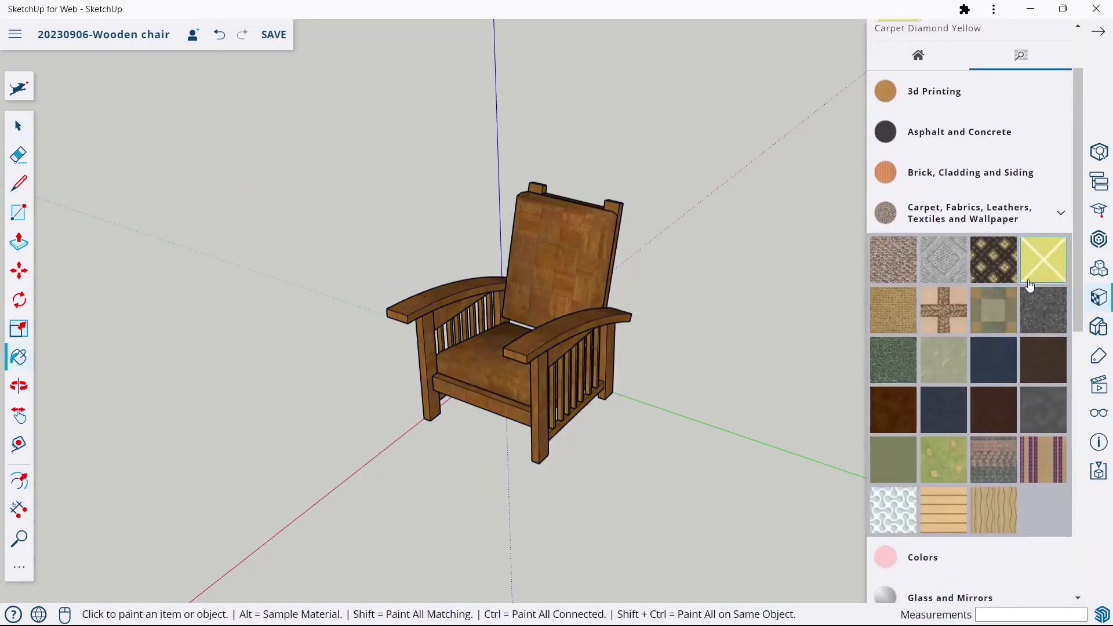
- Paint the backrest and seat cushions with Carpet Diamond Yellow
click(546, 248)
click(435, 390)
mouse_move(434, 390)
middle_down()
mouse_move(368, 338)
mouse_move(666, 274)
middle_up()
scroll(561, 399, up, 3)
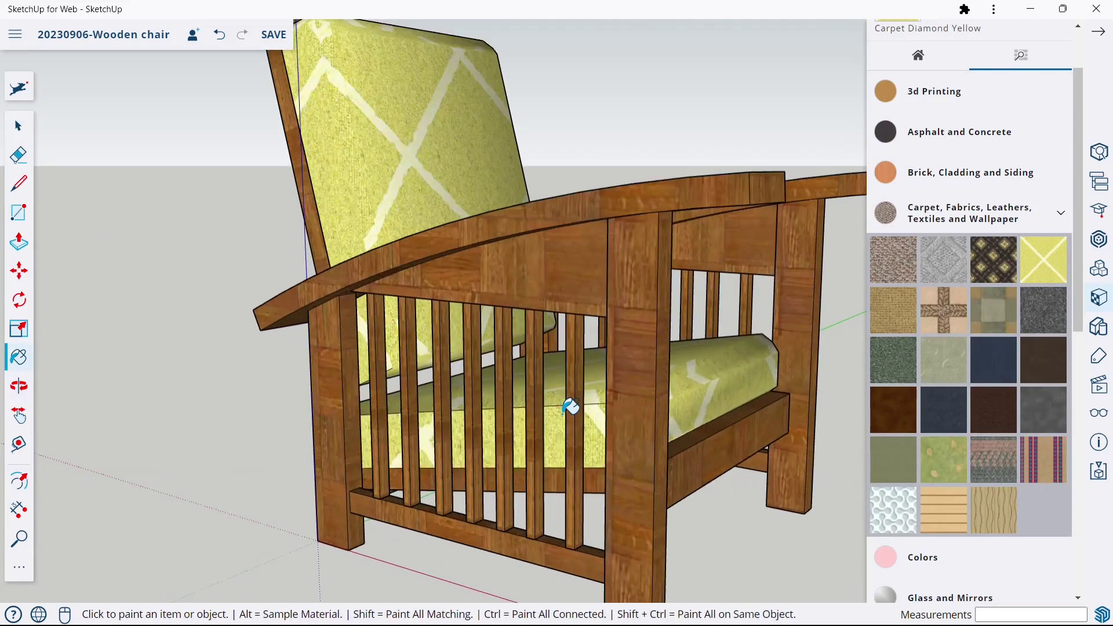
mouse_move(568, 404)
middle_down()
mouse_move(510, 343)
mouse_move(529, 300)
middle_up()
scroll(528, 300, down, 5)
mouse_move(417, 303)
middle_down()
mouse_move(427, 323)
mouse_move(557, 378)
mouse_move(671, 373)
middle_up()
- Paint the seat cushion's front face and further backrest and seat faces yellow
click(516, 368)
scroll(560, 234, up, 5)
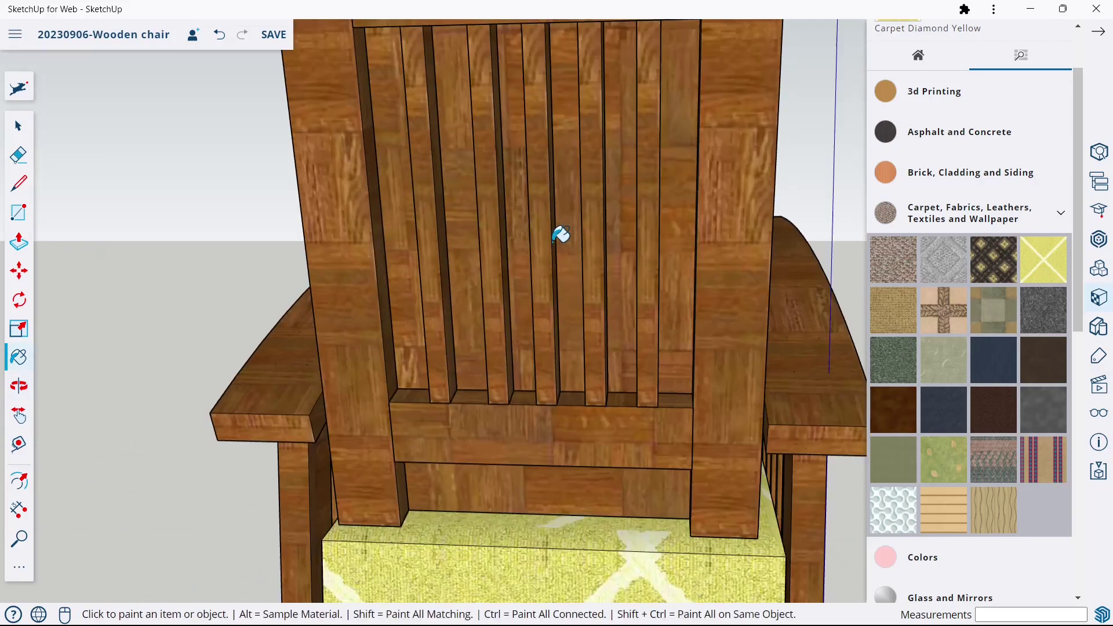
click(470, 258)
scroll(472, 254, down, 2)
scroll(457, 288, down, 3)
mouse_move(458, 288)
middle_down()
mouse_move(576, 311)
mouse_move(689, 305)
mouse_move(603, 435)
middle_up()
click(566, 456)
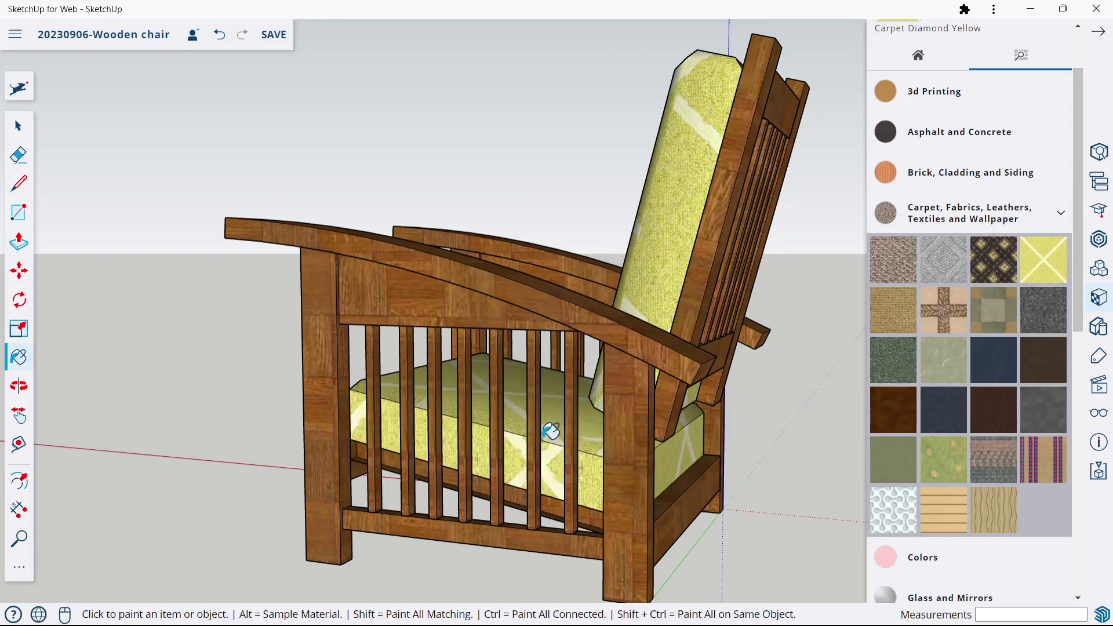
scroll(534, 380, up, 1)
scroll(535, 380, down, 3)
- From behind the chair, paint the six back-cushion strips showing between the slats
mouse_move(534, 380)
middle_down()
mouse_move(617, 383)
mouse_move(475, 410)
mouse_move(552, 347)
middle_up()
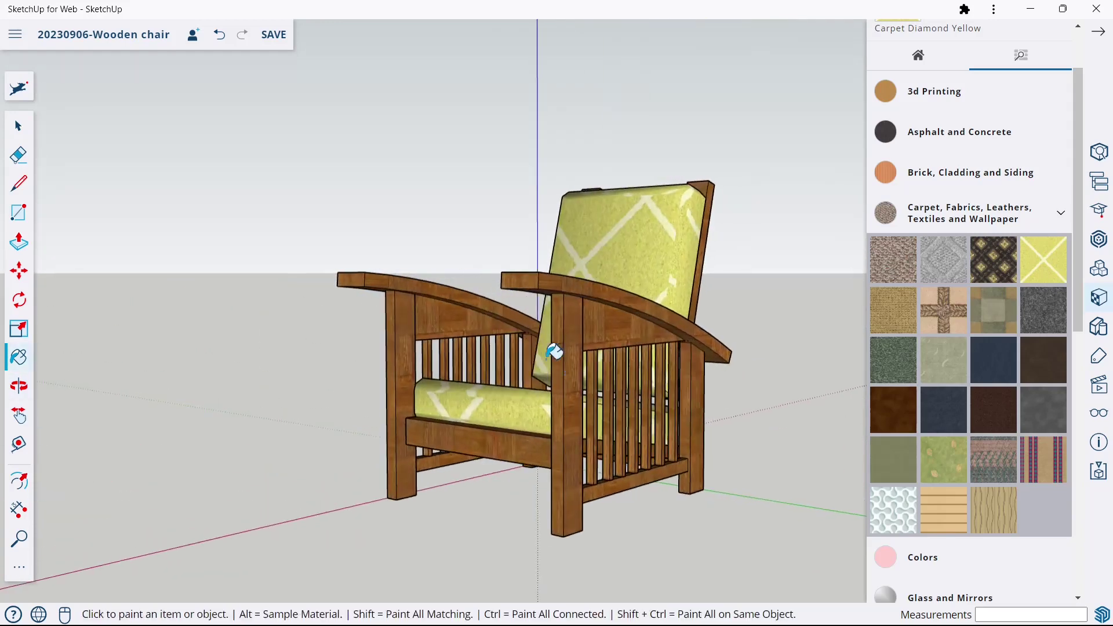
scroll(509, 313, down, 3)
middle_drag(509, 313, 572, 313)
scroll(578, 326, up, 3)
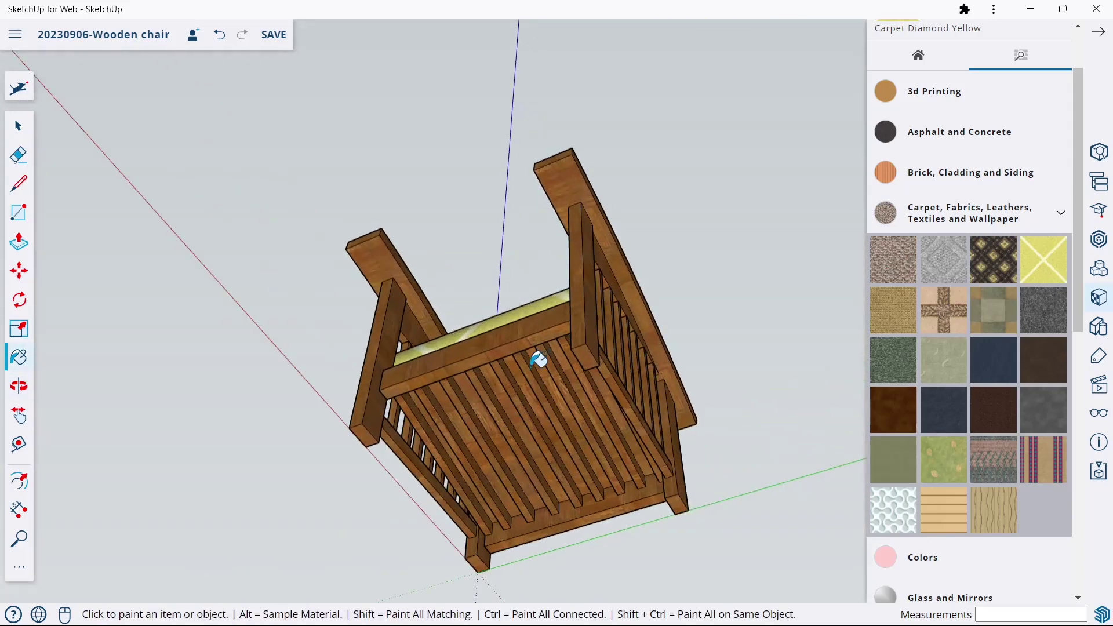
middle_drag(539, 366, 616, 256)
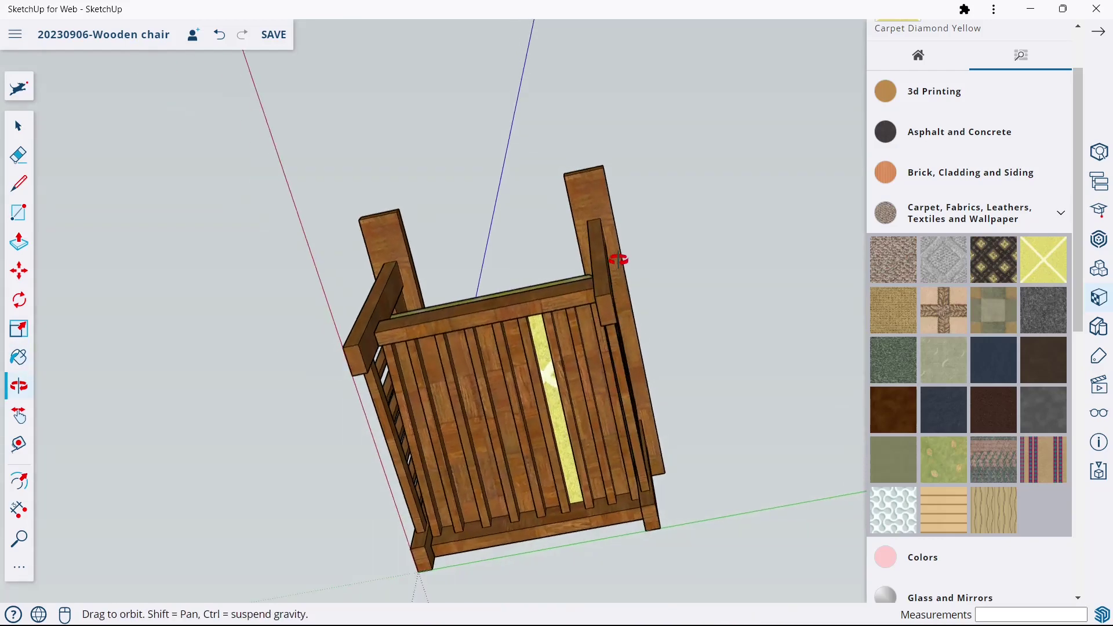
scroll(529, 326, up, 2)
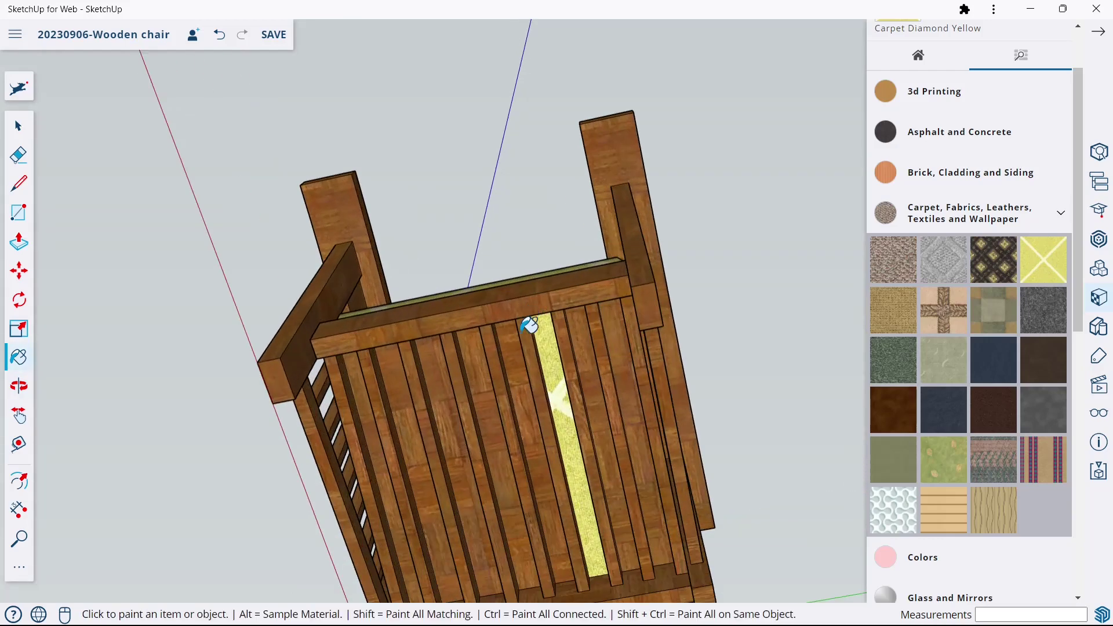
click(585, 335)
click(625, 334)
click(502, 367)
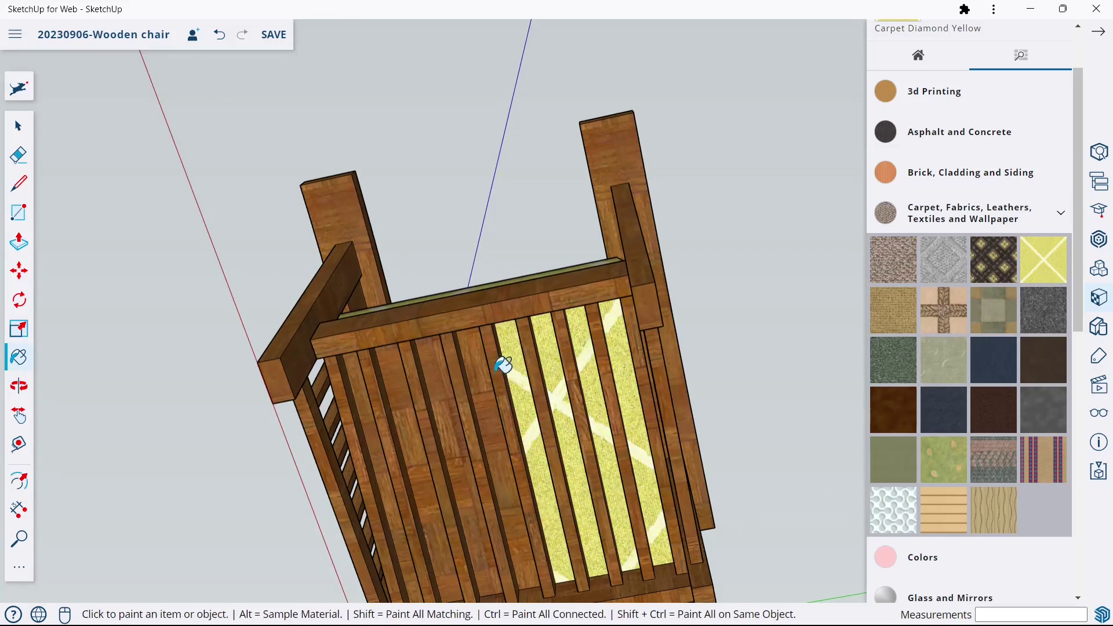
click(487, 372)
click(448, 379)
click(407, 386)
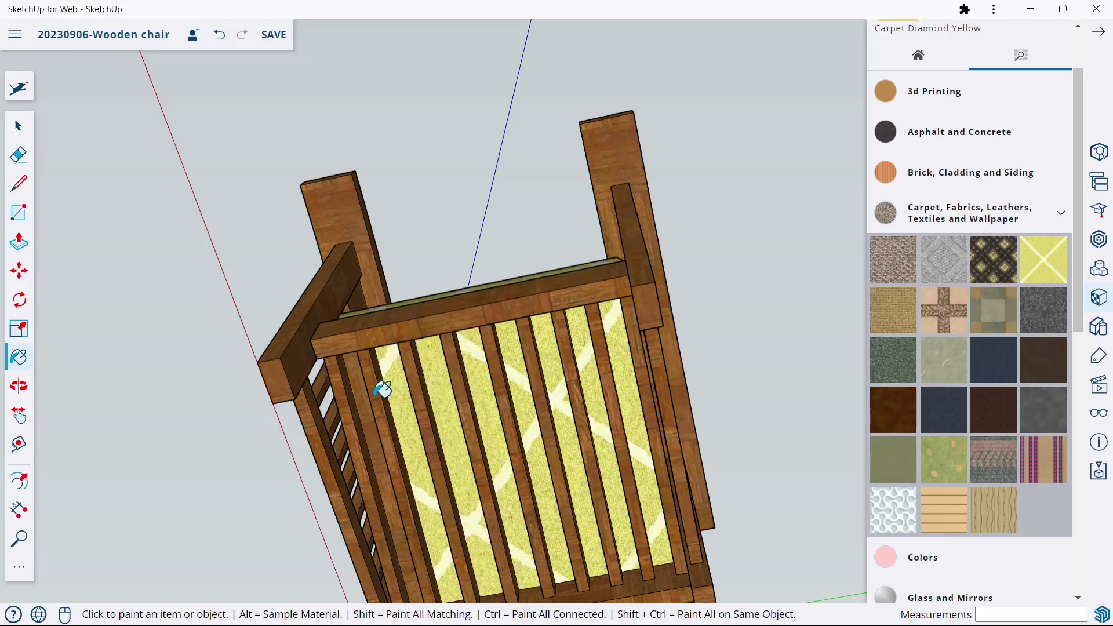
- Orbit to a side view to check the painted cushions
scroll(520, 318, down, 3)
scroll(604, 445, down, 2)
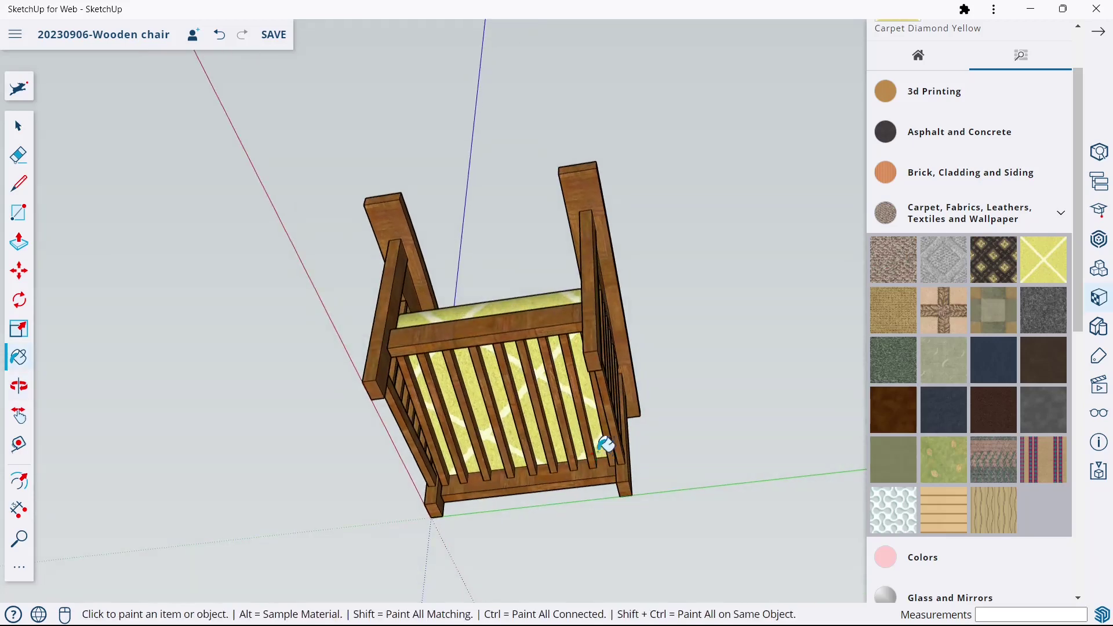
mouse_move(604, 445)
middle_down()
mouse_move(391, 480)
mouse_move(311, 446)
mouse_move(405, 319)
mouse_move(454, 319)
mouse_move(487, 423)
middle_up()
scroll(410, 309, down, 1)
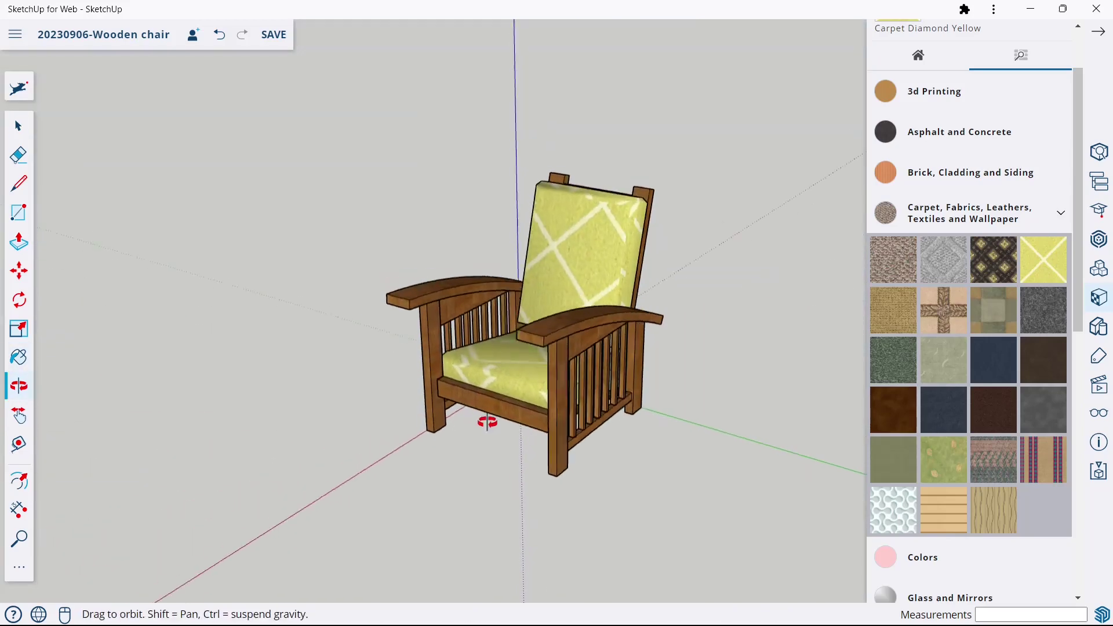
- Turn off Axes in the Display settings and orbit around the finished chair
click(1100, 412)
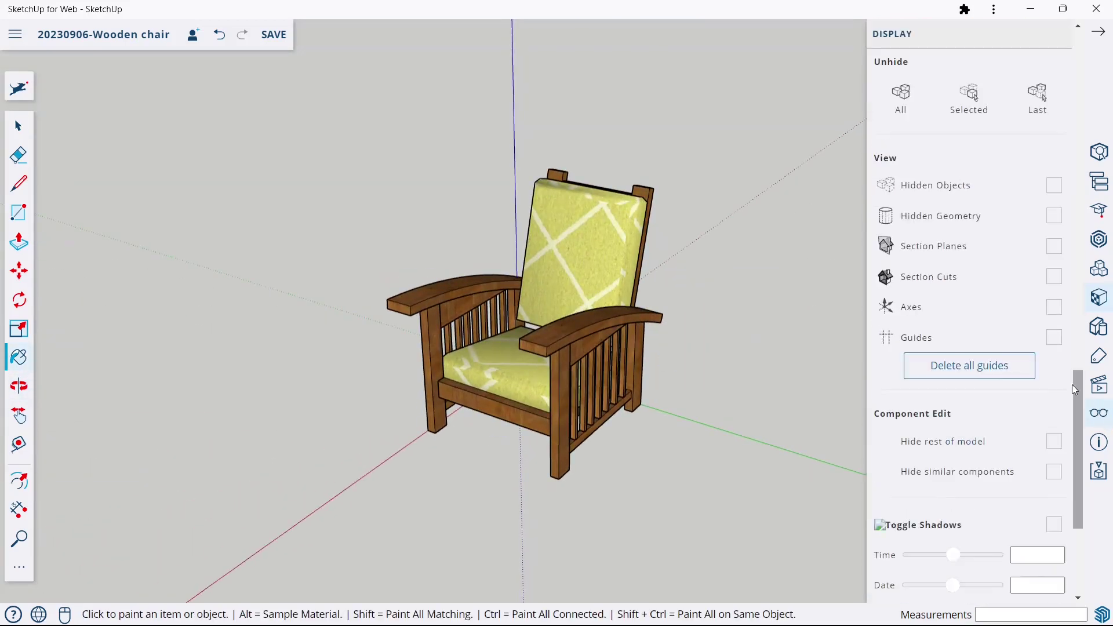
click(1054, 276)
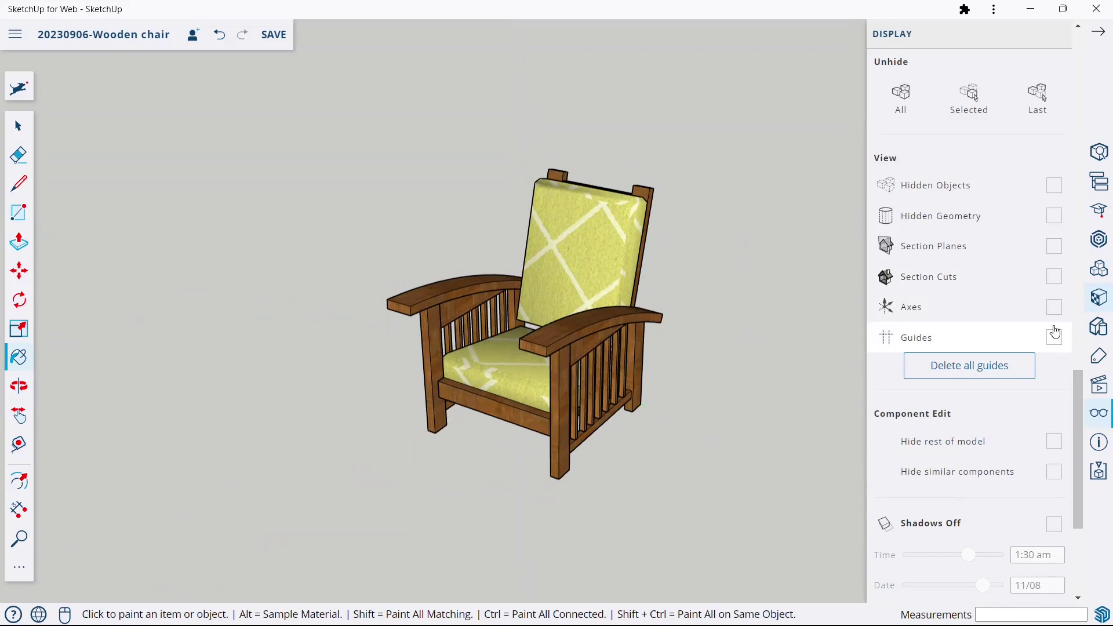
click(1099, 33)
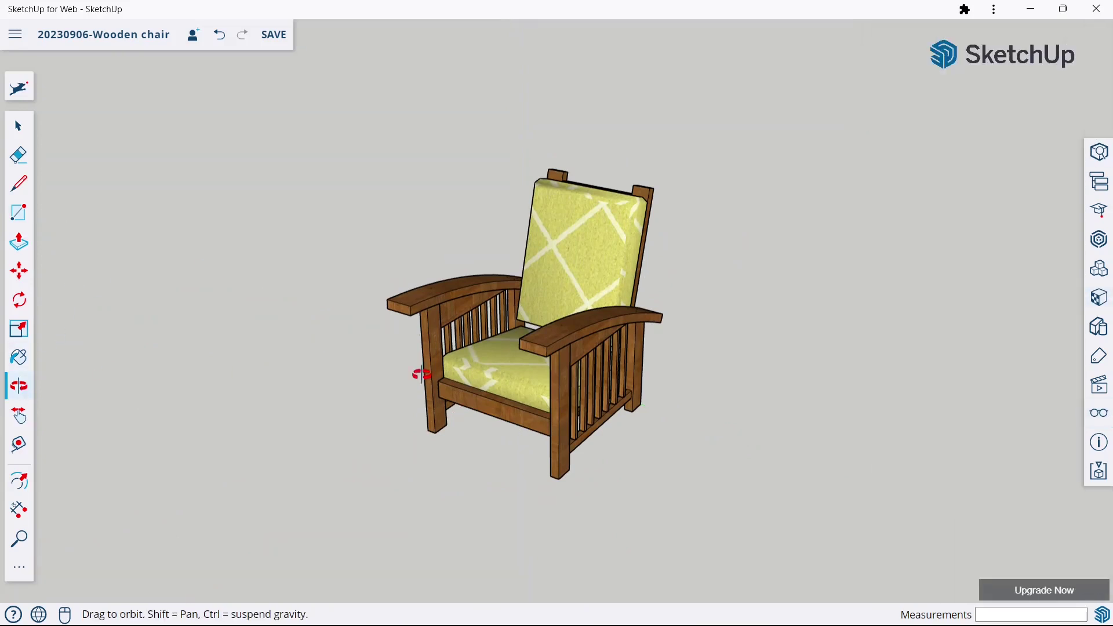
mouse_move(724, 371)
mouse_down()
mouse_move(743, 381)
mouse_move(529, 348)
mouse_move(697, 304)
mouse_move(410, 318)
mouse_move(346, 339)
mouse_move(736, 171)
mouse_move(500, 280)
mouse_move(381, 278)
mouse_up()
scroll(380, 277, down, 1)
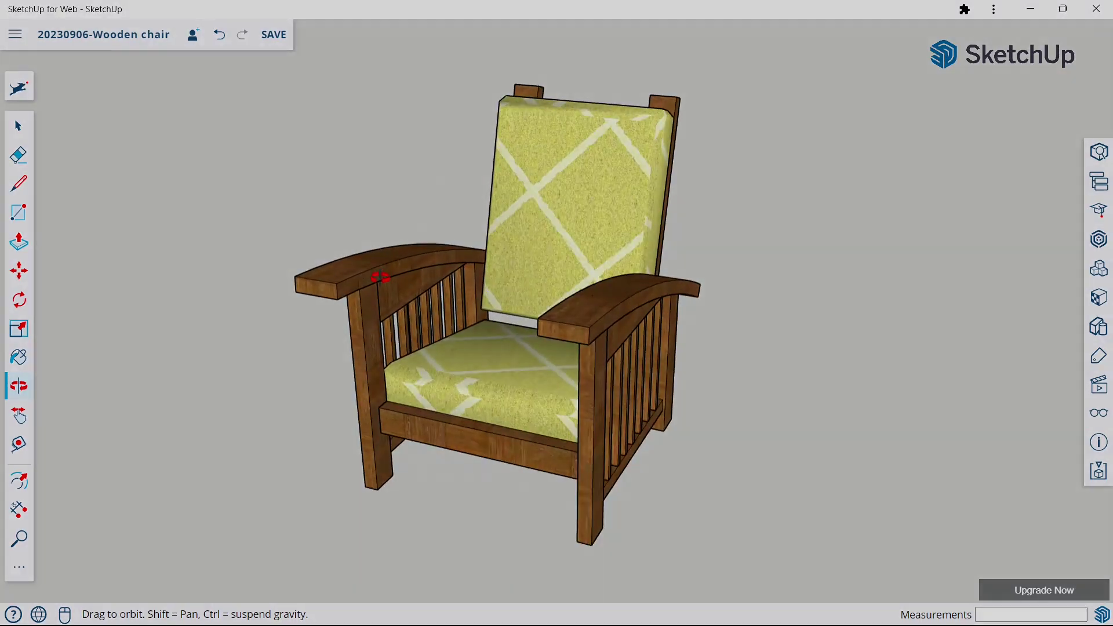